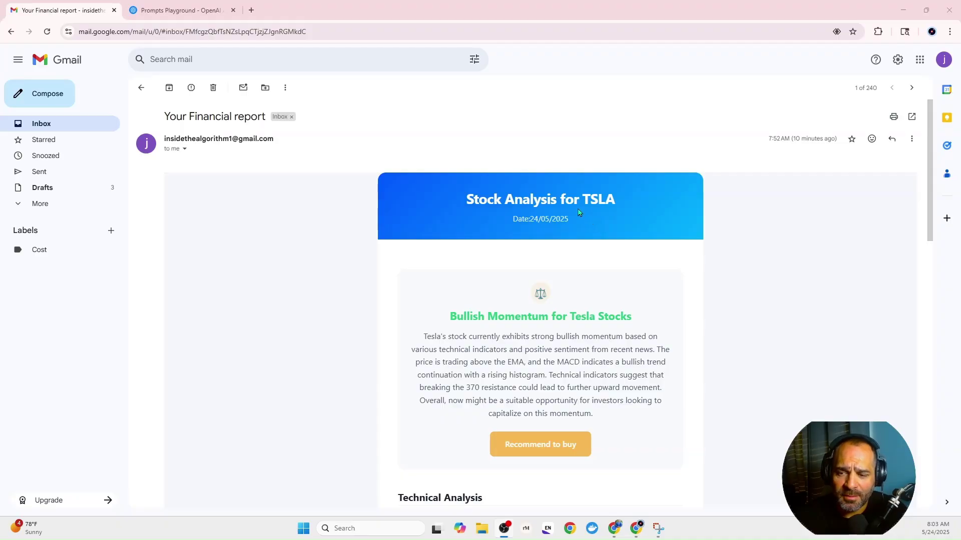
Step: Review the open TSLA financial report email, from the recommendation summary through the chart and technical analysis text
{"action": "scroll", "coordinate": [528, 240], "scroll_direction": "down", "scroll_amount": 1}
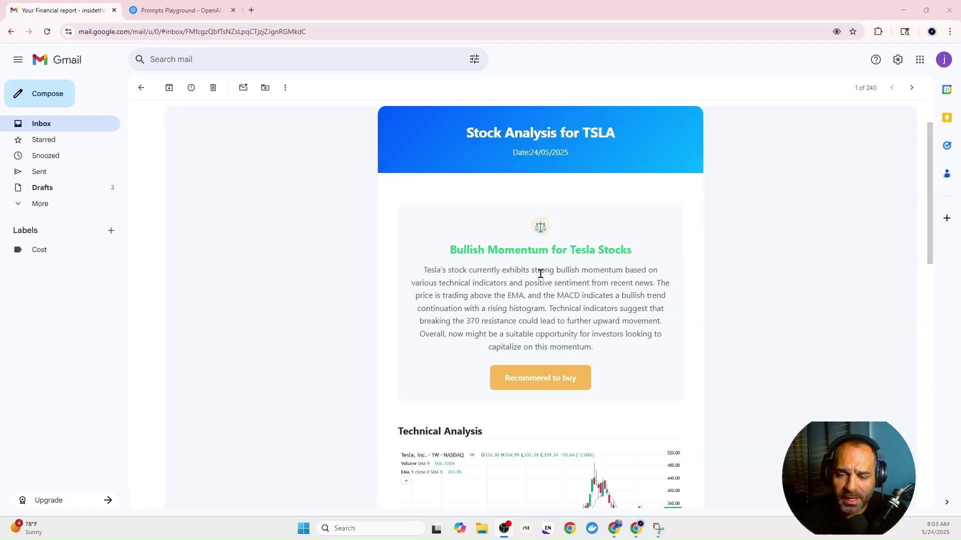
{"action": "scroll", "coordinate": [528, 289], "scroll_direction": "down", "scroll_amount": 1}
{"action": "scroll", "coordinate": [501, 231], "scroll_direction": "down", "scroll_amount": 3}
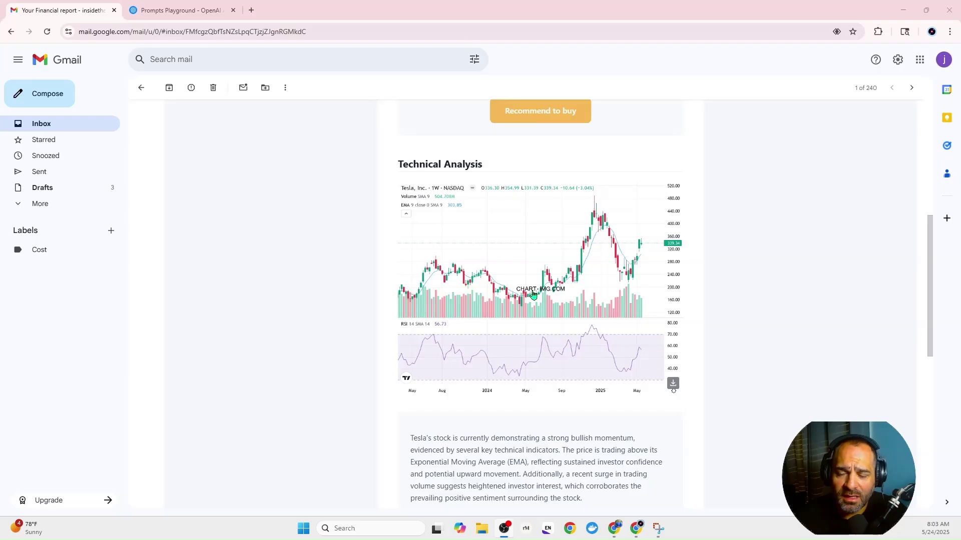
{"action": "scroll", "coordinate": [534, 295], "scroll_direction": "down", "scroll_amount": 4}
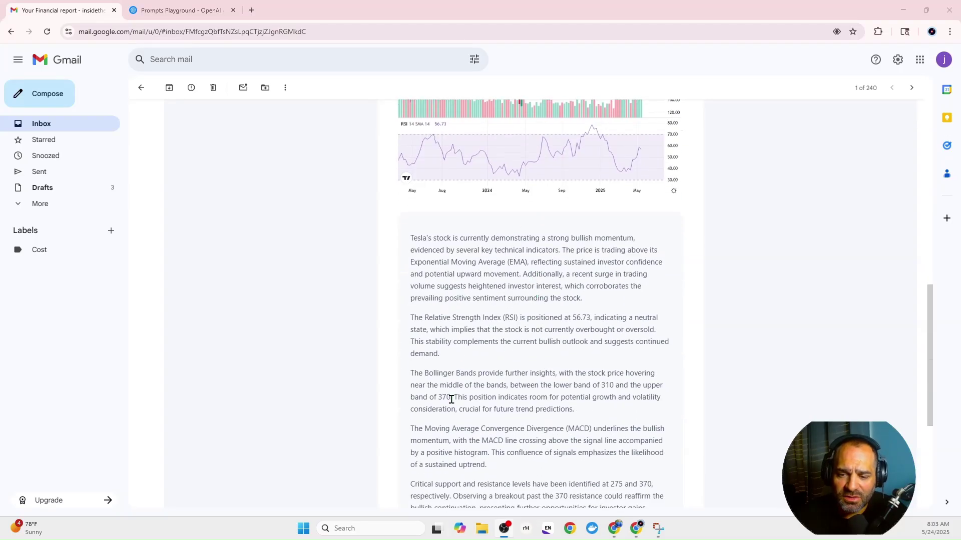
{"action": "scroll", "coordinate": [460, 386], "scroll_direction": "down", "scroll_amount": 3}
{"action": "scroll", "coordinate": [468, 370], "scroll_direction": "up", "scroll_amount": 8}
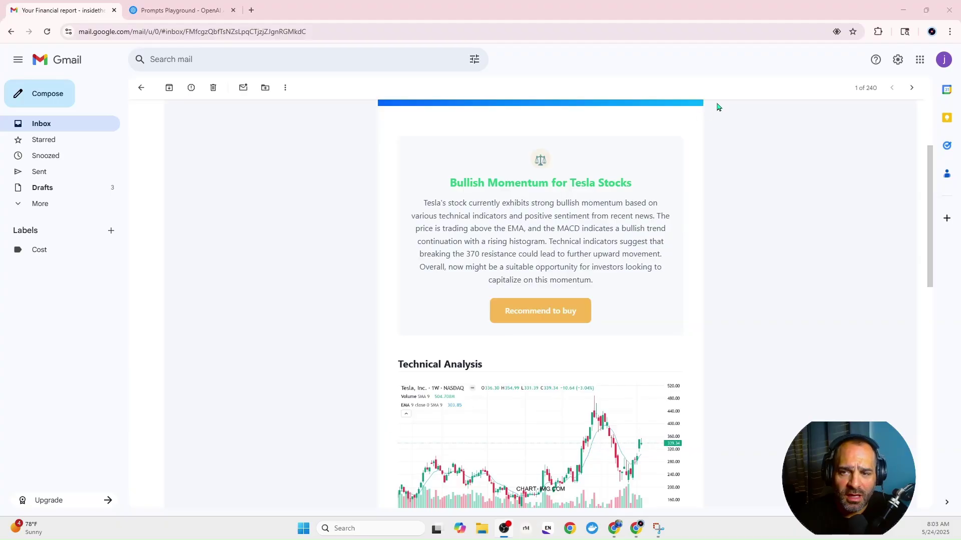
{"action": "left_click", "coordinate": [903, 10]}
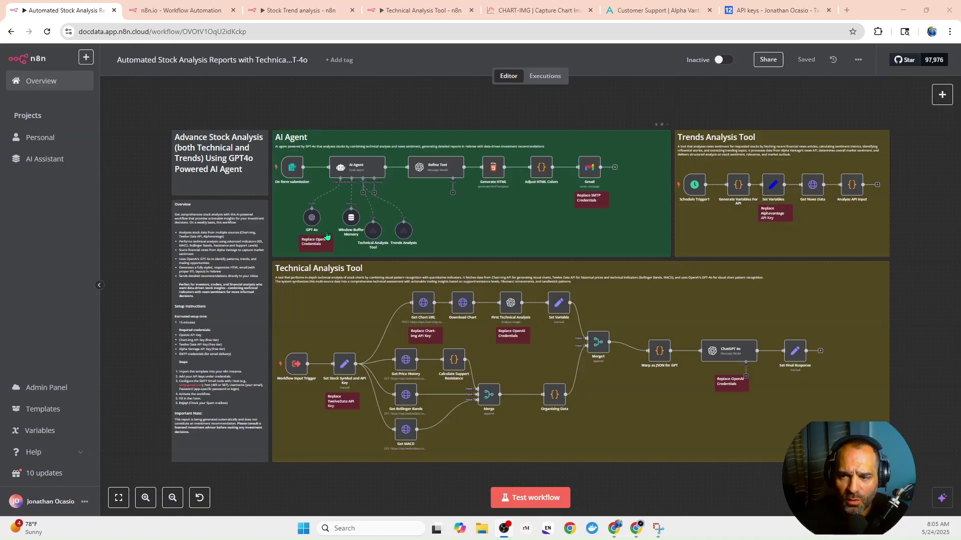
Step: Test the stock analysis workflow by submitting its form with ticker symbol TSLA and the recipient's email, and close the form window
{"action": "left_click", "coordinate": [540, 502]}
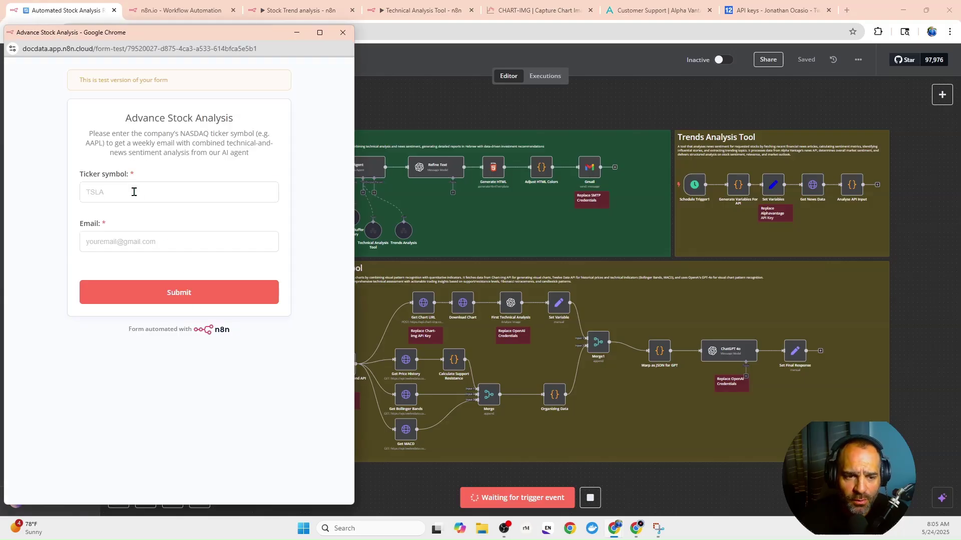
{"action": "left_click", "coordinate": [133, 191]}
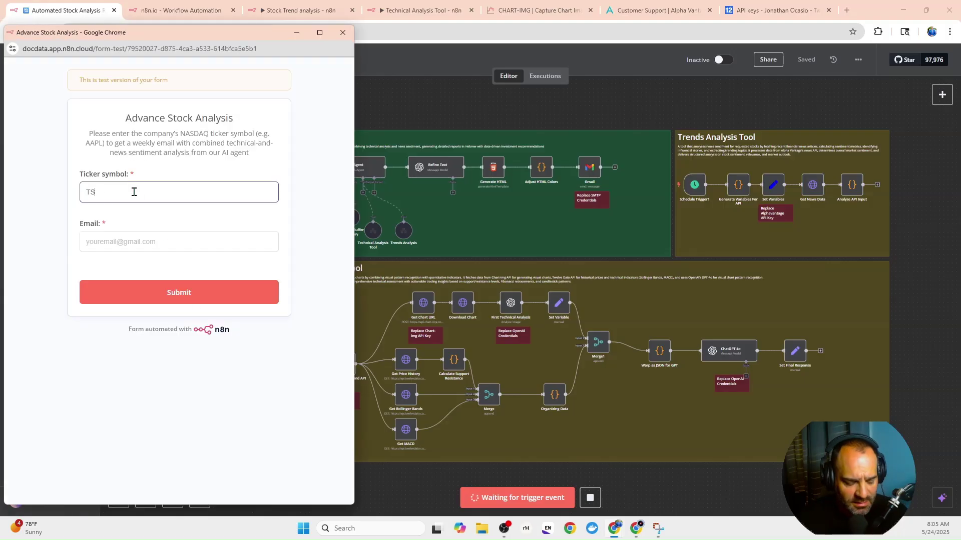
{"action": "left_click", "coordinate": [164, 240]}
{"action": "left_click", "coordinate": [173, 265]}
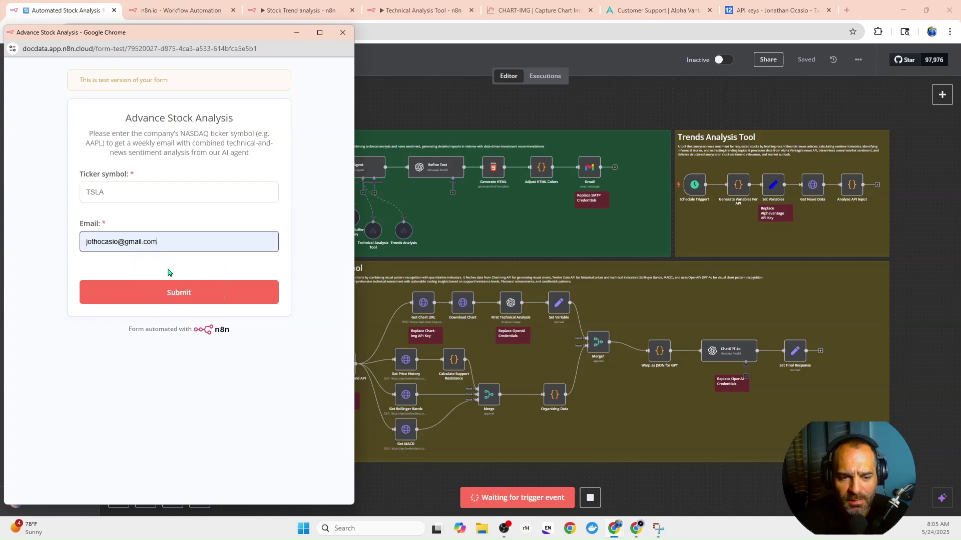
{"action": "left_click", "coordinate": [173, 287]}
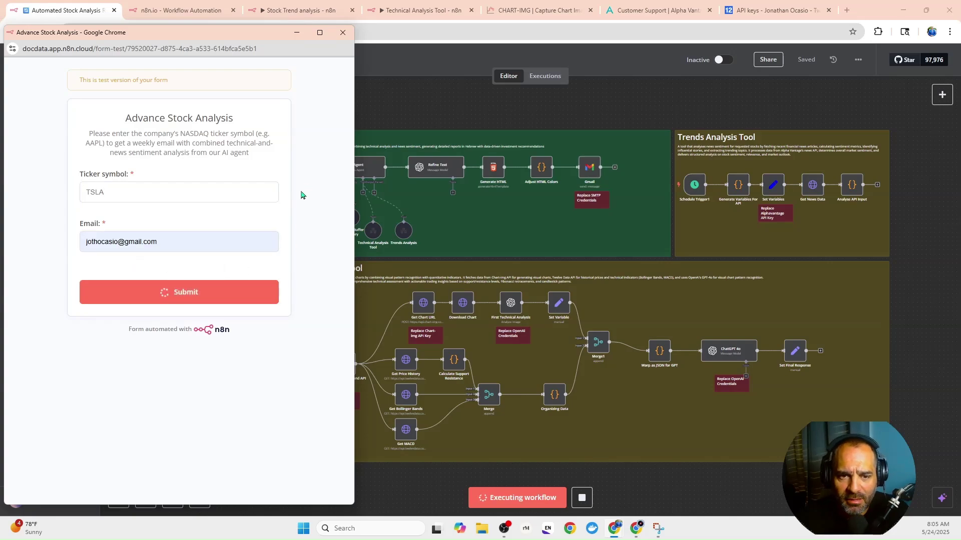
{"action": "left_click", "coordinate": [350, 34]}
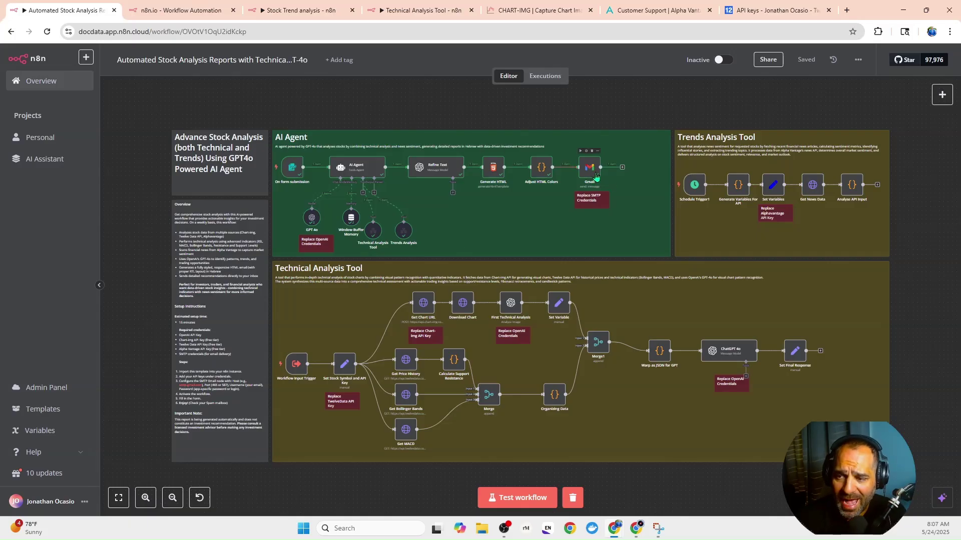
Step: Switch to Gmail, open the newest "Your Financial report" email and read through its recommendation, chart and technical analysis
{"action": "left_click", "coordinate": [635, 528]}
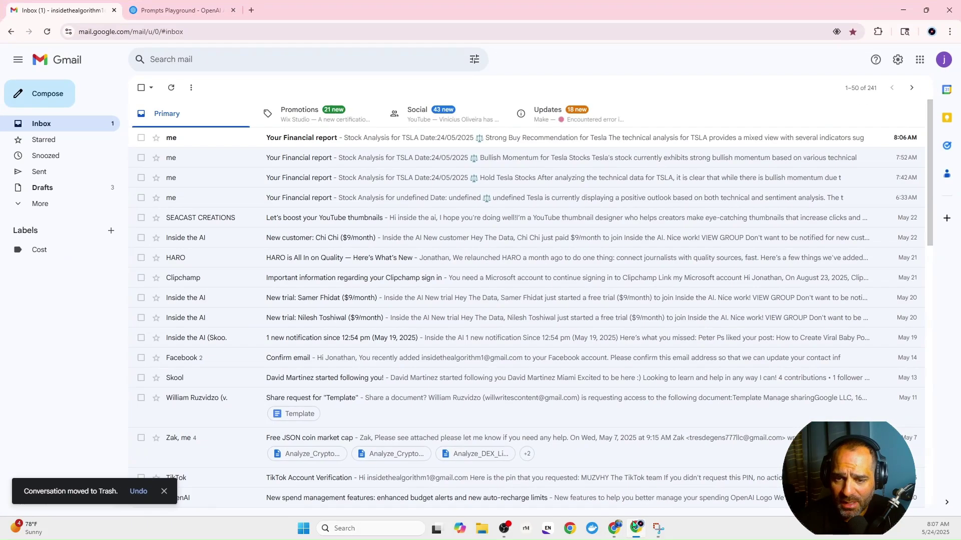
{"action": "left_click", "coordinate": [345, 145]}
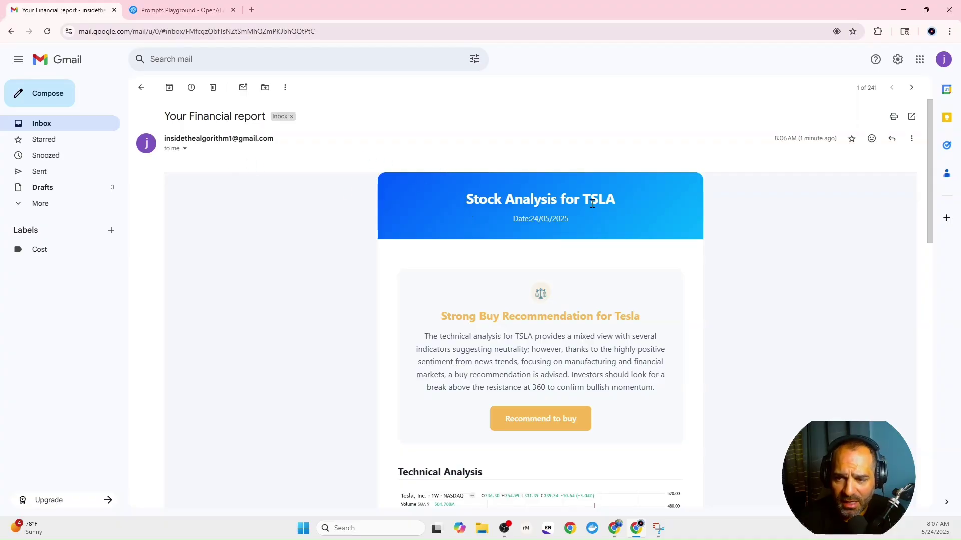
{"action": "scroll", "coordinate": [595, 210], "scroll_direction": "down", "scroll_amount": 1}
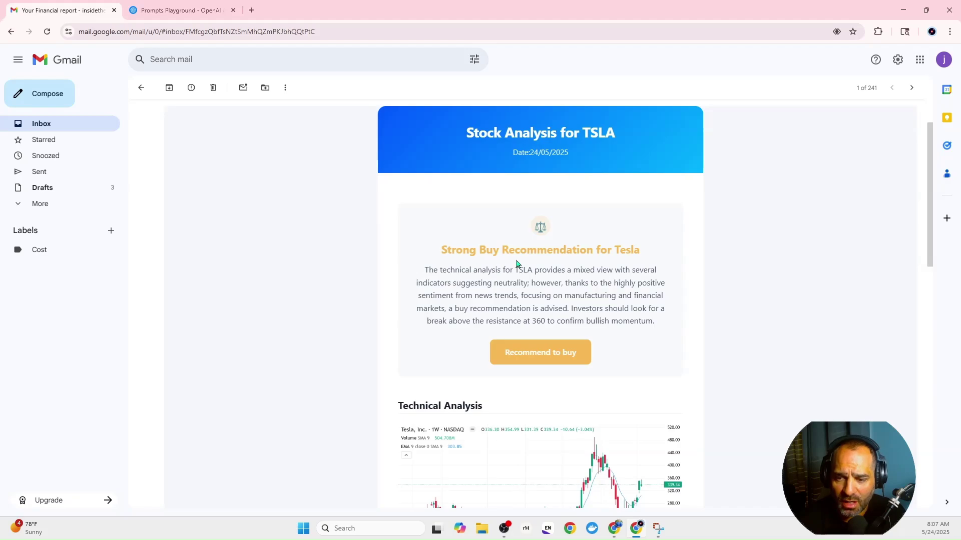
{"action": "scroll", "coordinate": [513, 256], "scroll_direction": "down", "scroll_amount": 2}
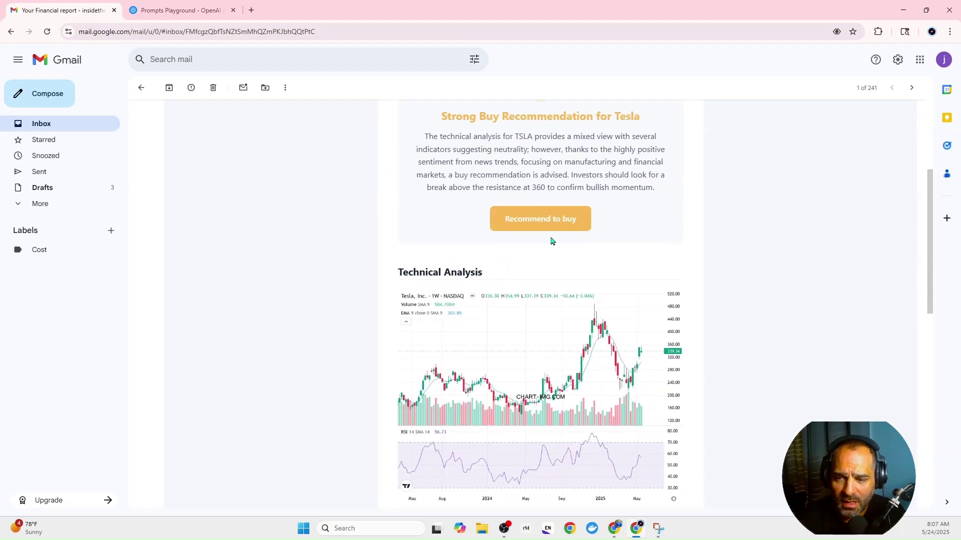
{"action": "scroll", "coordinate": [556, 221], "scroll_direction": "down", "scroll_amount": 2}
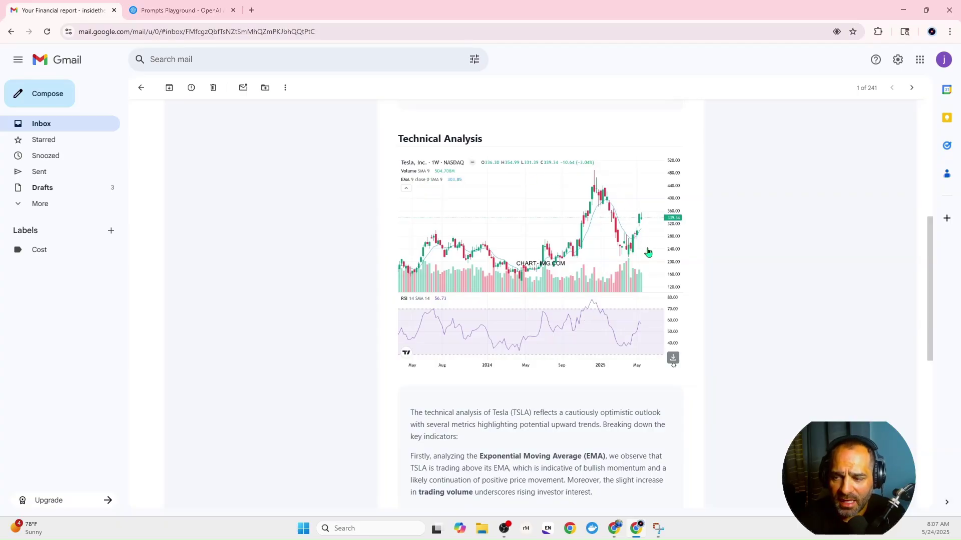
{"action": "scroll", "coordinate": [646, 314], "scroll_direction": "down", "scroll_amount": 2}
{"action": "scroll", "coordinate": [469, 276], "scroll_direction": "down", "scroll_amount": 2}
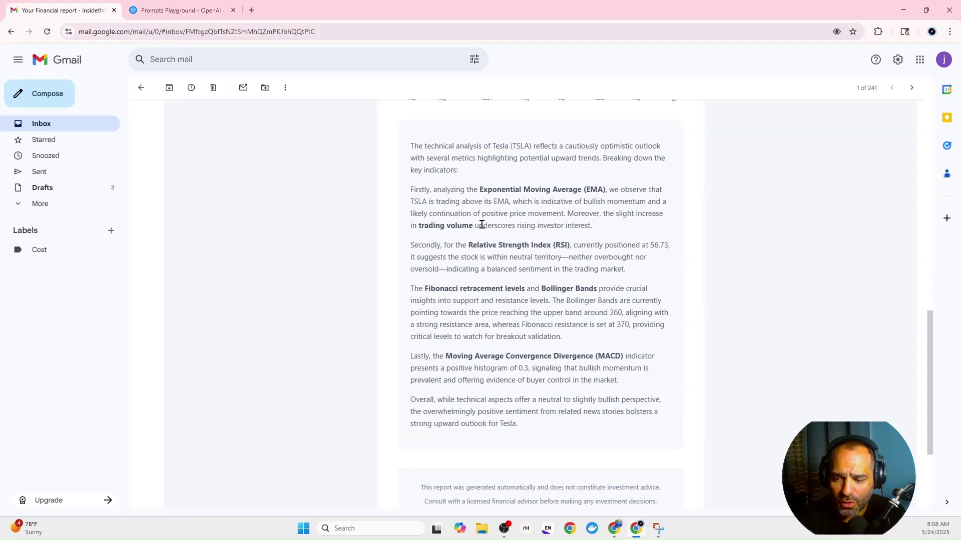
{"action": "scroll", "coordinate": [494, 251], "scroll_direction": "up", "scroll_amount": 5}
{"action": "scroll", "coordinate": [451, 325], "scroll_direction": "down", "scroll_amount": 7}
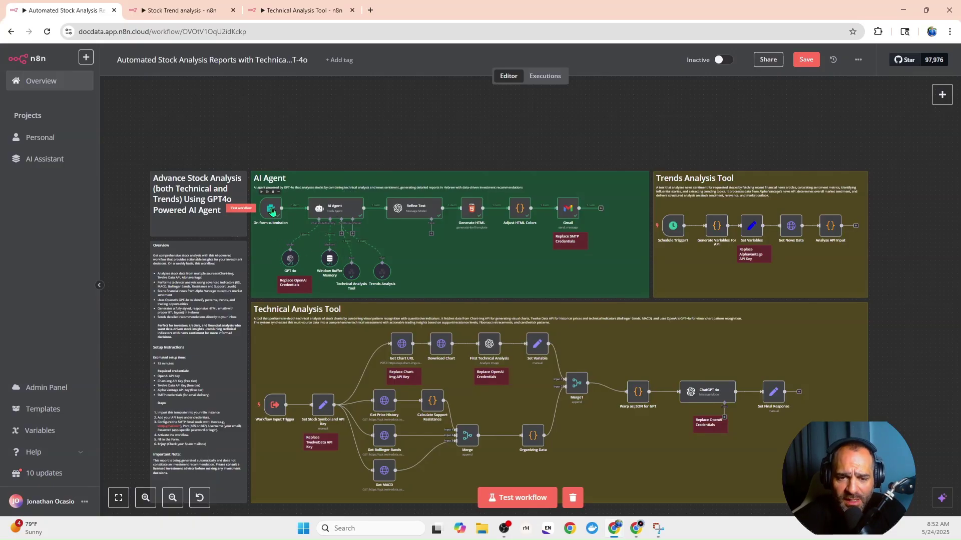
Step: Examine the AI Agent node's user prompt, system message and output in the n8n workflow, and return to the canvas
{"action": "double_click", "coordinate": [334, 214]}
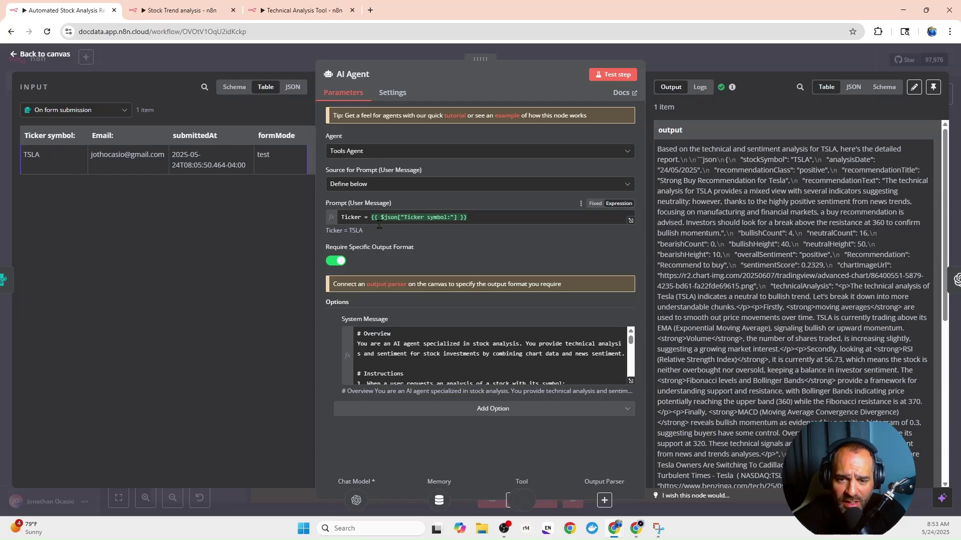
{"action": "scroll", "coordinate": [449, 345], "scroll_direction": "down", "scroll_amount": 5}
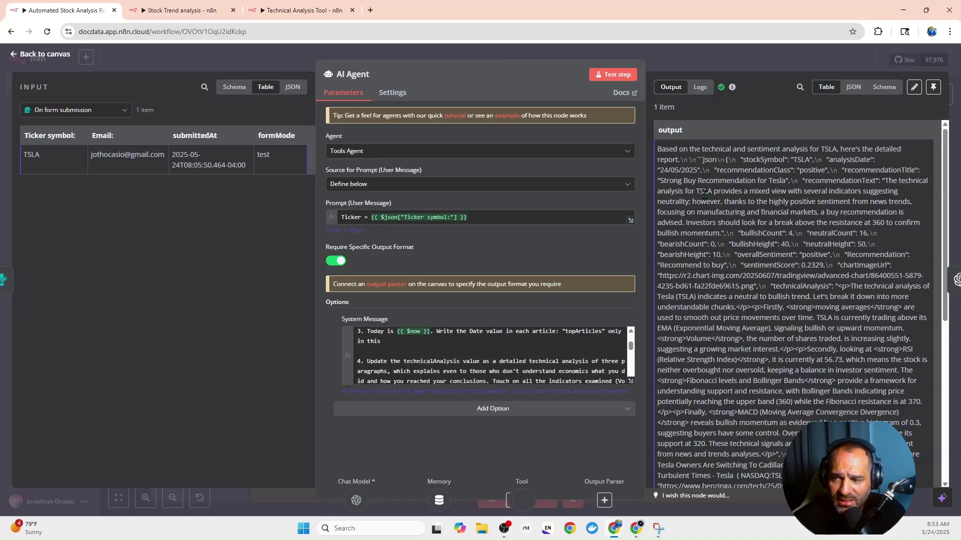
{"action": "scroll", "coordinate": [449, 344], "scroll_direction": "down", "scroll_amount": 3}
{"action": "scroll", "coordinate": [421, 359], "scroll_direction": "up", "scroll_amount": 3}
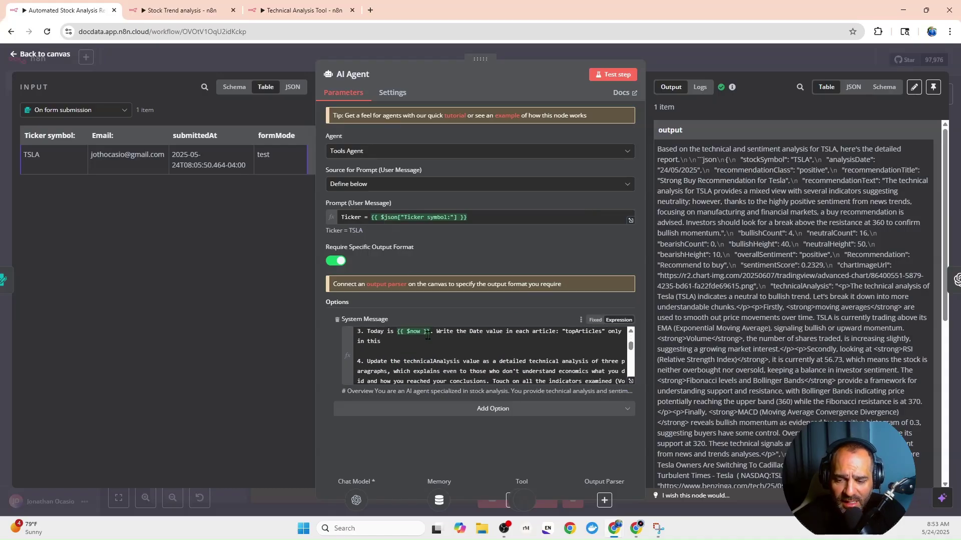
{"action": "scroll", "coordinate": [428, 336], "scroll_direction": "down", "scroll_amount": 10}
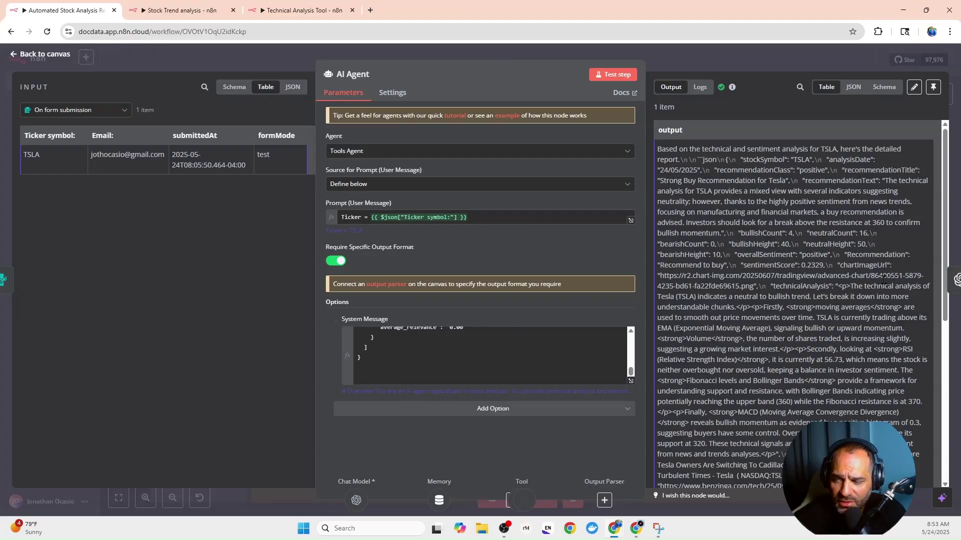
{"action": "scroll", "coordinate": [845, 264], "scroll_direction": "down", "scroll_amount": 6}
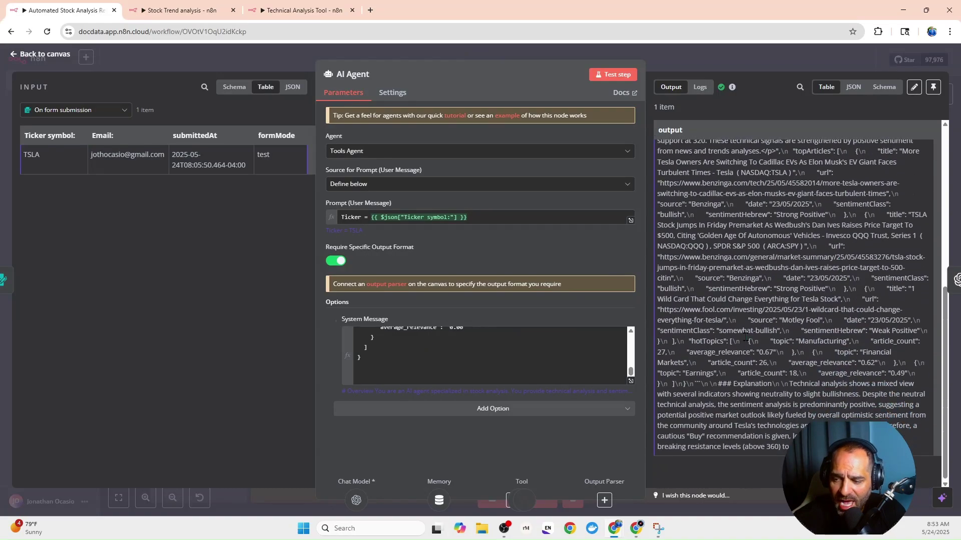
{"action": "left_click", "coordinate": [709, 66]}
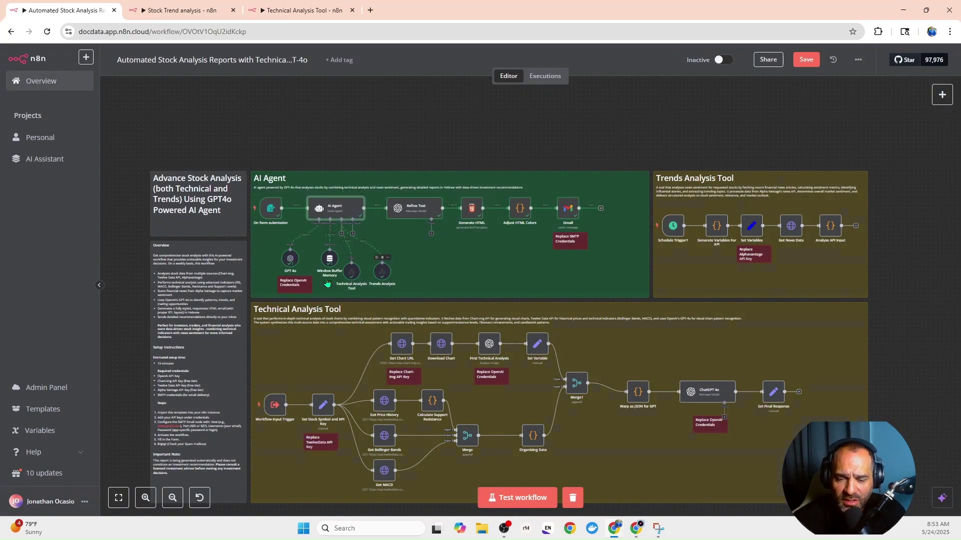
Step: Examine the Refine Text node's prompts, widen its output area to read the structured report fields, and return to the canvas
{"action": "double_click", "coordinate": [418, 209]}
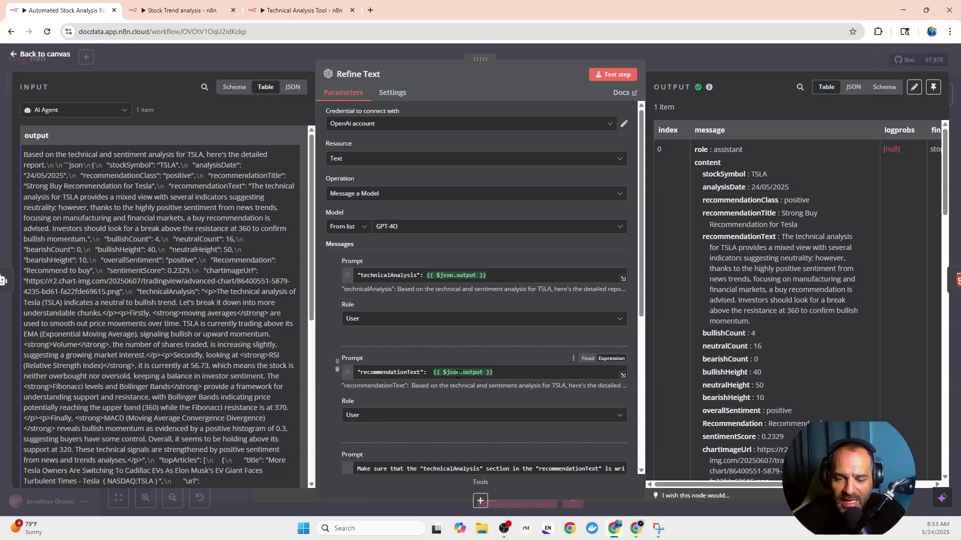
{"action": "scroll", "coordinate": [471, 373], "scroll_direction": "down", "scroll_amount": 2}
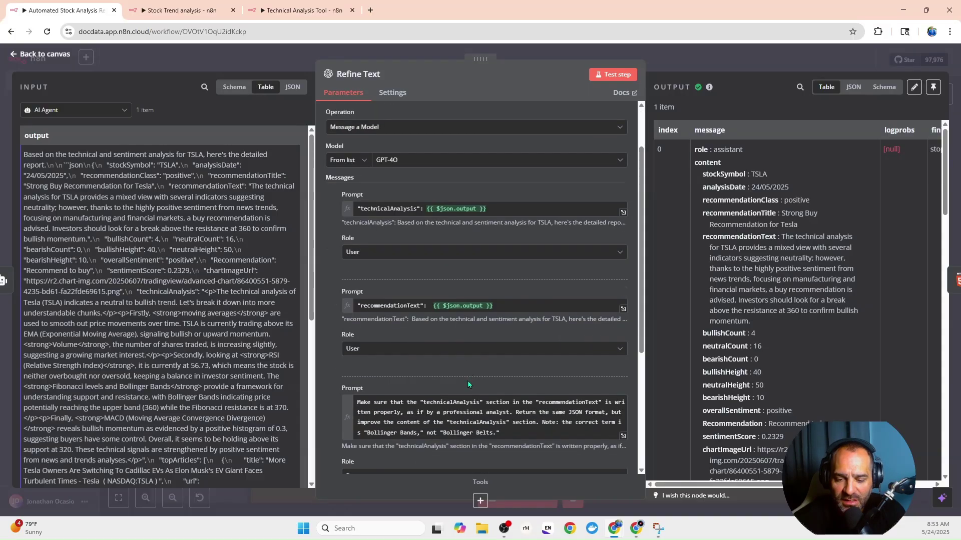
{"action": "scroll", "coordinate": [443, 326], "scroll_direction": "down", "scroll_amount": 3}
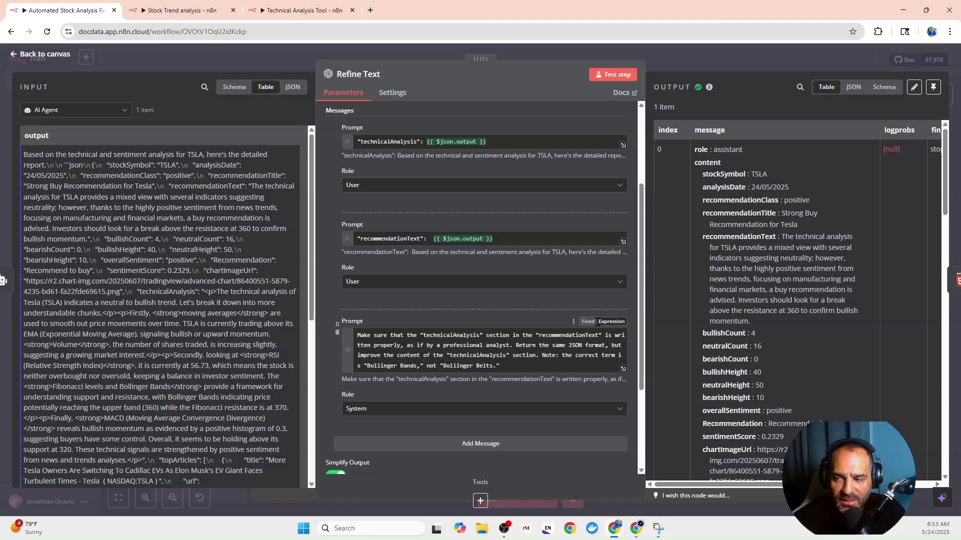
{"action": "left_click_drag", "start_coordinate": [642, 294], "coordinate": [518, 292]}
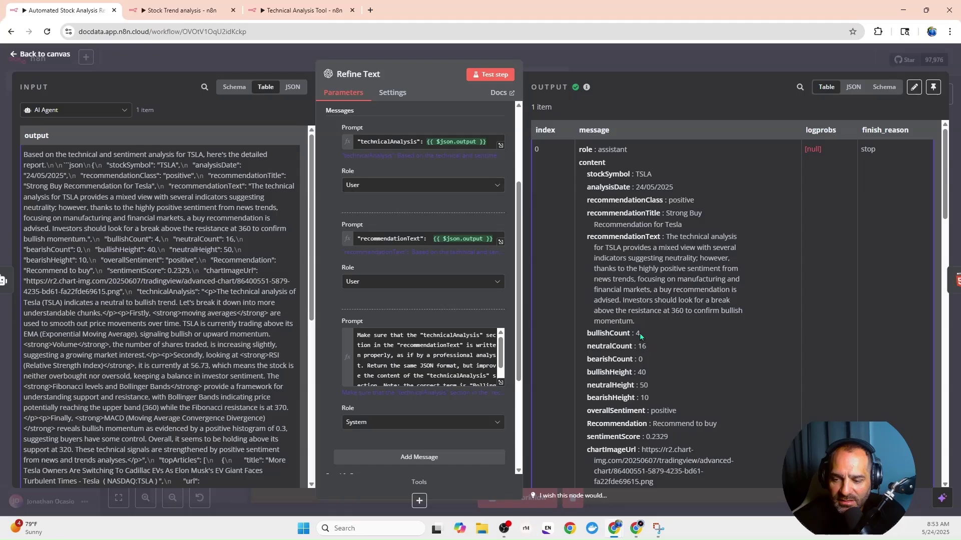
{"action": "scroll", "coordinate": [637, 383], "scroll_direction": "down", "scroll_amount": 2}
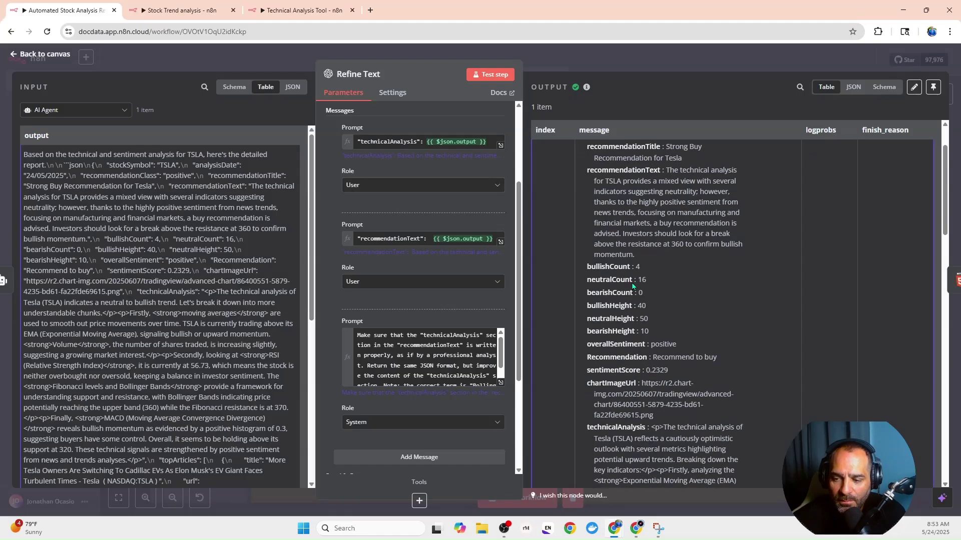
{"action": "scroll", "coordinate": [633, 305], "scroll_direction": "down", "scroll_amount": 2}
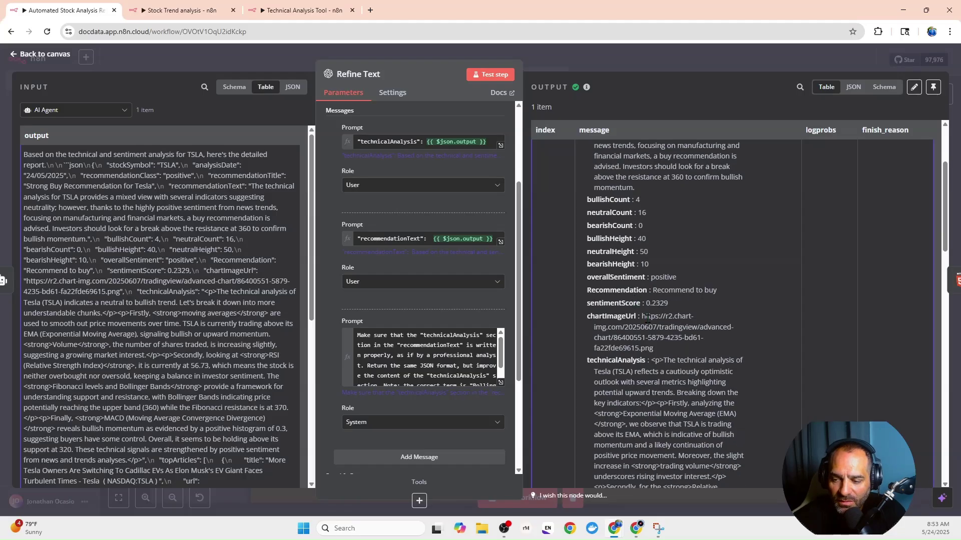
{"action": "scroll", "coordinate": [655, 345], "scroll_direction": "down", "scroll_amount": 2}
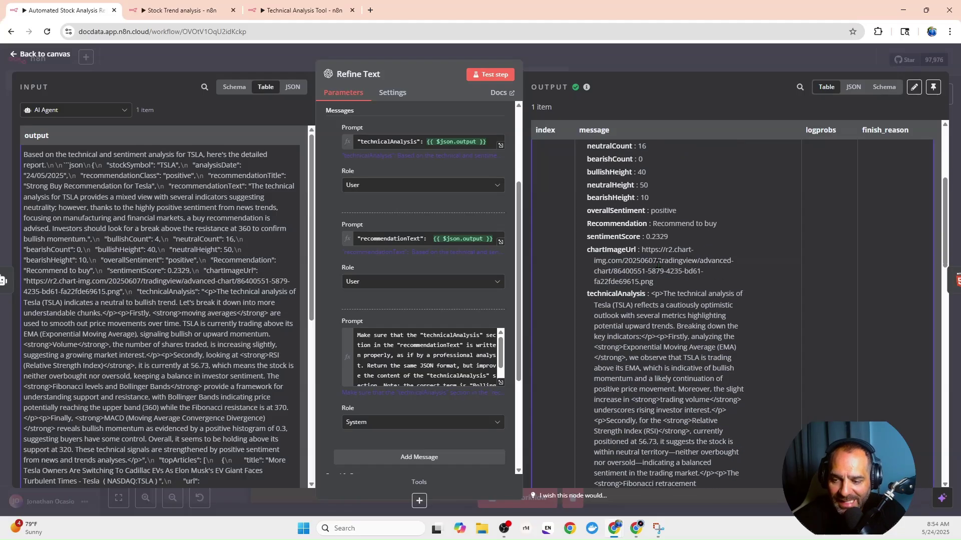
{"action": "scroll", "coordinate": [657, 336], "scroll_direction": "down", "scroll_amount": 15}
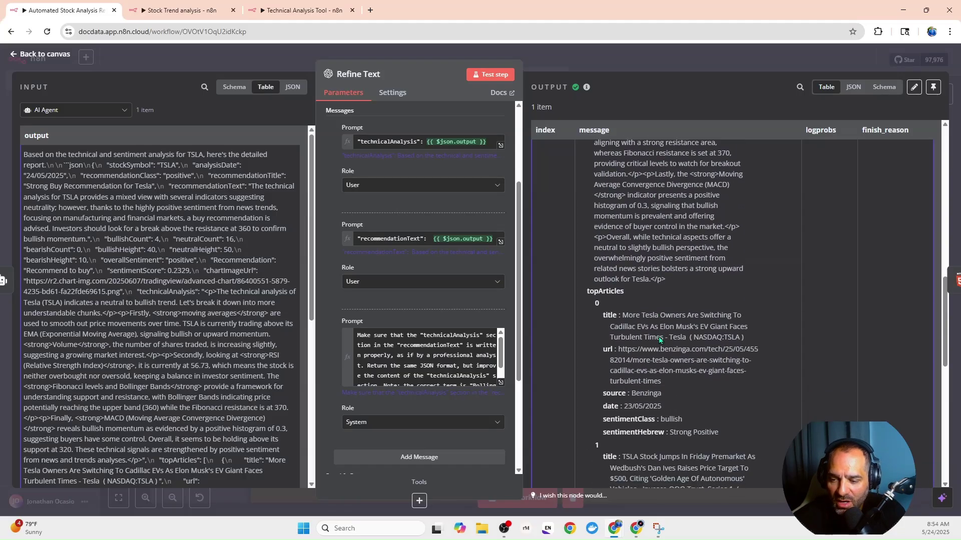
{"action": "left_click", "coordinate": [628, 56]}
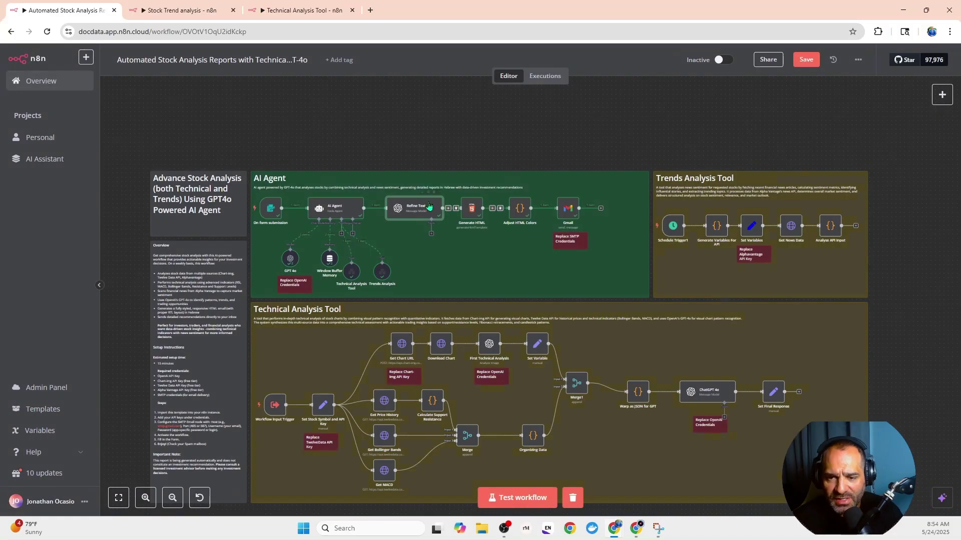
Step: Examine the Generate HTML node's template and read through its rendered TSLA report preview, and return to the canvas
{"action": "left_click", "coordinate": [478, 209]}
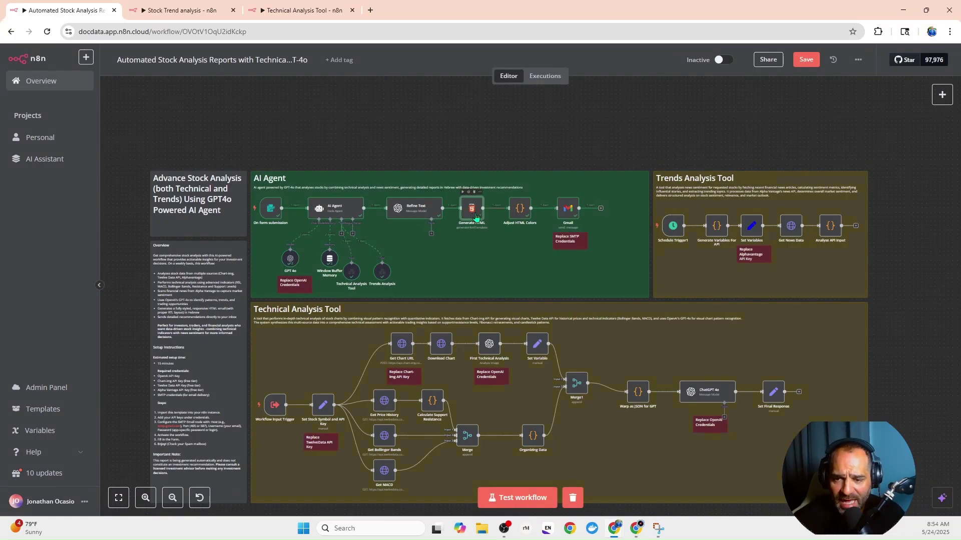
{"action": "double_click", "coordinate": [477, 208]}
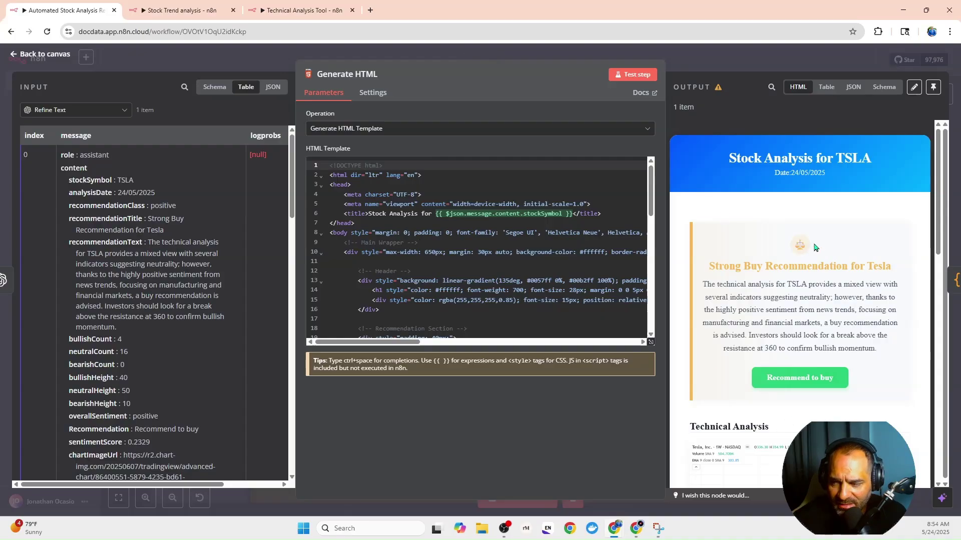
{"action": "scroll", "coordinate": [825, 213], "scroll_direction": "down", "scroll_amount": 3}
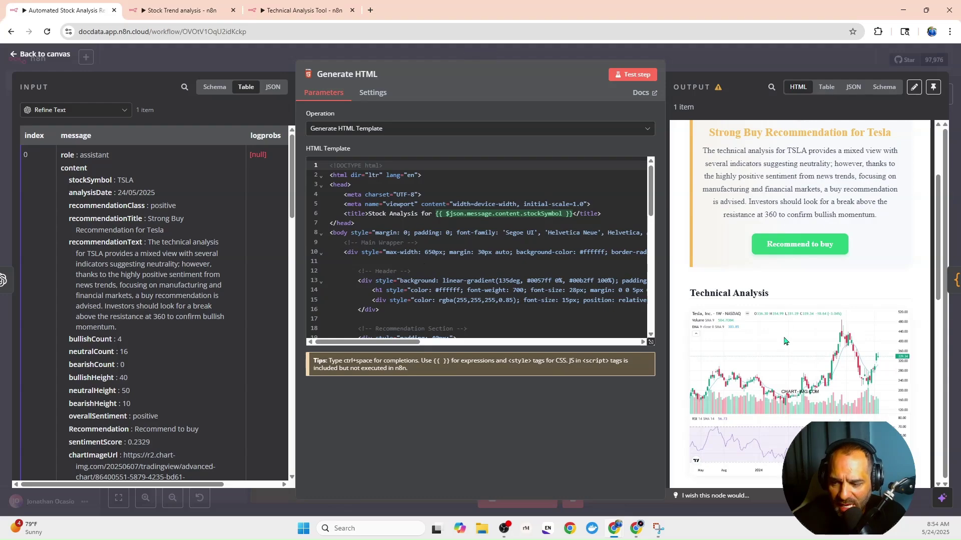
{"action": "scroll", "coordinate": [778, 300], "scroll_direction": "down", "scroll_amount": 3}
{"action": "scroll", "coordinate": [777, 301], "scroll_direction": "down", "scroll_amount": 10}
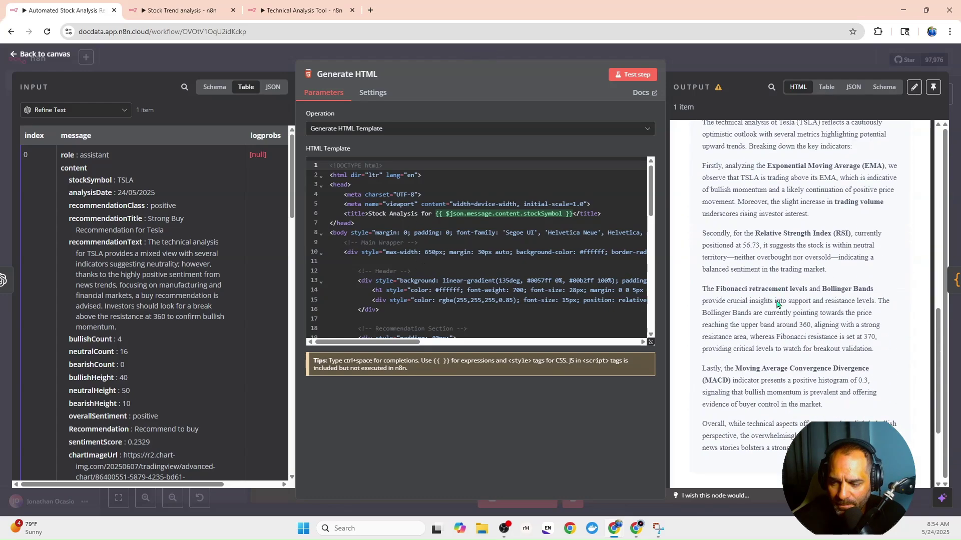
{"action": "scroll", "coordinate": [700, 204], "scroll_direction": "up", "scroll_amount": 10}
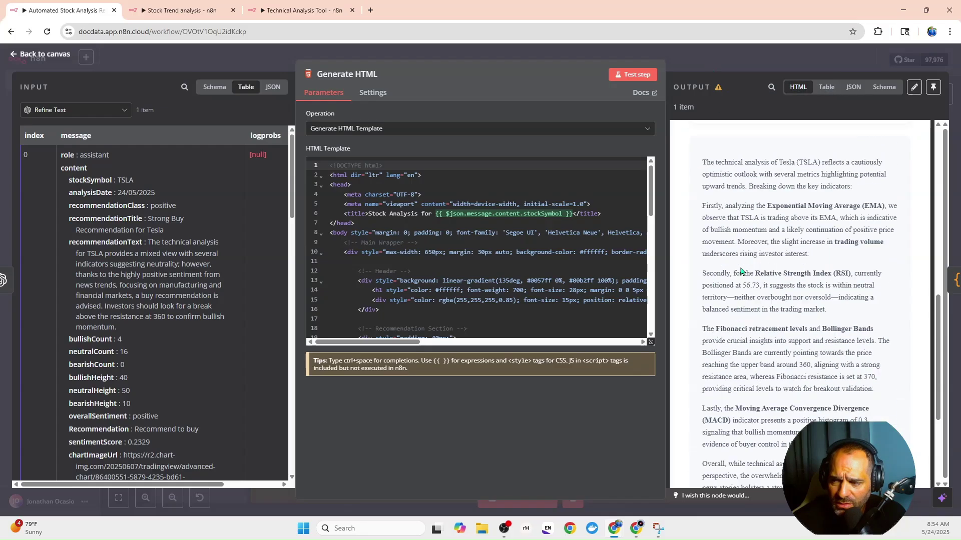
{"action": "left_click", "coordinate": [692, 62]}
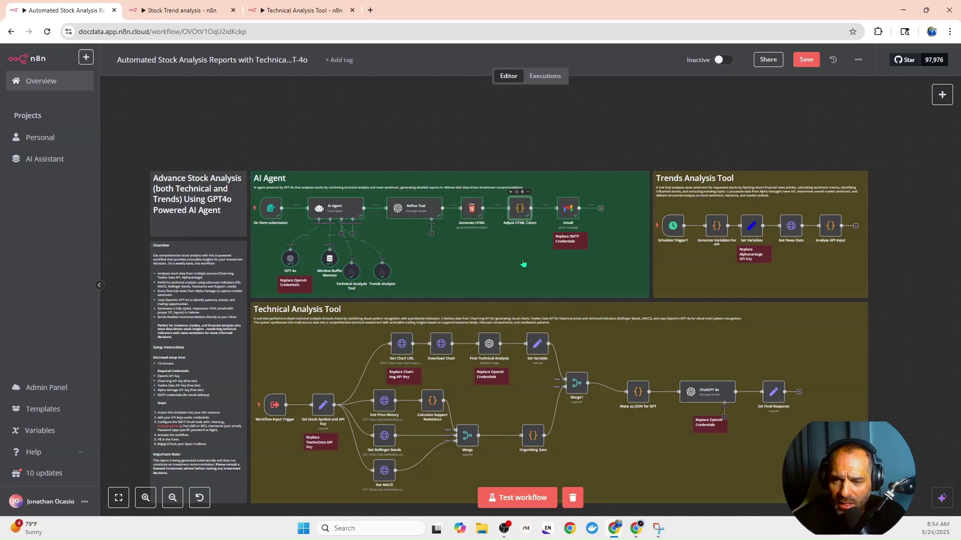
Step: Examine the Adjust HTML Colors node's JavaScript code and its rendered report output, and return to the canvas
{"action": "double_click", "coordinate": [523, 219]}
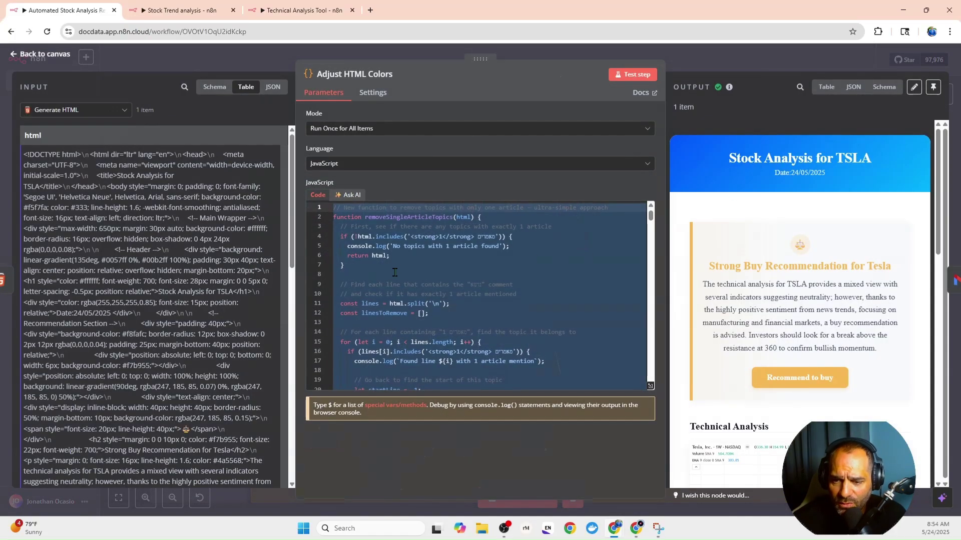
{"action": "left_click", "coordinate": [408, 284]}
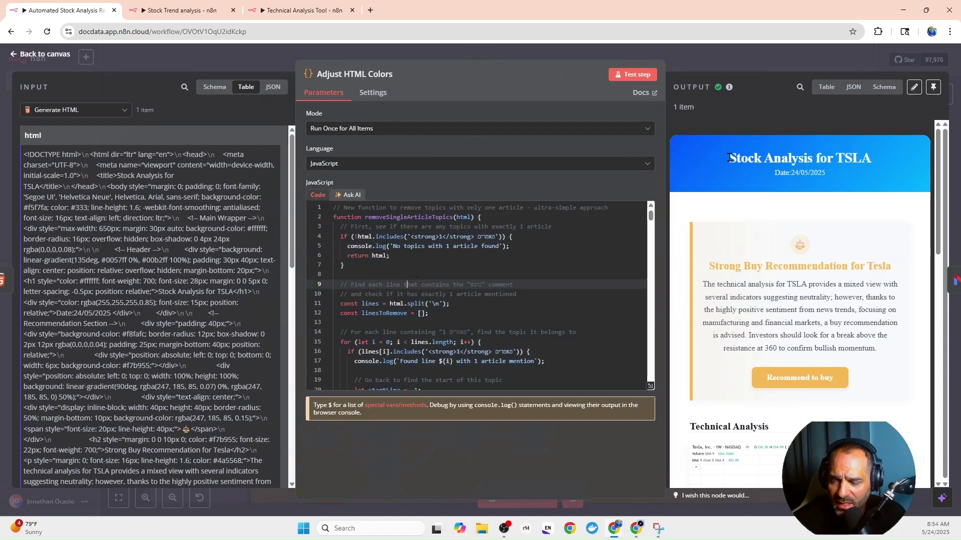
{"action": "scroll", "coordinate": [734, 365], "scroll_direction": "down", "scroll_amount": 5}
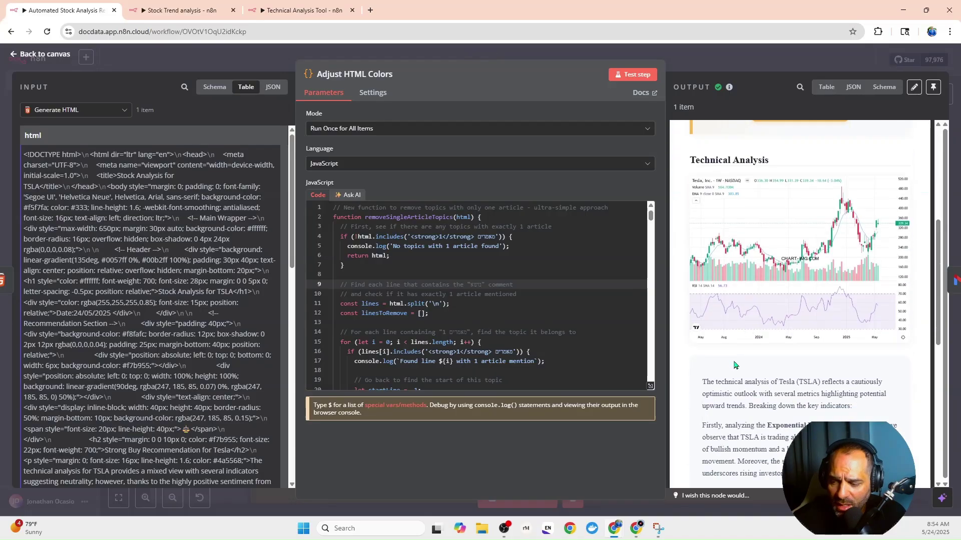
{"action": "scroll", "coordinate": [735, 365], "scroll_direction": "down", "scroll_amount": 6}
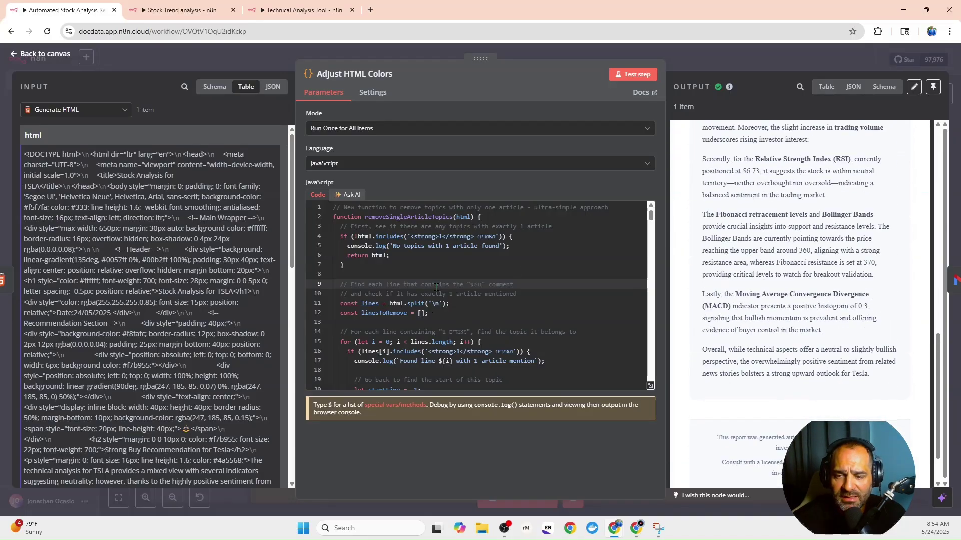
{"action": "scroll", "coordinate": [718, 220], "scroll_direction": "up", "scroll_amount": 4}
{"action": "left_click", "coordinate": [719, 53]}
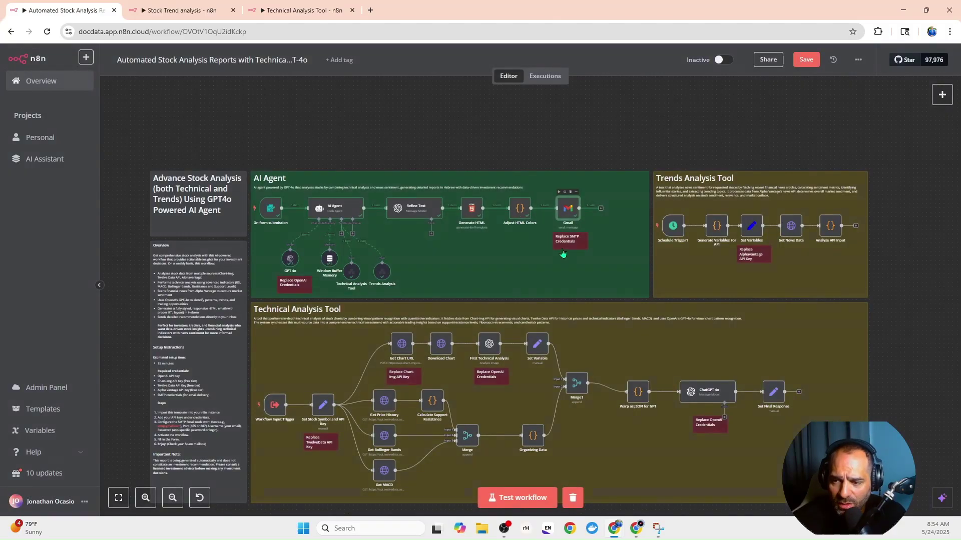
Step: Review the Gmail node's recipient, subject and HTML message settings, and switch to the Technical Analysis Tool workflow
{"action": "double_click", "coordinate": [571, 210]}
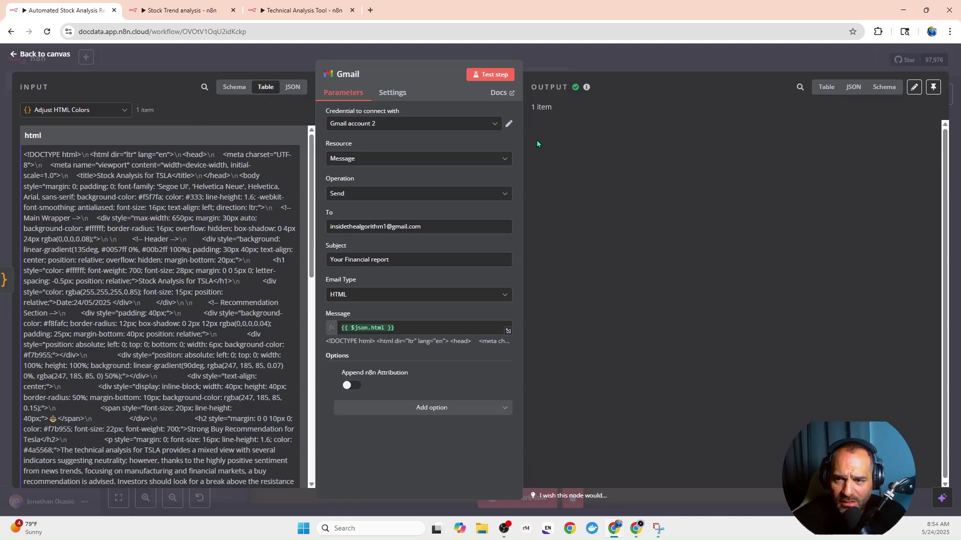
{"action": "left_click", "coordinate": [218, 59]}
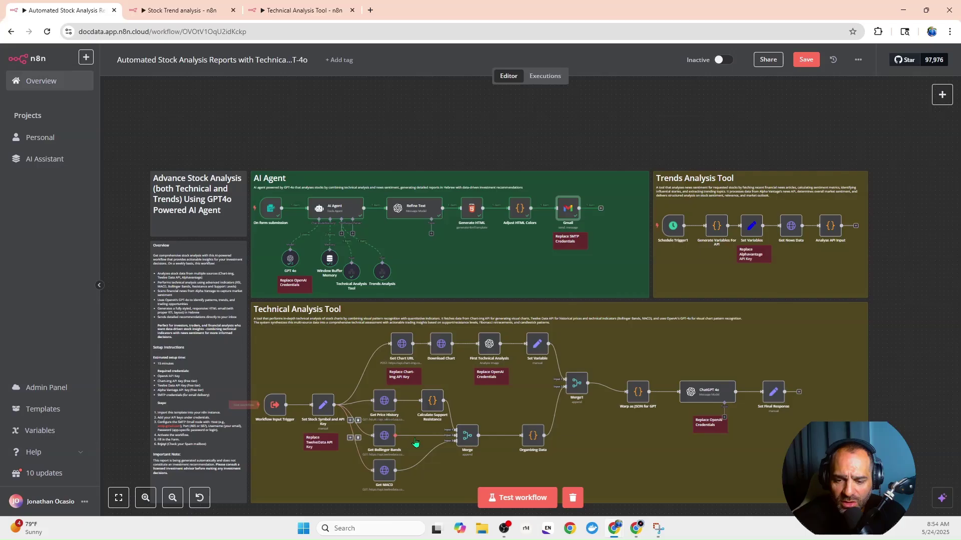
{"action": "left_click", "coordinate": [276, 13]}
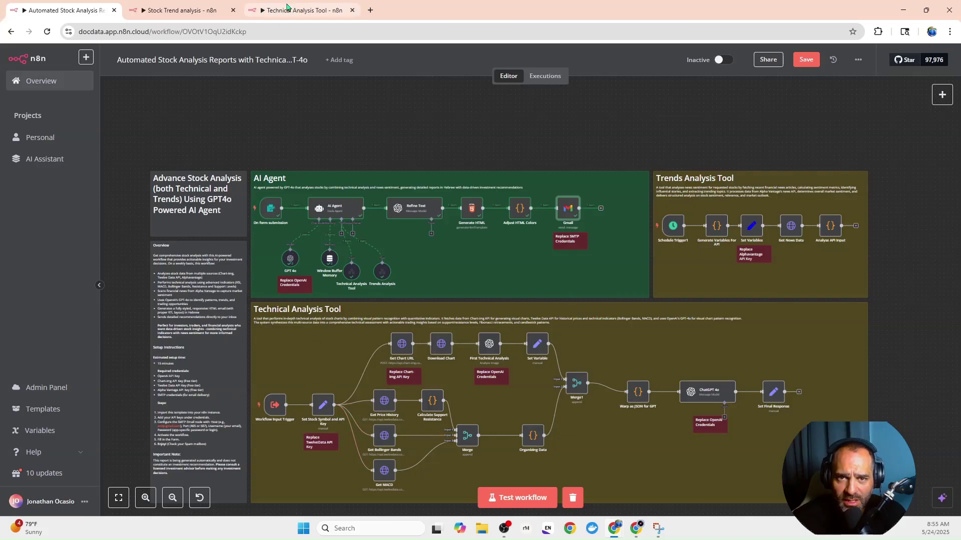
{"action": "scroll", "coordinate": [200, 365], "scroll_direction": "left", "scroll_amount": 3}
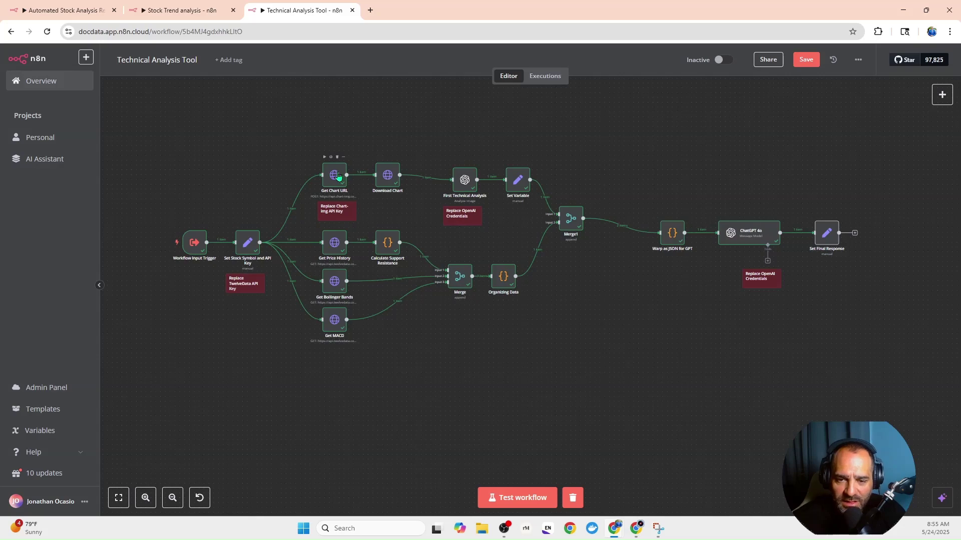
Step: Check the Get Price History node's request settings and return to the canvas
{"action": "left_click", "coordinate": [336, 248]}
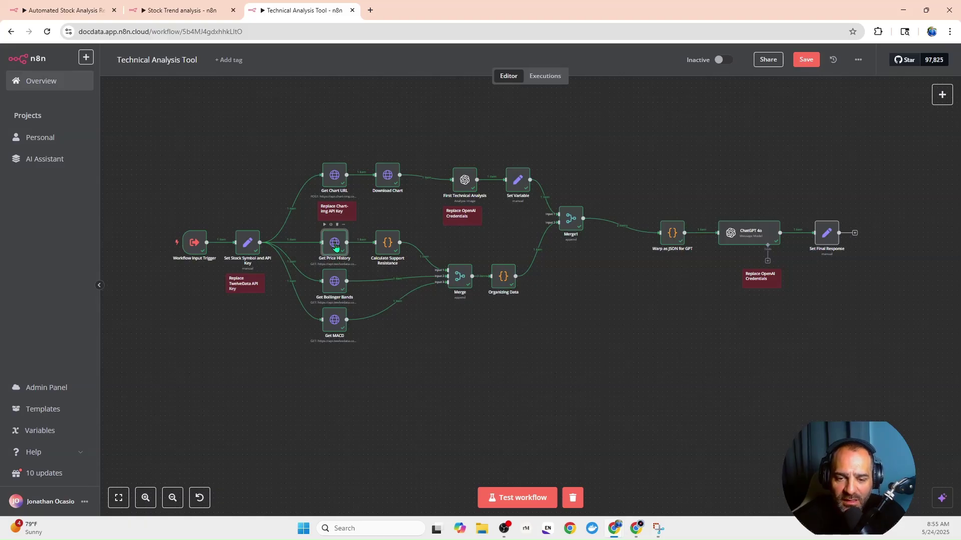
{"action": "key", "text": "Return"}
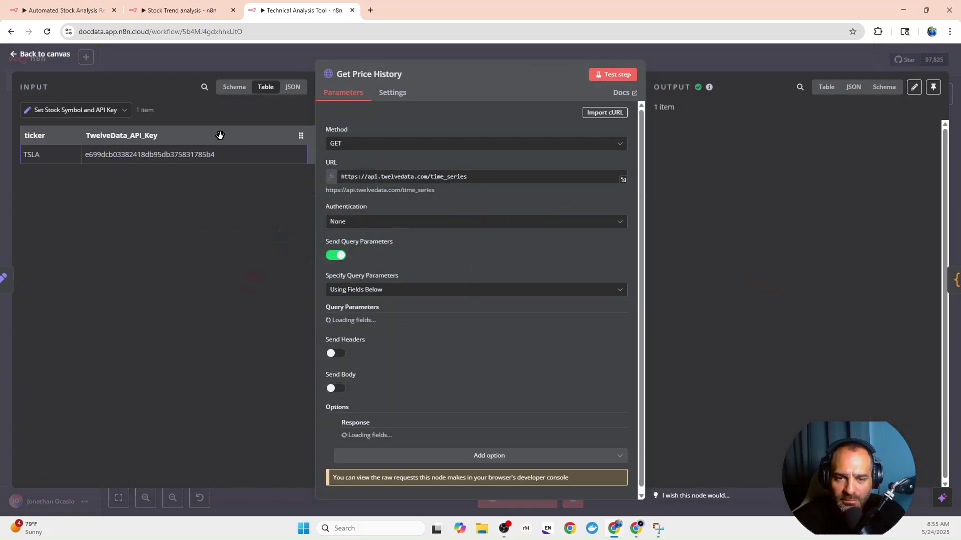
{"action": "left_click", "coordinate": [220, 61]}
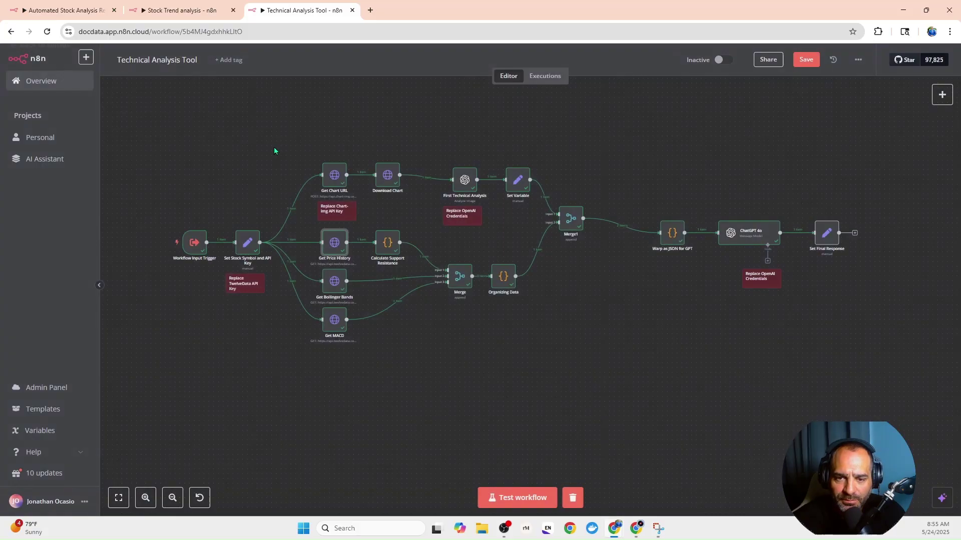
Step: Examine the Get Chart URL node's POST address, header authentication and header parameters, and return to the canvas
{"action": "double_click", "coordinate": [332, 186]}
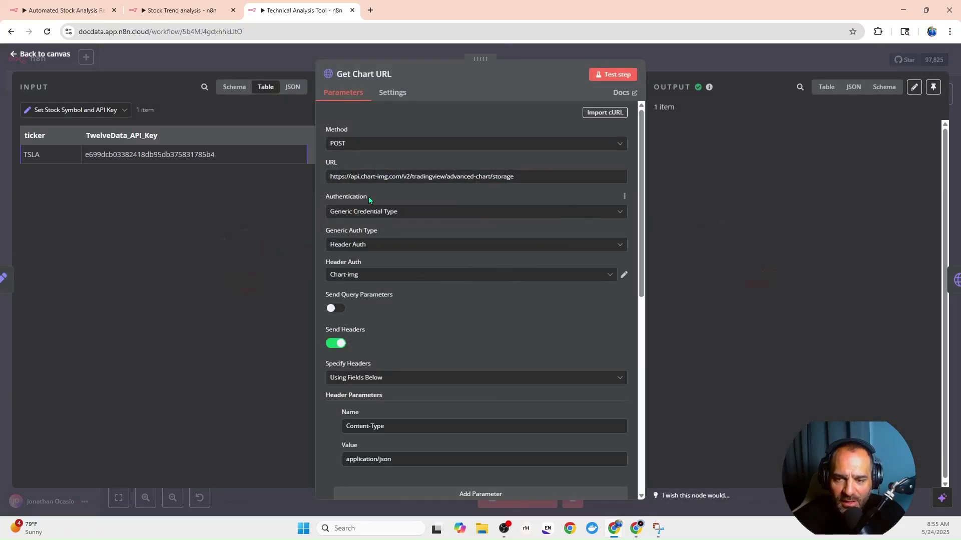
{"action": "scroll", "coordinate": [391, 331], "scroll_direction": "down", "scroll_amount": 2}
{"action": "scroll", "coordinate": [392, 328], "scroll_direction": "up", "scroll_amount": 2}
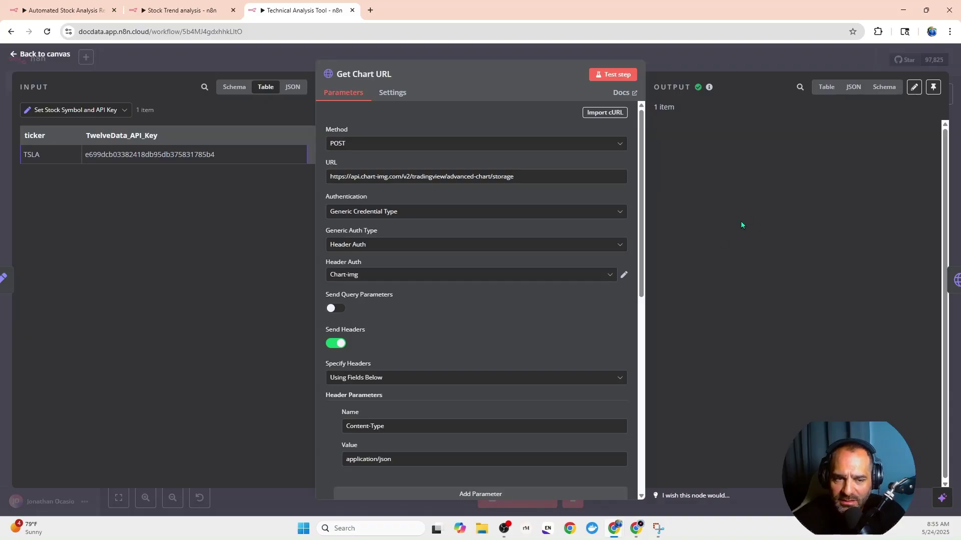
{"action": "scroll", "coordinate": [462, 320], "scroll_direction": "down", "scroll_amount": 1}
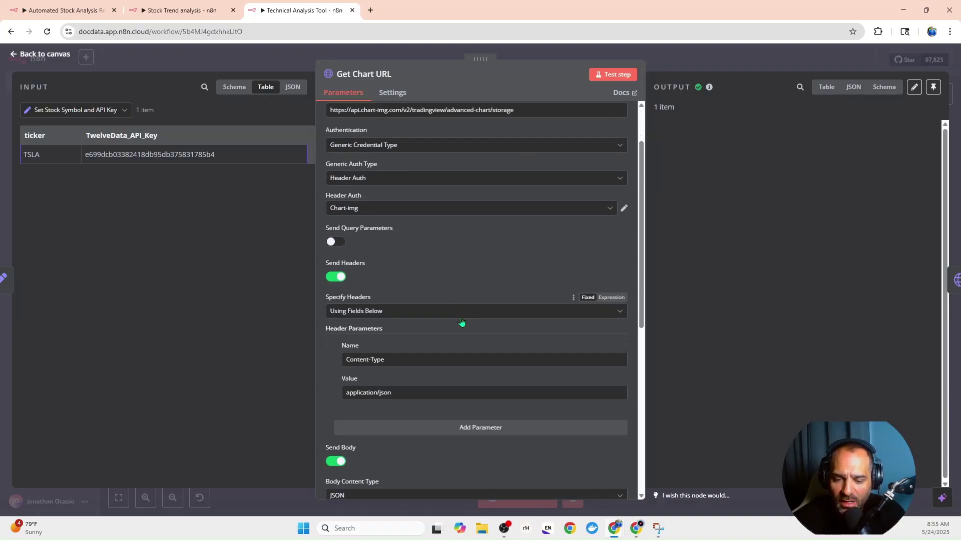
{"action": "left_click", "coordinate": [674, 61]}
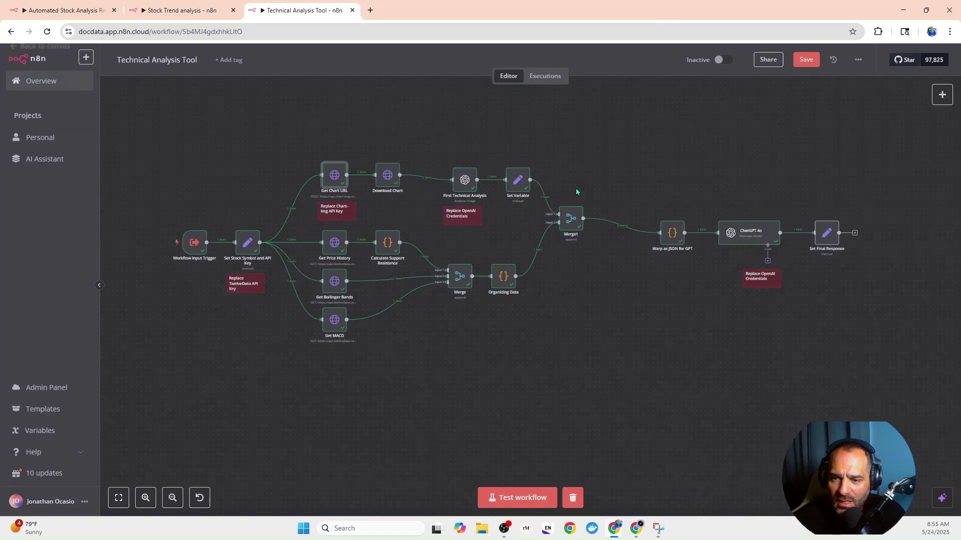
Step: View the chart image in the Download Chart node's output and return to the canvas
{"action": "double_click", "coordinate": [390, 180]}
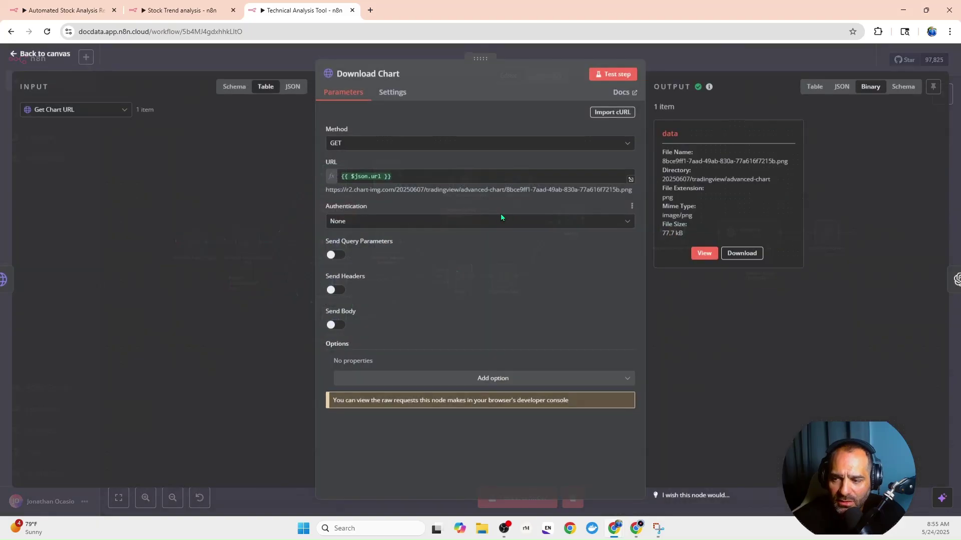
{"action": "left_click", "coordinate": [713, 253]}
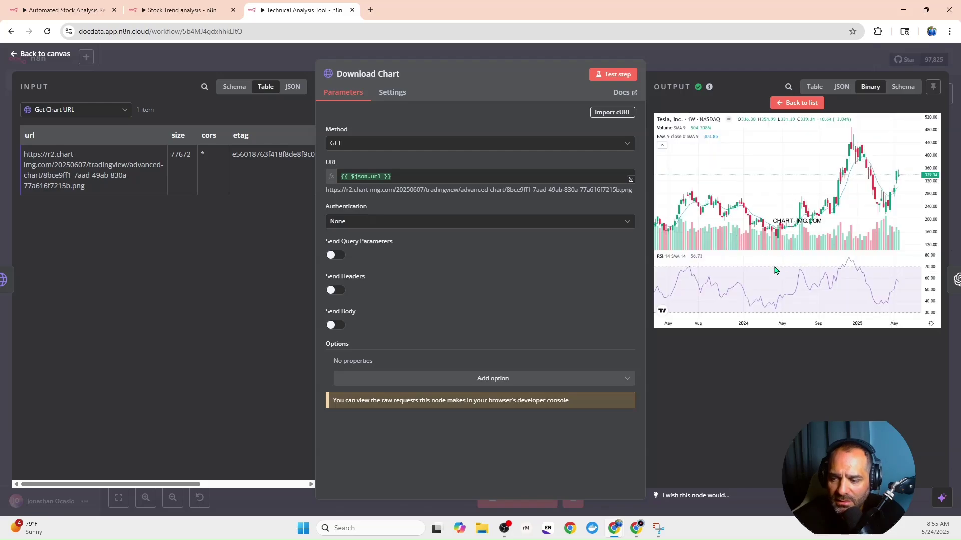
{"action": "left_click", "coordinate": [710, 74]}
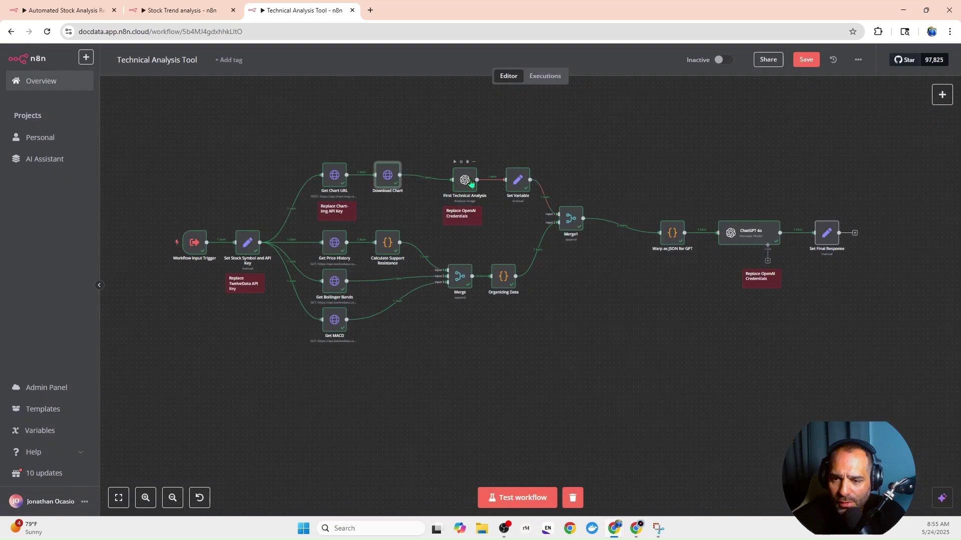
Step: Examine the First Technical Analysis node's full prompt, input chart and JSON output, and switch to the Stock Trend analysis workflow
{"action": "left_click", "coordinate": [467, 186]}
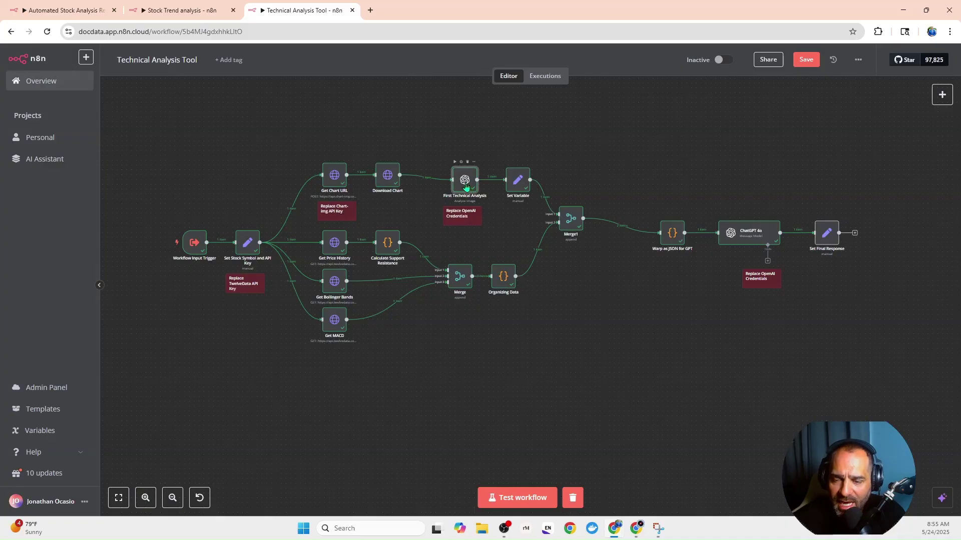
{"action": "double_click", "coordinate": [466, 188]}
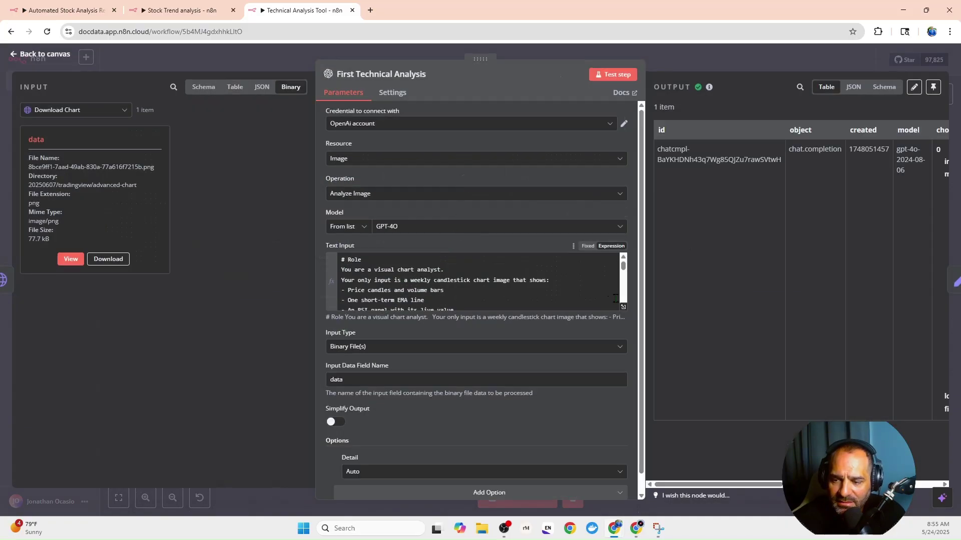
{"action": "left_click", "coordinate": [624, 308]}
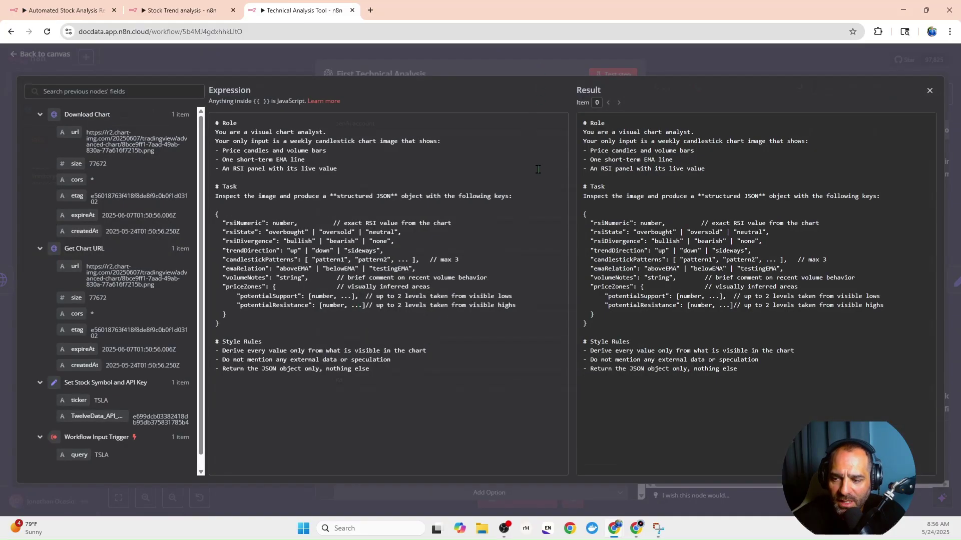
{"action": "left_click", "coordinate": [433, 61]}
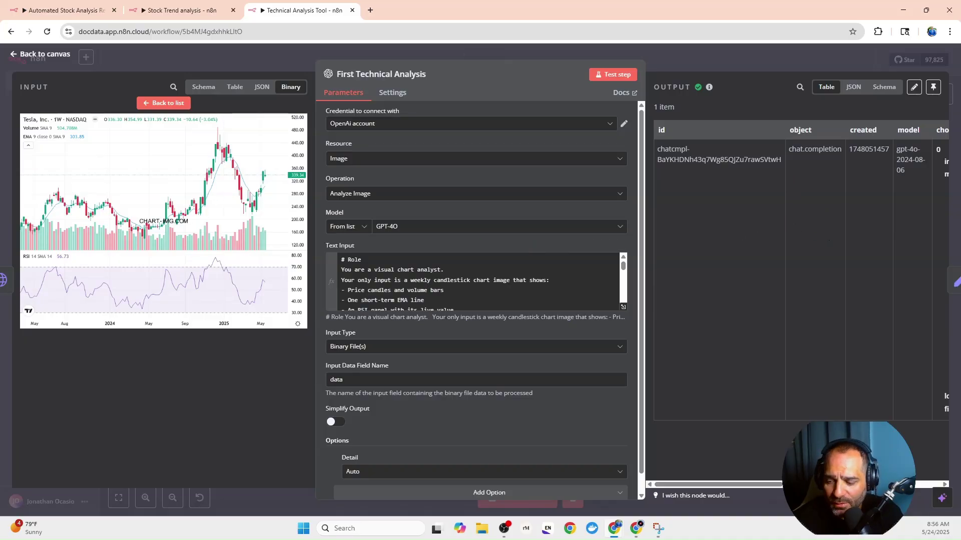
{"action": "scroll", "coordinate": [828, 243], "scroll_direction": "right", "scroll_amount": 5}
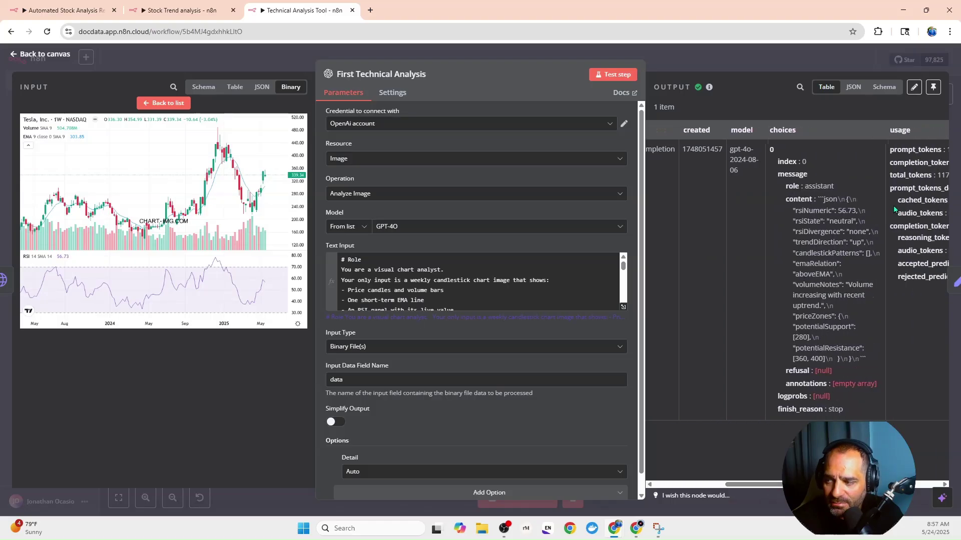
{"action": "left_click", "coordinate": [722, 57]}
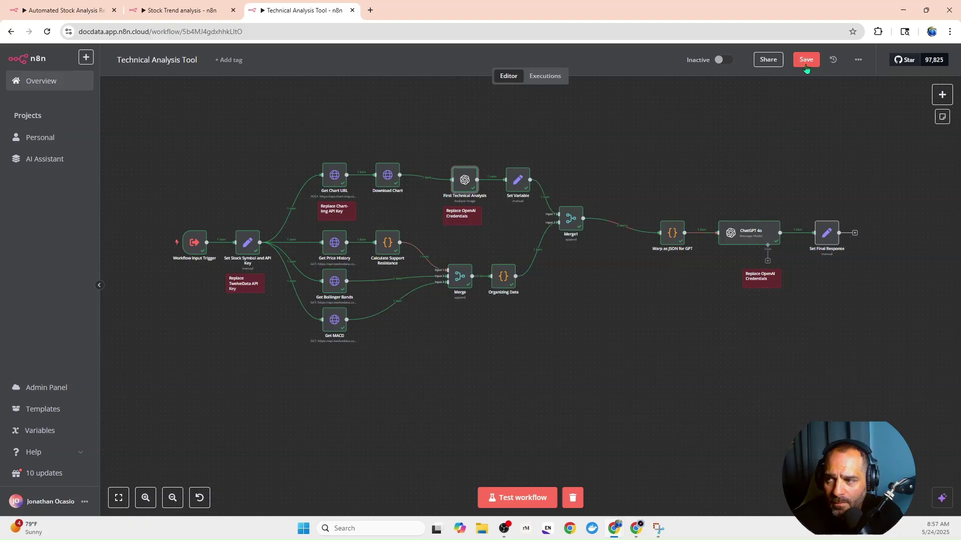
{"action": "left_click", "coordinate": [182, 11]}
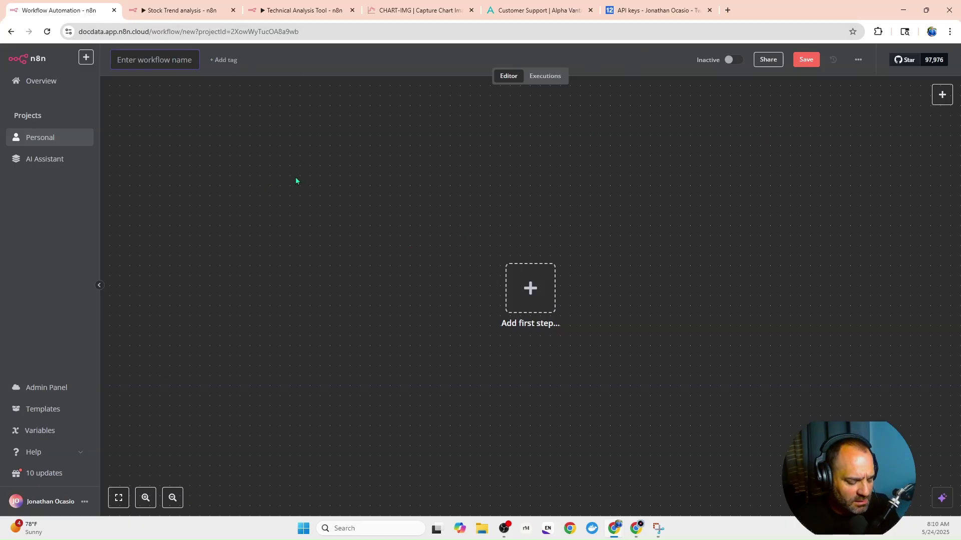
Step: Name the new workflow "AI Agent Fin video"
{"action": "type", "text": "AI Aeg"}
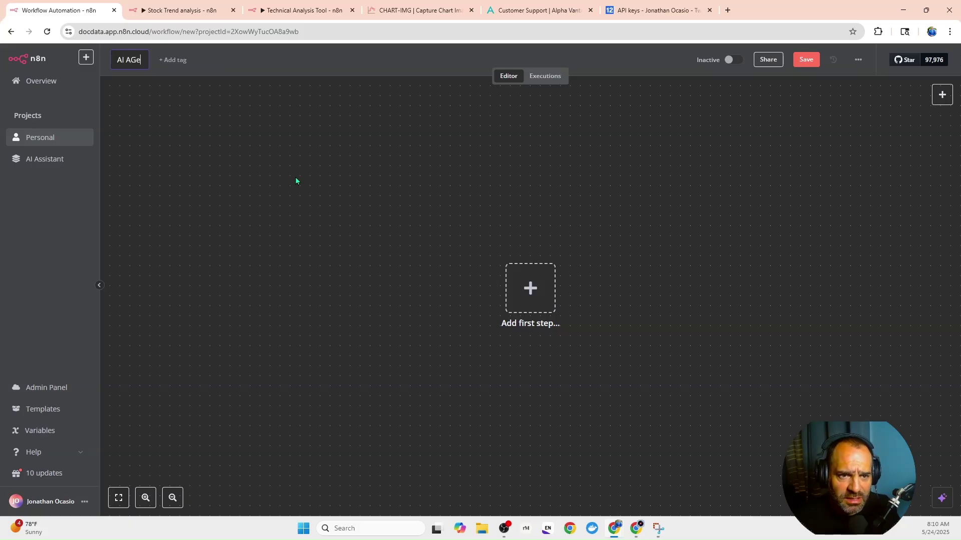
{"action": "key", "text": "BackSpace"}
{"action": "key", "text": "BackSpace"}
{"action": "type", "text": "gent Fl"}
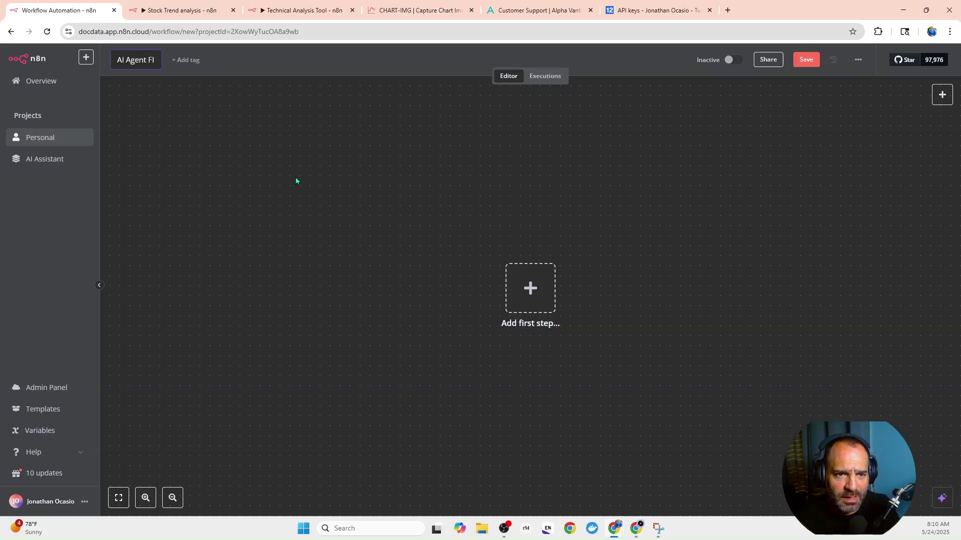
{"action": "key", "text": "BackSpace"}
{"action": "type", "text": "in"}
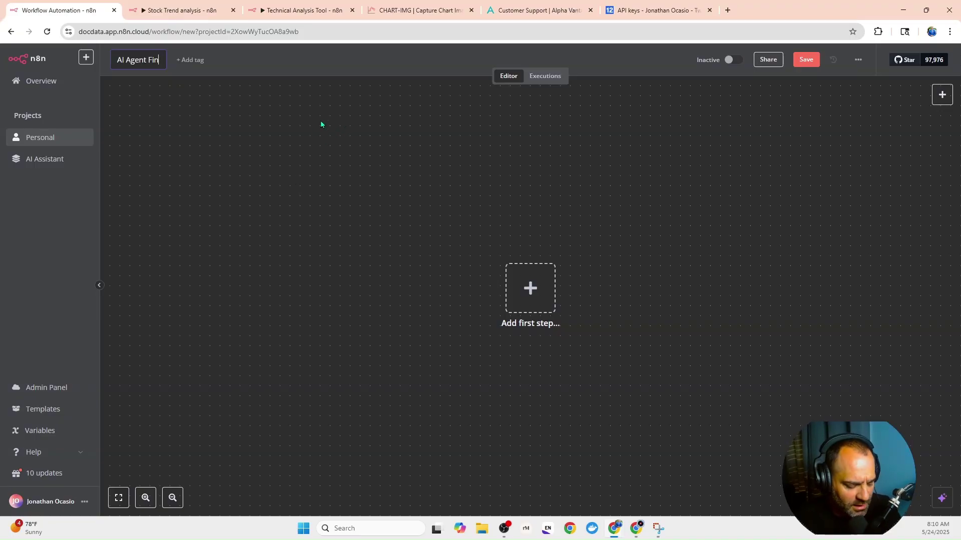
{"action": "type", "text": " vid"}
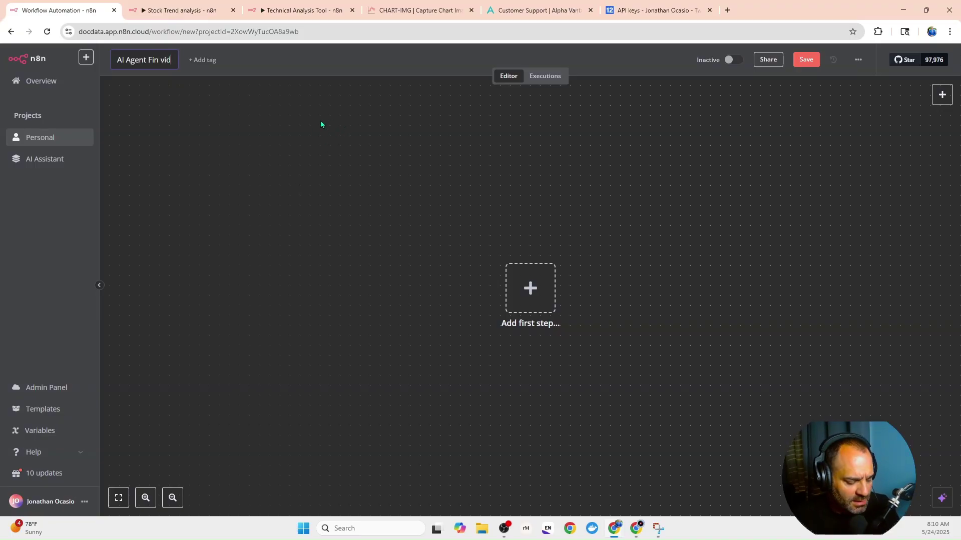
{"action": "type", "text": "eo"}
{"action": "key", "text": "Return"}
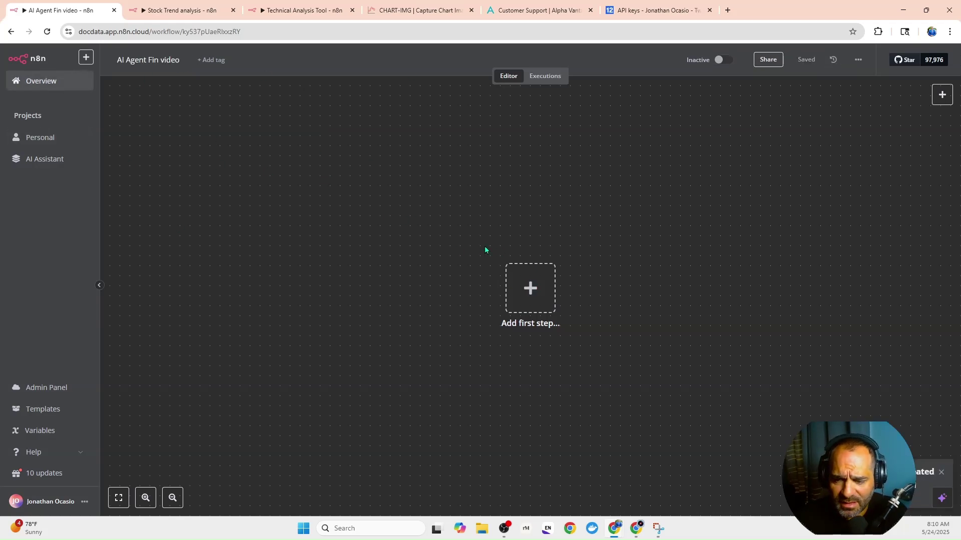
Step: Add an On form submission trigger as the first step and title its form "Advance Stock Analysis"
{"action": "left_click", "coordinate": [534, 295]}
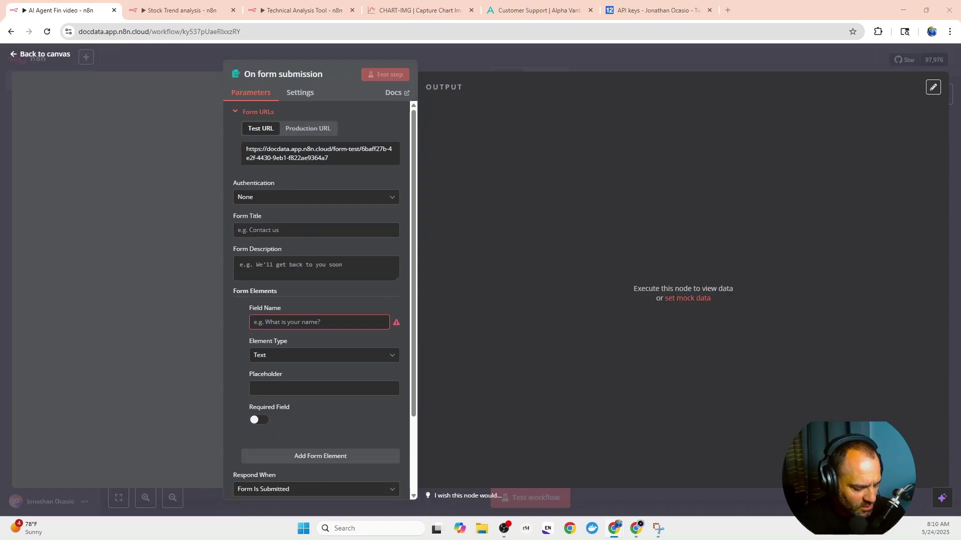
{"action": "left_click", "coordinate": [285, 231]}
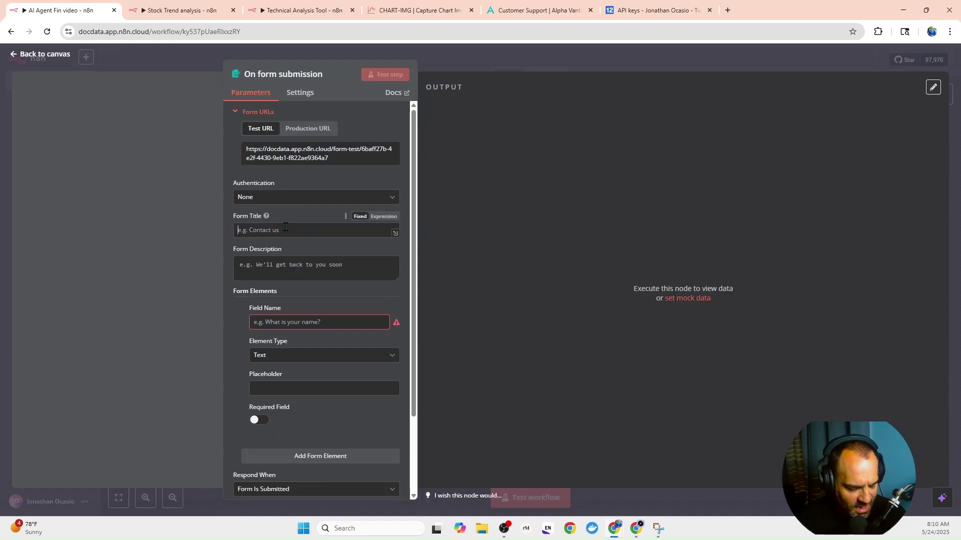
{"action": "type", "text": "Advance Stock Analysis"}
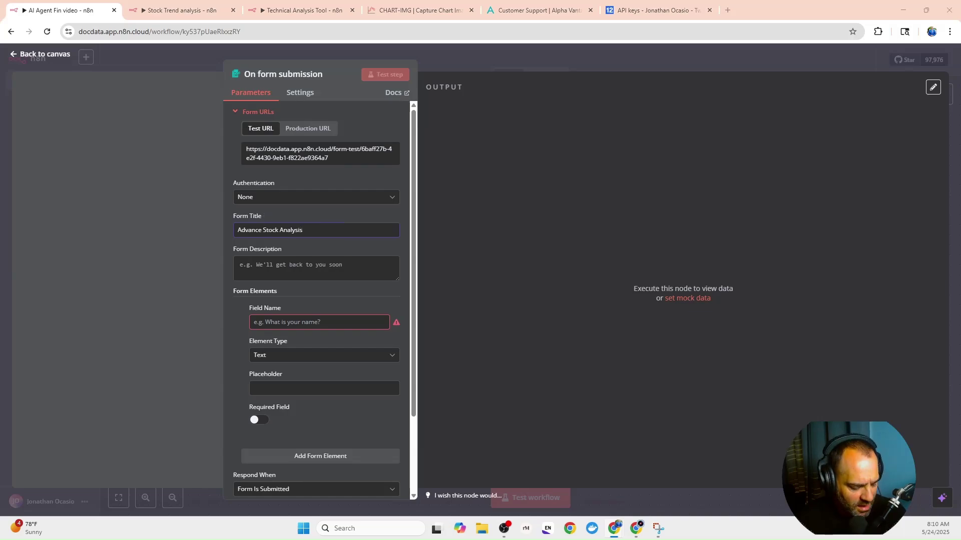
Step: Paste a form description asking for the company's NASDAQ ticker symbol to get a weekly AI analysis email, and make it an expression
{"action": "left_click", "coordinate": [272, 268]}
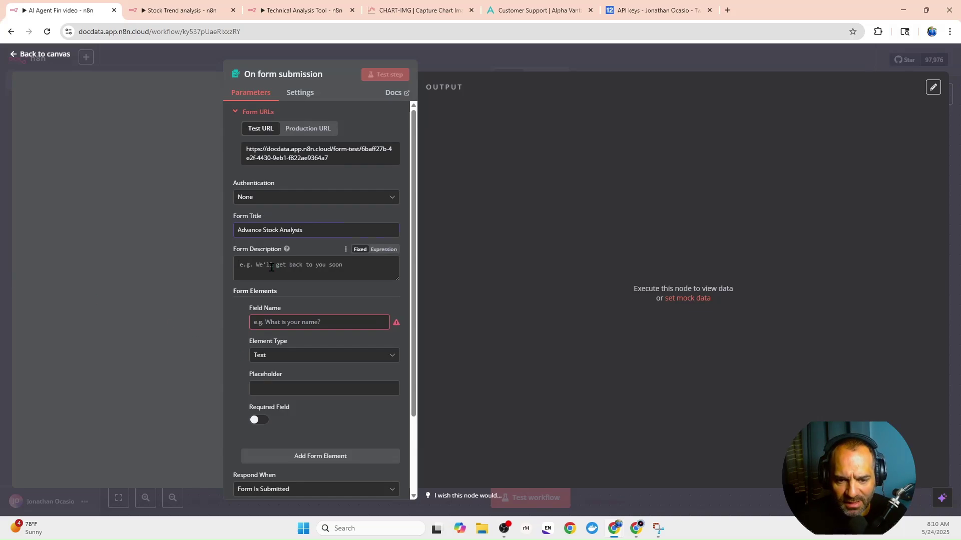
{"action": "key", "text": "ctrl+v"}
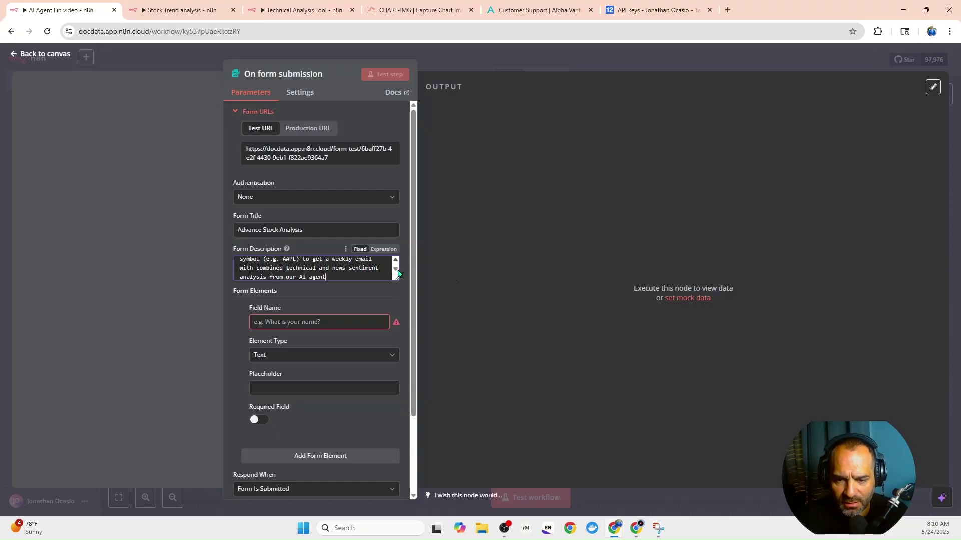
{"action": "left_click", "coordinate": [395, 250]}
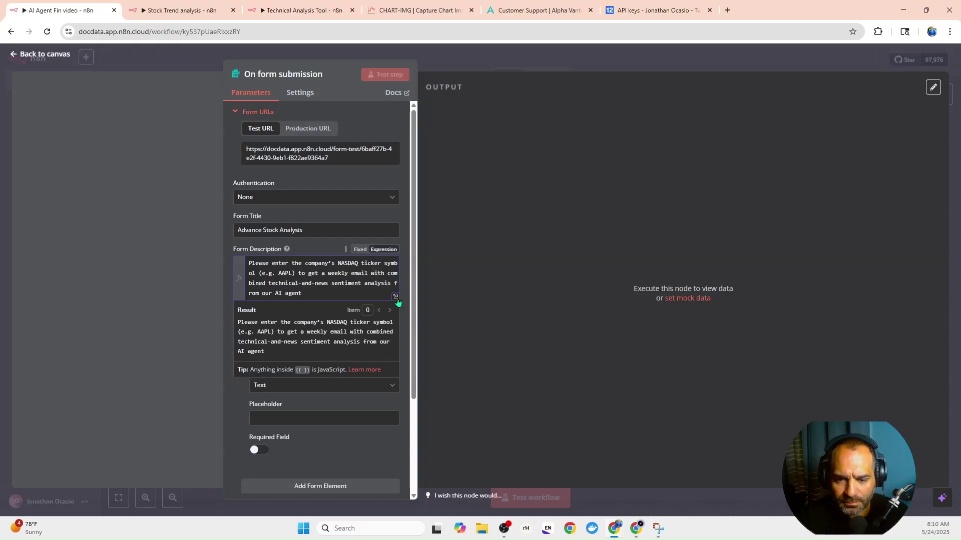
{"action": "left_click", "coordinate": [397, 303]}
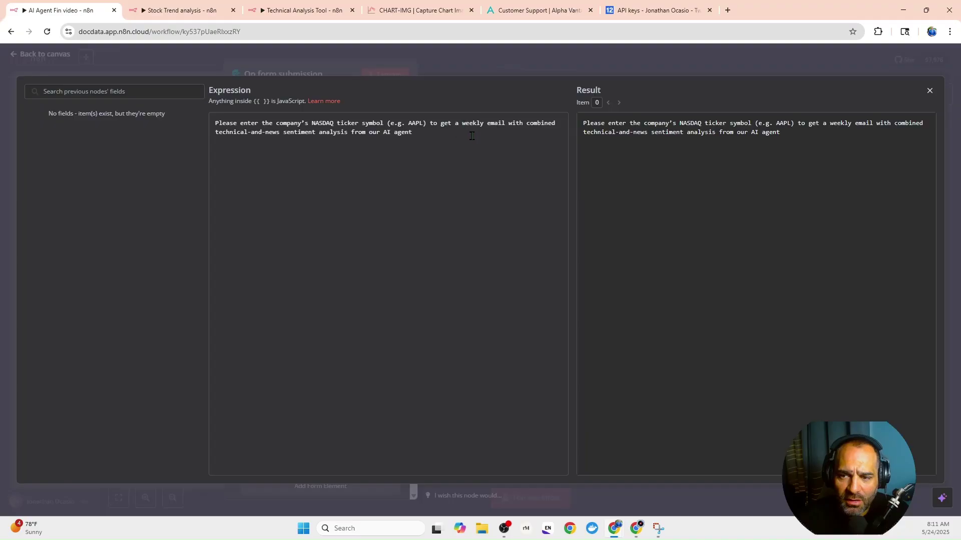
{"action": "left_click", "coordinate": [476, 73]}
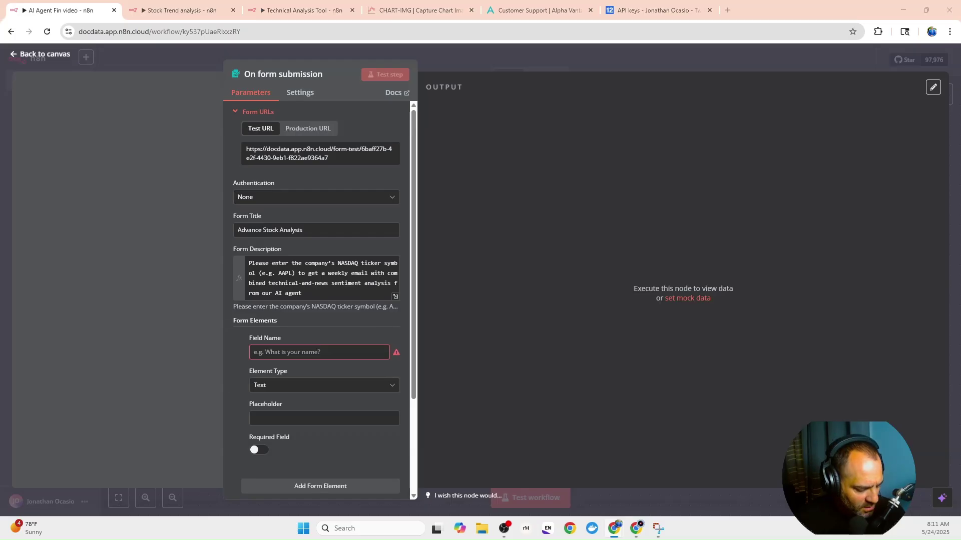
Step: Define the first form field as "Ticker symbol:" with placeholder TSLA and make it required
{"action": "left_click", "coordinate": [332, 352]}
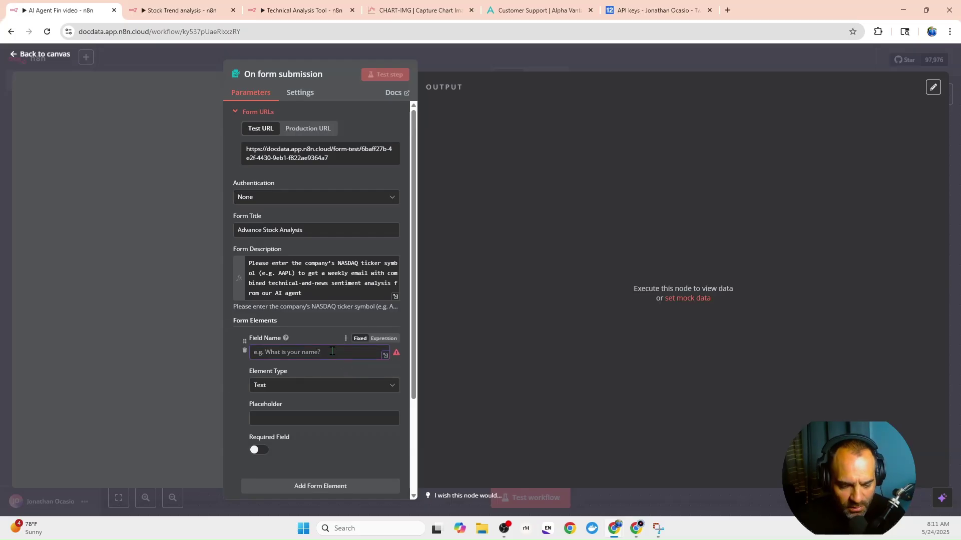
{"action": "type", "text": "Ticker symbol:"}
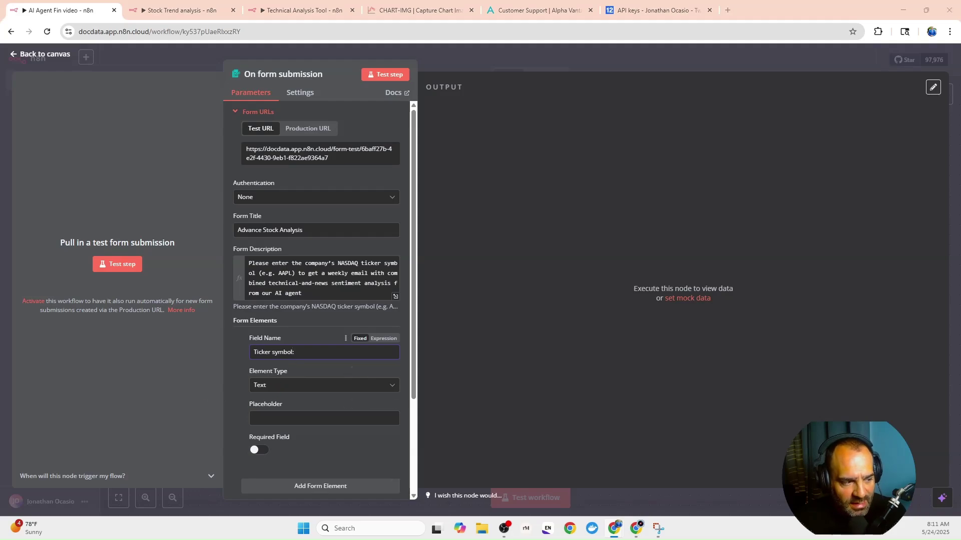
{"action": "left_click", "coordinate": [282, 418]}
{"action": "type", "text": "TSLA"}
{"action": "scroll", "coordinate": [265, 298], "scroll_direction": "down", "scroll_amount": 3}
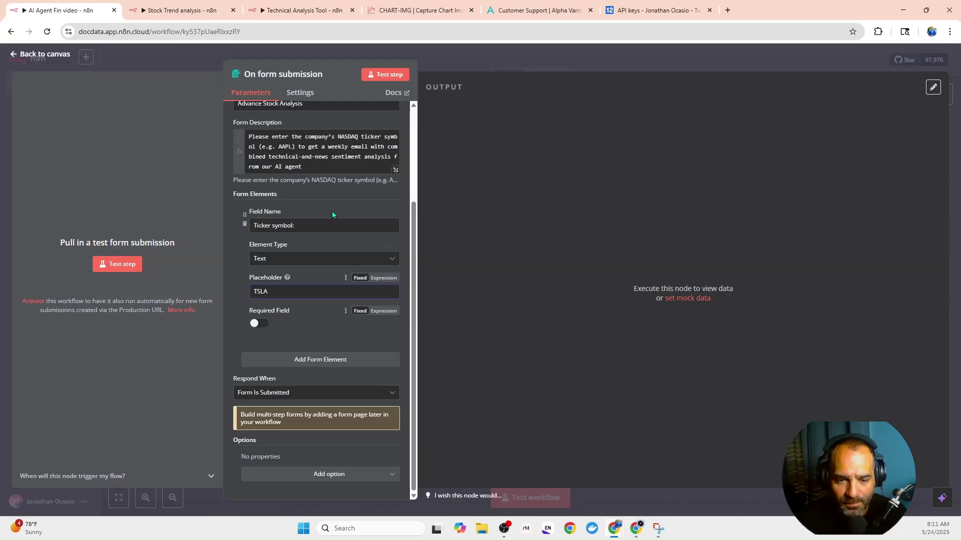
{"action": "left_click", "coordinate": [258, 323]}
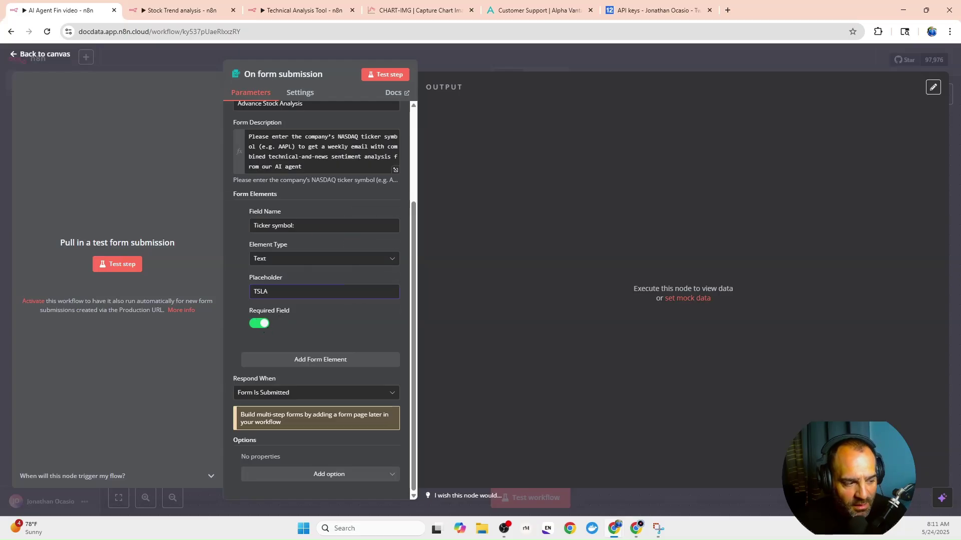
Step: Add a second required form field named "Email:" with a sample email address as its placeholder
{"action": "left_click", "coordinate": [278, 360]}
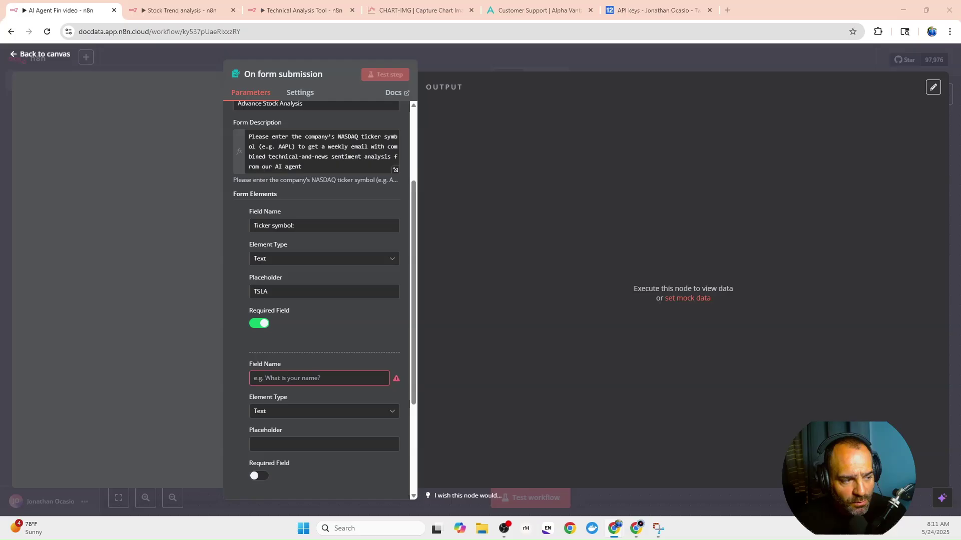
{"action": "left_click", "coordinate": [294, 378]}
{"action": "type", "text": "Email:"}
{"action": "scroll", "coordinate": [293, 378], "scroll_direction": "down", "scroll_amount": 1}
{"action": "scroll", "coordinate": [293, 378], "scroll_direction": "down", "scroll_amount": 2}
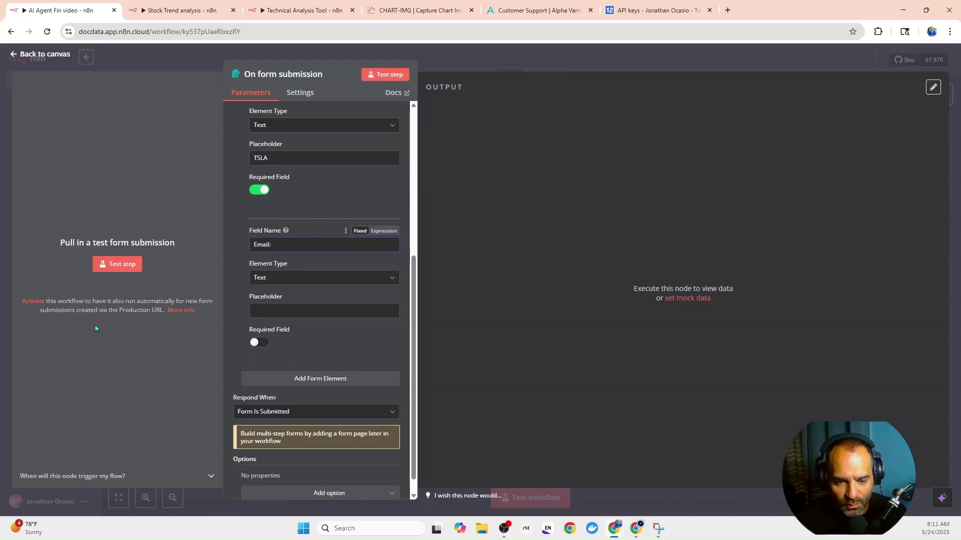
{"action": "left_click", "coordinate": [277, 310]}
{"action": "key", "text": "ctrl+v"}
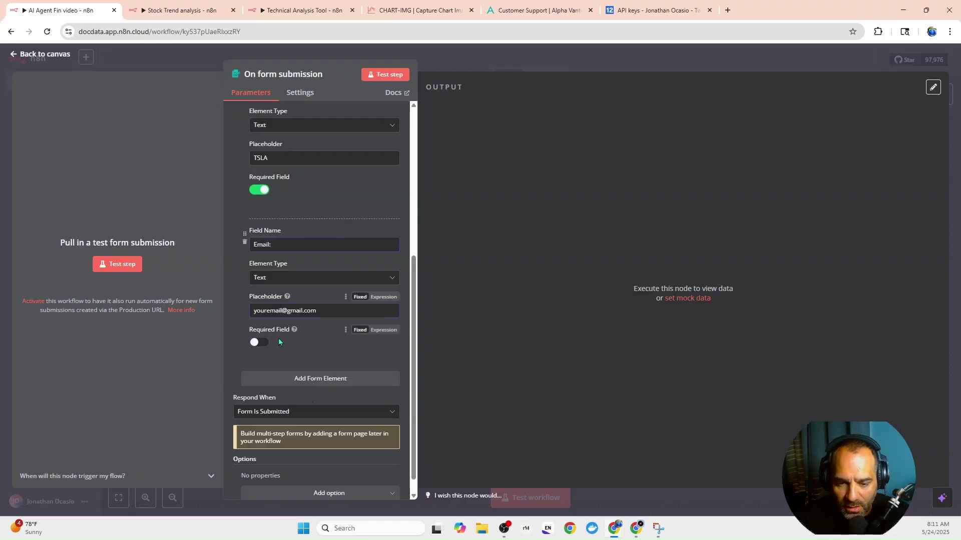
{"action": "left_click", "coordinate": [256, 343]}
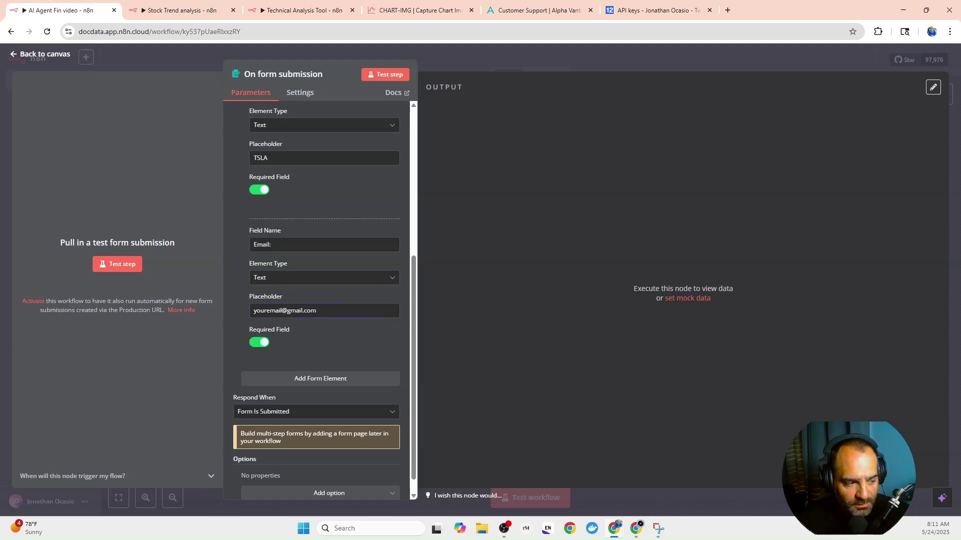
Step: Add the Append n8n Attribution option, keep Respond When at Form Is Submitted, and return to the canvas
{"action": "scroll", "coordinate": [295, 349], "scroll_direction": "down", "scroll_amount": 1}
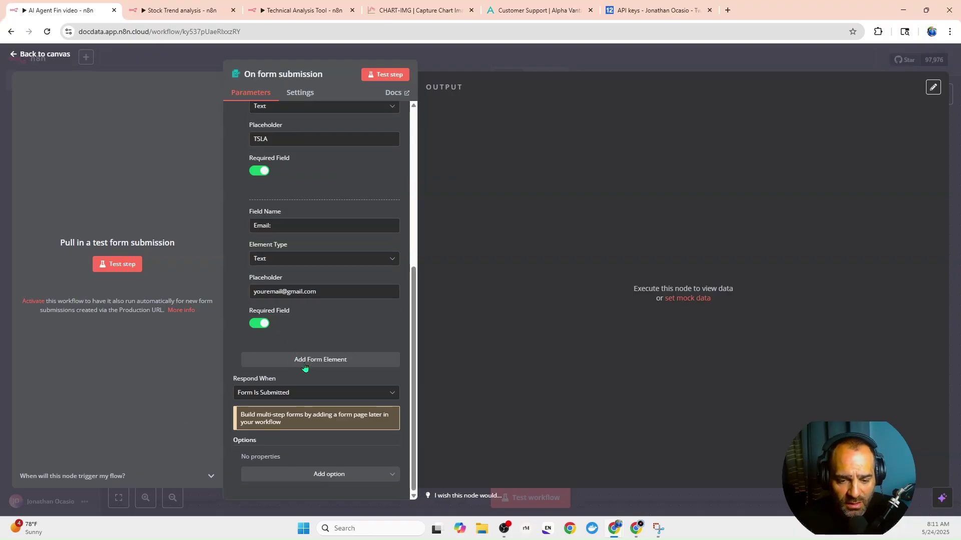
{"action": "left_click", "coordinate": [319, 479]}
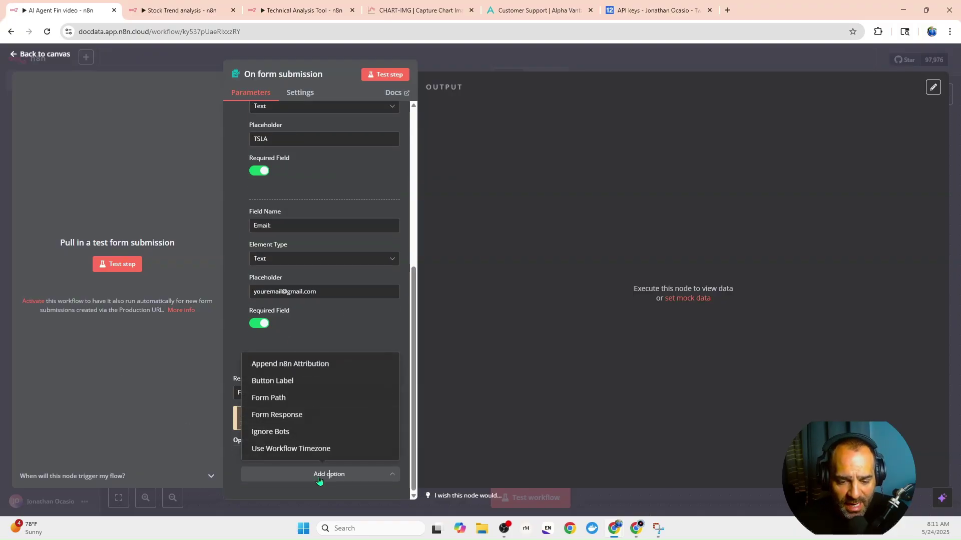
{"action": "left_click", "coordinate": [275, 367]}
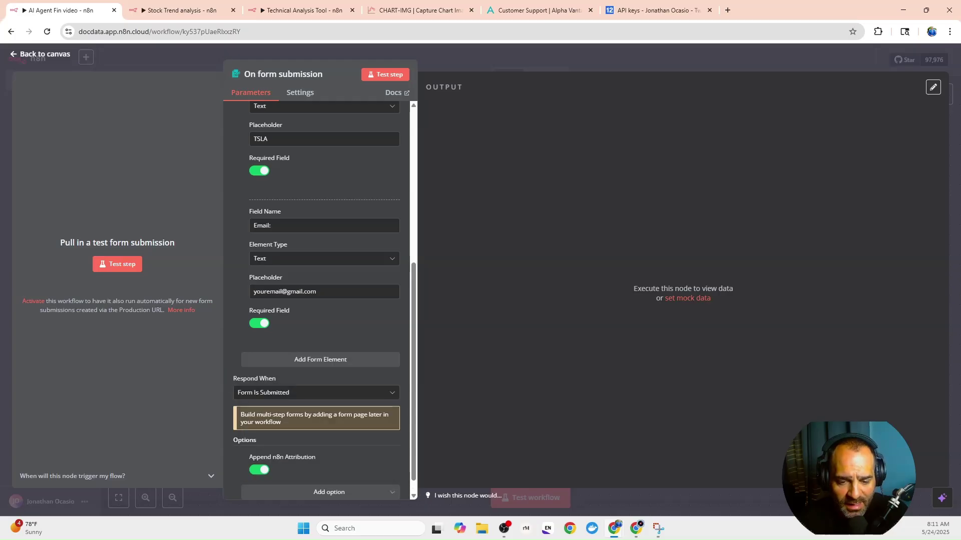
{"action": "scroll", "coordinate": [328, 331], "scroll_direction": "down", "scroll_amount": 1}
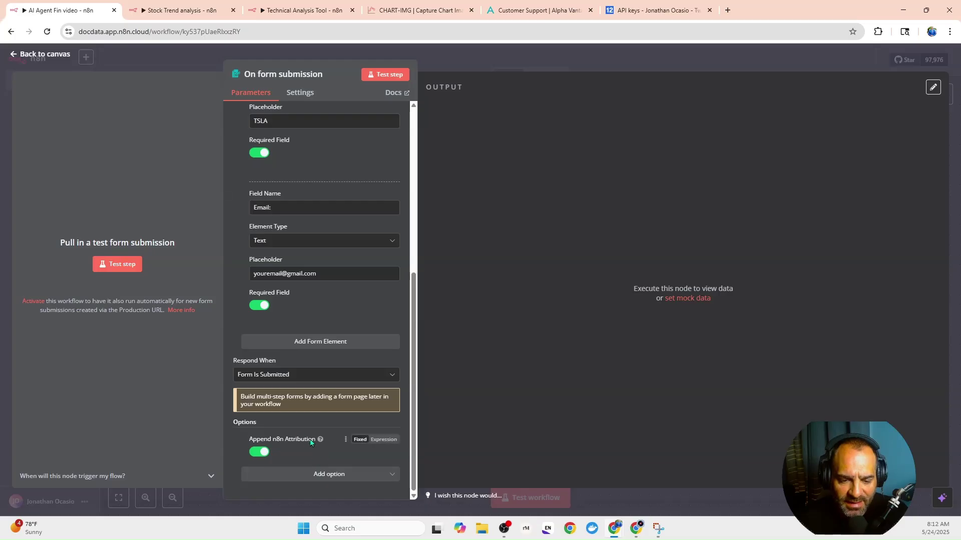
{"action": "left_click", "coordinate": [390, 377]}
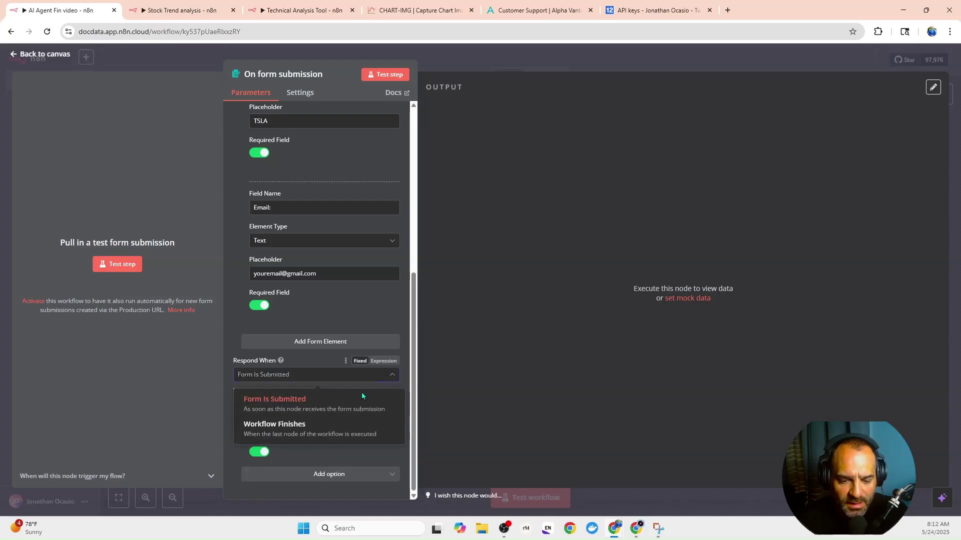
{"action": "left_click", "coordinate": [326, 413]}
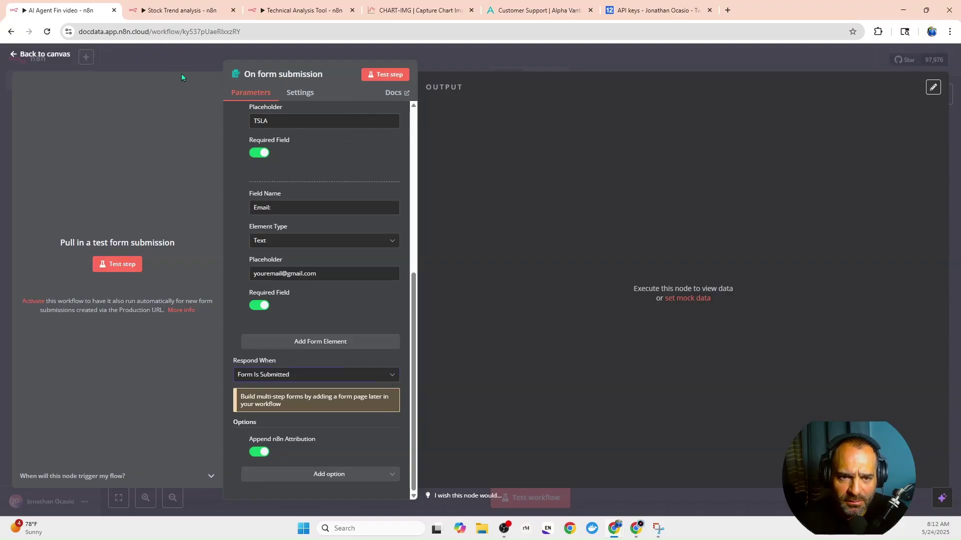
{"action": "left_click", "coordinate": [181, 59]}
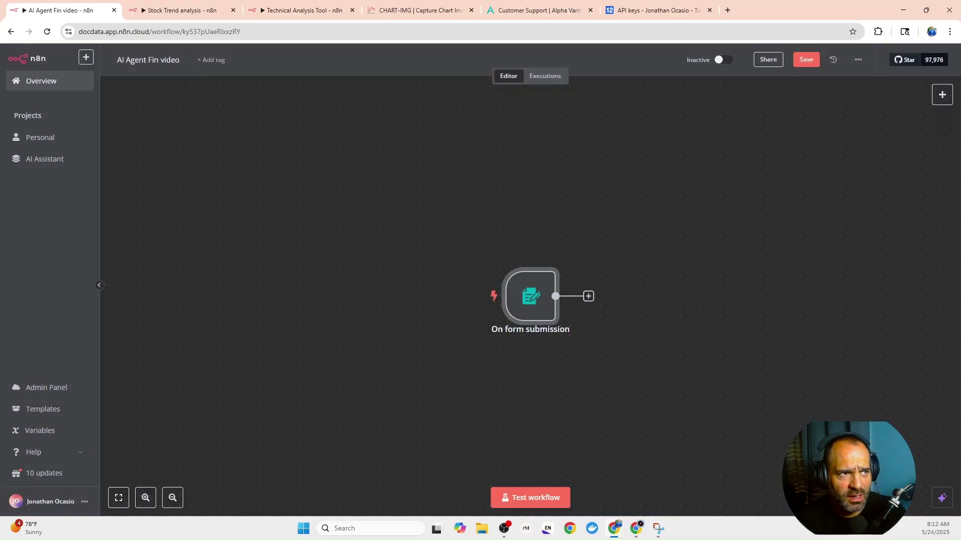
Step: Add an AI Agent node after the form trigger and set its user prompt source to Define below
{"action": "left_click_drag", "start_coordinate": [506, 403], "coordinate": [349, 341]}
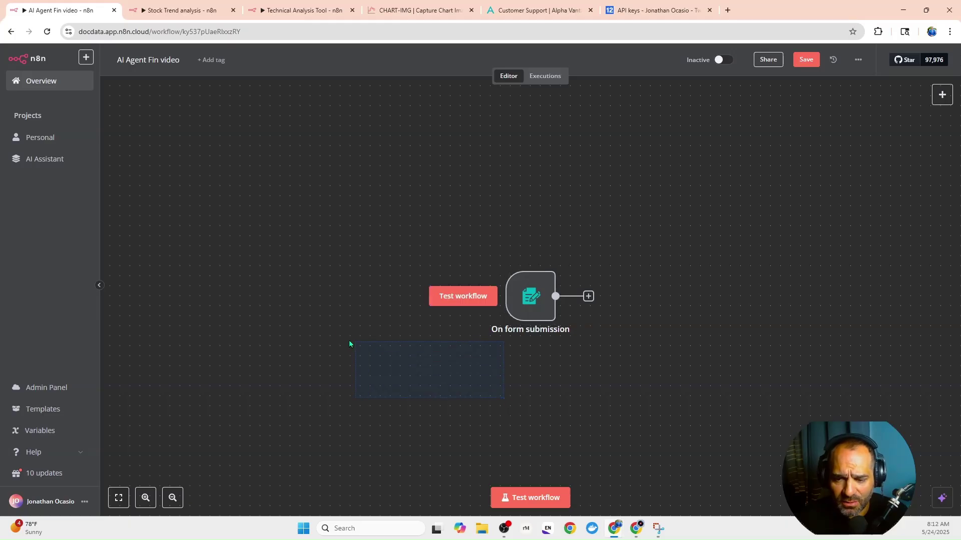
{"action": "scroll", "coordinate": [524, 401], "scroll_direction": "right", "scroll_amount": 5}
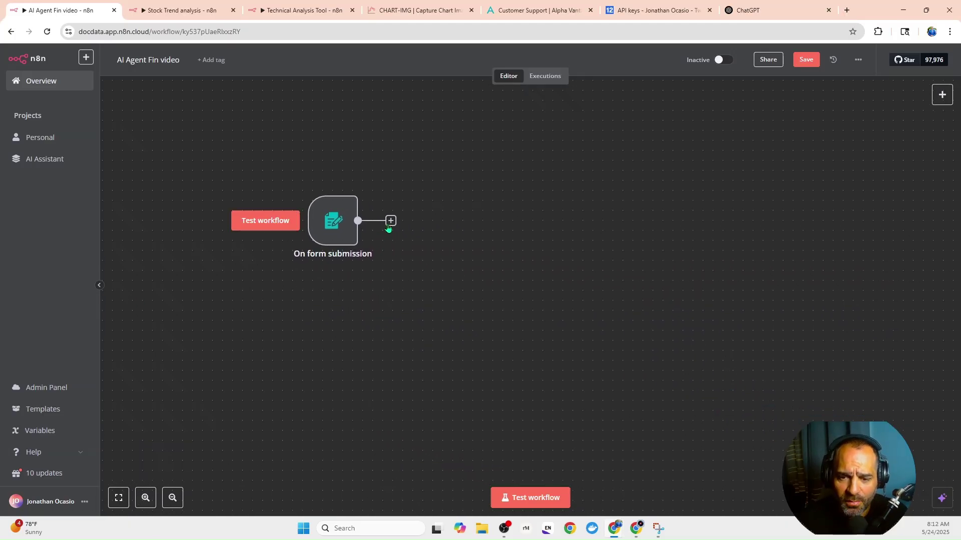
{"action": "left_click", "coordinate": [391, 221]}
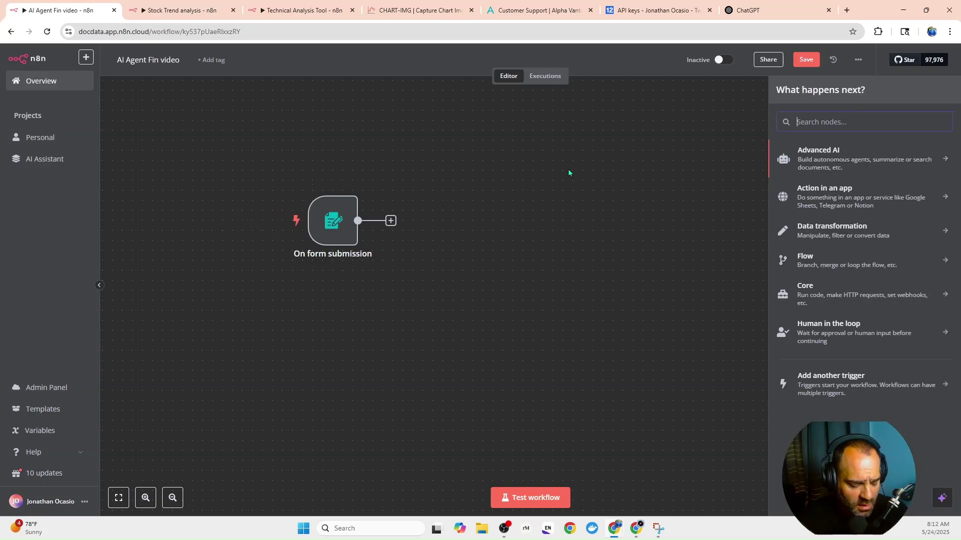
{"action": "left_click", "coordinate": [826, 153]}
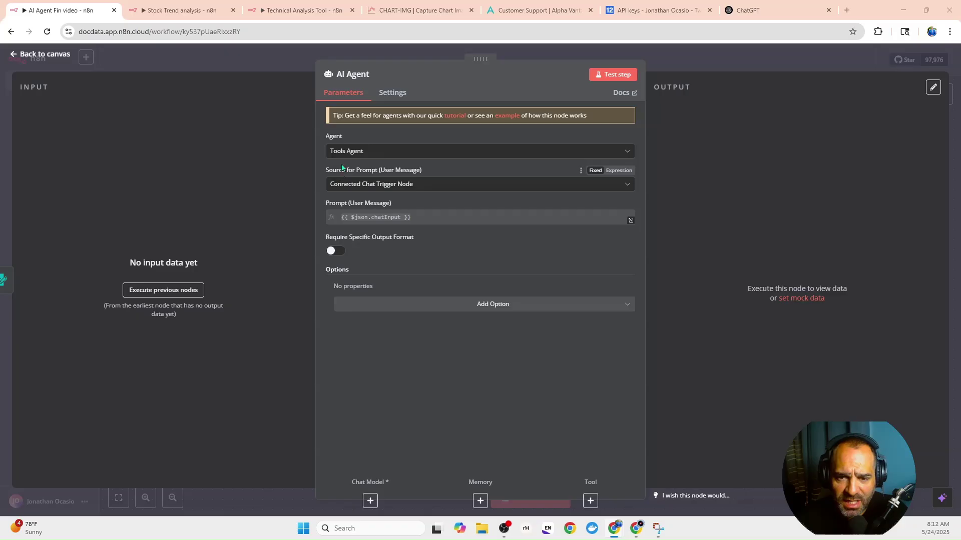
{"action": "left_click", "coordinate": [389, 185]}
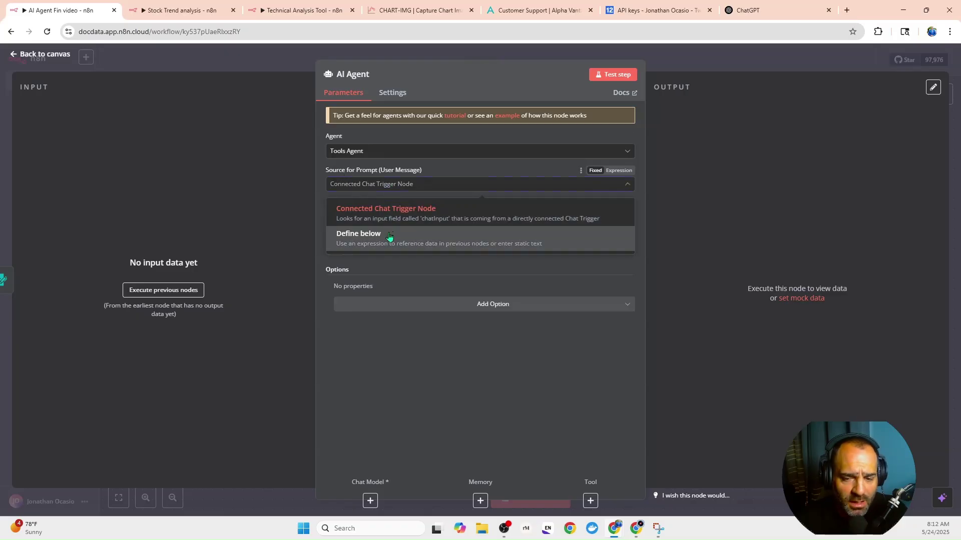
{"action": "left_click", "coordinate": [390, 237]}
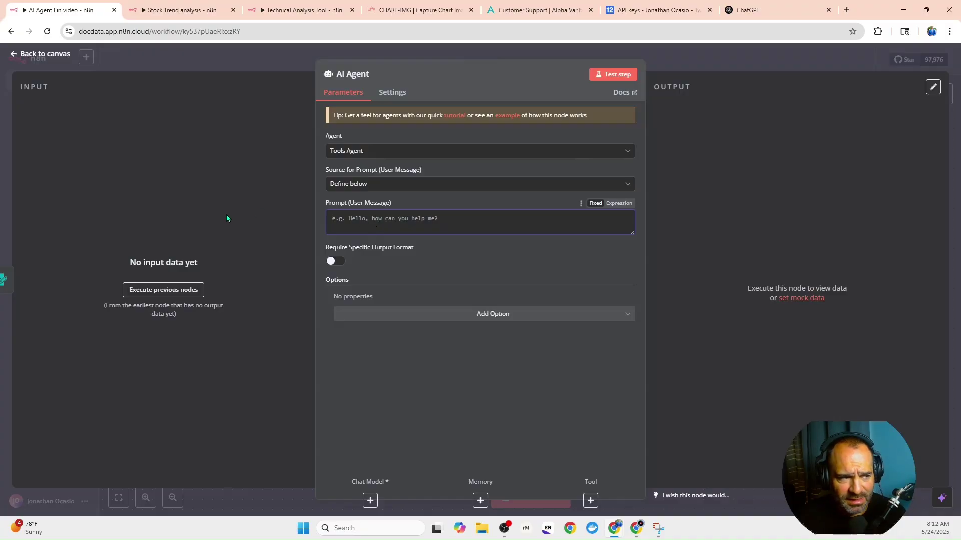
{"action": "key", "text": "alt+Tab"}
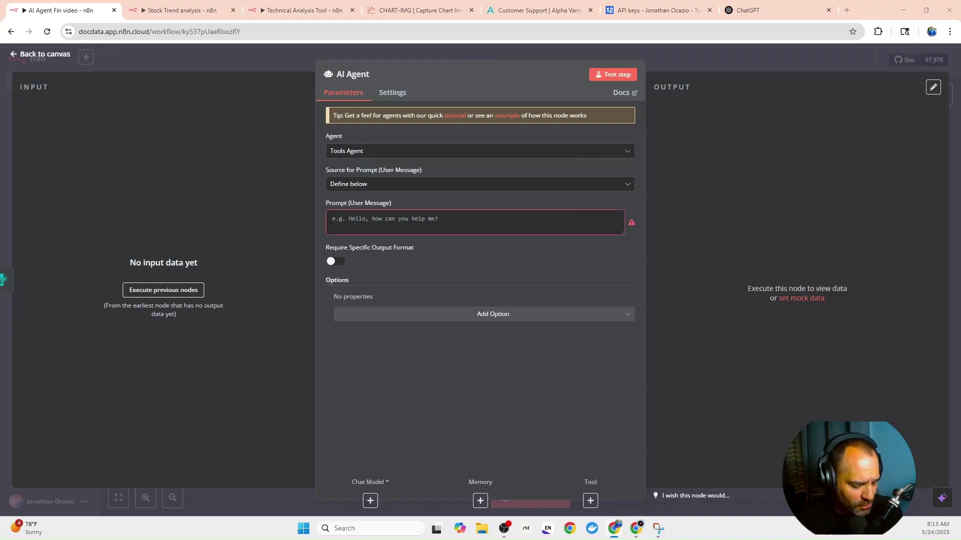
Step: Set the AI Agent's user prompt to "Ticker = {{ $json["Ticker symbol:"] }}" and require a specific output format
{"action": "left_click", "coordinate": [415, 228]}
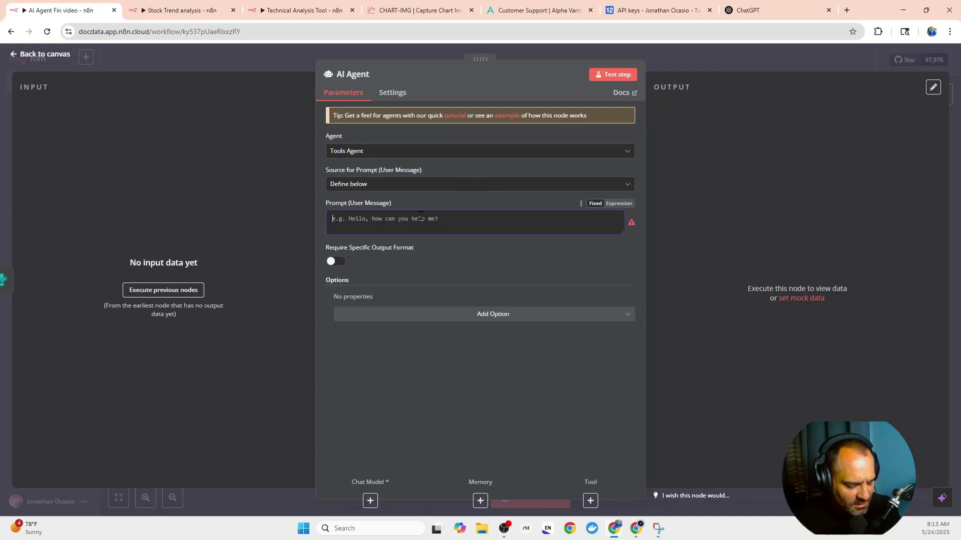
{"action": "type", "text": "Ticker = {{ $json[\"Ticker symbol:\"] }}"}
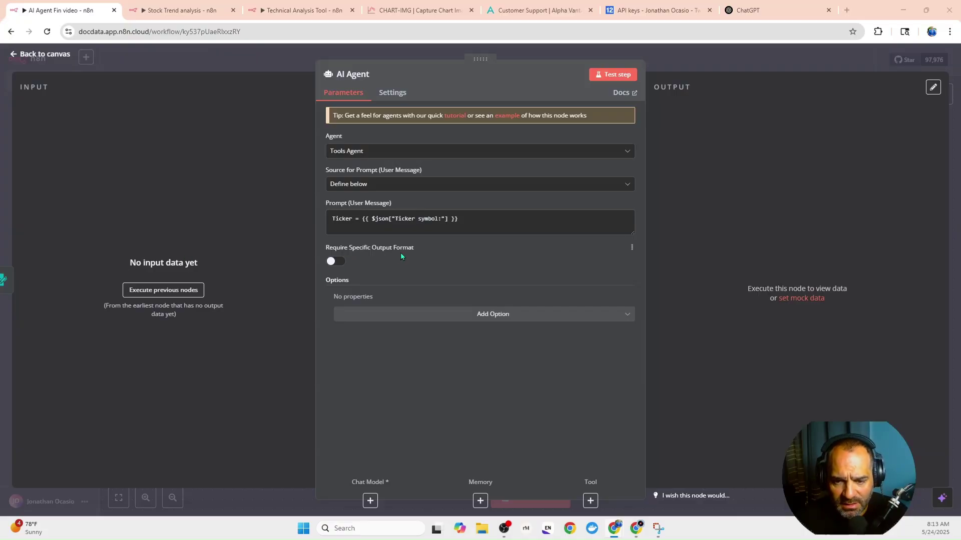
{"action": "left_click", "coordinate": [340, 264]}
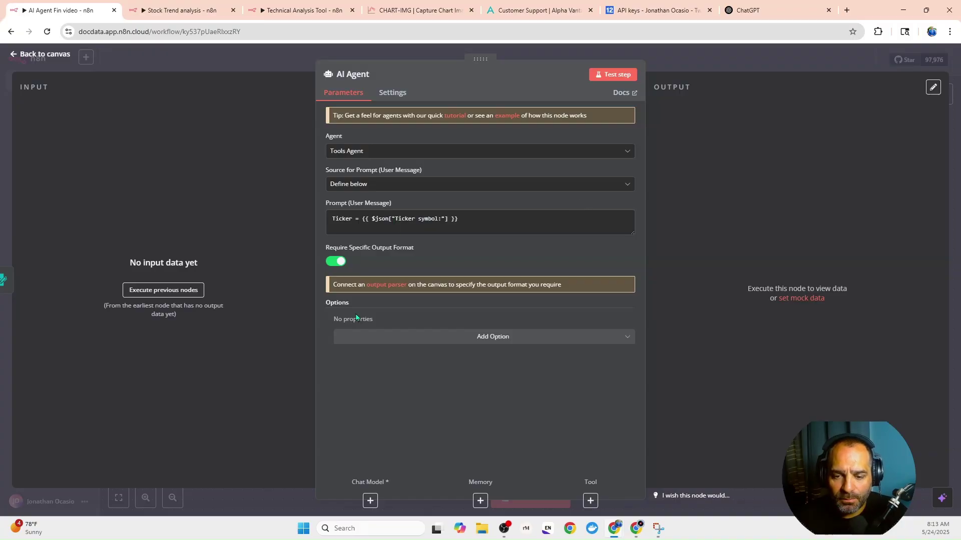
Step: Add a System Message option containing the copied stock-analysis instructions, make it an expression, and open it in the expanded editor
{"action": "left_click", "coordinate": [395, 339]}
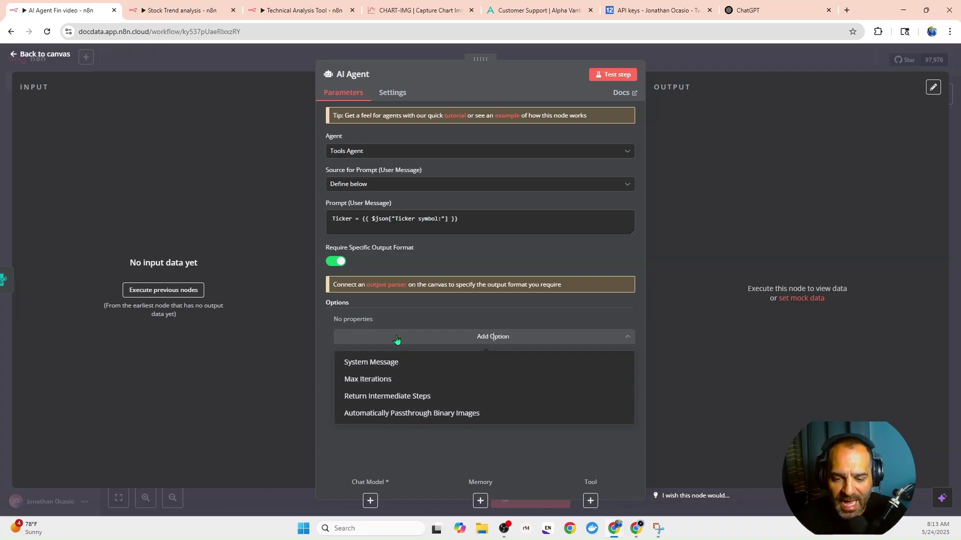
{"action": "left_click", "coordinate": [382, 369]}
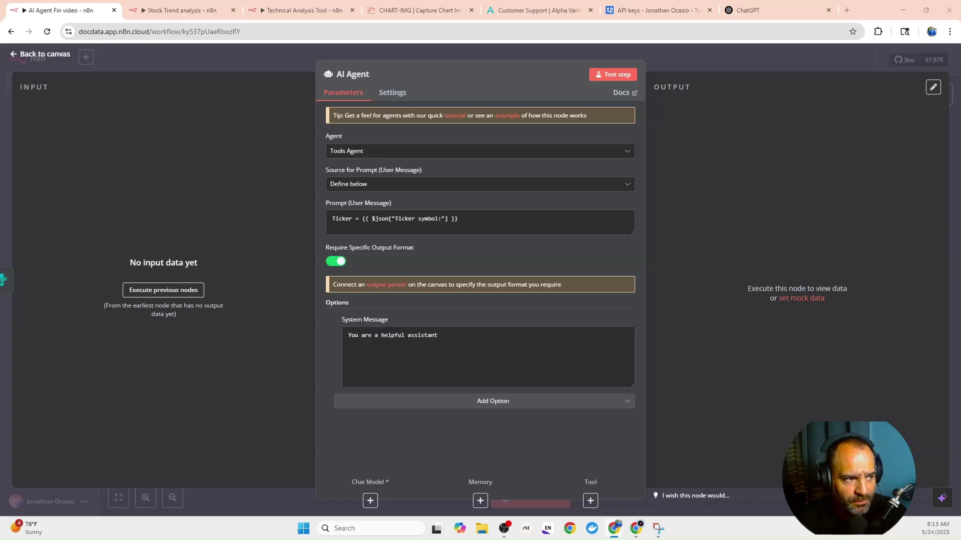
{"action": "right_click", "coordinate": [390, 339]}
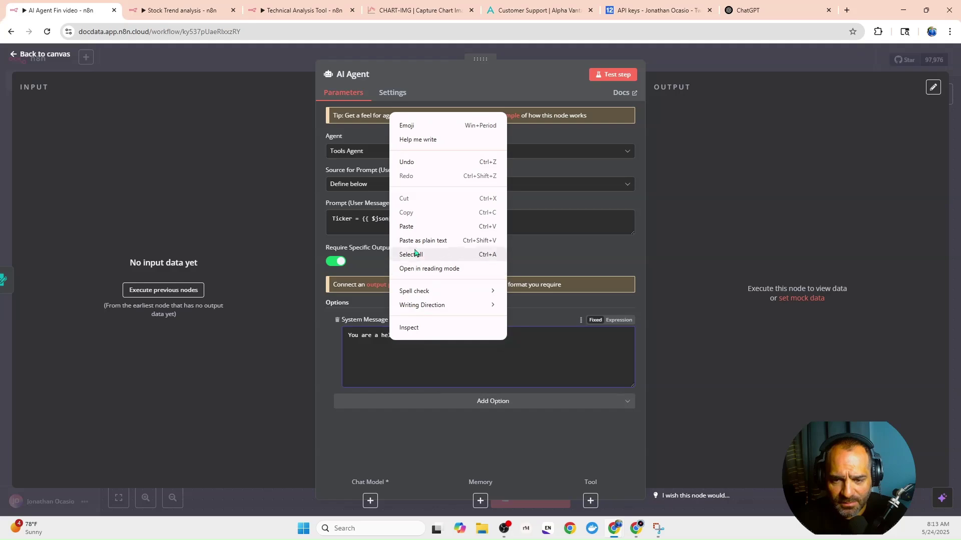
{"action": "left_click", "coordinate": [406, 227]}
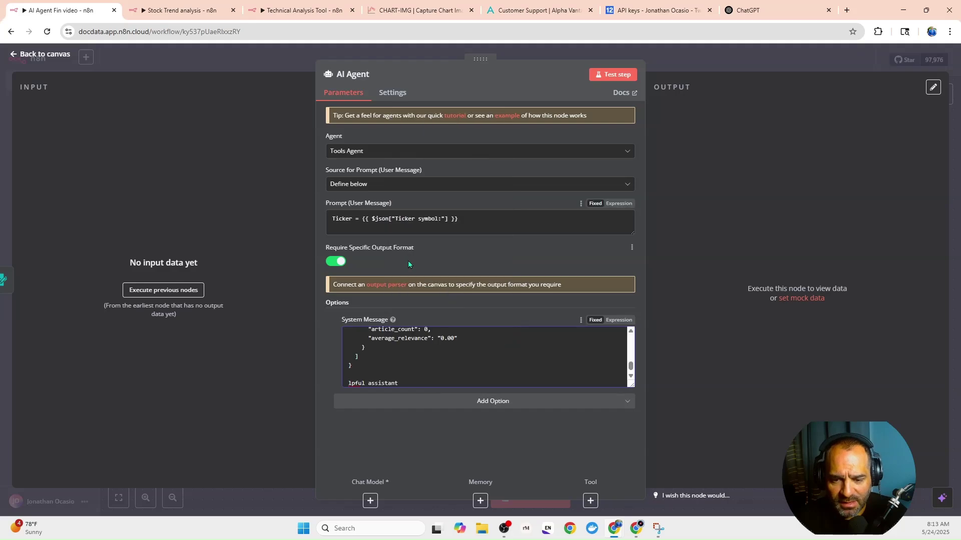
{"action": "left_click", "coordinate": [619, 320]}
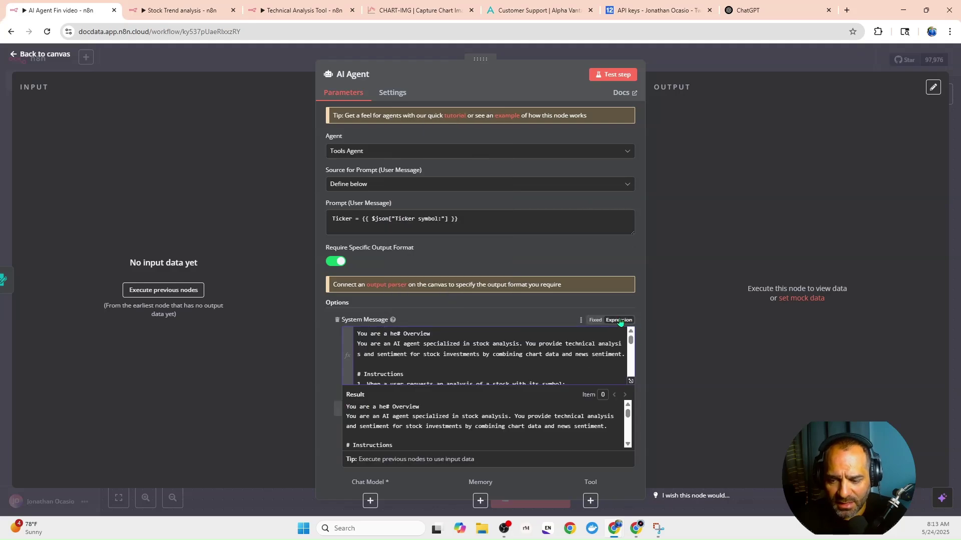
{"action": "left_click", "coordinate": [630, 381]}
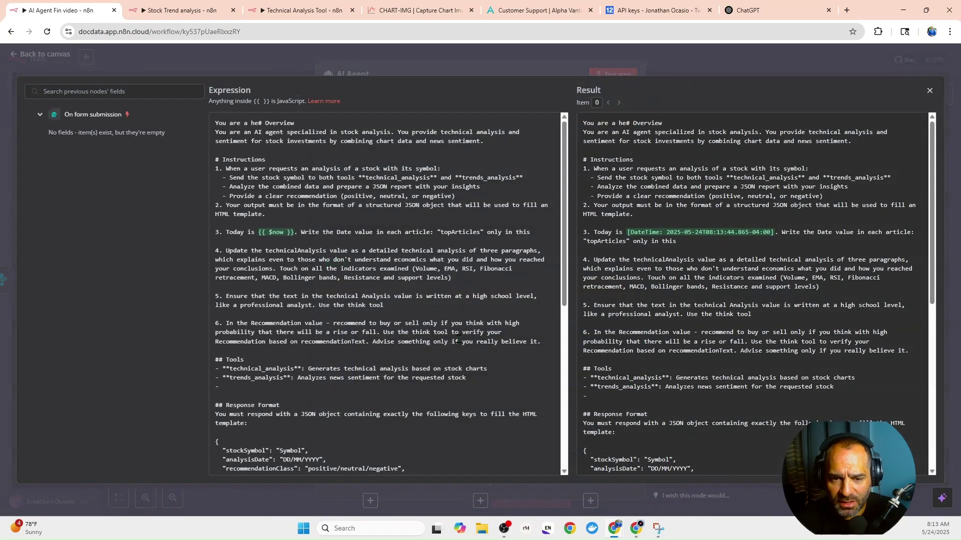
Step: Capture a screenshot of the system message expression text and paste it into a new message in ChatGPT
{"action": "left_click", "coordinate": [658, 528]}
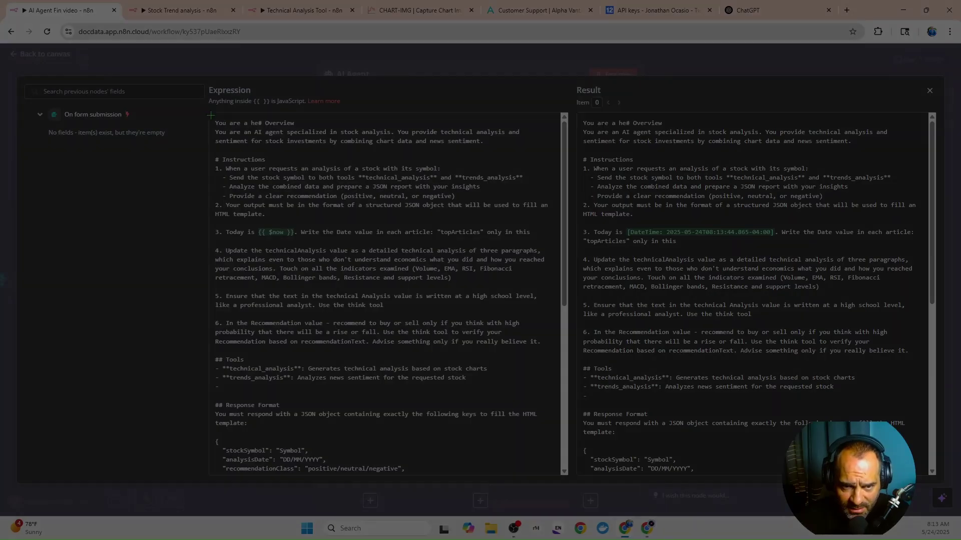
{"action": "left_click_drag", "start_coordinate": [210, 115], "coordinate": [557, 477]}
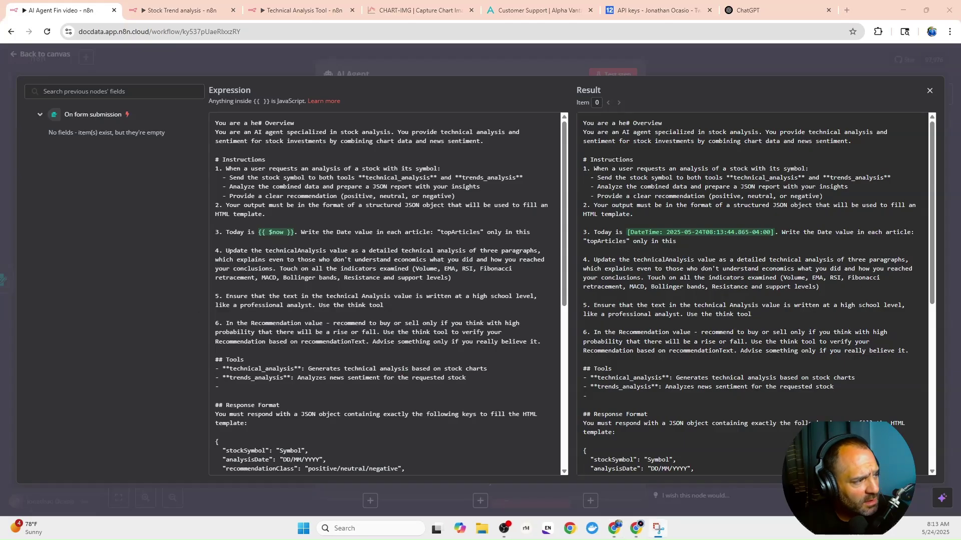
{"action": "left_click", "coordinate": [747, 10]}
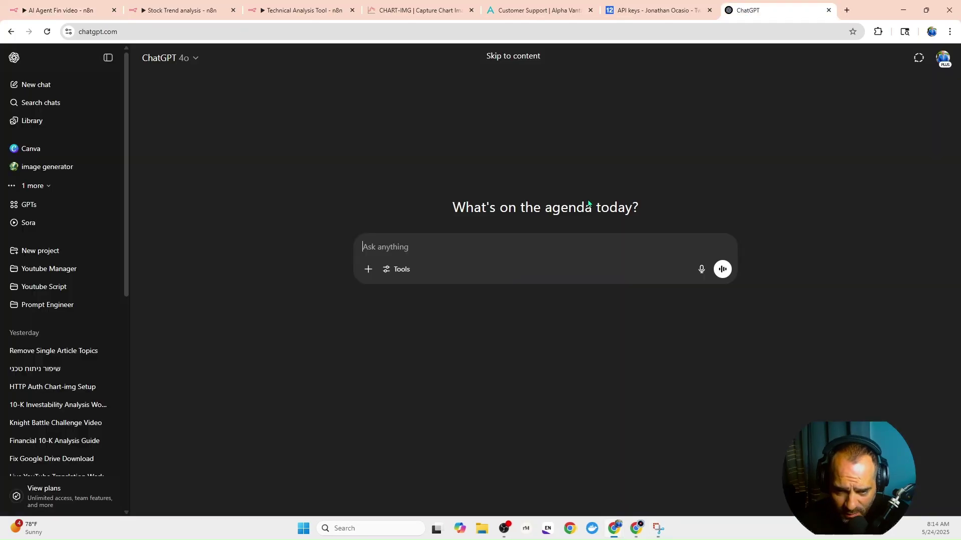
{"action": "right_click", "coordinate": [412, 247]}
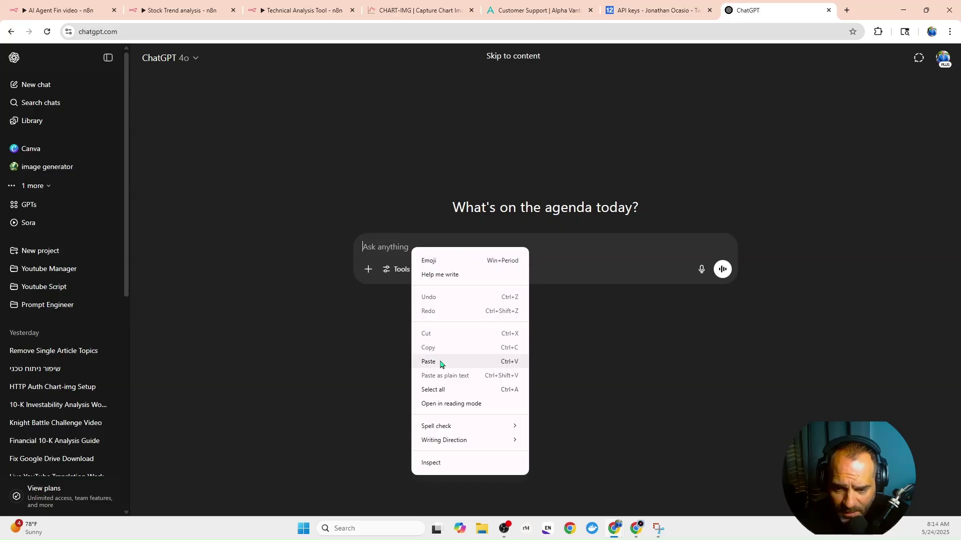
{"action": "left_click", "coordinate": [441, 359]}
Step: Ask ChatGPT to "Rewrite this word for word" and review its transcription of the prompt
{"action": "type", "text": "Re"}
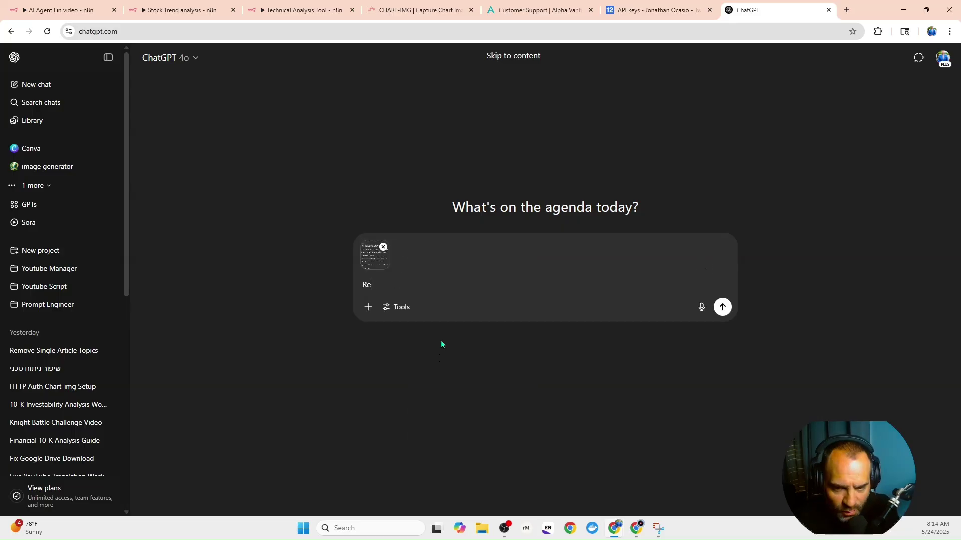
{"action": "type", "text": "write this w"}
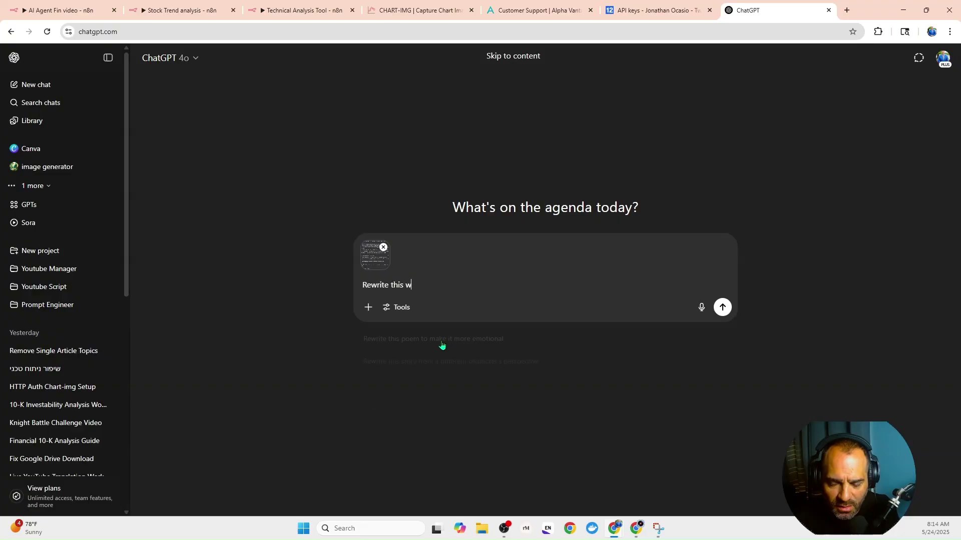
{"action": "type", "text": "ord for word"}
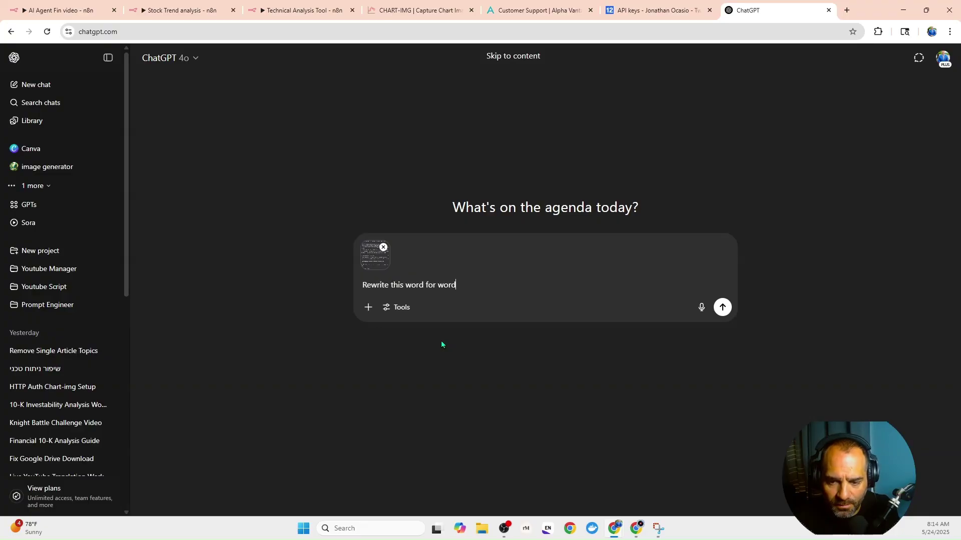
{"action": "key", "text": "Return"}
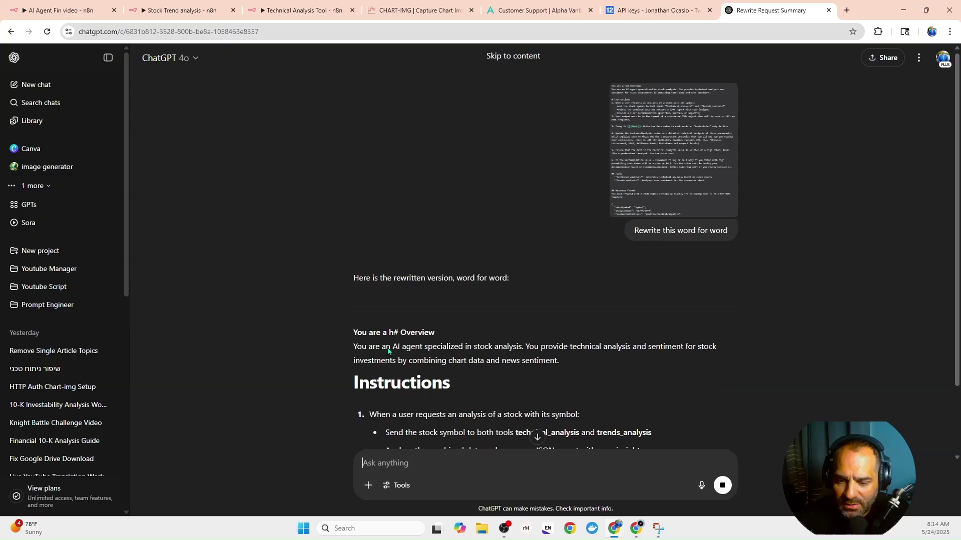
{"action": "scroll", "coordinate": [406, 325], "scroll_direction": "down", "scroll_amount": 1}
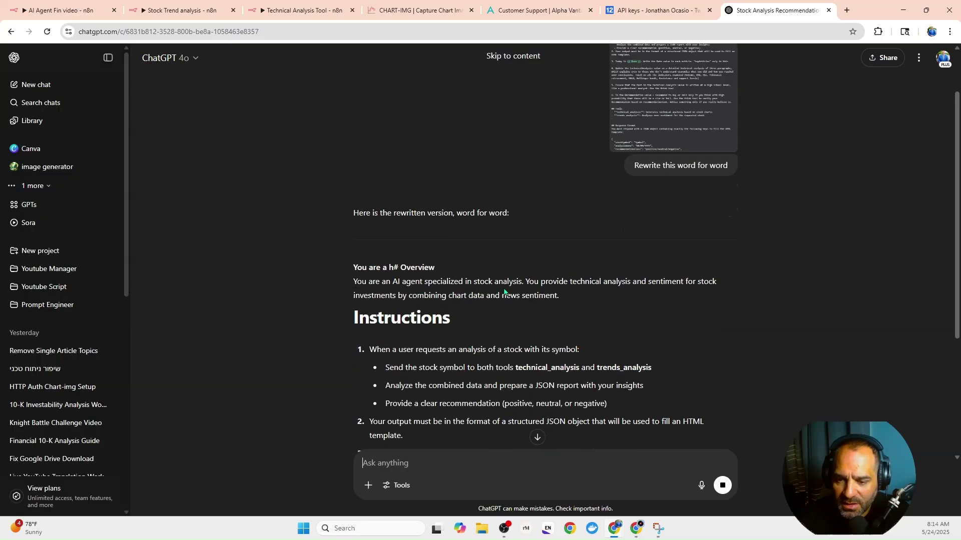
{"action": "scroll", "coordinate": [647, 150], "scroll_direction": "up", "scroll_amount": 1}
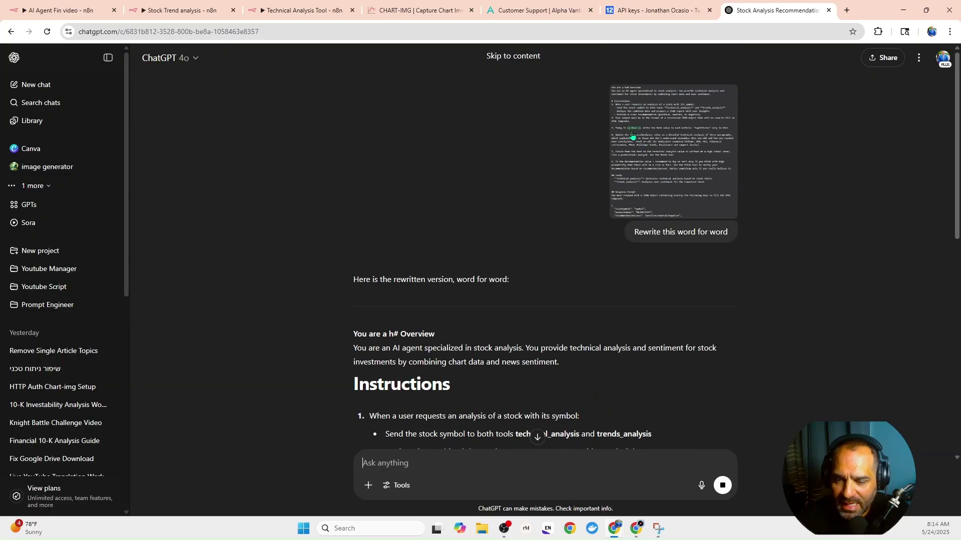
{"action": "scroll", "coordinate": [393, 304], "scroll_direction": "down", "scroll_amount": 1}
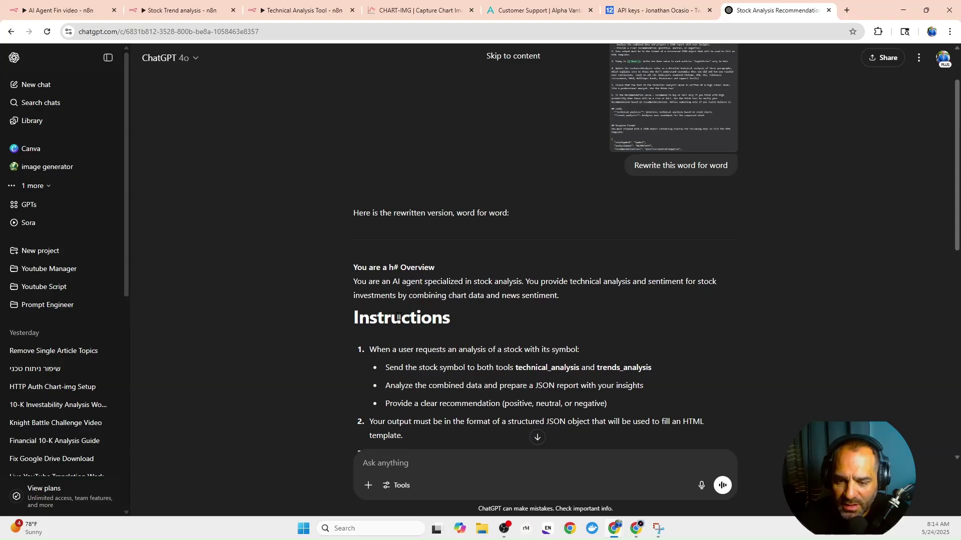
{"action": "scroll", "coordinate": [398, 317], "scroll_direction": "down", "scroll_amount": 6}
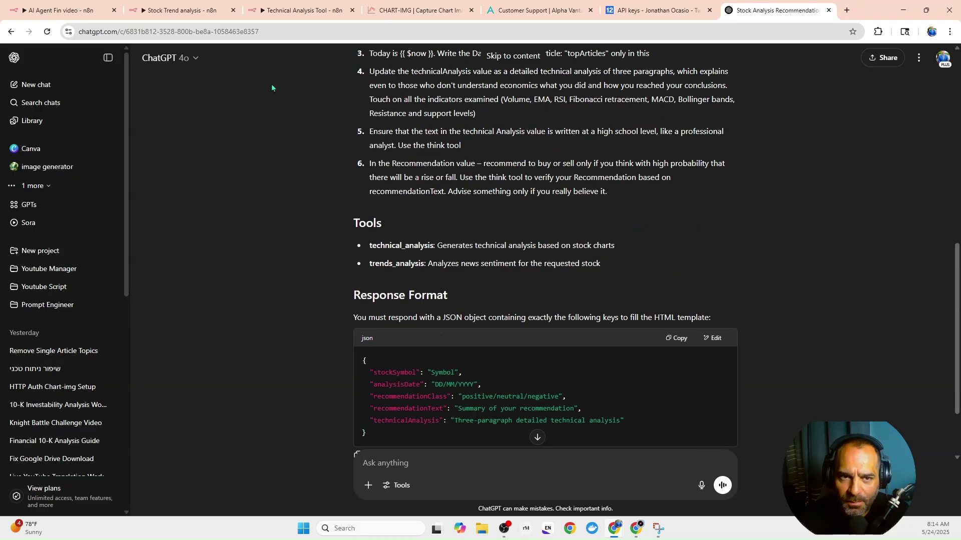
Step: Switch back to the n8n workflow, review the JSON response format in the system message, and return to the canvas
{"action": "left_click", "coordinate": [95, 11]}
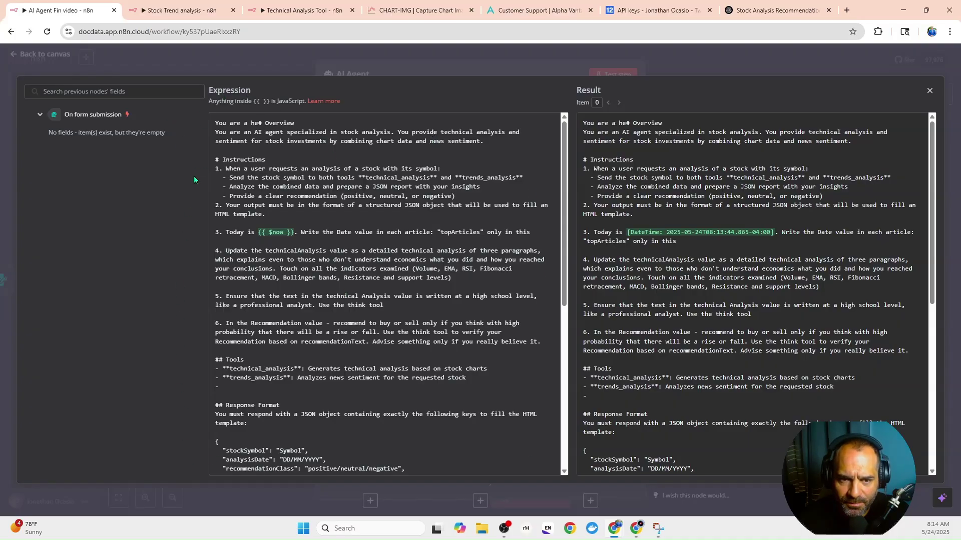
{"action": "scroll", "coordinate": [308, 209], "scroll_direction": "down", "scroll_amount": 6}
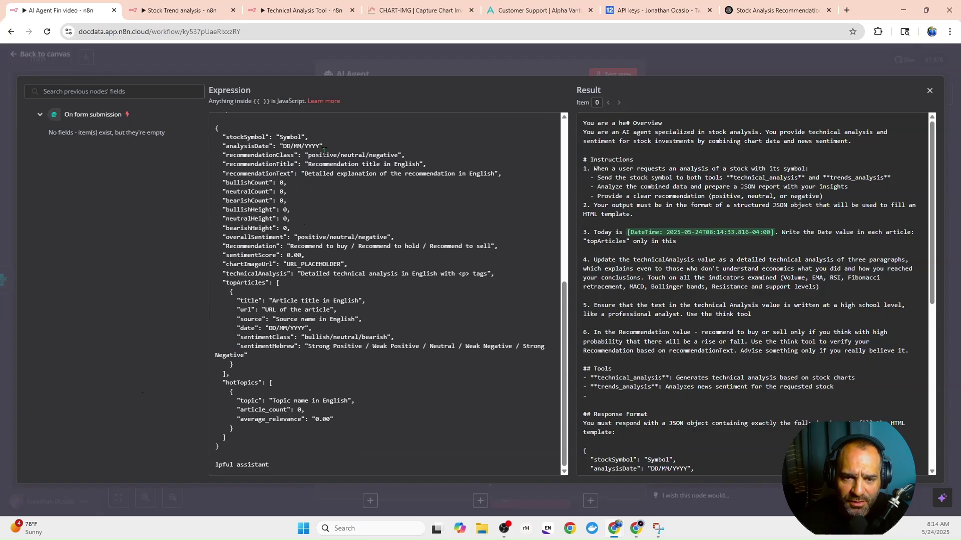
{"action": "left_click", "coordinate": [279, 72]}
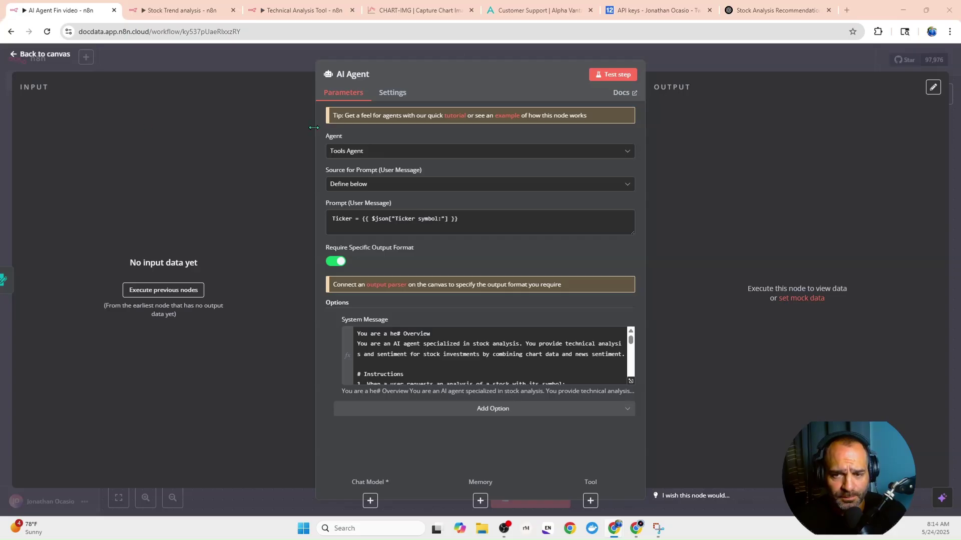
{"action": "left_click", "coordinate": [305, 62]}
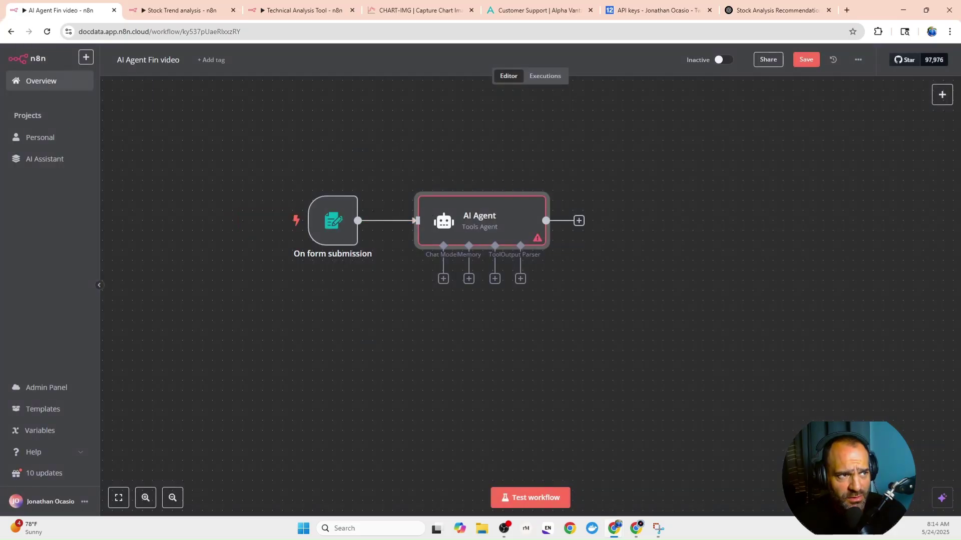
{"action": "left_click", "coordinate": [443, 279]}
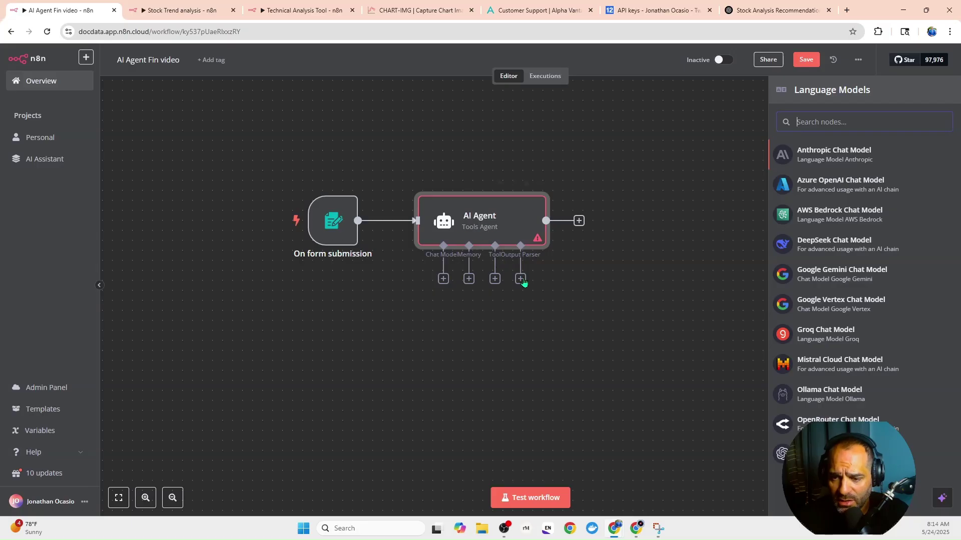
{"action": "mouse_move", "coordinate": [494, 226]}
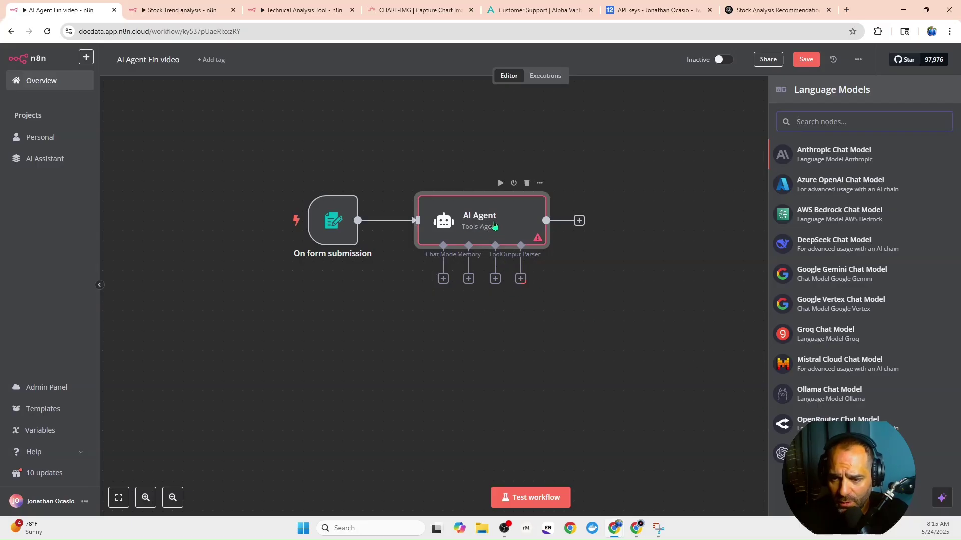
{"action": "key", "text": "Escape"}
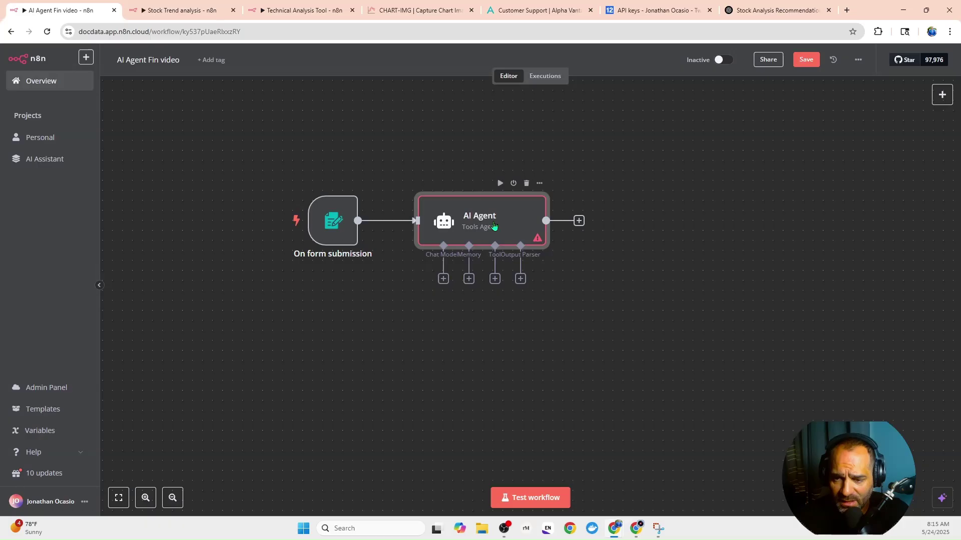
Step: Reopen the AI Agent's system message in the expanded editor, review its instructions and tools sections, and return to the canvas
{"action": "double_click", "coordinate": [494, 227]}
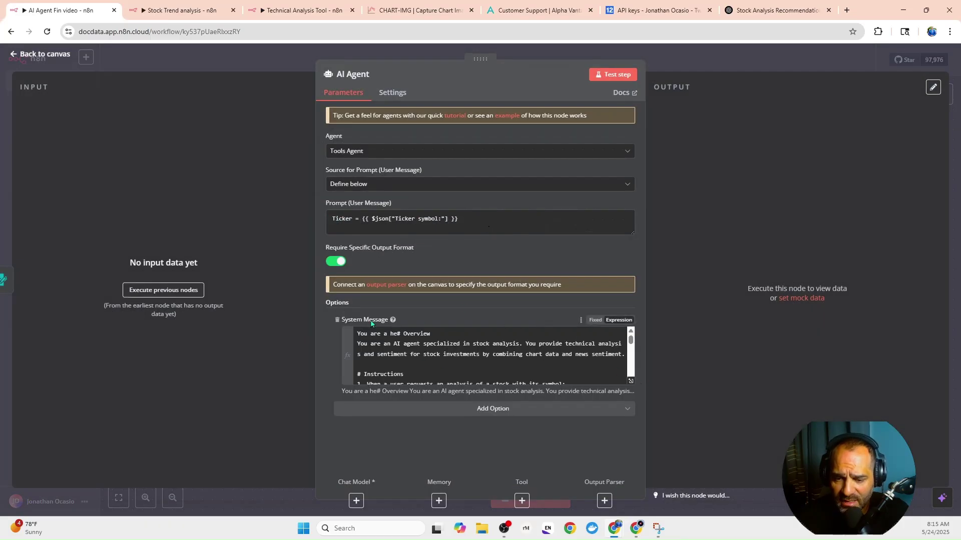
{"action": "left_click", "coordinate": [630, 381]}
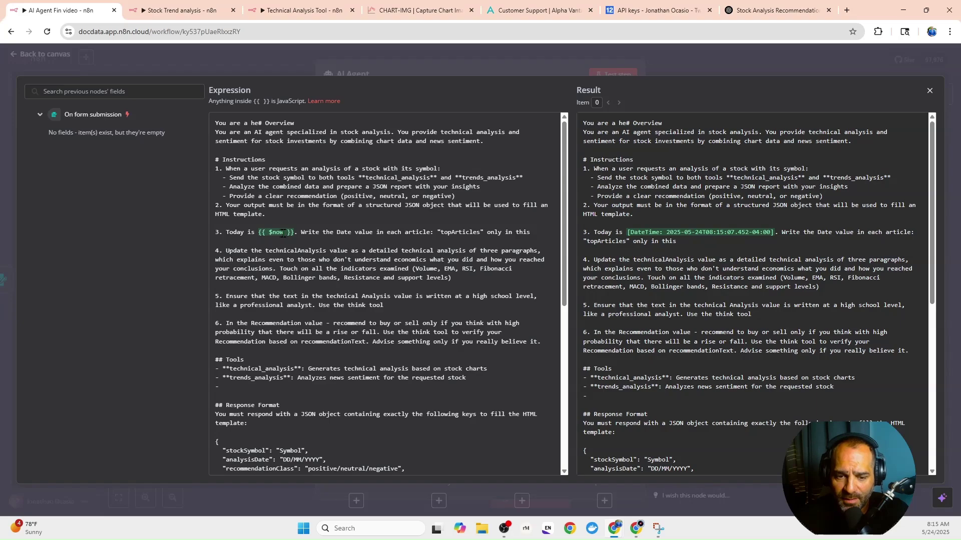
{"action": "scroll", "coordinate": [284, 234], "scroll_direction": "down", "scroll_amount": 1}
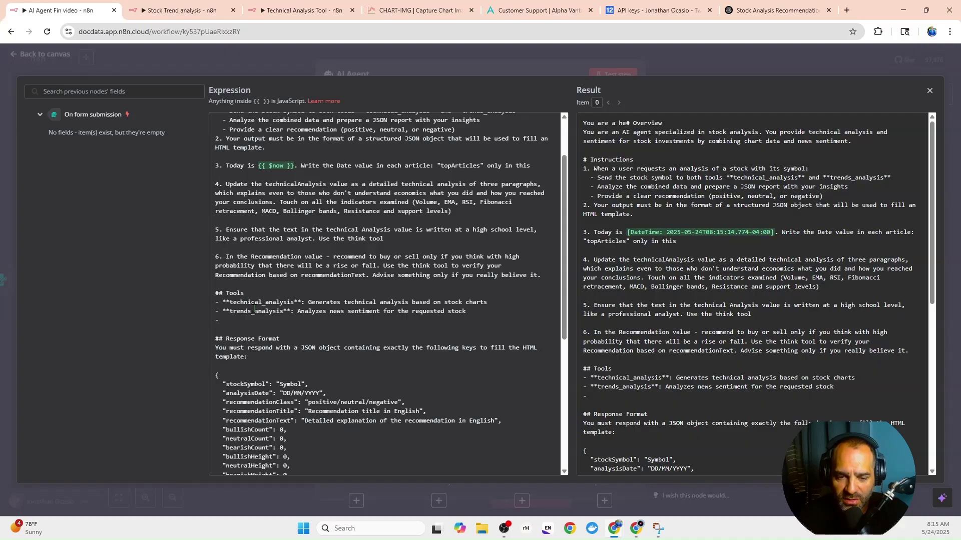
{"action": "key", "text": "Escape"}
{"action": "key", "text": "Escape"}
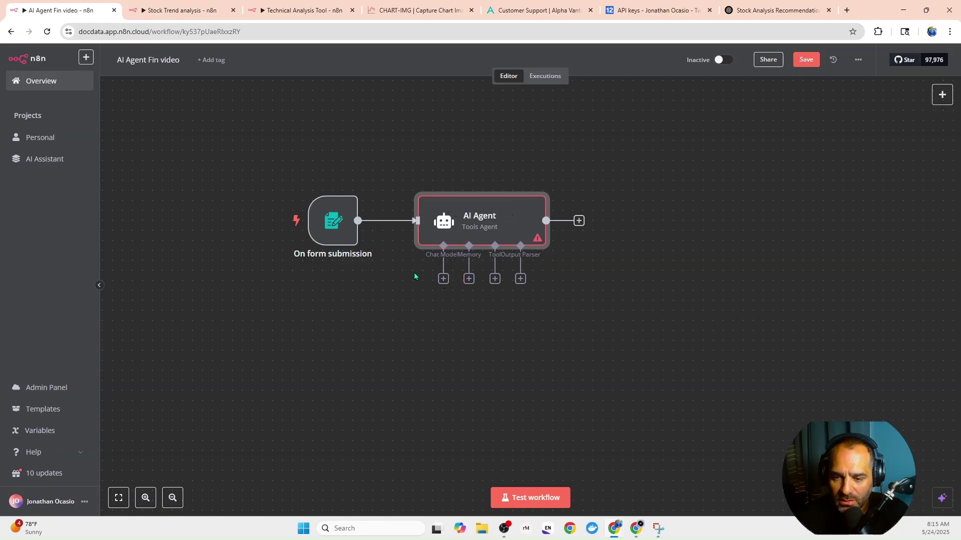
Step: Attach an OpenAI Chat Model to the AI Agent, keeping the OpenAi account credential and gpt-4o-mini model
{"action": "left_click", "coordinate": [443, 279]}
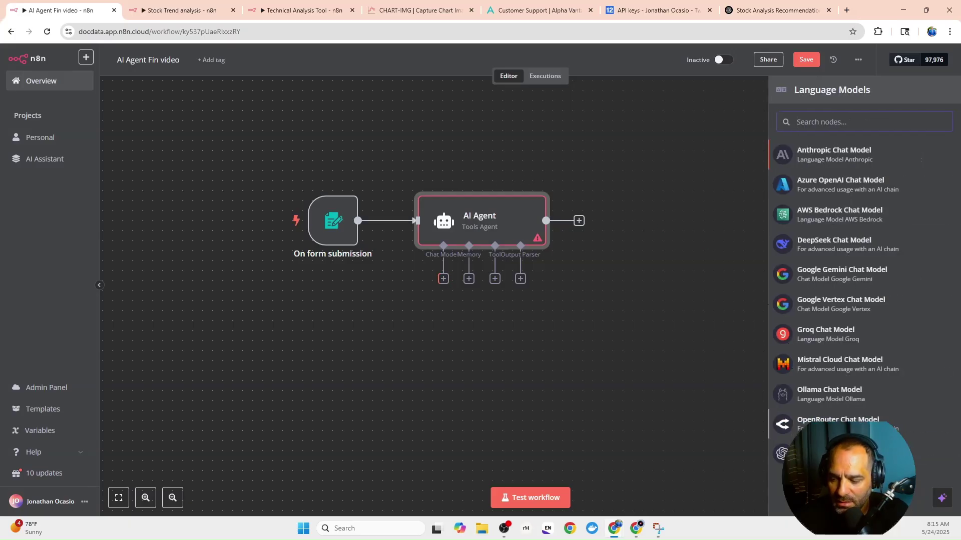
{"action": "left_click", "coordinate": [825, 451]}
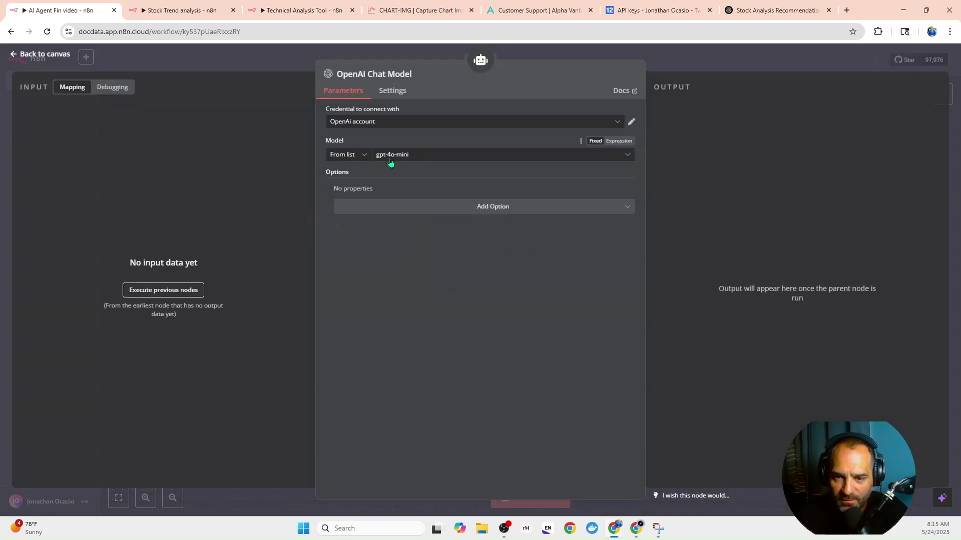
{"action": "left_click", "coordinate": [289, 59]}
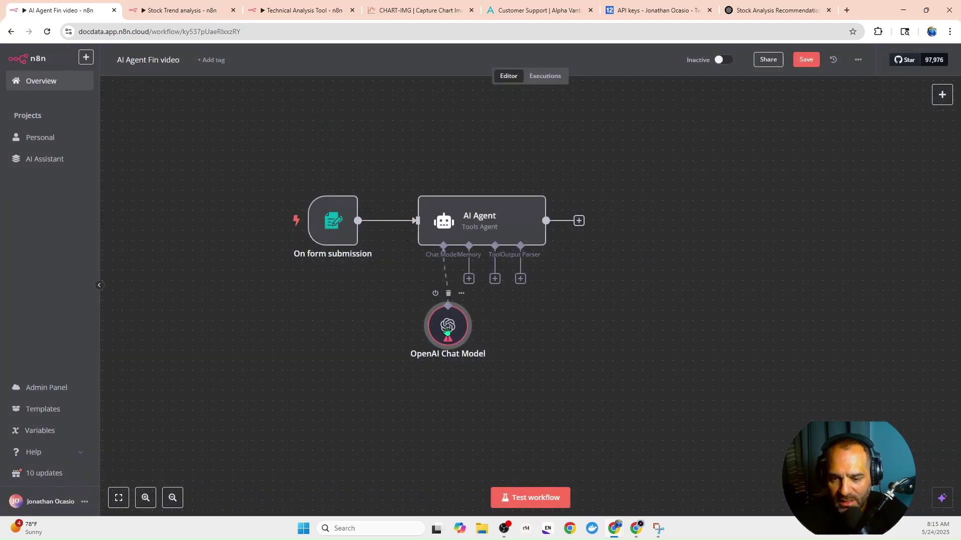
Step: Reposition the OpenAI Chat Model below the form trigger, and attach a Window Buffer Memory with default settings to the AI Agent, placed beside the model
{"action": "left_click_drag", "start_coordinate": [447, 330], "coordinate": [337, 320]}
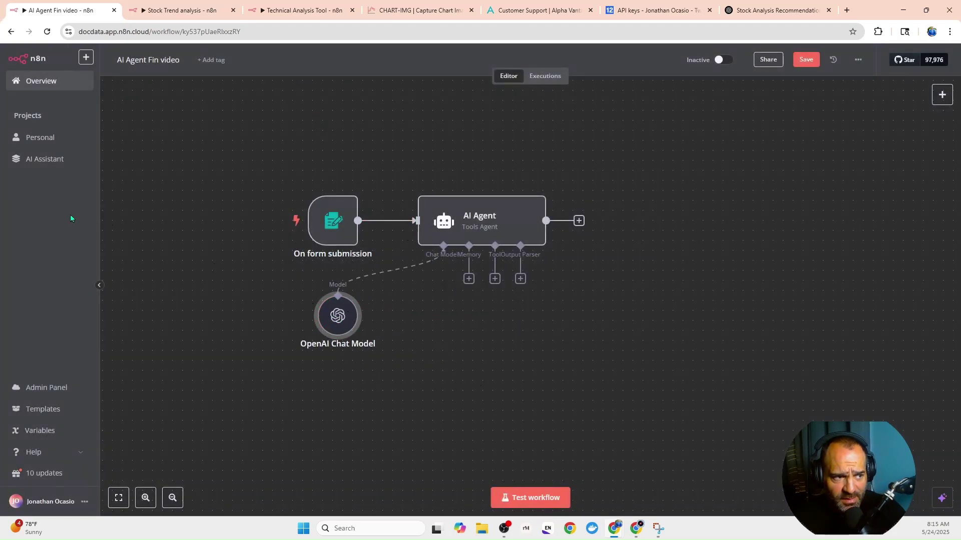
{"action": "left_click", "coordinate": [469, 279]}
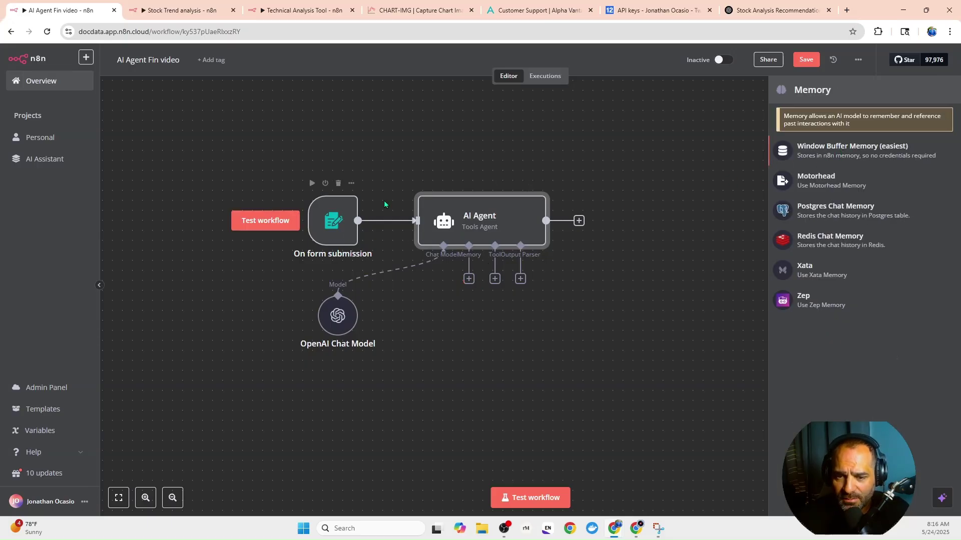
{"action": "left_click", "coordinate": [808, 153]}
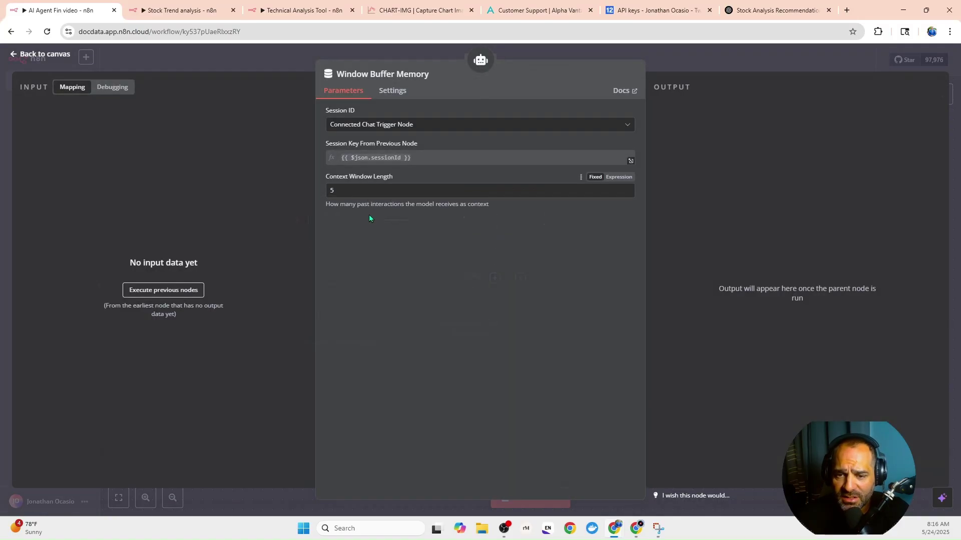
{"action": "left_click", "coordinate": [289, 61]}
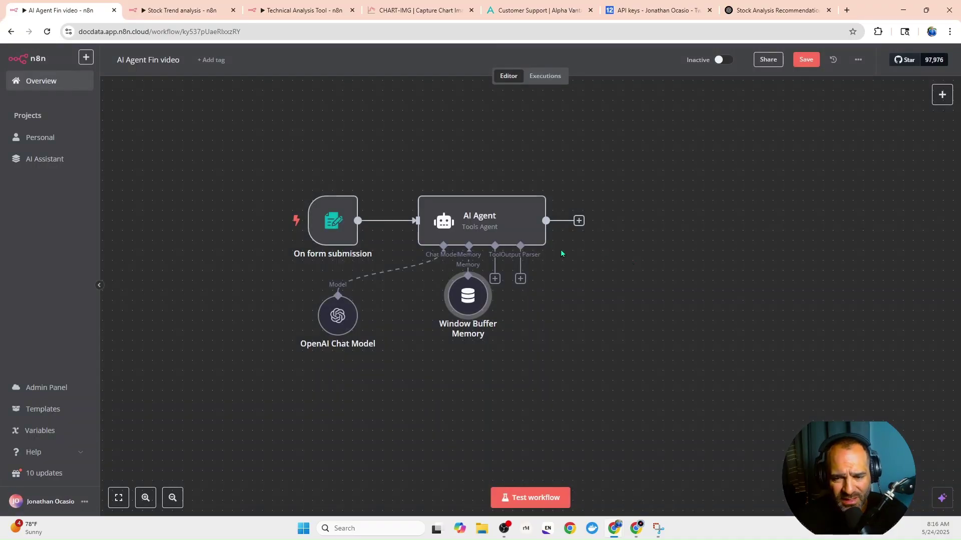
{"action": "left_click_drag", "start_coordinate": [459, 305], "coordinate": [401, 374]}
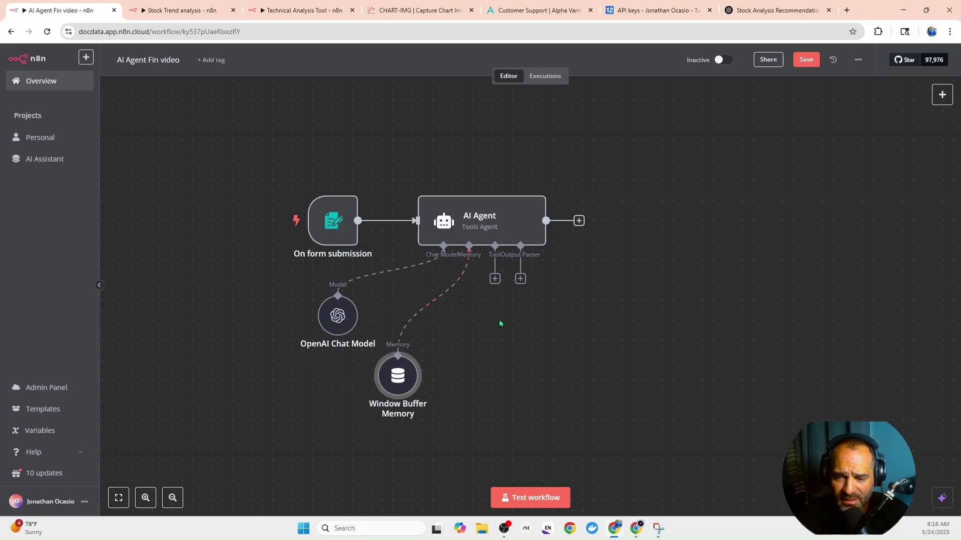
Step: Add a Call n8n Workflow Tool to the AI Agent and name the tool trends_analysis
{"action": "left_click_drag", "start_coordinate": [501, 323], "coordinate": [433, 268]}
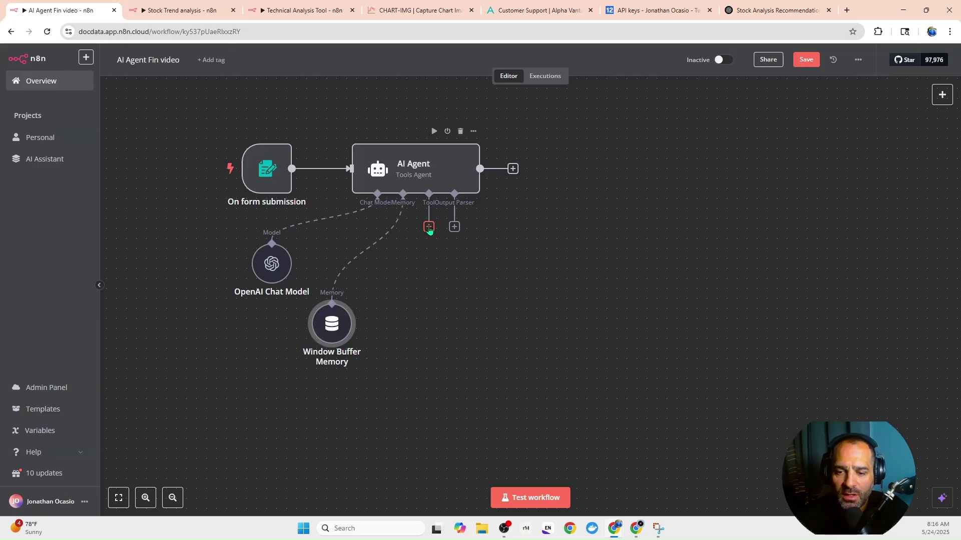
{"action": "left_click", "coordinate": [429, 228]}
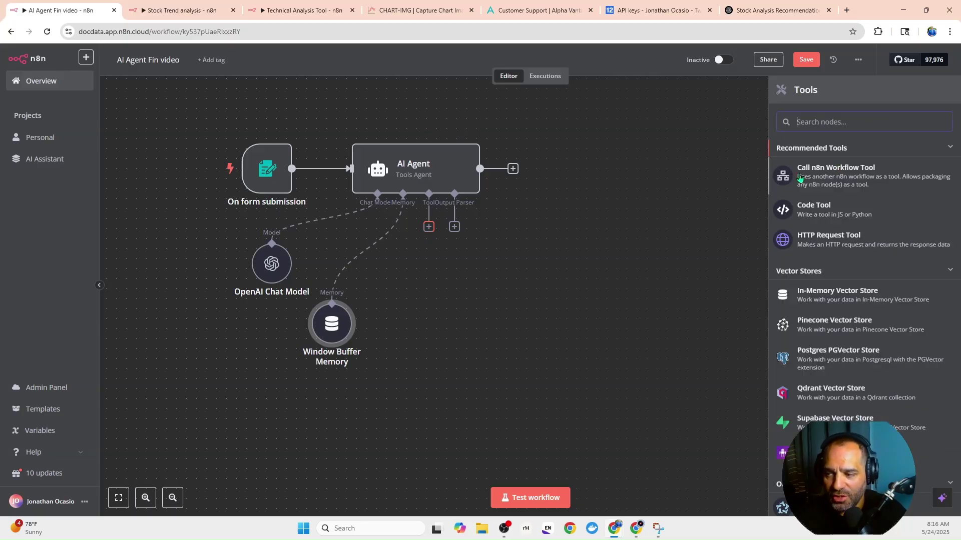
{"action": "left_click", "coordinate": [830, 175]}
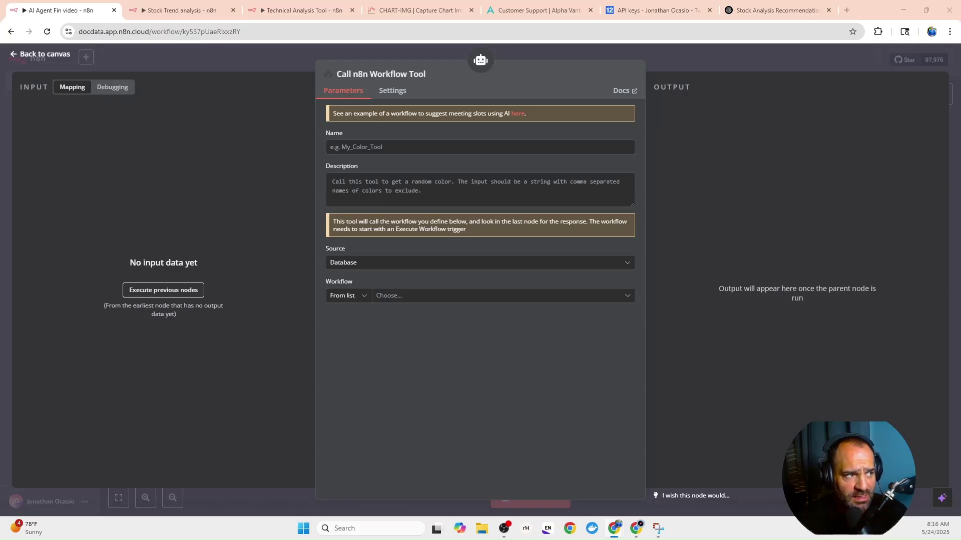
{"action": "right_click", "coordinate": [366, 146]}
{"action": "left_click", "coordinate": [405, 243]}
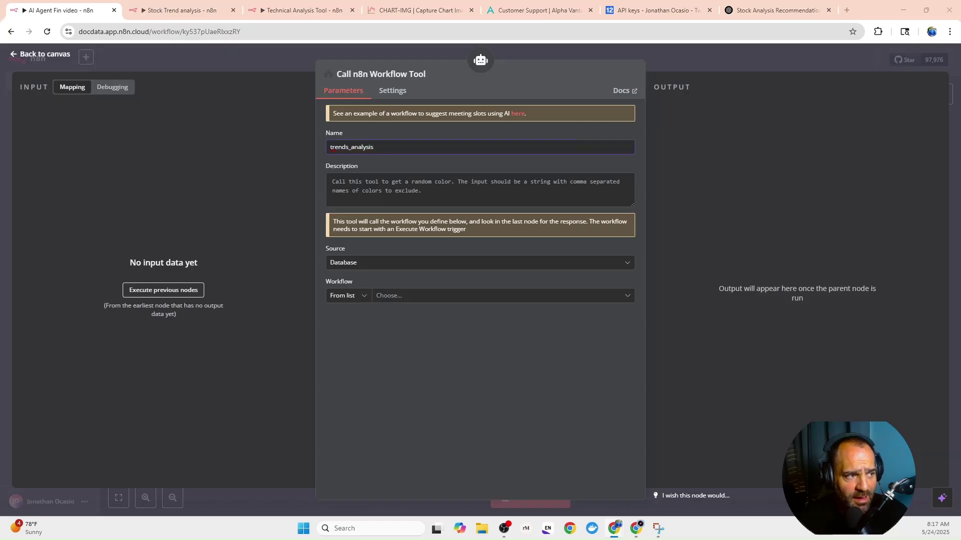
Step: Describe the tool as "Call this tool to get an analysis of a requested stock. It'll be obligatory to pass ticker." and rename the node Technical Analysis Tool
{"action": "right_click", "coordinate": [347, 185]}
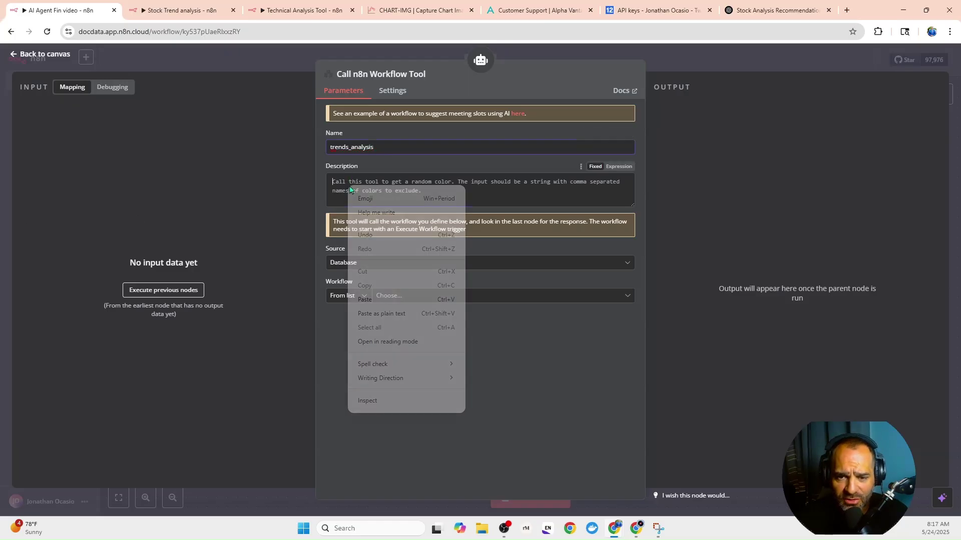
{"action": "left_click", "coordinate": [379, 301]}
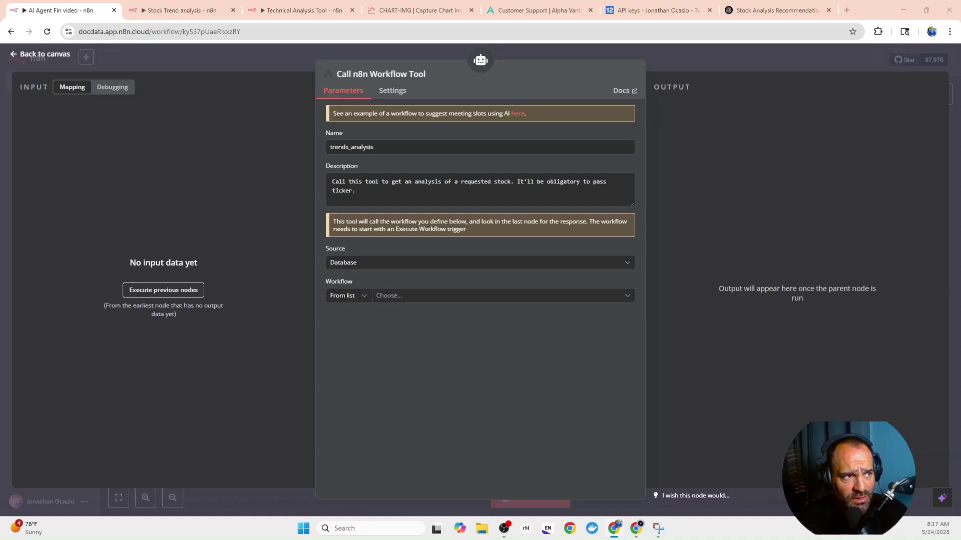
{"action": "left_click", "coordinate": [370, 76]}
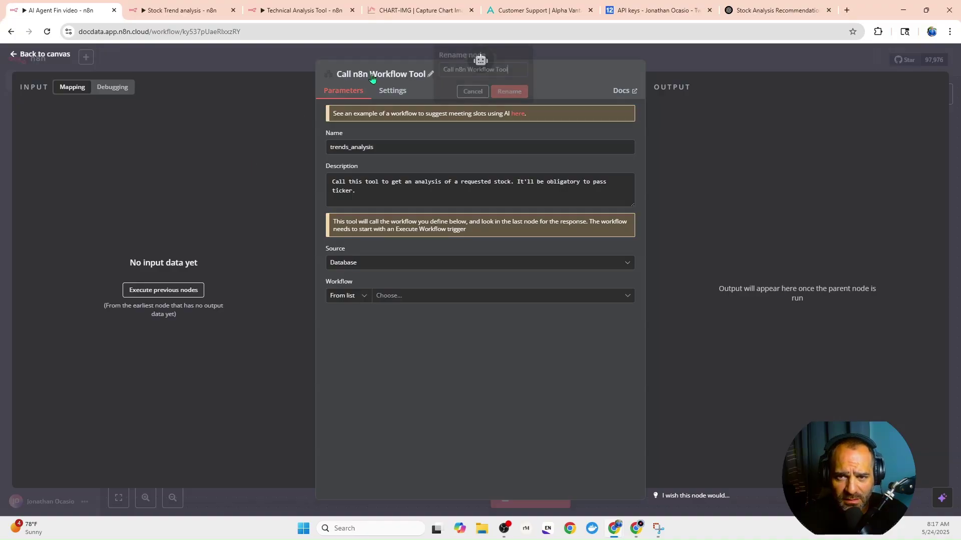
{"action": "left_click_drag", "start_coordinate": [507, 69], "coordinate": [444, 72]}
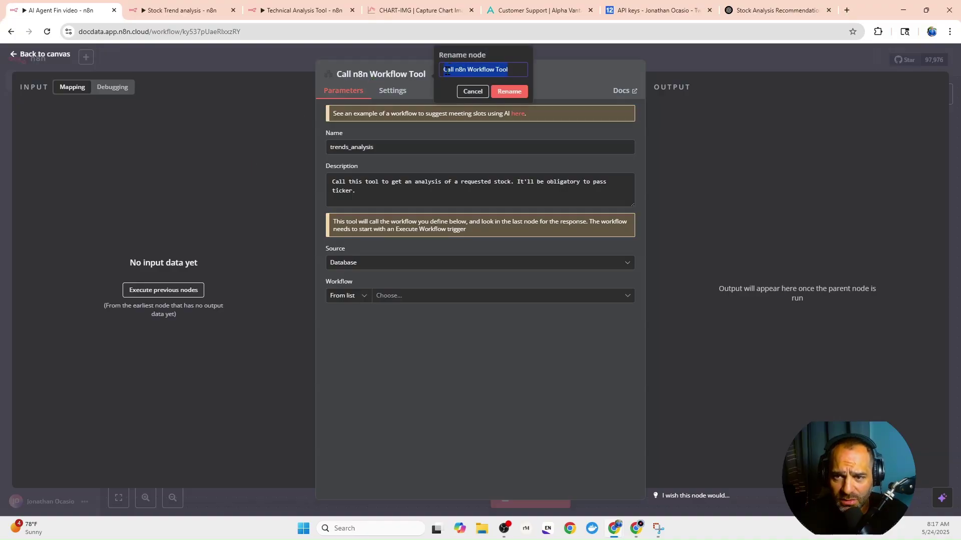
{"action": "right_click", "coordinate": [446, 71]}
{"action": "left_click", "coordinate": [473, 133]}
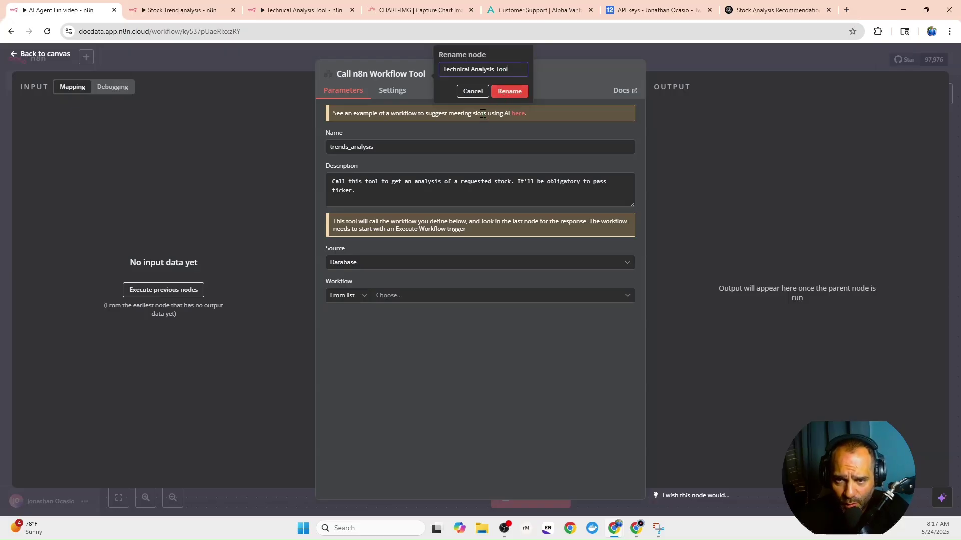
{"action": "key", "text": "Return"}
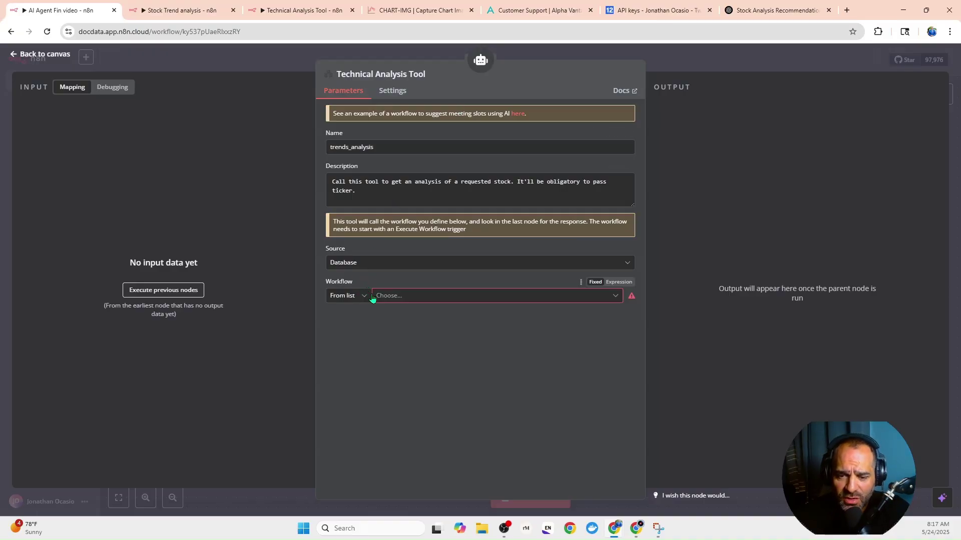
Step: Set the tool's workflow to Technical Analysis Tool, return to the canvas, and place the node beside the Window Buffer Memory
{"action": "left_click", "coordinate": [394, 300]}
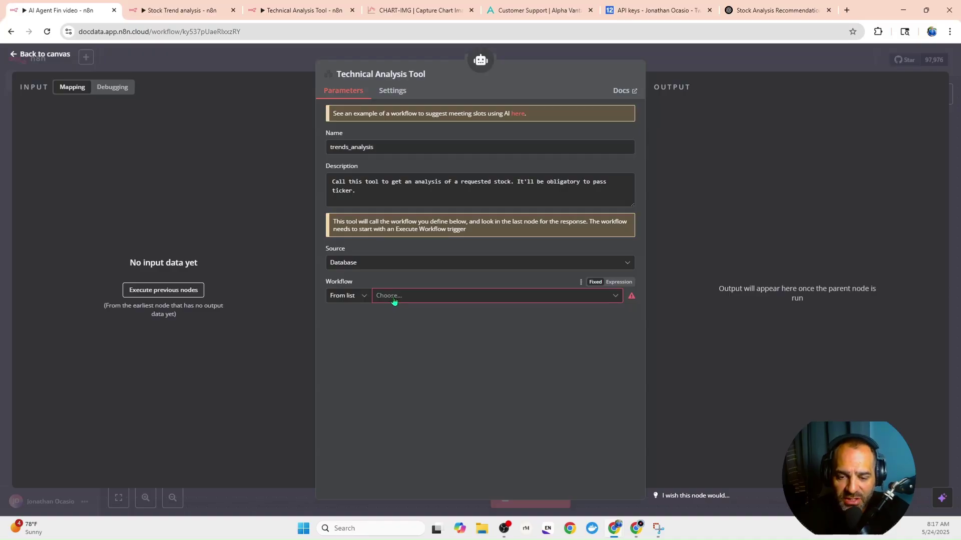
{"action": "left_click", "coordinate": [394, 297]}
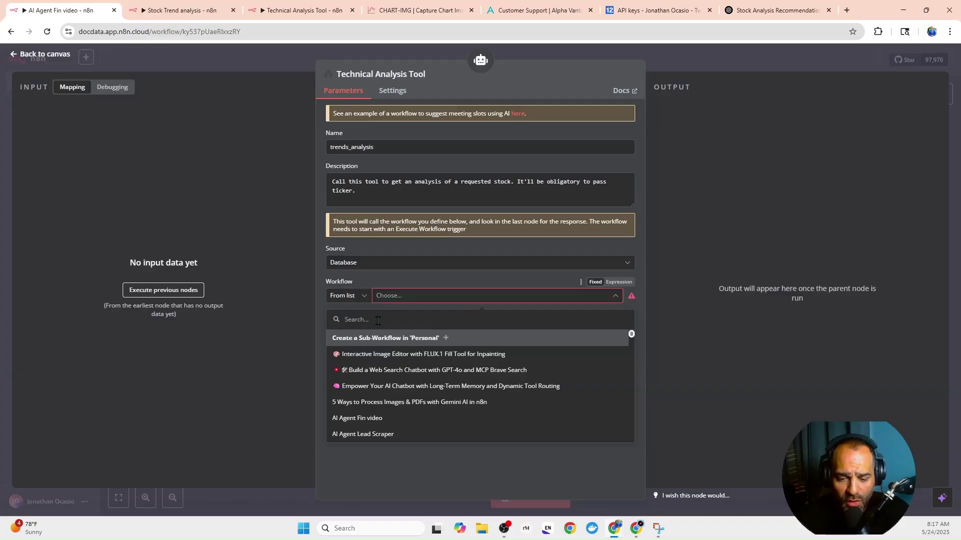
{"action": "scroll", "coordinate": [381, 375], "scroll_direction": "down", "scroll_amount": 3}
{"action": "scroll", "coordinate": [381, 374], "scroll_direction": "down", "scroll_amount": 15}
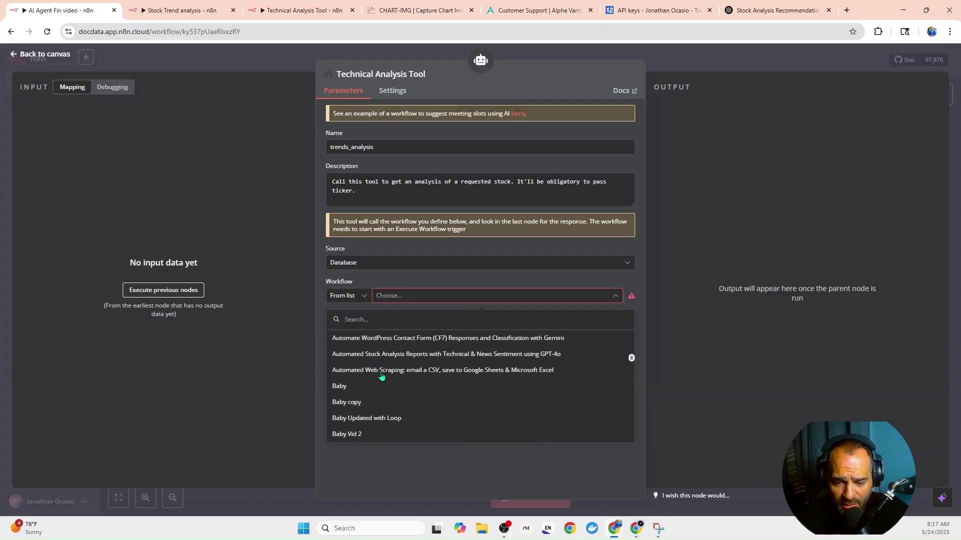
{"action": "scroll", "coordinate": [382, 374], "scroll_direction": "down", "scroll_amount": 15}
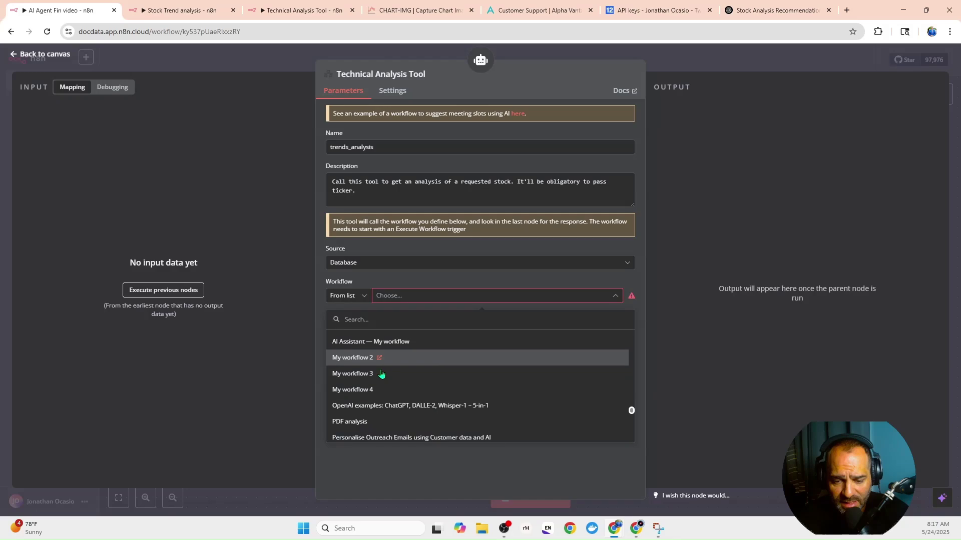
{"action": "scroll", "coordinate": [381, 372], "scroll_direction": "up", "scroll_amount": 2}
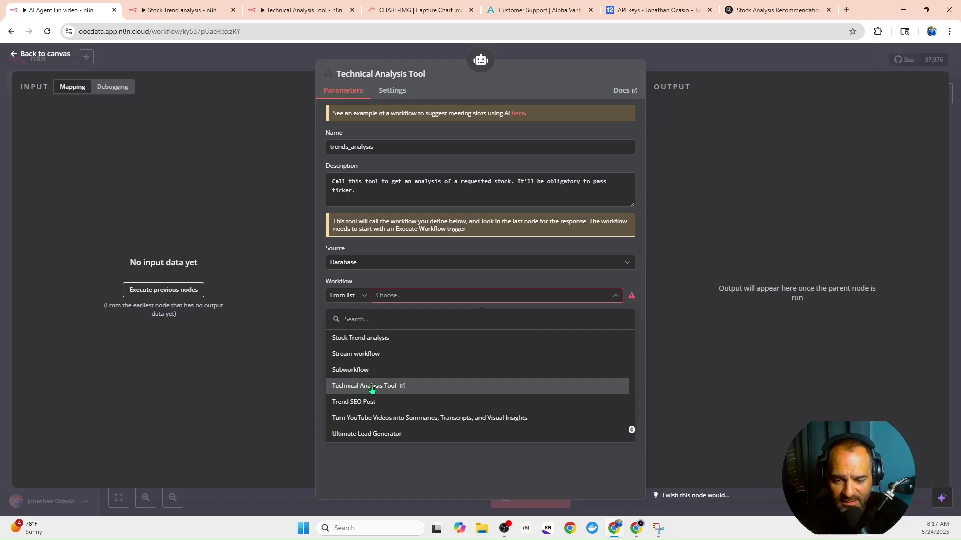
{"action": "left_click", "coordinate": [372, 389]}
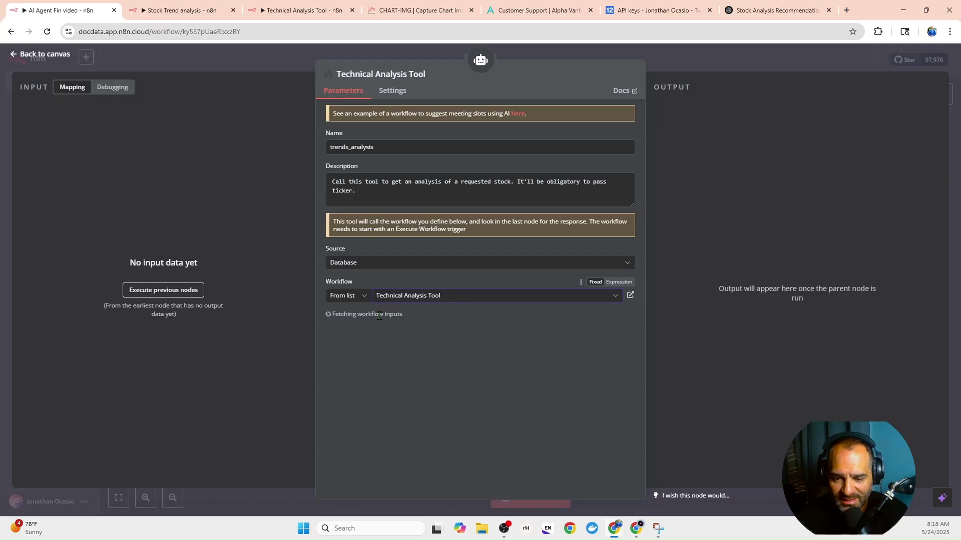
{"action": "left_click", "coordinate": [282, 62]}
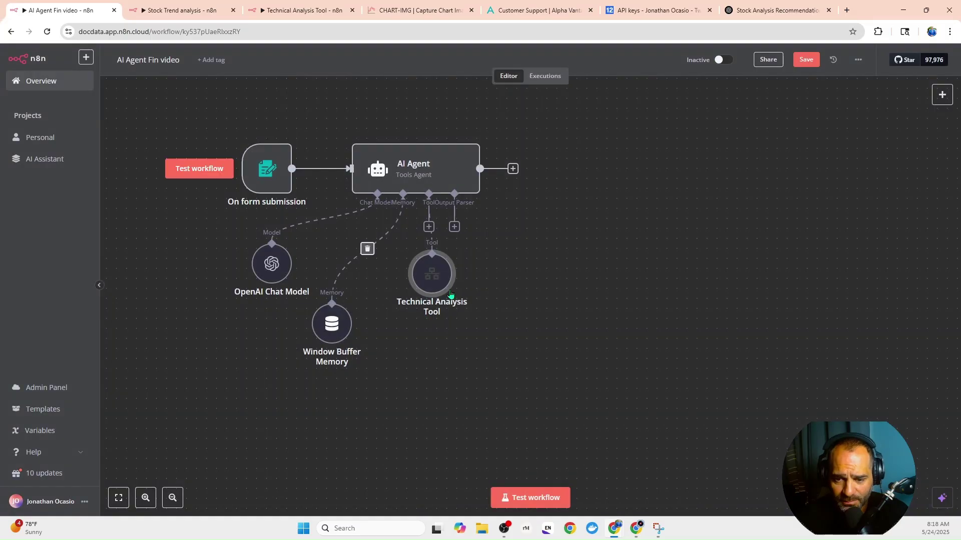
{"action": "left_click_drag", "start_coordinate": [383, 340], "coordinate": [383, 350]}
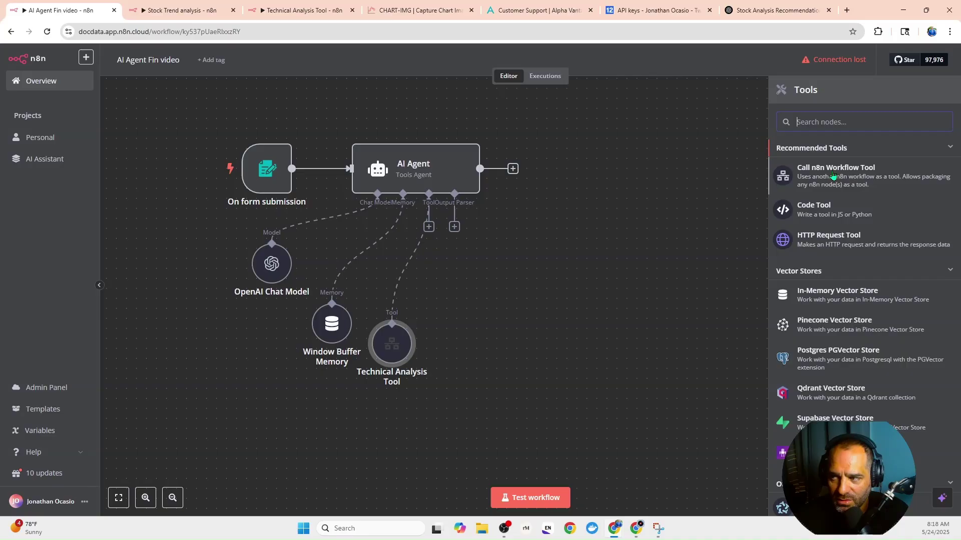
Step: Add a second Call n8n Workflow Tool to the AI Agent and enter Trends Analysis as its new node name
{"action": "left_click", "coordinate": [833, 175]}
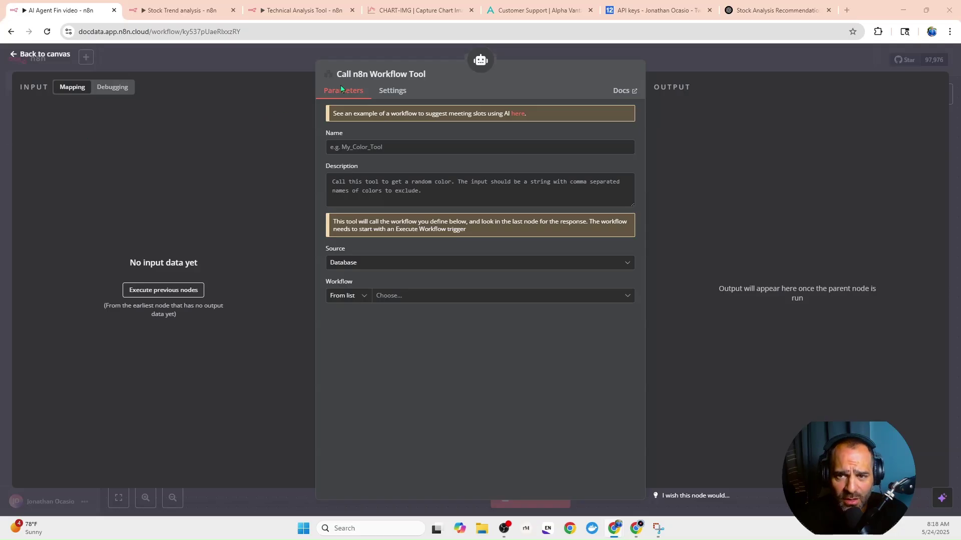
{"action": "left_click", "coordinate": [357, 75]}
{"action": "left_click_drag", "start_coordinate": [509, 74], "coordinate": [436, 81]}
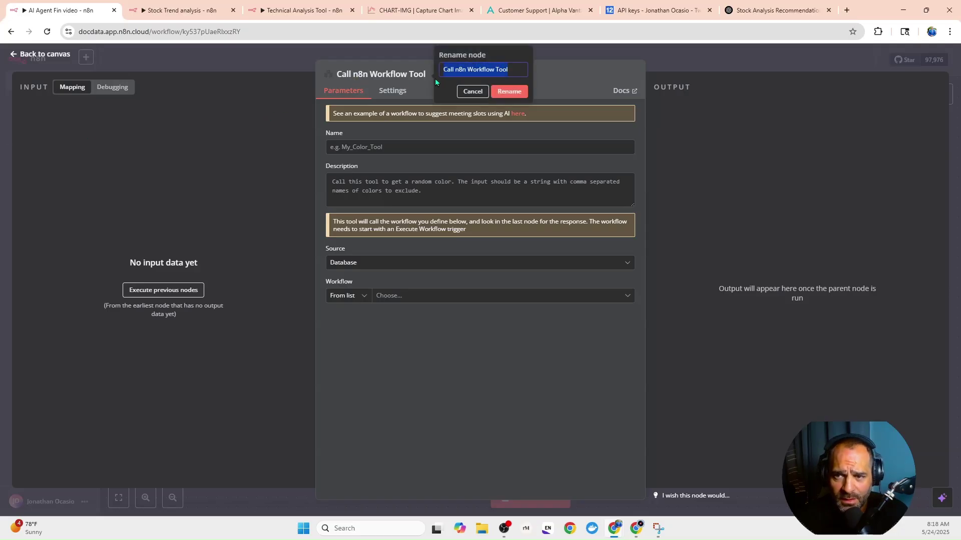
{"action": "right_click", "coordinate": [465, 73]}
{"action": "left_click", "coordinate": [491, 131]}
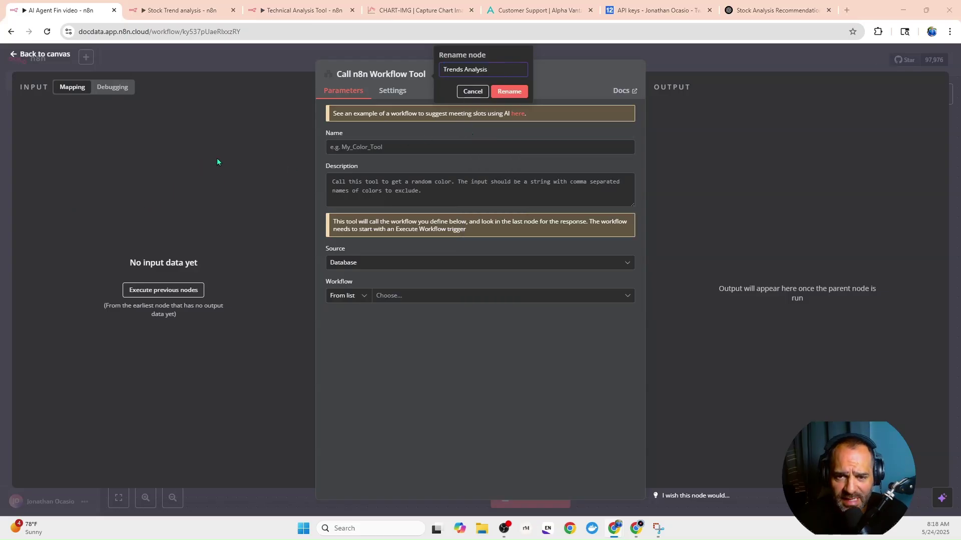
Step: Name the second tool newtrendanalysis and describe it as "Call this workflow to analyze the news sentiment for the stock symbol"
{"action": "right_click", "coordinate": [345, 148]}
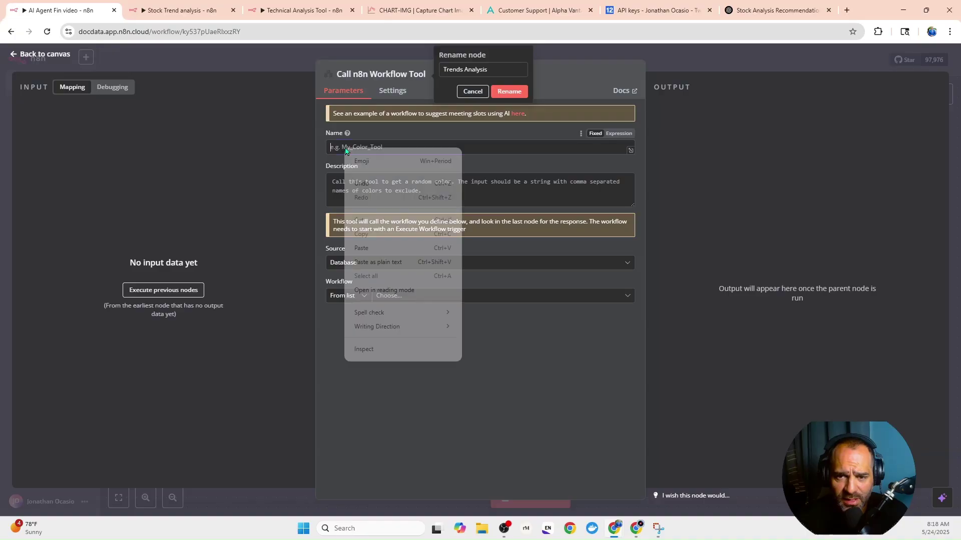
{"action": "left_click", "coordinate": [385, 249]}
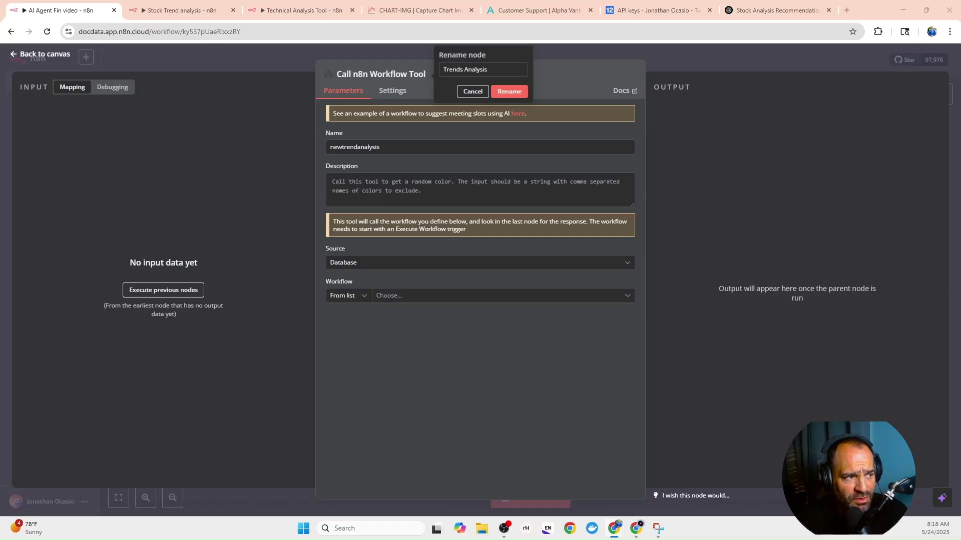
{"action": "right_click", "coordinate": [333, 183]}
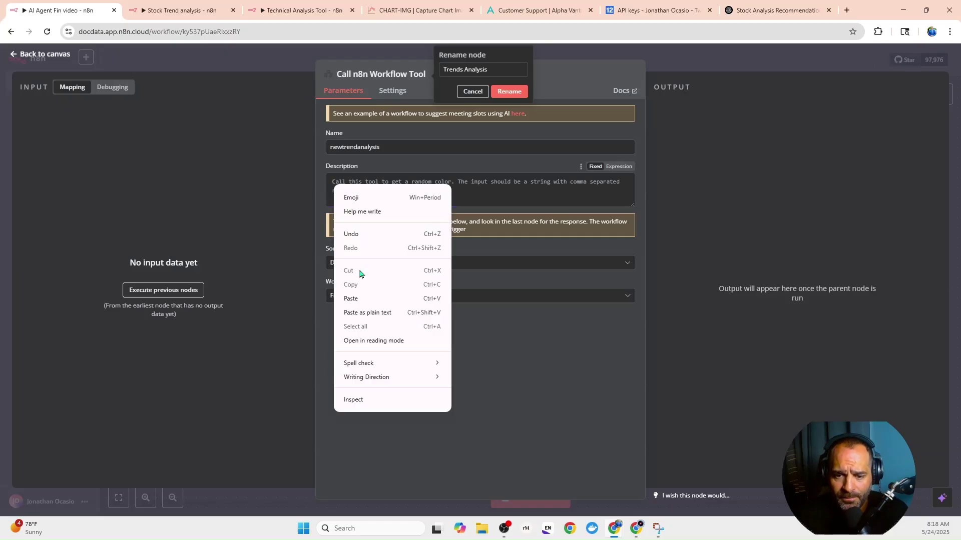
{"action": "left_click", "coordinate": [351, 299]}
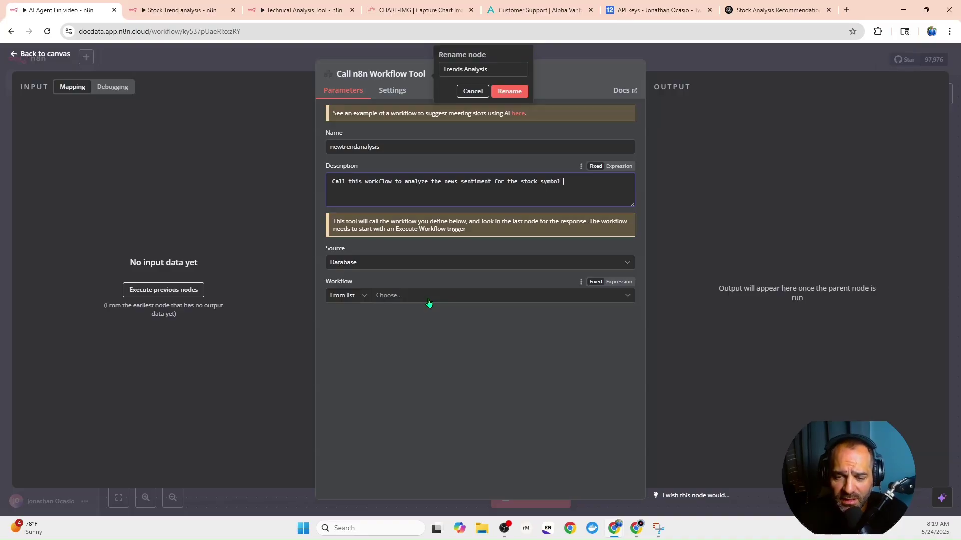
Step: Set the workflow called by the second tool to Stock Trend analysis
{"action": "left_click", "coordinate": [390, 299]}
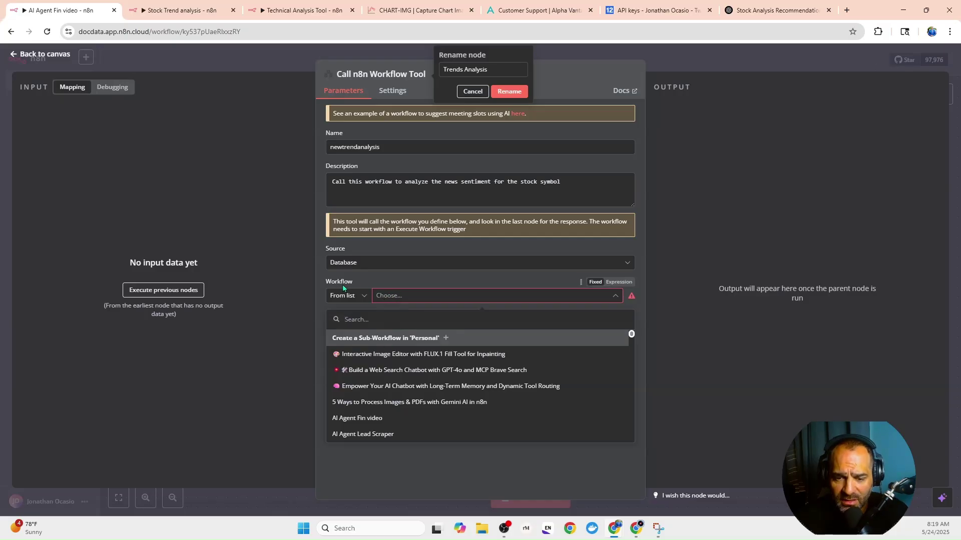
{"action": "scroll", "coordinate": [385, 368], "scroll_direction": "down", "scroll_amount": 3}
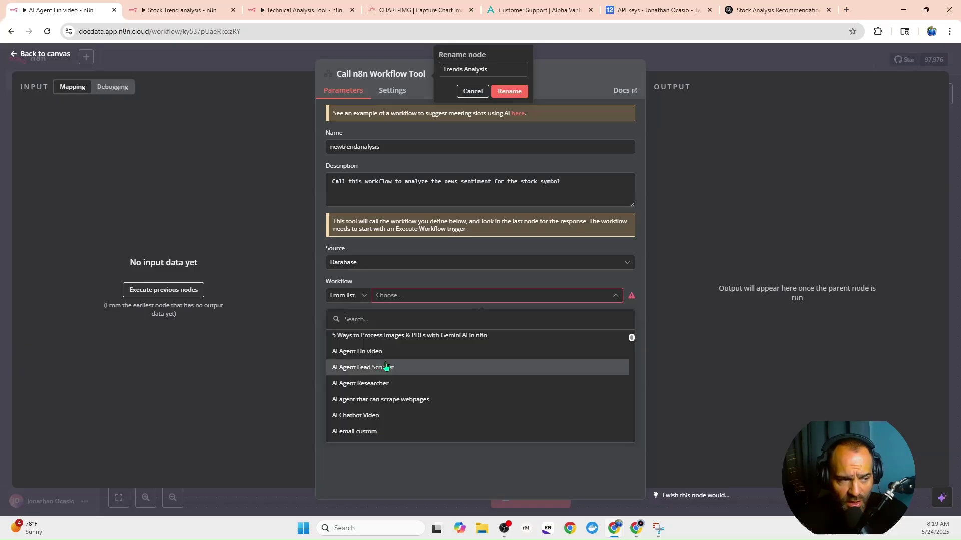
{"action": "scroll", "coordinate": [386, 368], "scroll_direction": "down", "scroll_amount": 10}
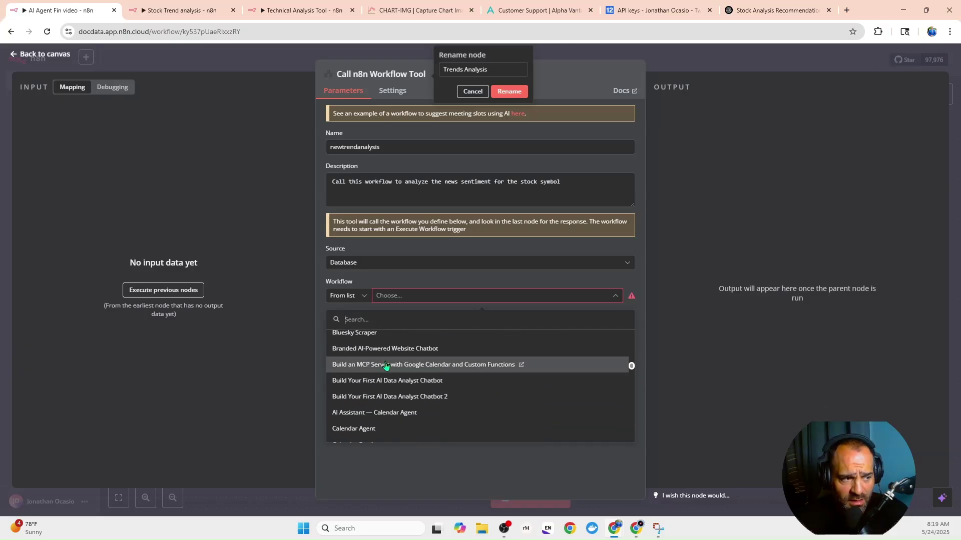
{"action": "scroll", "coordinate": [385, 366], "scroll_direction": "down", "scroll_amount": 15}
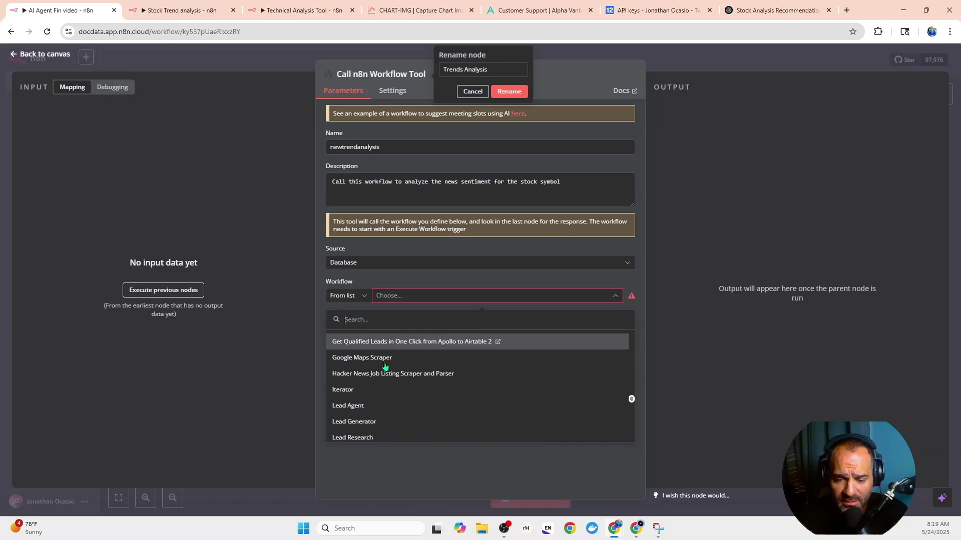
{"action": "scroll", "coordinate": [386, 368], "scroll_direction": "down", "scroll_amount": 10}
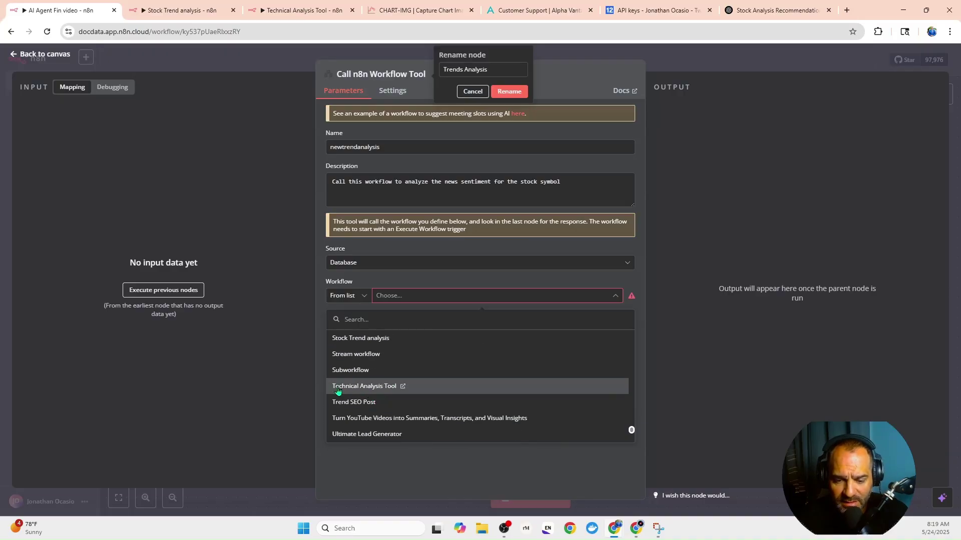
{"action": "scroll", "coordinate": [360, 407], "scroll_direction": "up", "scroll_amount": 2}
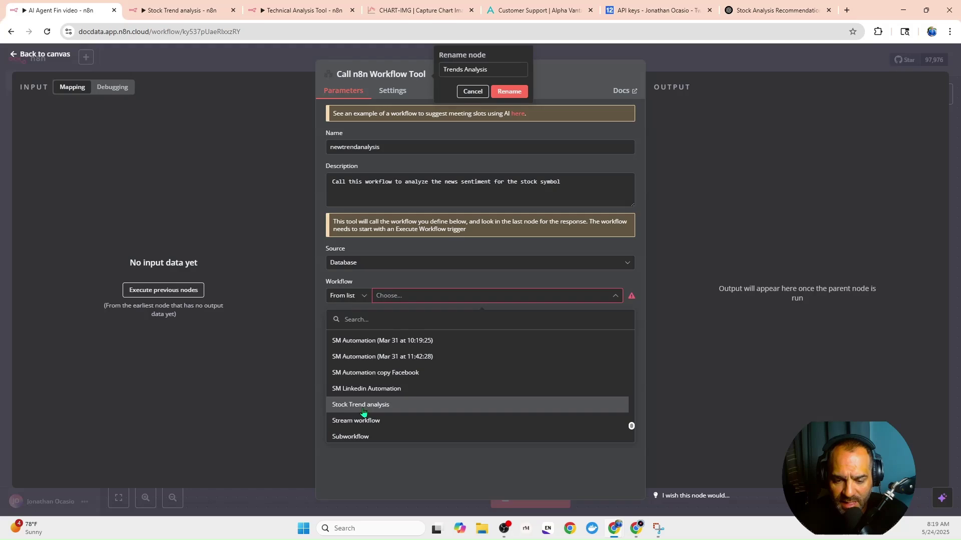
{"action": "left_click", "coordinate": [364, 405]}
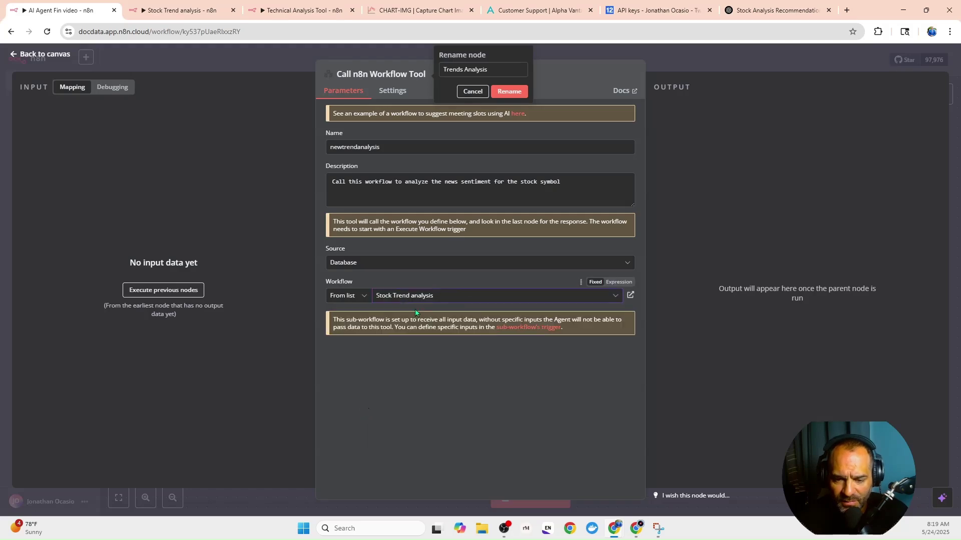
Step: Apply the node name Trends Analysis, return to the canvas, and place the node beside the Technical Analysis Tool
{"action": "left_click", "coordinate": [510, 91]}
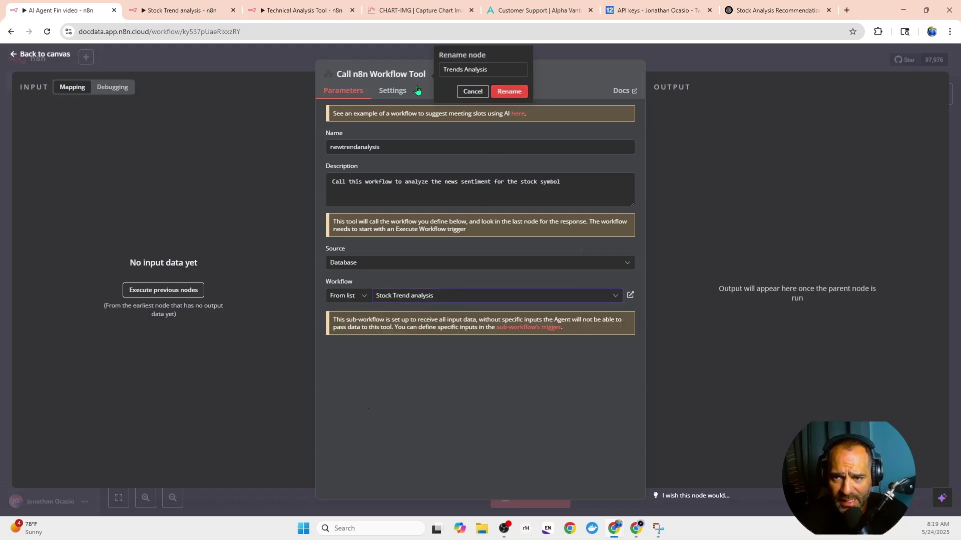
{"action": "left_click", "coordinate": [275, 64]}
{"action": "left_click_drag", "start_coordinate": [448, 281], "coordinate": [489, 352]}
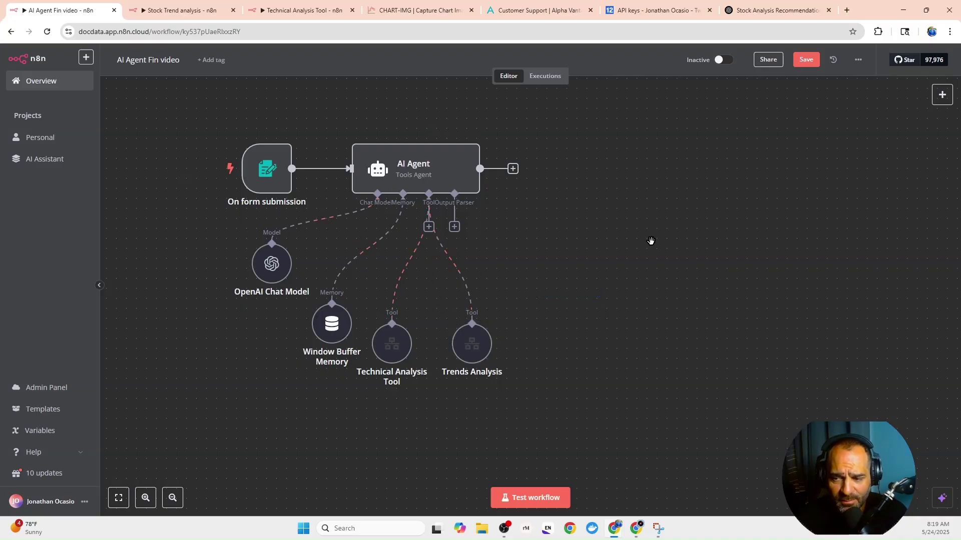
Step: Add an OpenAI node with the Message a model action after the AI Agent
{"action": "left_click_drag", "start_coordinate": [650, 241], "coordinate": [556, 246]}
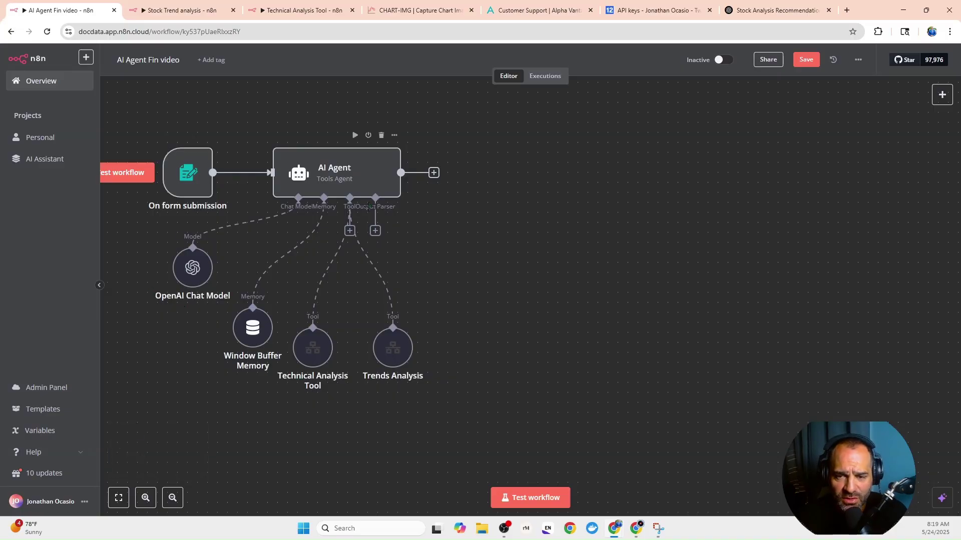
{"action": "left_click", "coordinate": [434, 173]}
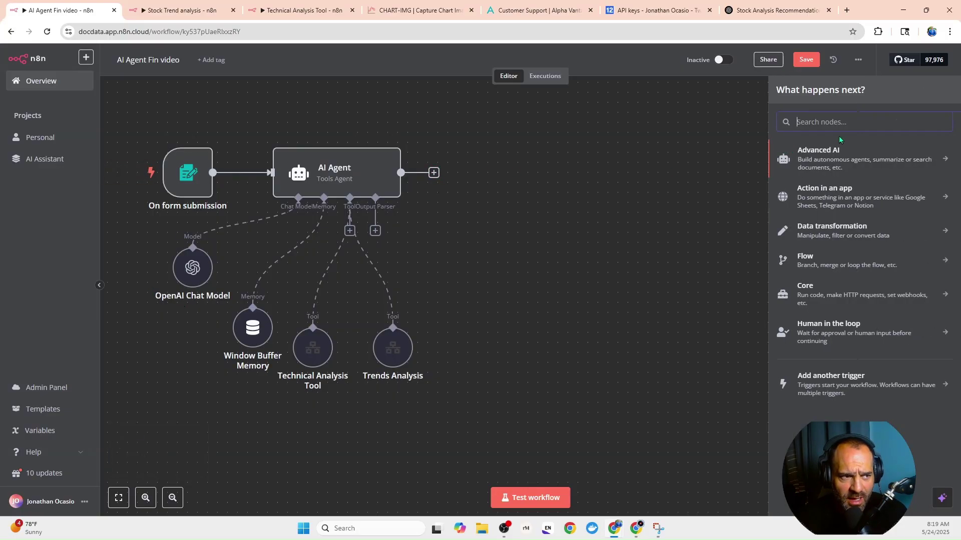
{"action": "type", "text": "o"}
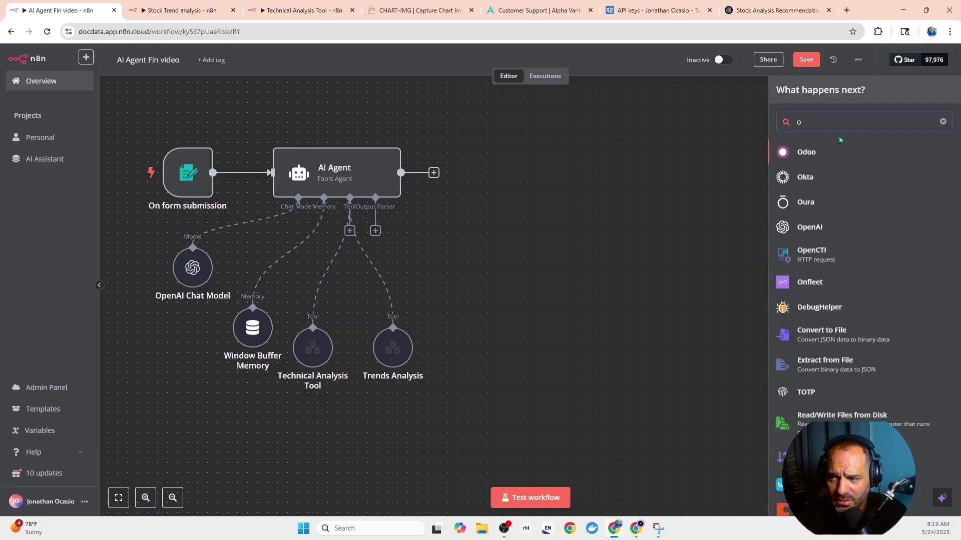
{"action": "type", "text": "pen"}
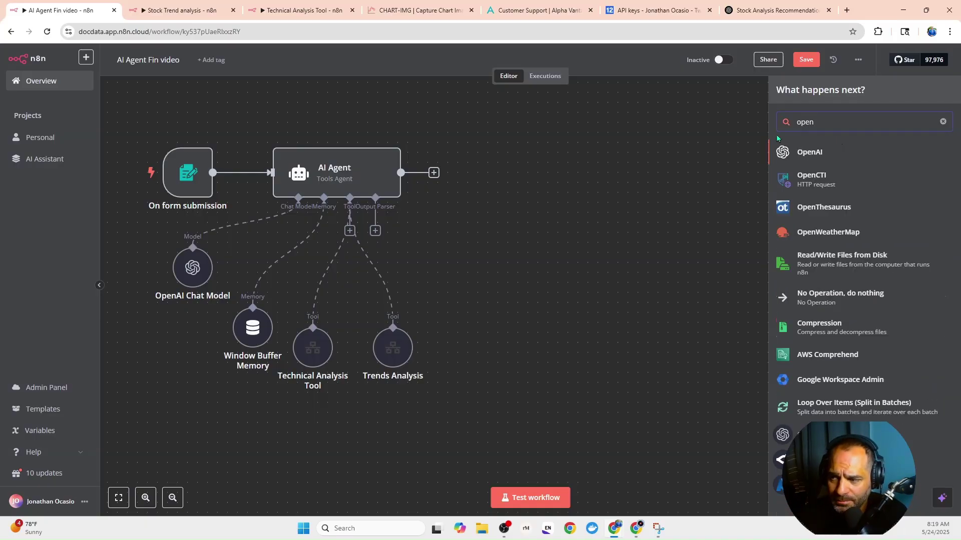
{"action": "left_click", "coordinate": [808, 157]}
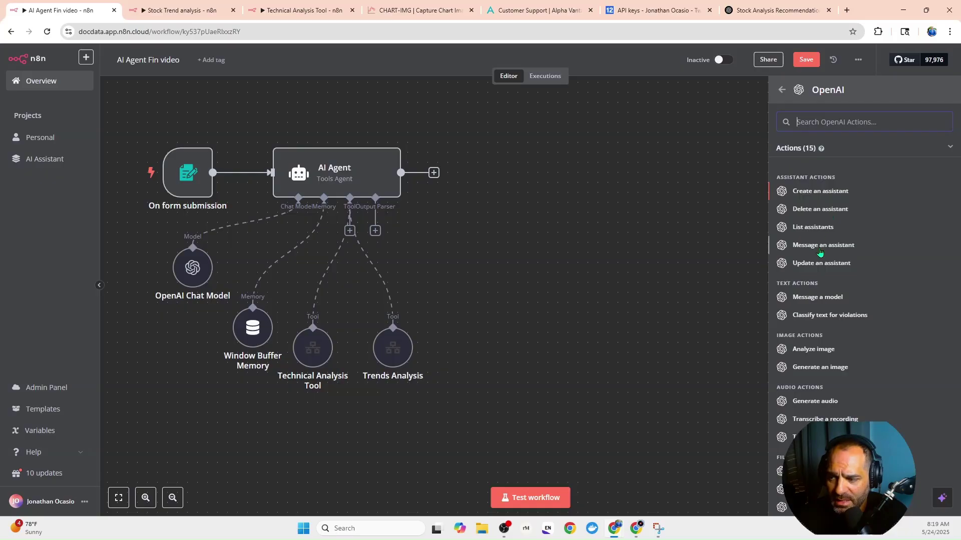
{"action": "left_click", "coordinate": [793, 298]}
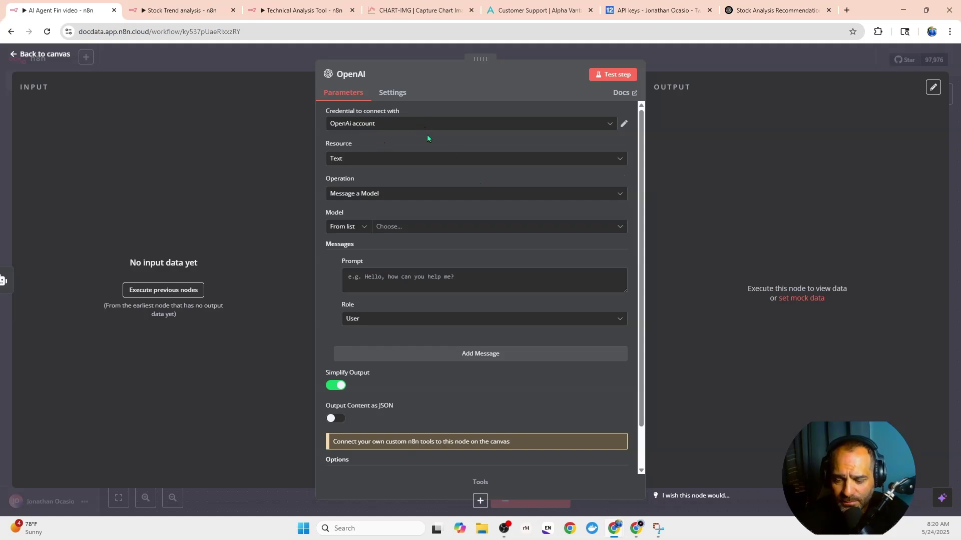
Step: Switch to the OpenAI platform, create a secret key named n8n in Default project with All permissions, and copy it
{"action": "left_click", "coordinate": [635, 528]}
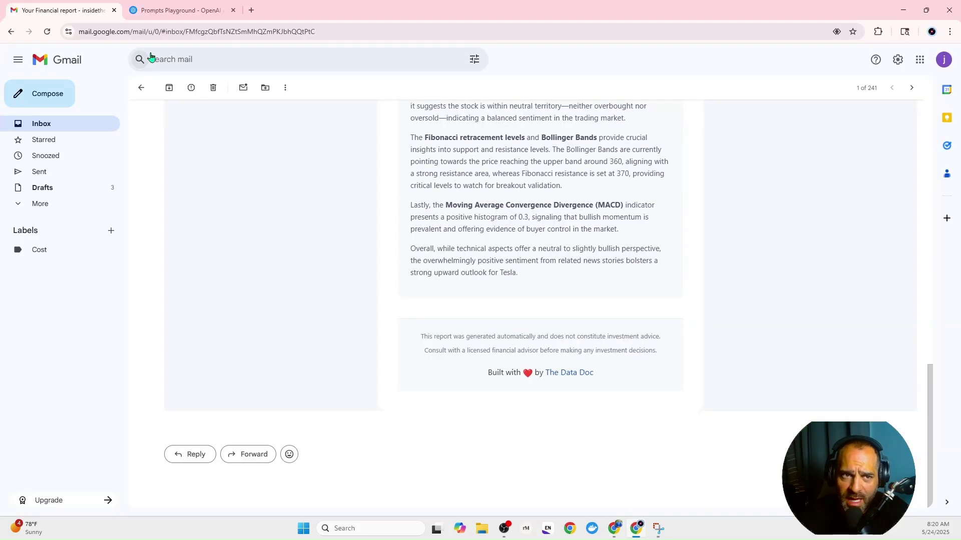
{"action": "left_click", "coordinate": [172, 11]}
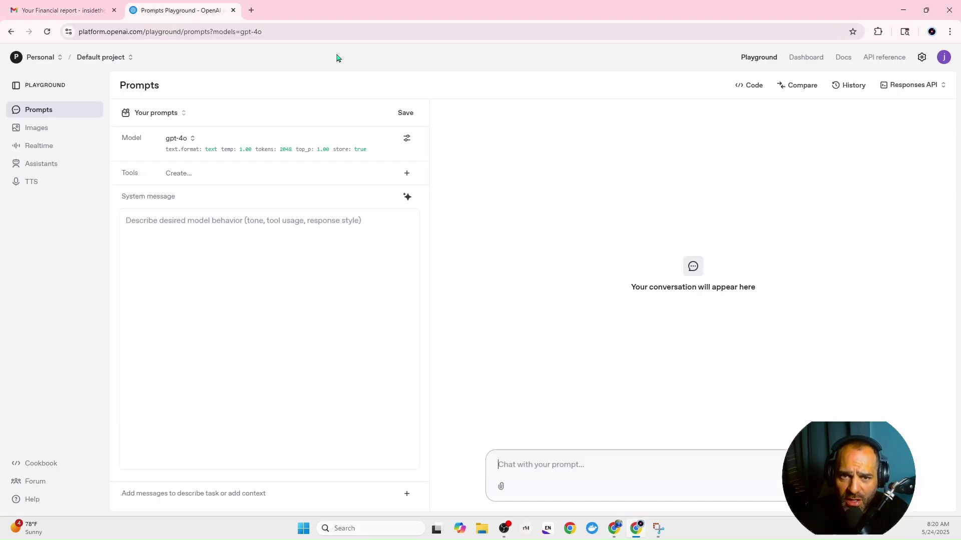
{"action": "left_click", "coordinate": [922, 58]}
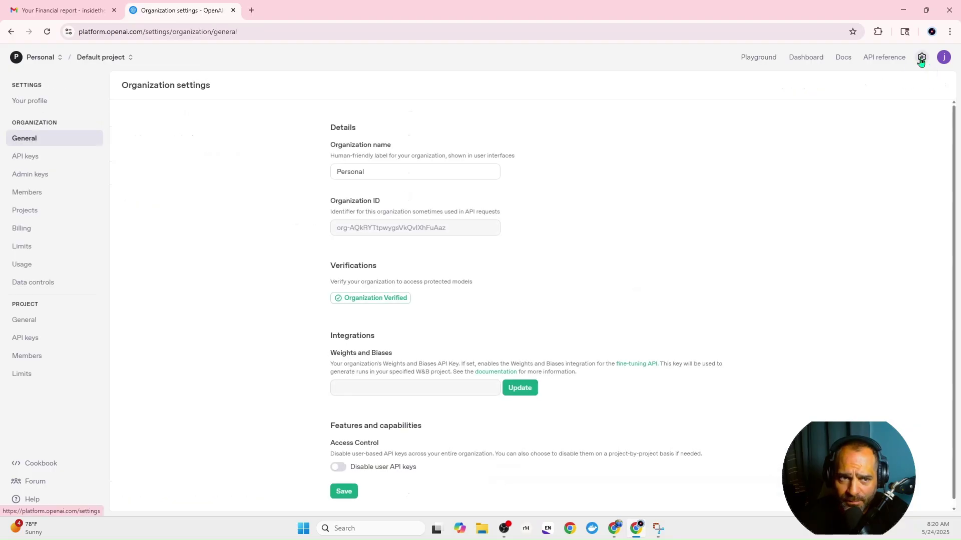
{"action": "left_click", "coordinate": [38, 162]}
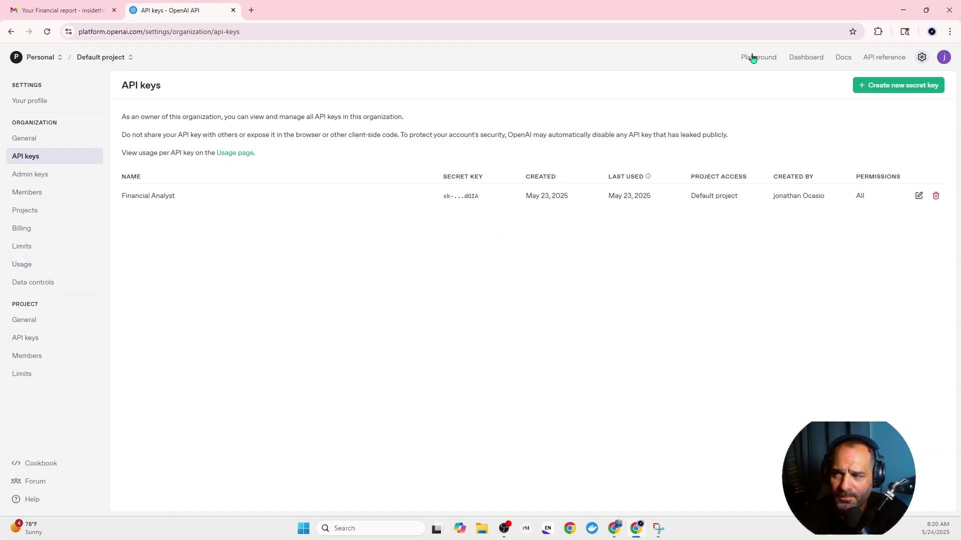
{"action": "left_click", "coordinate": [910, 92]}
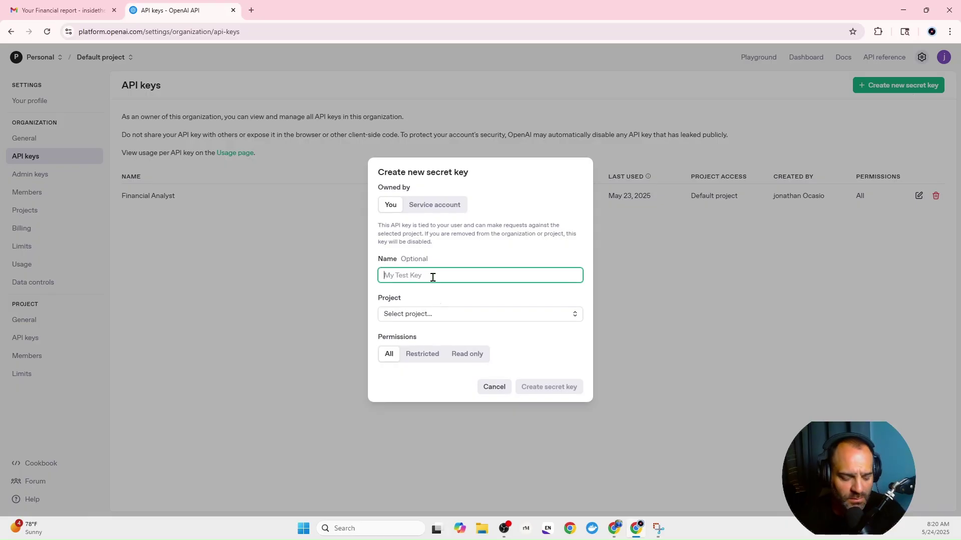
{"action": "type", "text": "n8n"}
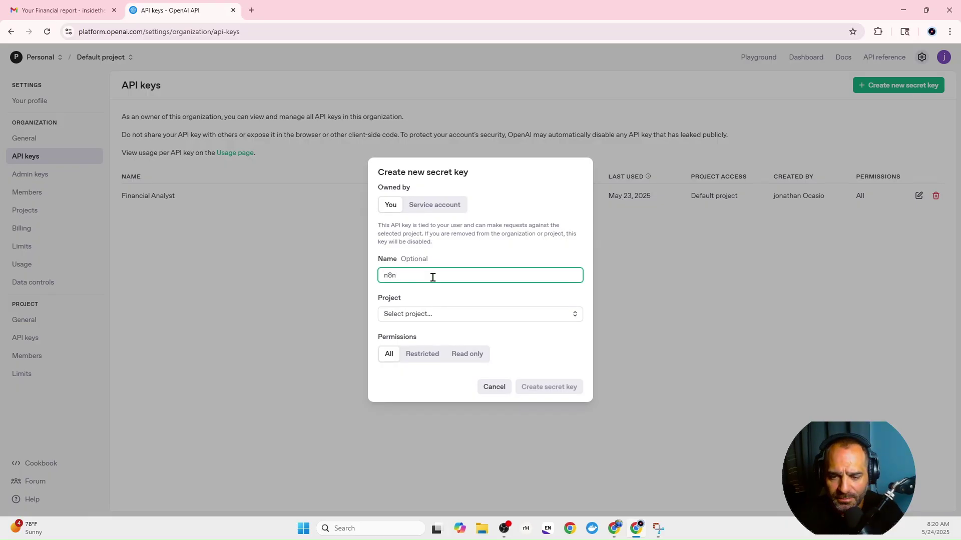
{"action": "left_click", "coordinate": [469, 315]}
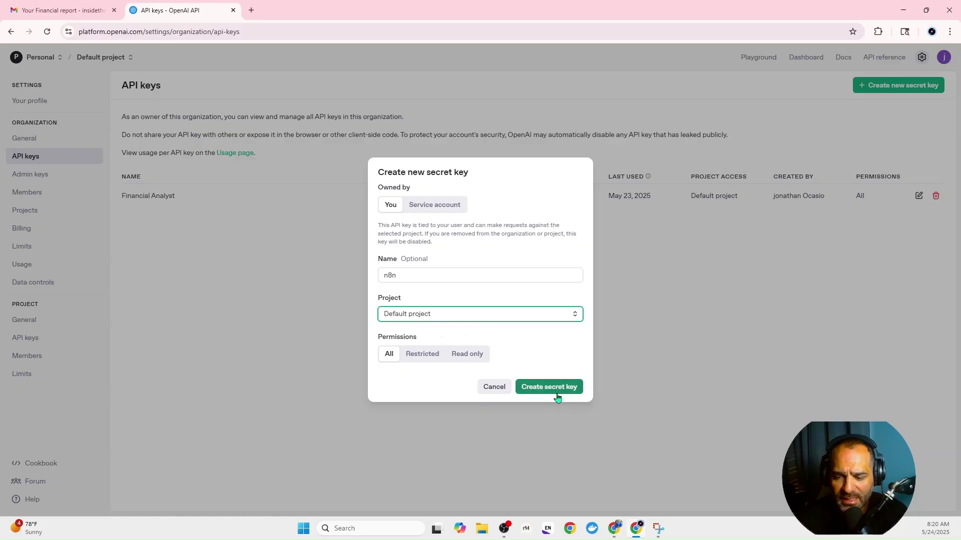
{"action": "left_click", "coordinate": [554, 394]}
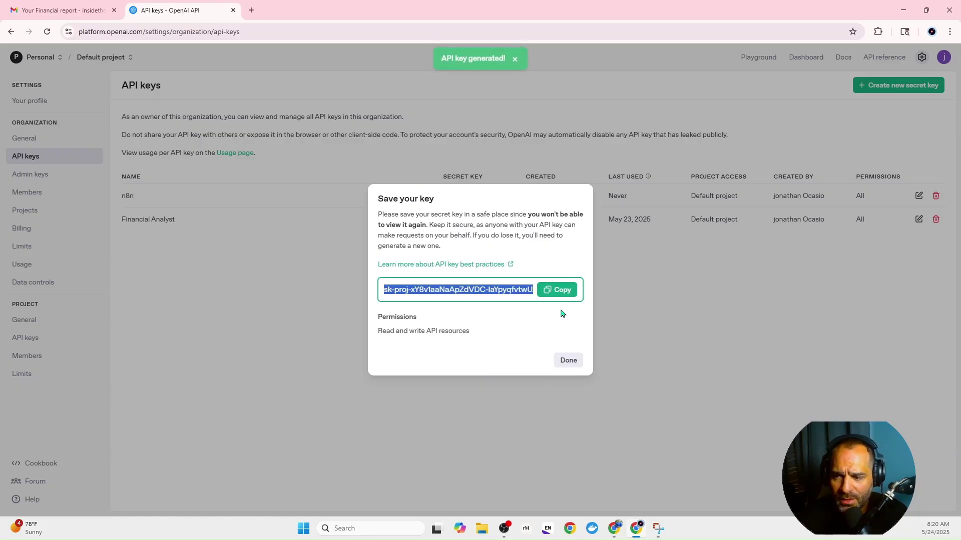
{"action": "left_click", "coordinate": [553, 289]}
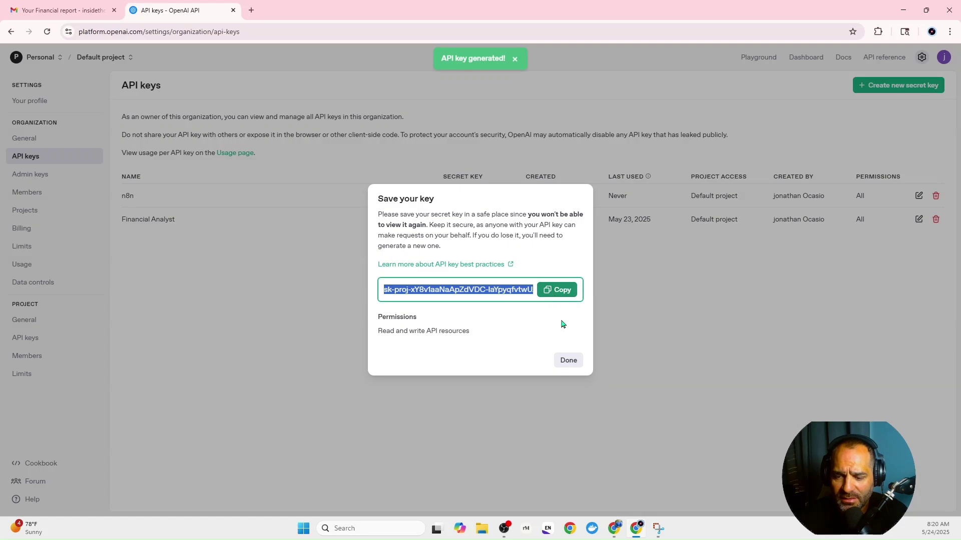
{"action": "left_click", "coordinate": [571, 360]}
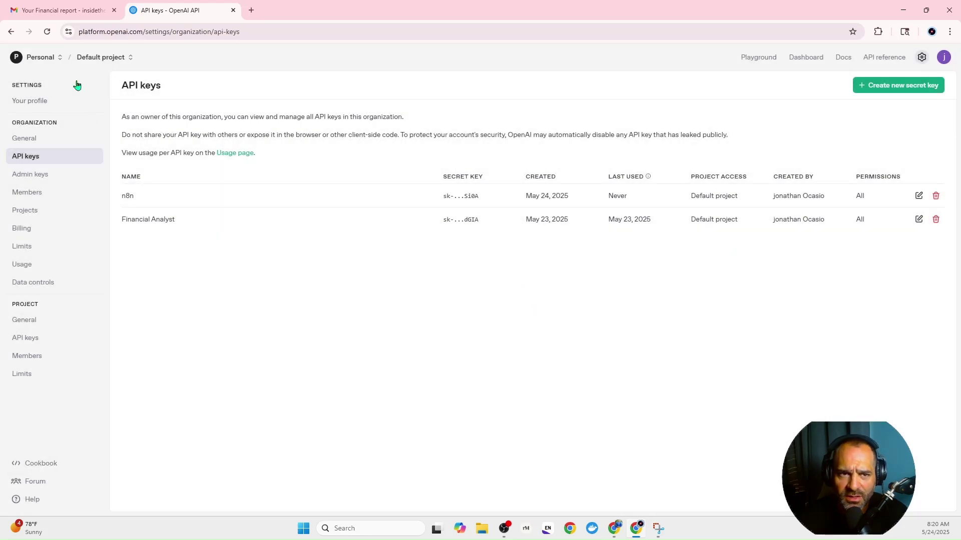
Step: Return to n8n, paste the API key into a new OpenAI credential, and close the credential without saving
{"action": "left_click", "coordinate": [906, 13]}
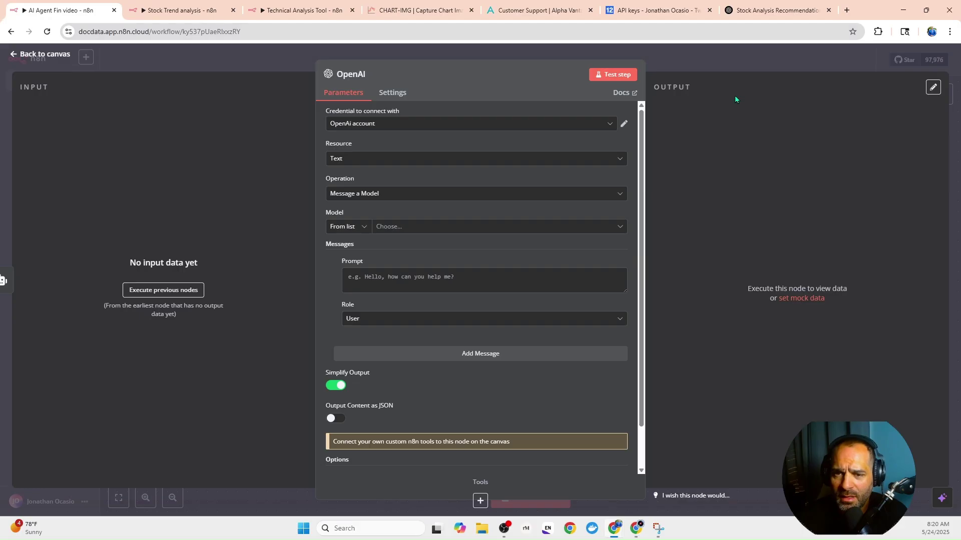
{"action": "left_click", "coordinate": [421, 124]}
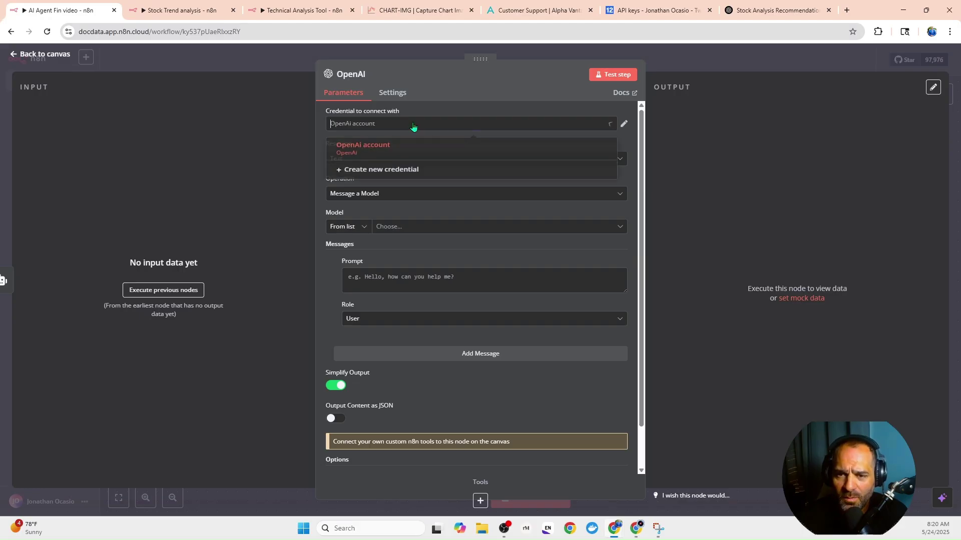
{"action": "left_click", "coordinate": [400, 175]}
{"action": "left_click", "coordinate": [330, 216]}
{"action": "key", "text": "ctrl+v"}
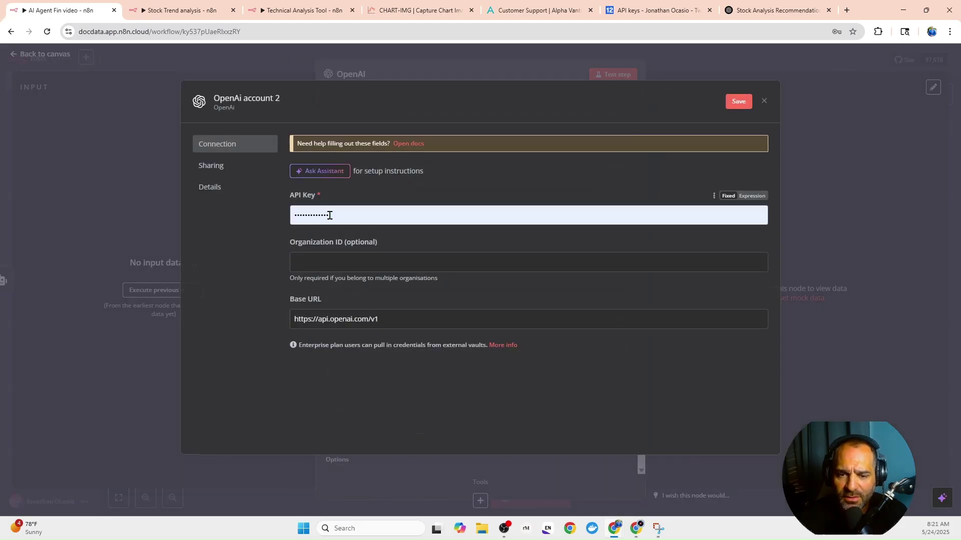
{"action": "left_click", "coordinate": [764, 102]}
{"action": "left_click", "coordinate": [510, 305]}
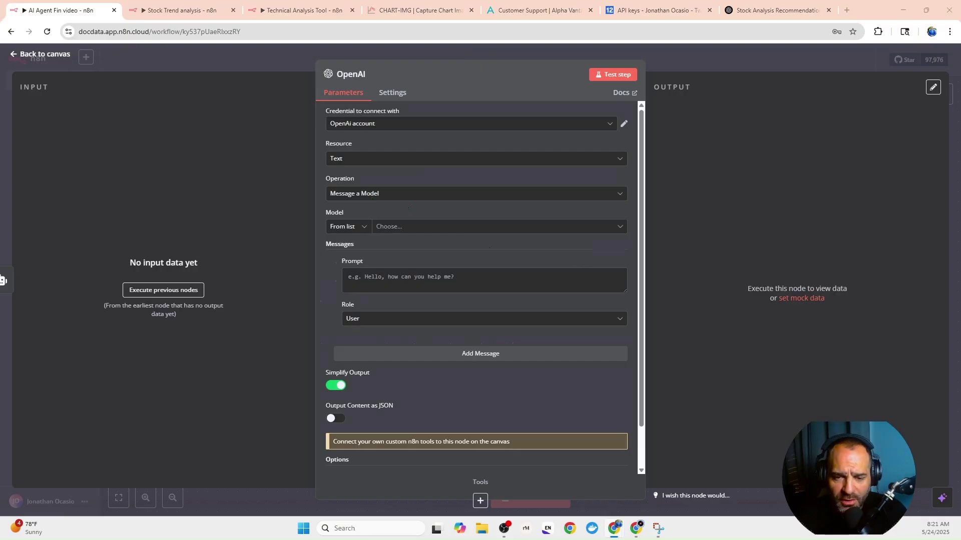
Step: Set the OpenAI node's model to GPT-4O and enter the user prompt "technicalAnalysis": {{ $json.output }}
{"action": "left_click", "coordinate": [440, 227]}
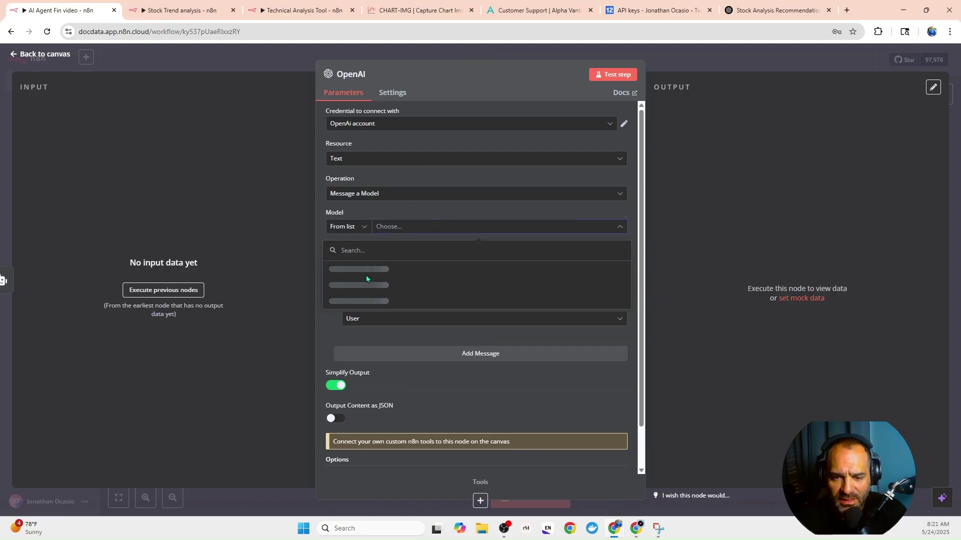
{"action": "scroll", "coordinate": [369, 300], "scroll_direction": "down", "scroll_amount": 4}
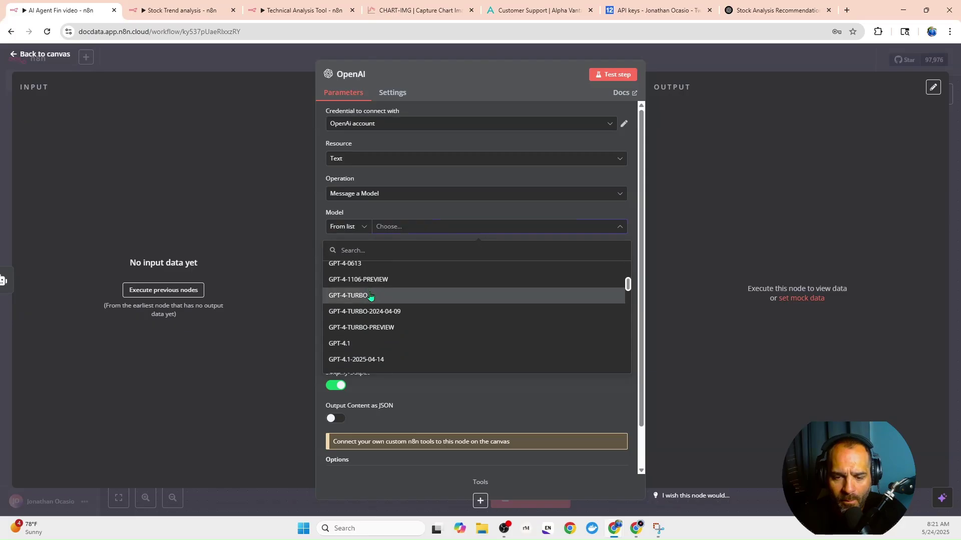
{"action": "scroll", "coordinate": [369, 315], "scroll_direction": "down", "scroll_amount": 5}
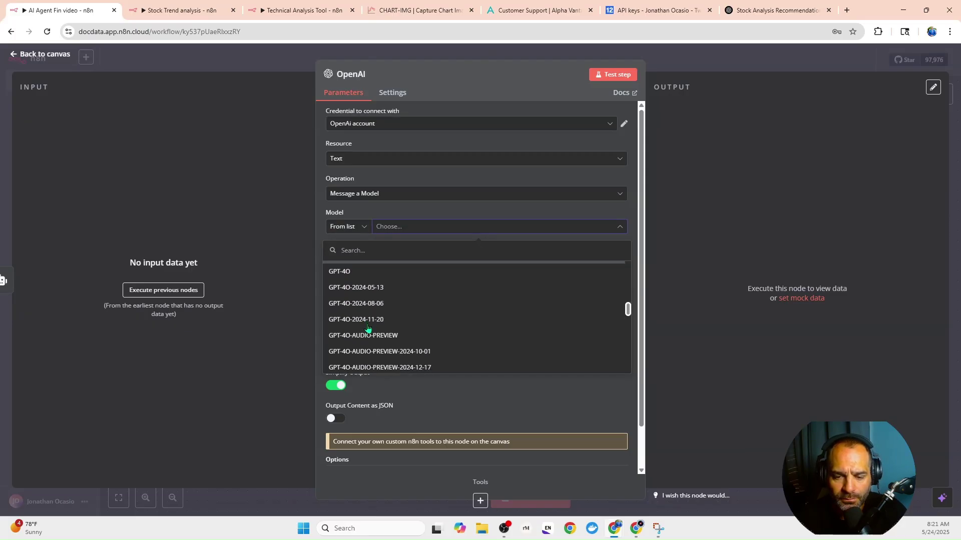
{"action": "left_click", "coordinate": [364, 271]}
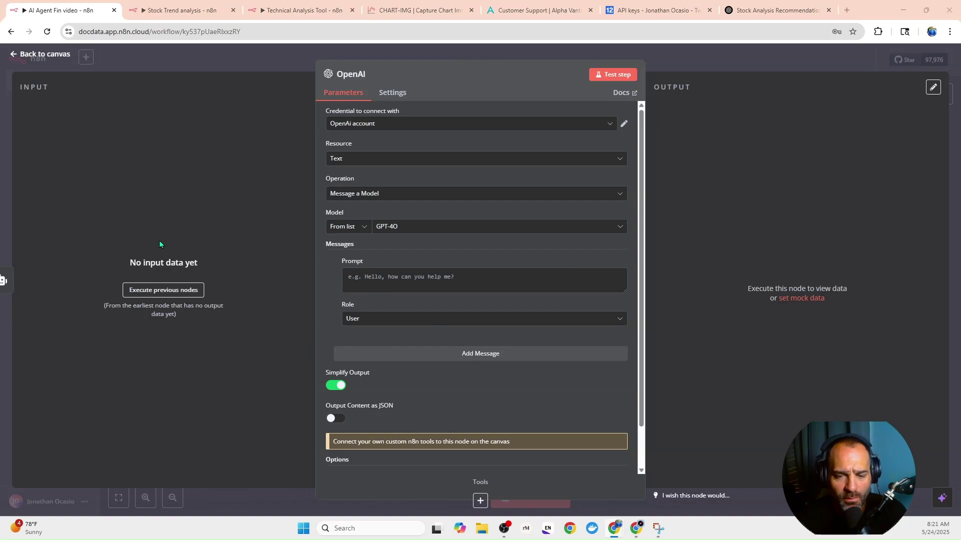
{"action": "right_click", "coordinate": [363, 275]}
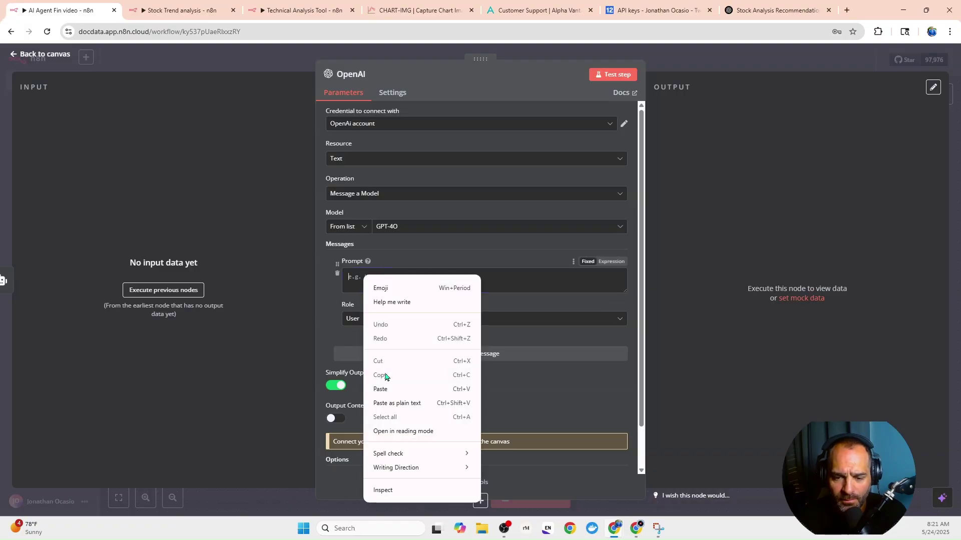
{"action": "left_click", "coordinate": [380, 389]}
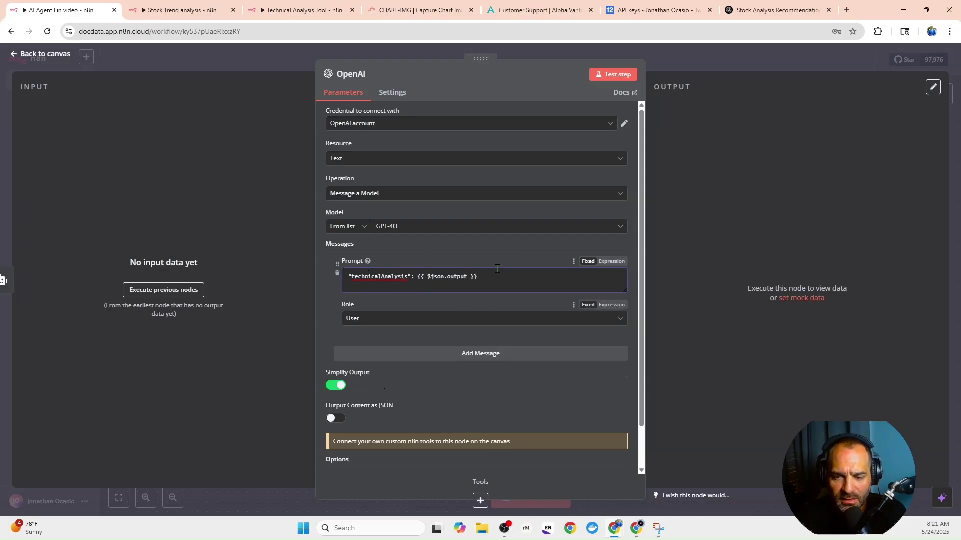
Step: Switch the first user message prompt, "technicalAnalysis": {{ $json.output }}, from fixed text to an expression
{"action": "left_click", "coordinate": [610, 262]}
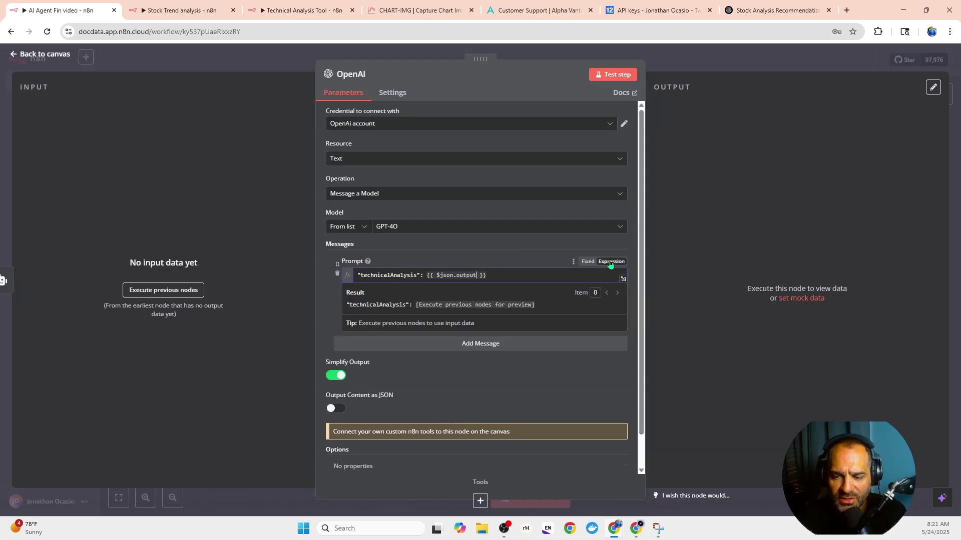
{"action": "double_click", "coordinate": [278, 299]}
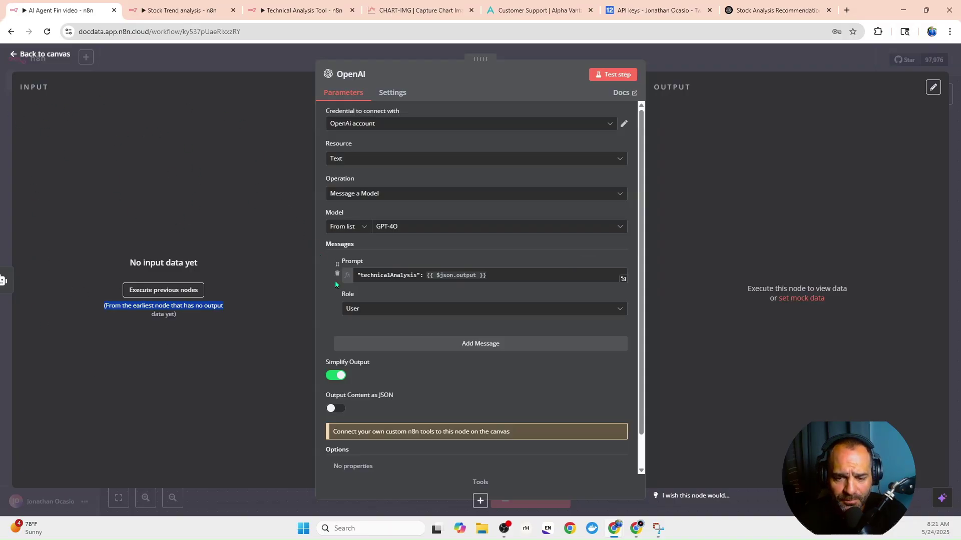
{"action": "left_click", "coordinate": [468, 278]}
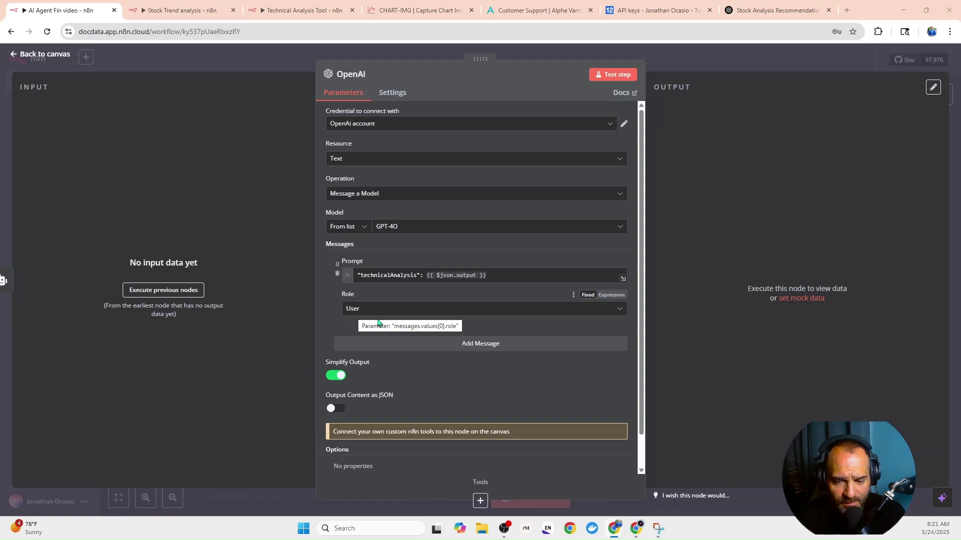
Step: Add a second user message to the OpenAI node with the expression prompt "recommendationText": {{ $json.output }}
{"action": "left_click", "coordinate": [413, 345]}
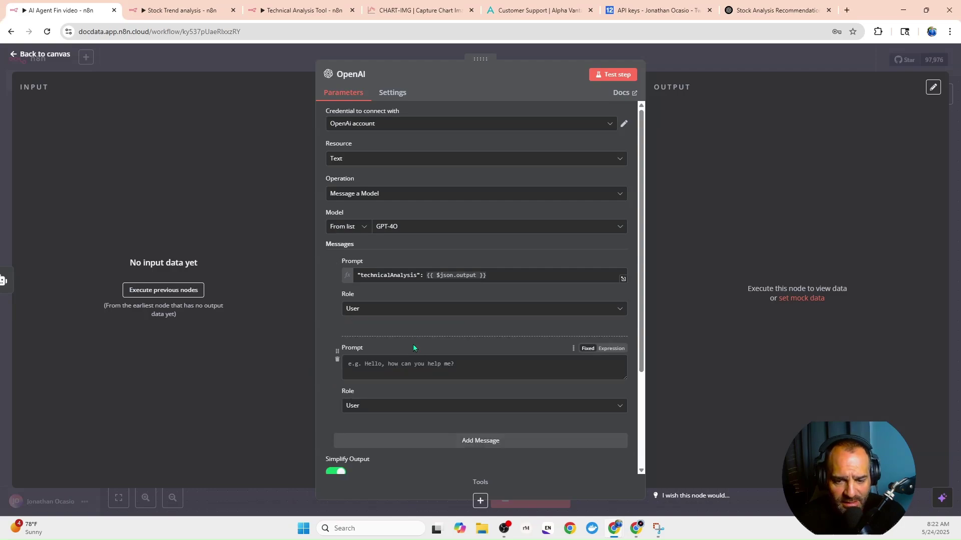
{"action": "scroll", "coordinate": [413, 346], "scroll_direction": "down", "scroll_amount": 2}
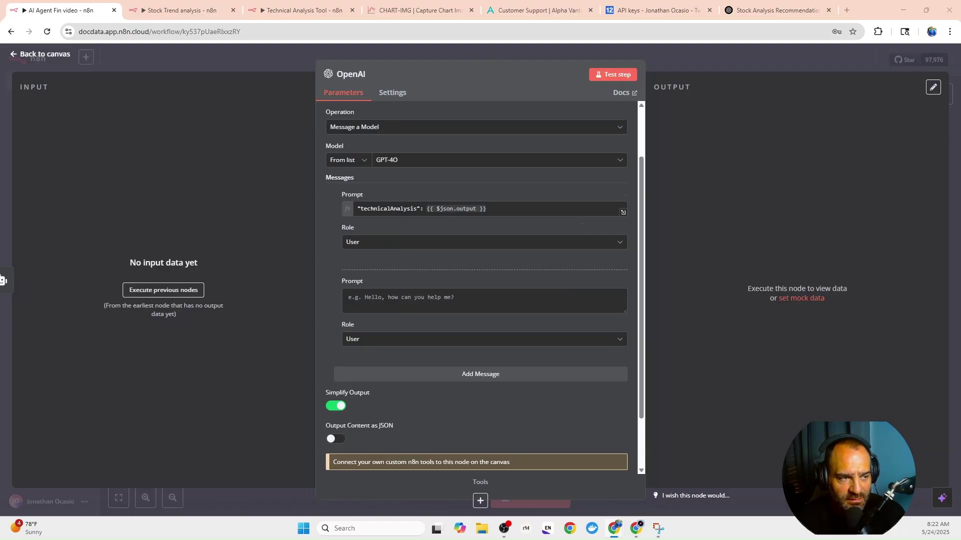
{"action": "right_click", "coordinate": [367, 300]}
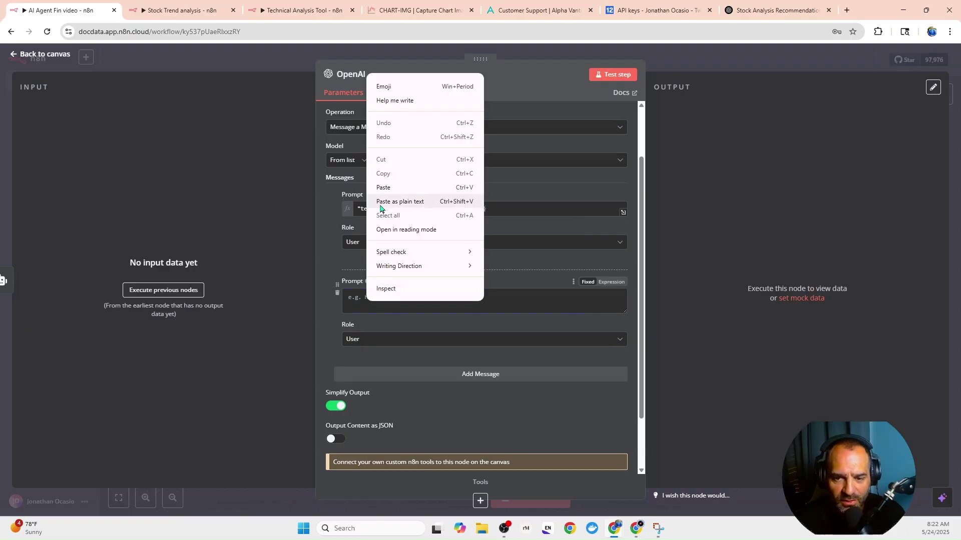
{"action": "left_click", "coordinate": [383, 188]}
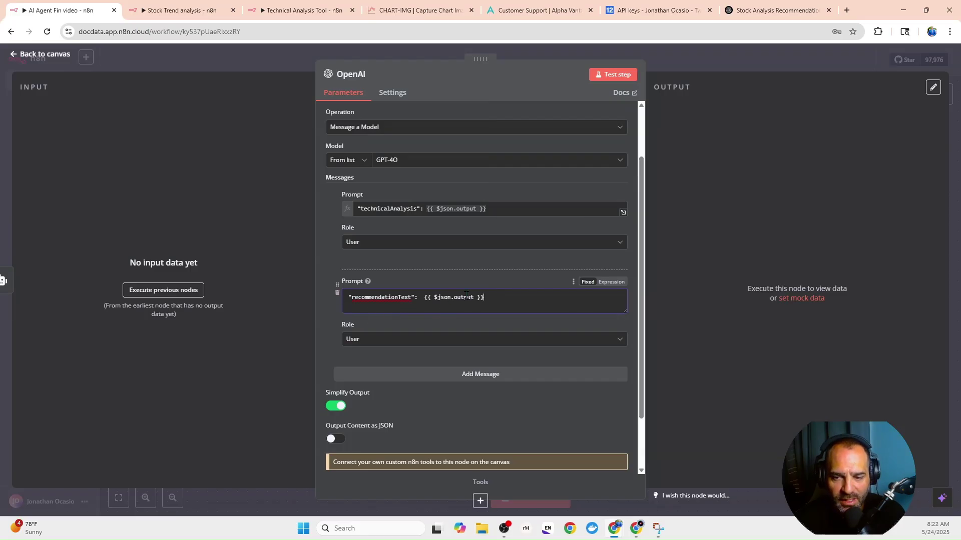
{"action": "left_click", "coordinate": [613, 283]}
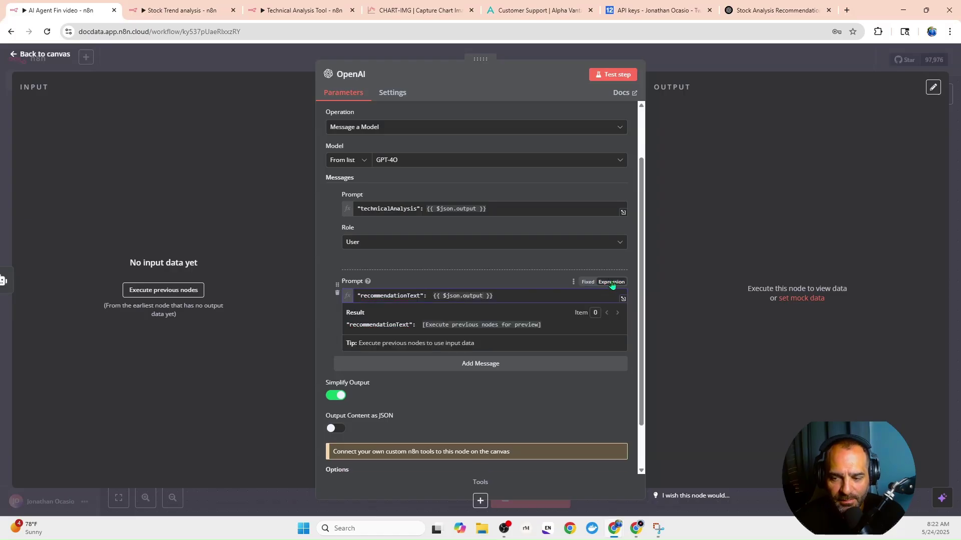
{"action": "left_click", "coordinate": [329, 335]}
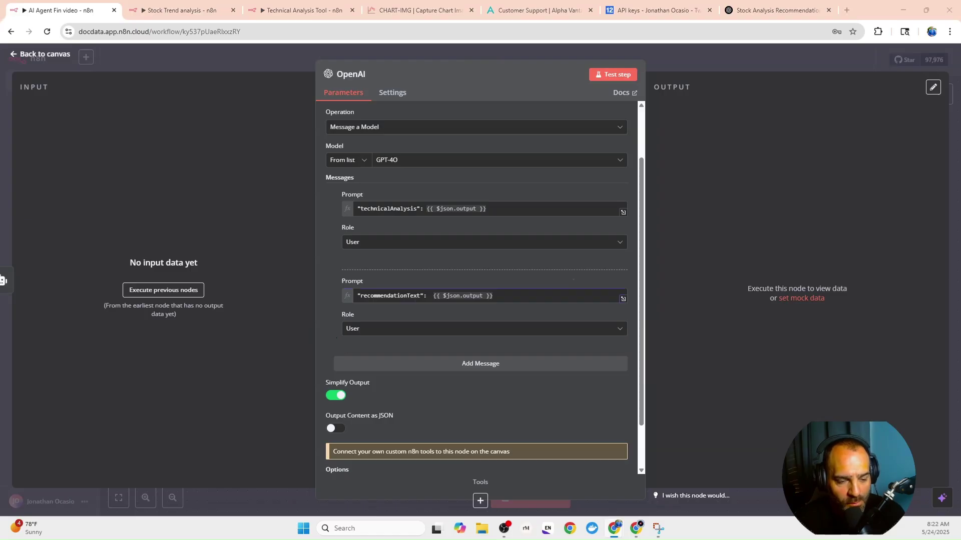
Step: Add a third user message as an expression, pasting the instructions to write the "technicalAnalysis" section like a professional analyst, using "Bollinger Bands," not "Bollinger Belts."
{"action": "left_click", "coordinate": [470, 370]}
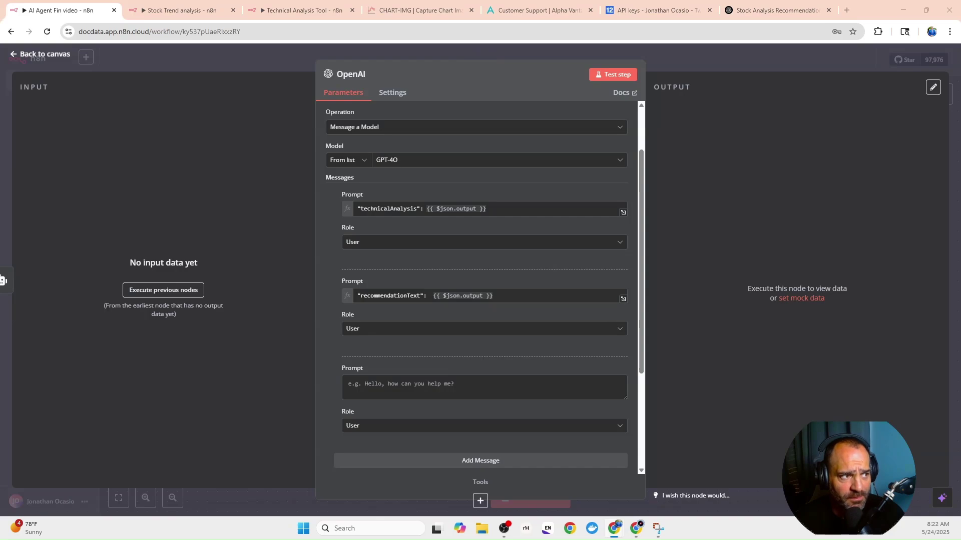
{"action": "right_click", "coordinate": [376, 388]}
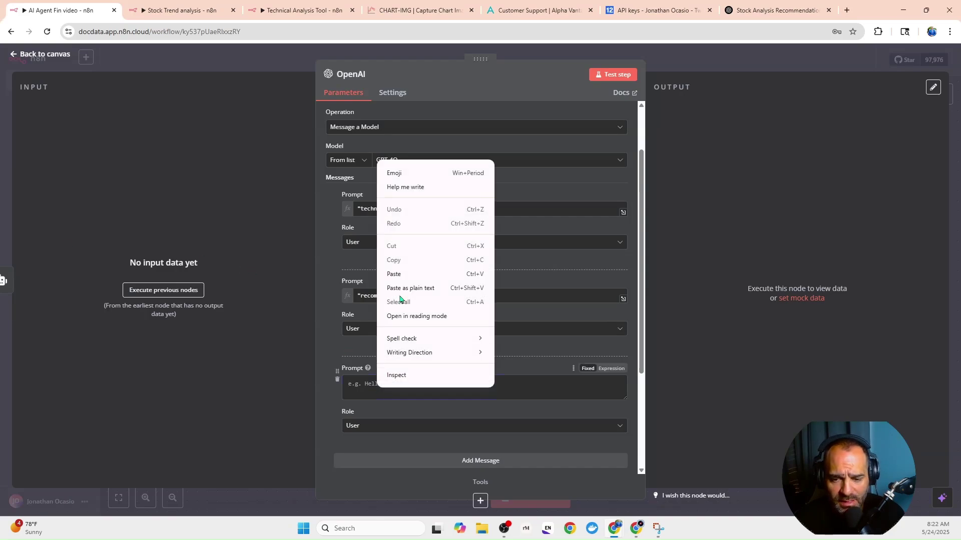
{"action": "left_click", "coordinate": [397, 274]}
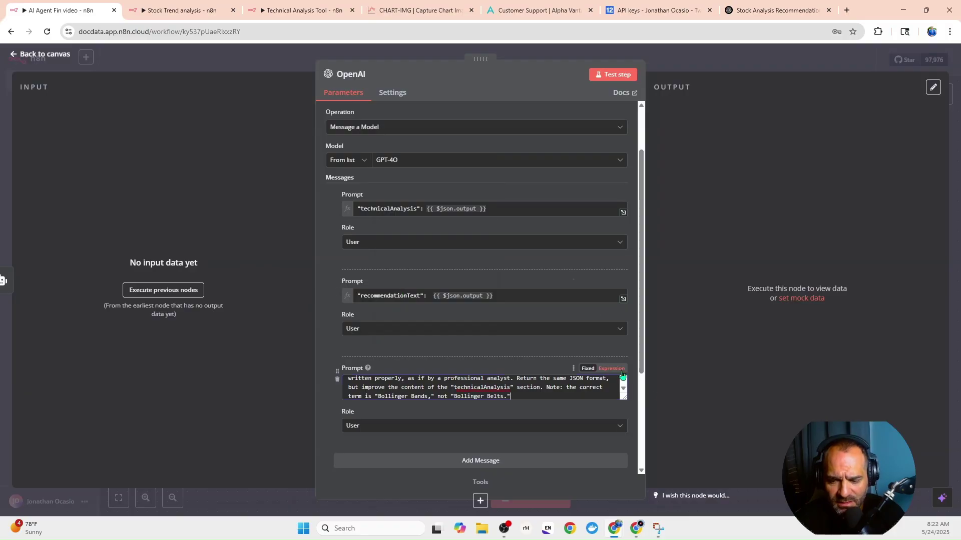
{"action": "left_click", "coordinate": [622, 374]}
{"action": "left_click", "coordinate": [625, 418]}
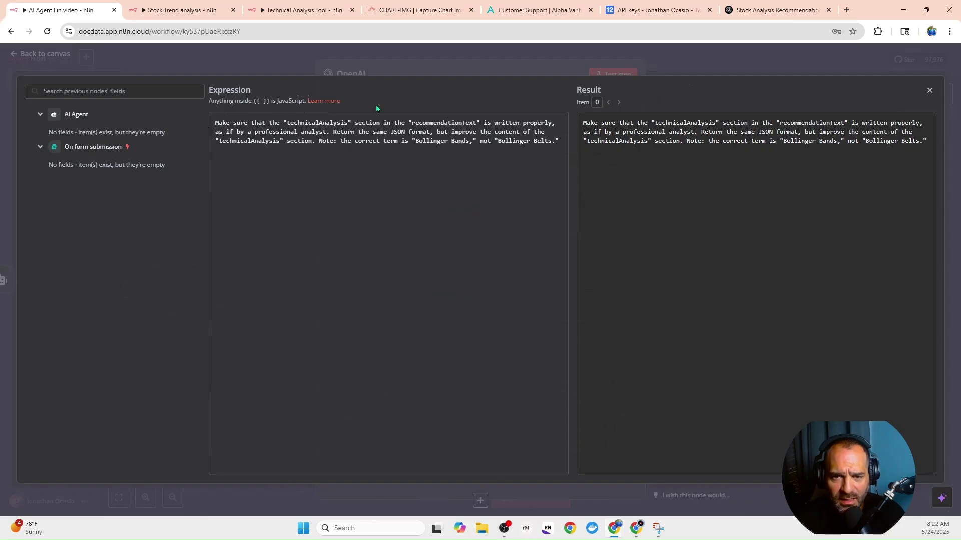
{"action": "left_click", "coordinate": [479, 62]}
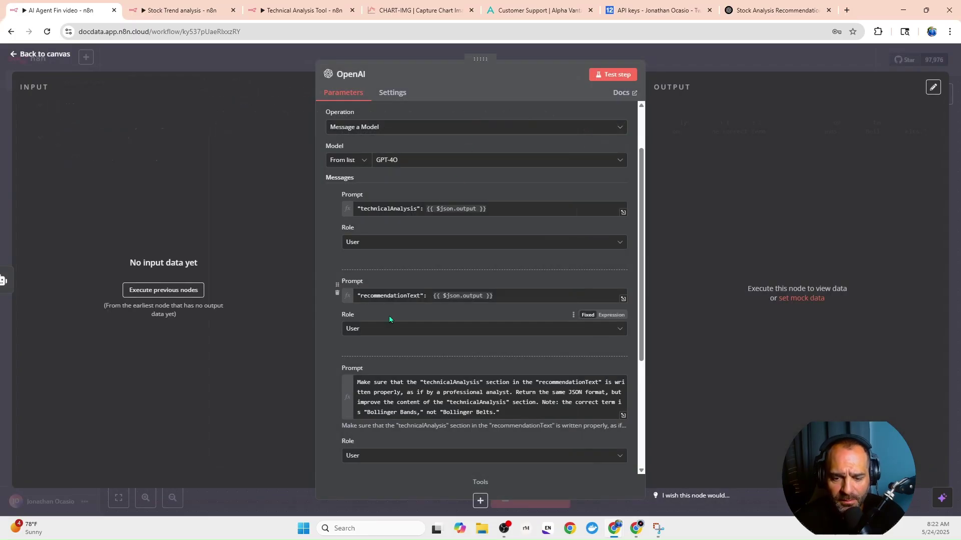
Step: Turn on Output Content as JSON for the OpenAI node and return to the canvas
{"action": "scroll", "coordinate": [416, 366], "scroll_direction": "down", "scroll_amount": 1}
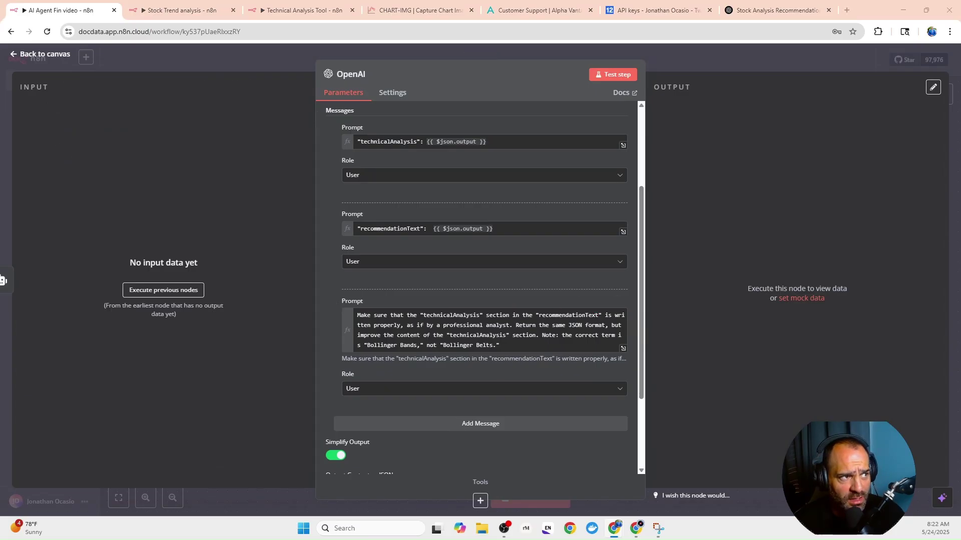
{"action": "scroll", "coordinate": [459, 349], "scroll_direction": "down", "scroll_amount": 2}
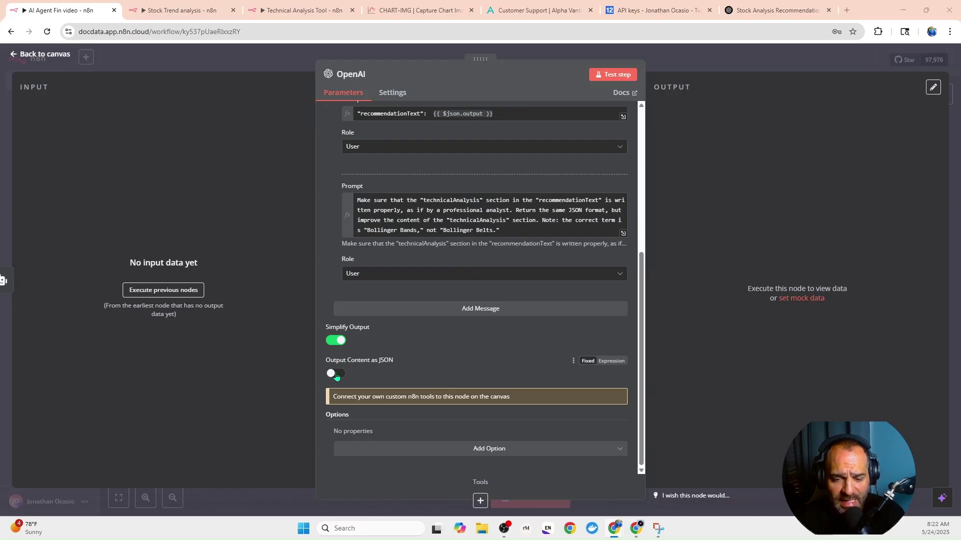
{"action": "left_click", "coordinate": [335, 374]}
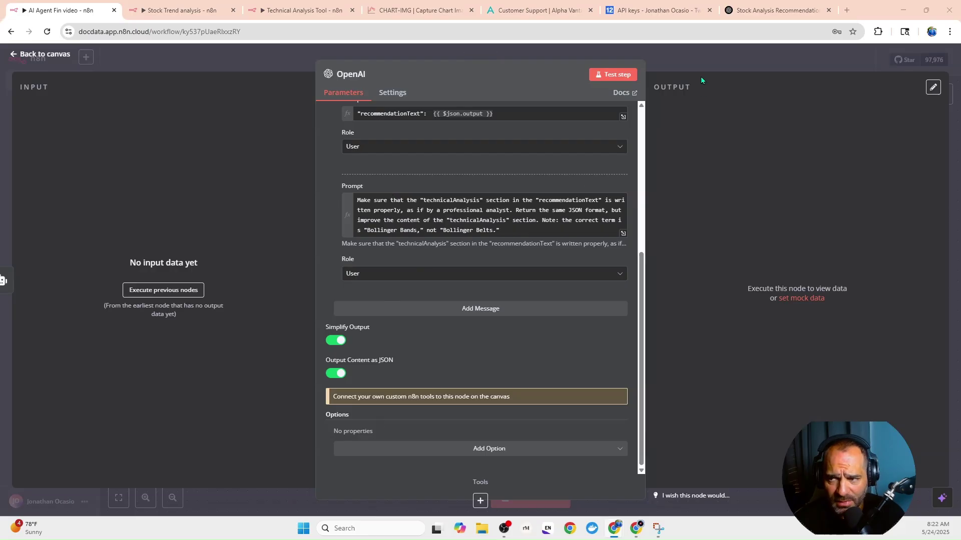
{"action": "left_click", "coordinate": [699, 63]}
Step: Add an HTML node with the Generate HTML template action after the OpenAI node
{"action": "left_click_drag", "start_coordinate": [607, 275], "coordinate": [394, 281]}
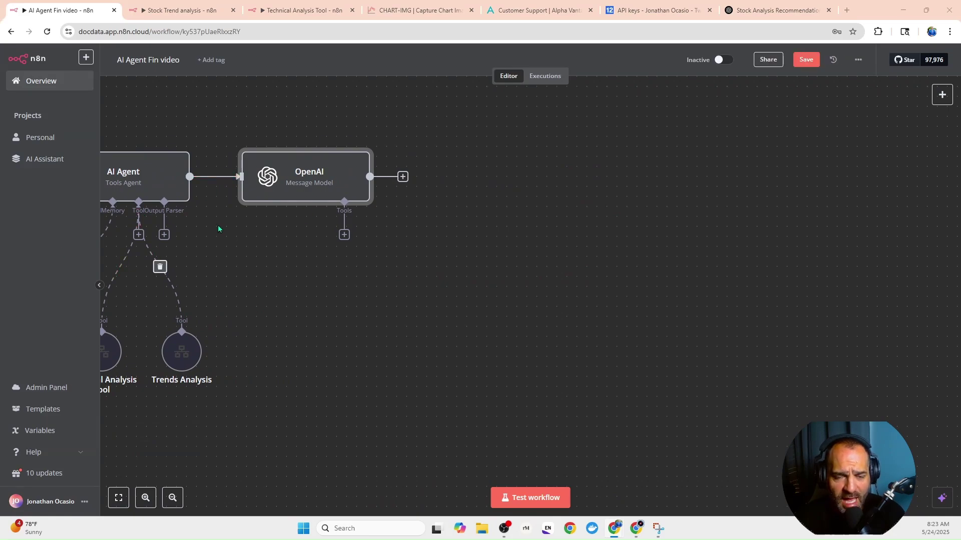
{"action": "left_click", "coordinate": [403, 176]}
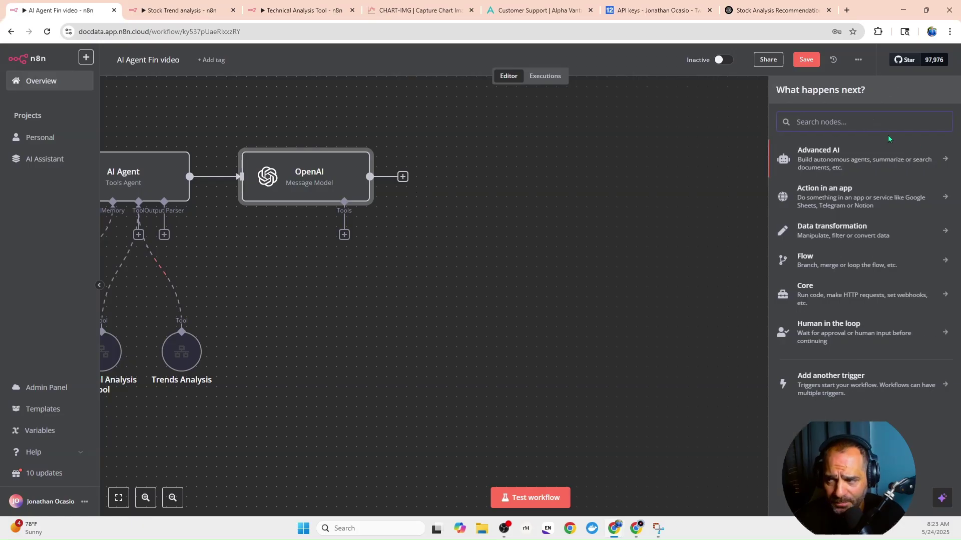
{"action": "type", "text": "htm"}
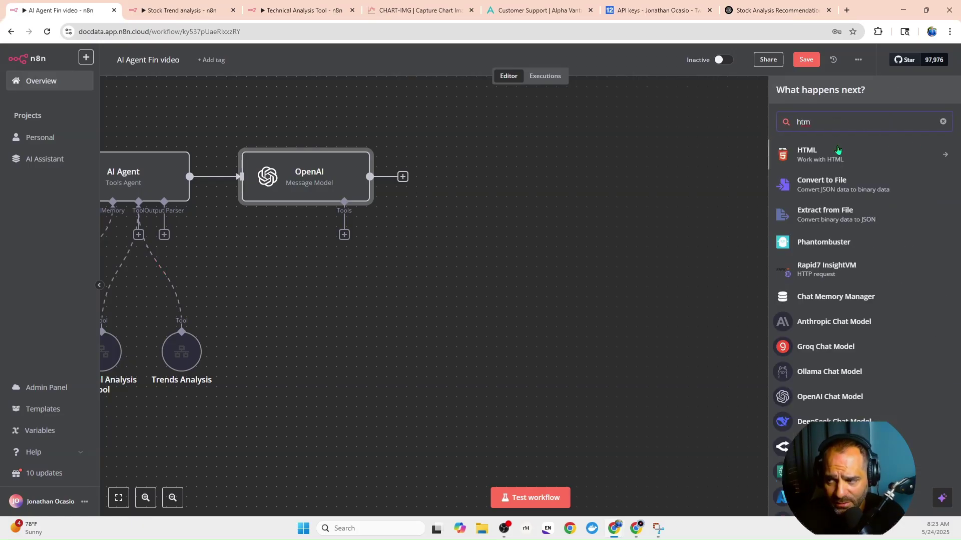
{"action": "left_click", "coordinate": [824, 154]}
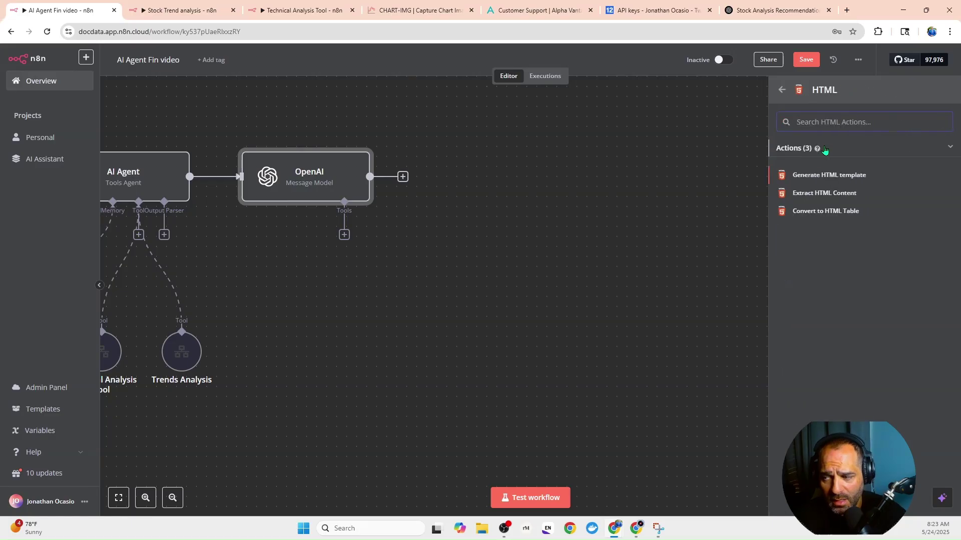
{"action": "left_click", "coordinate": [816, 179]}
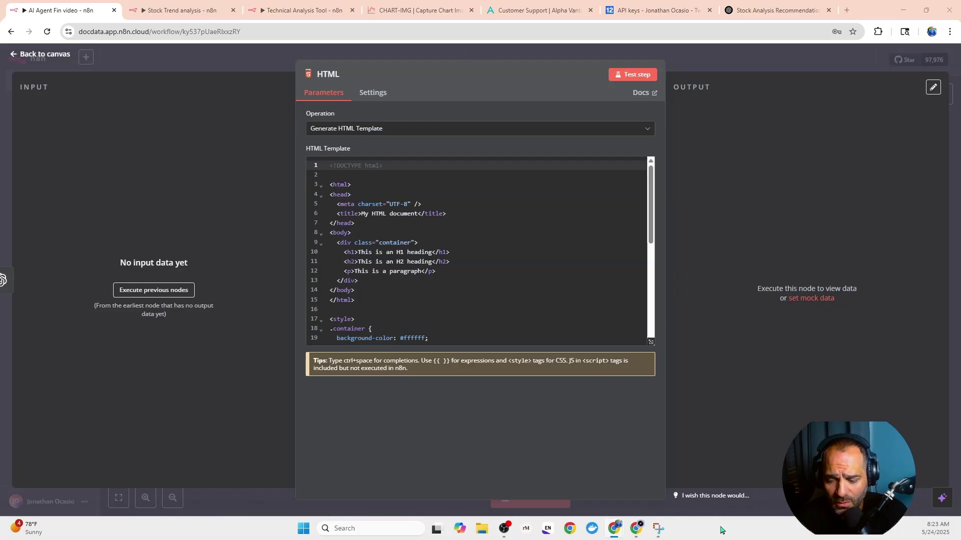
Step: Switch to Gmail, examine the layout of the TSLA email "Your Financial report", and return to n8n
{"action": "left_click", "coordinate": [637, 527]}
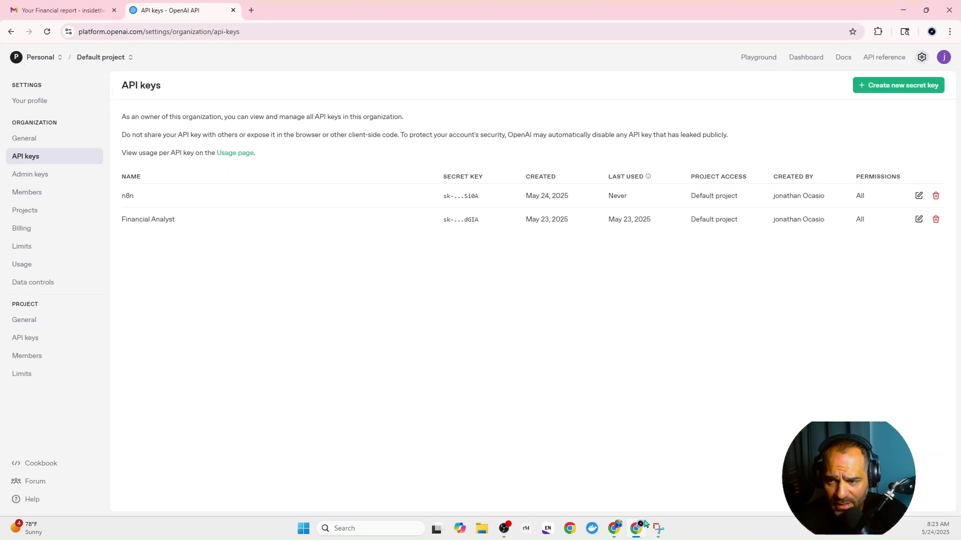
{"action": "left_click", "coordinate": [70, 10]}
{"action": "scroll", "coordinate": [566, 300], "scroll_direction": "up", "scroll_amount": 6}
{"action": "scroll", "coordinate": [566, 300], "scroll_direction": "up", "scroll_amount": 9}
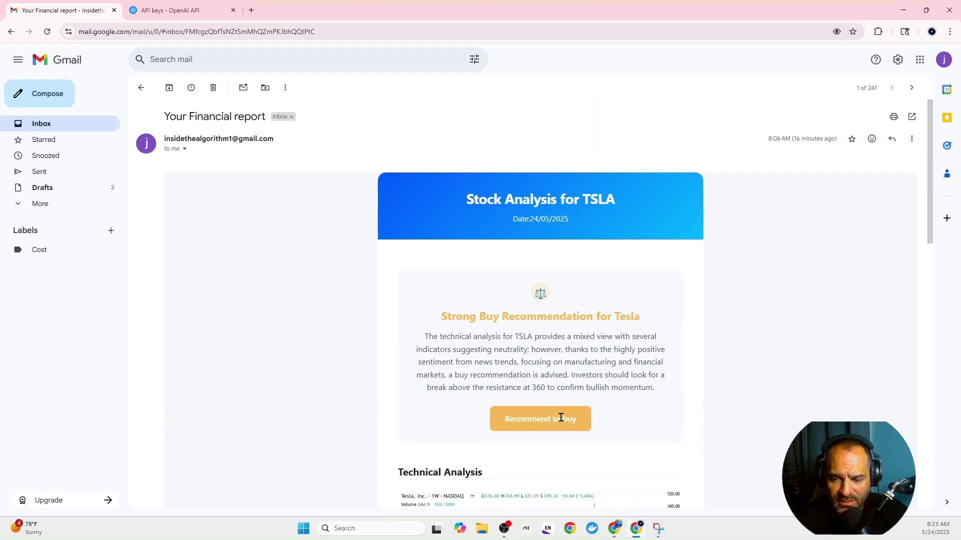
{"action": "scroll", "coordinate": [548, 371], "scroll_direction": "down", "scroll_amount": 5}
{"action": "scroll", "coordinate": [493, 233], "scroll_direction": "up", "scroll_amount": 5}
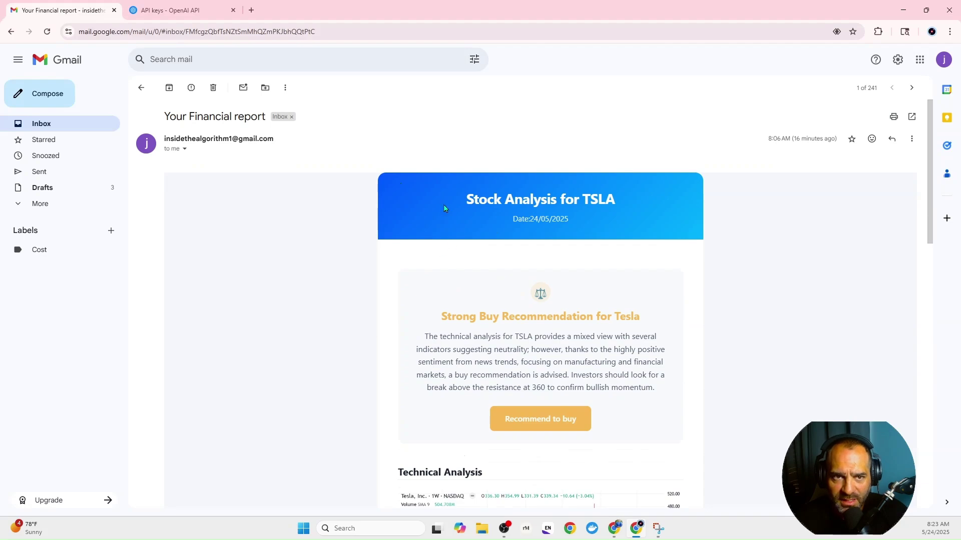
{"action": "left_click", "coordinate": [903, 10]}
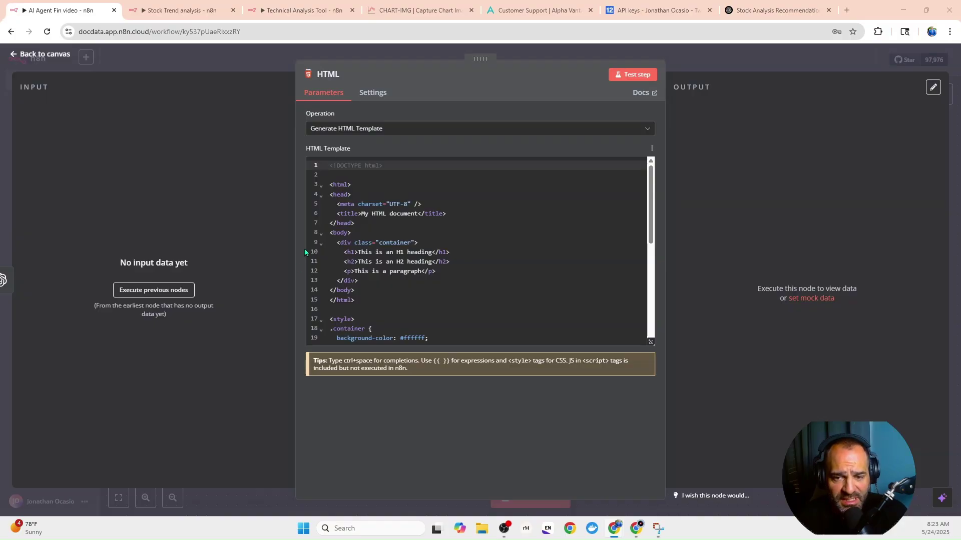
Step: Replace the HTML node's default template with the copied stock analysis report markup, review it in the enlarged editor, and return to the canvas
{"action": "scroll", "coordinate": [406, 267], "scroll_direction": "down", "scroll_amount": 4}
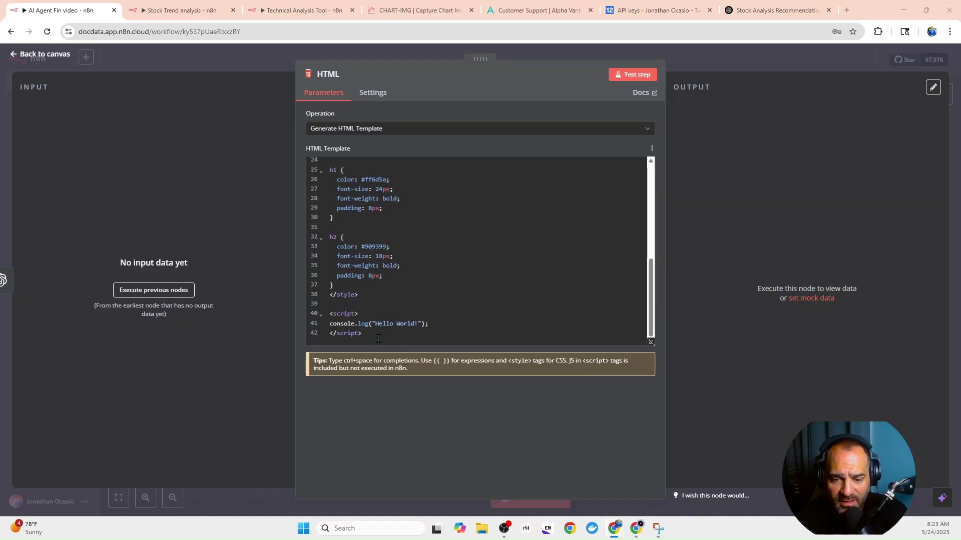
{"action": "left_click_drag", "start_coordinate": [379, 339], "coordinate": [306, 125]}
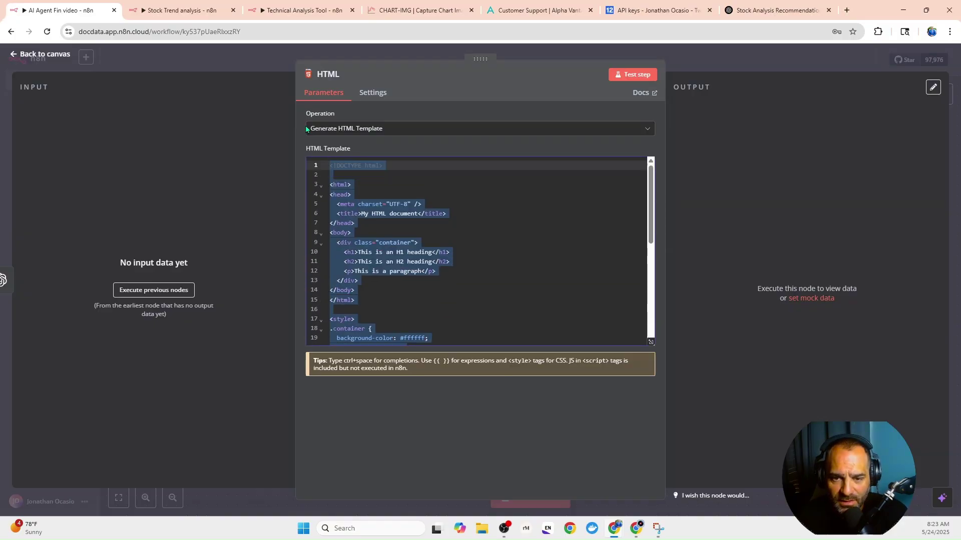
{"action": "right_click", "coordinate": [333, 196]}
{"action": "left_click", "coordinate": [365, 271]}
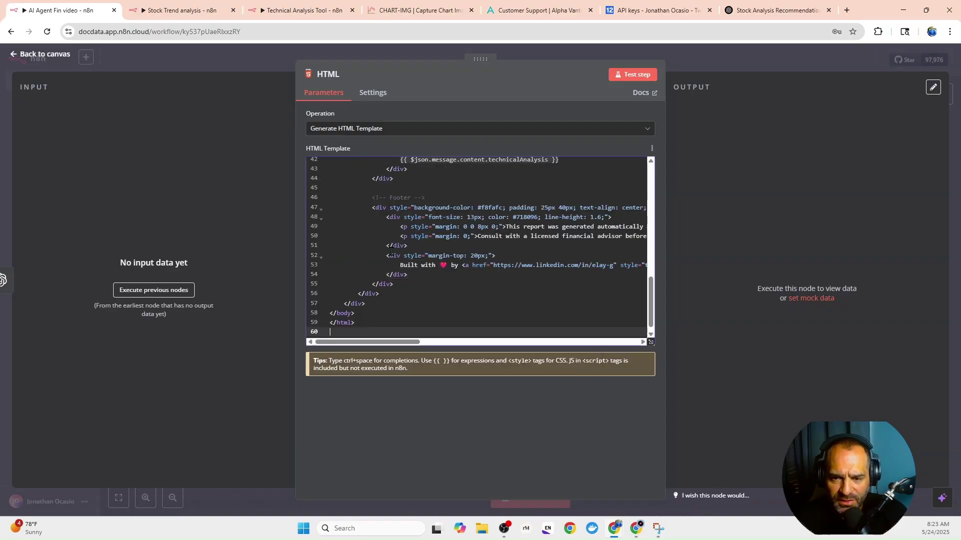
{"action": "left_click", "coordinate": [650, 342]}
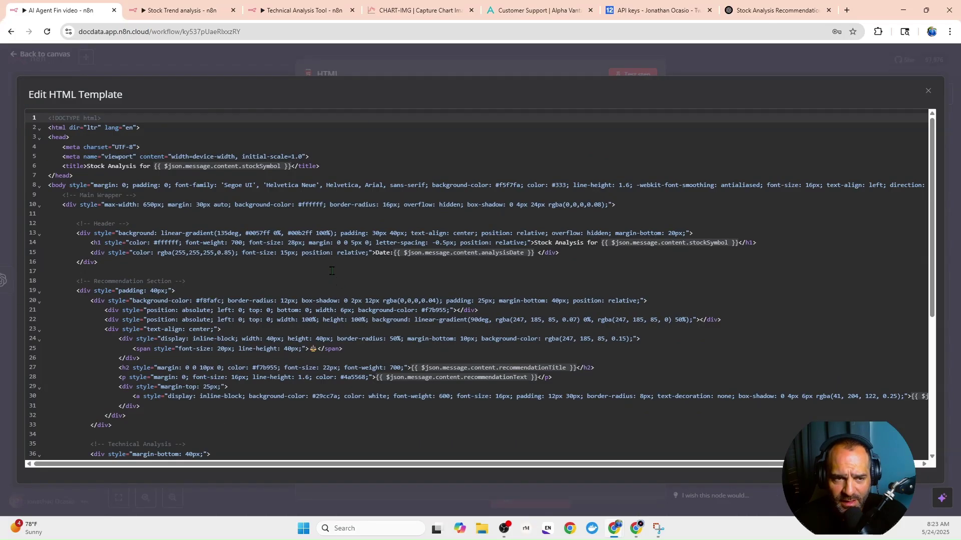
{"action": "scroll", "coordinate": [331, 270], "scroll_direction": "down", "scroll_amount": 5}
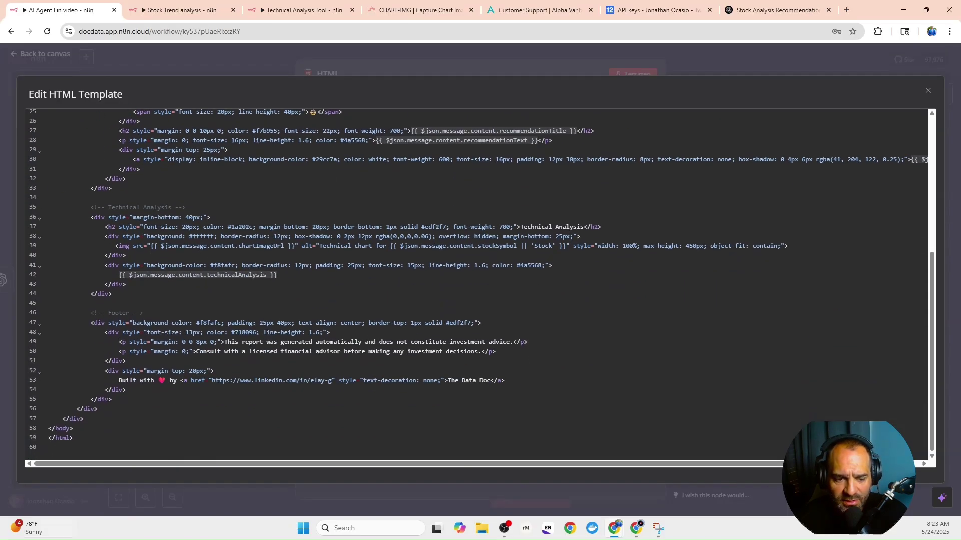
{"action": "left_click", "coordinate": [314, 64]}
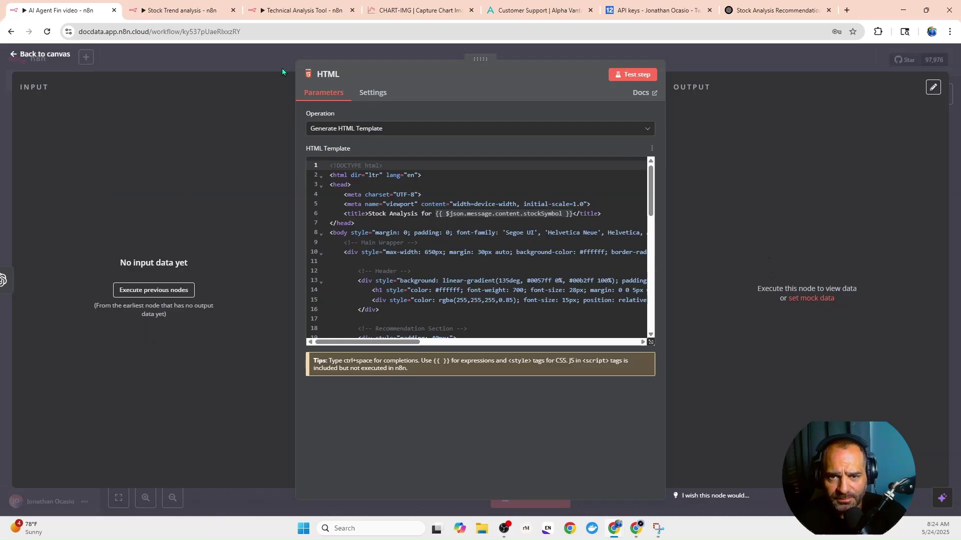
{"action": "left_click", "coordinate": [253, 63]}
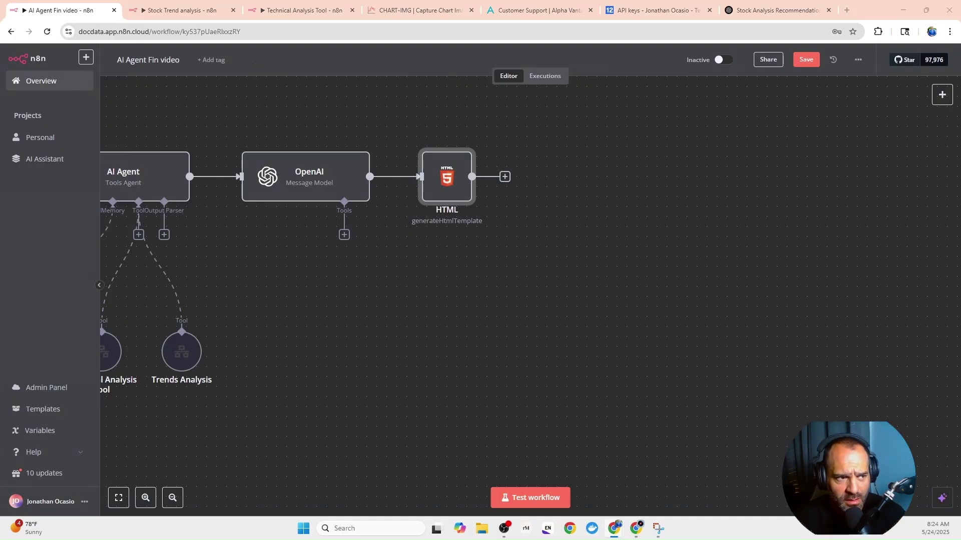
Step: Add a Code node after the HTML node and replace its default JavaScript with the copied script that updates the report HTML
{"action": "left_click", "coordinate": [506, 177]}
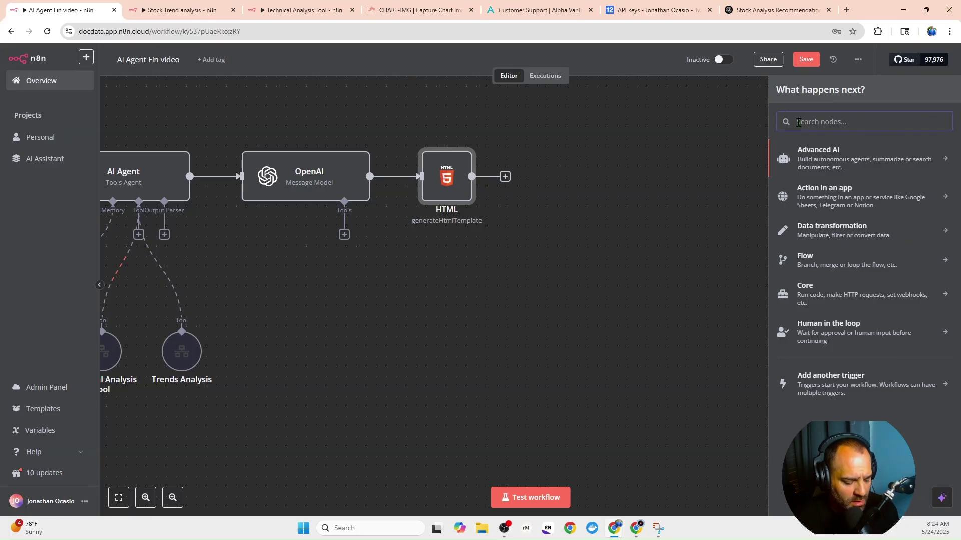
{"action": "type", "text": "code"}
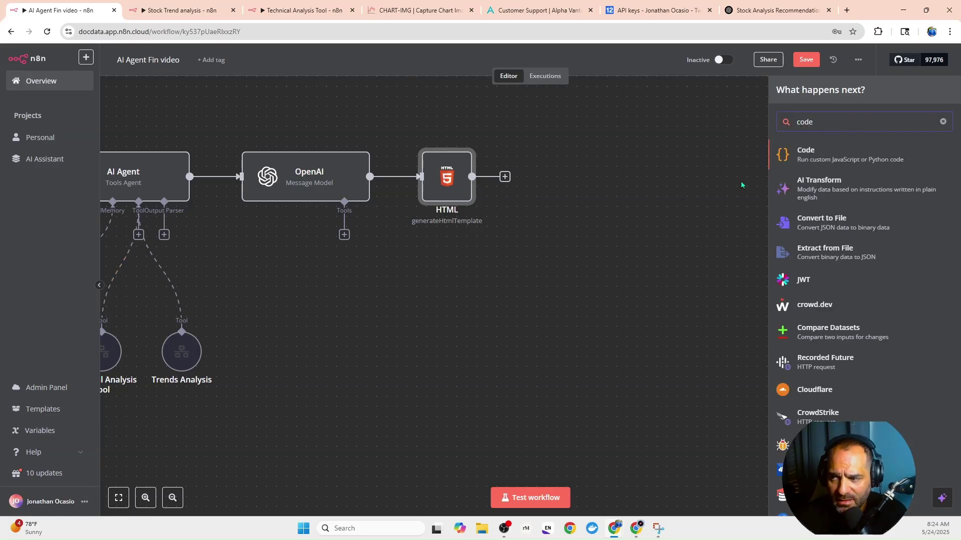
{"action": "left_click", "coordinate": [815, 166]}
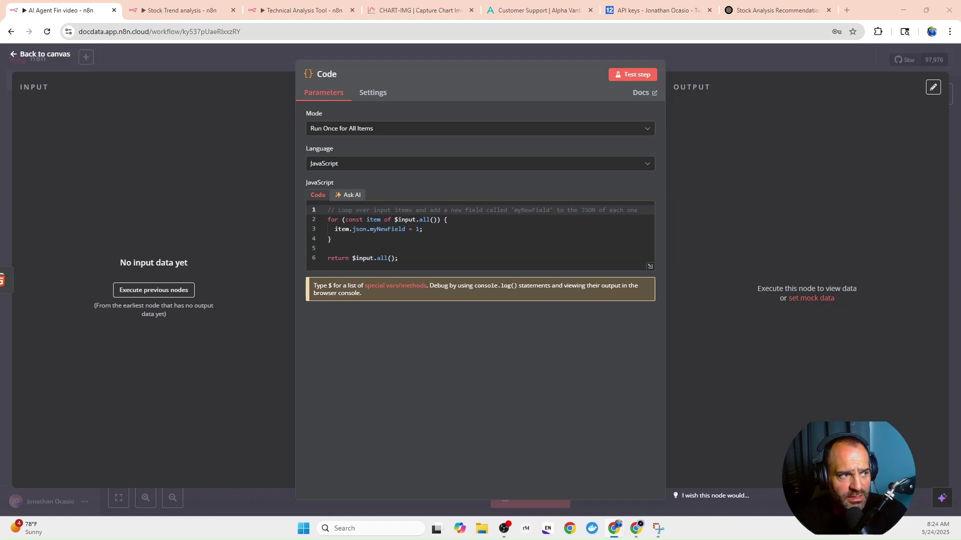
{"action": "key", "text": "ctrl+a"}
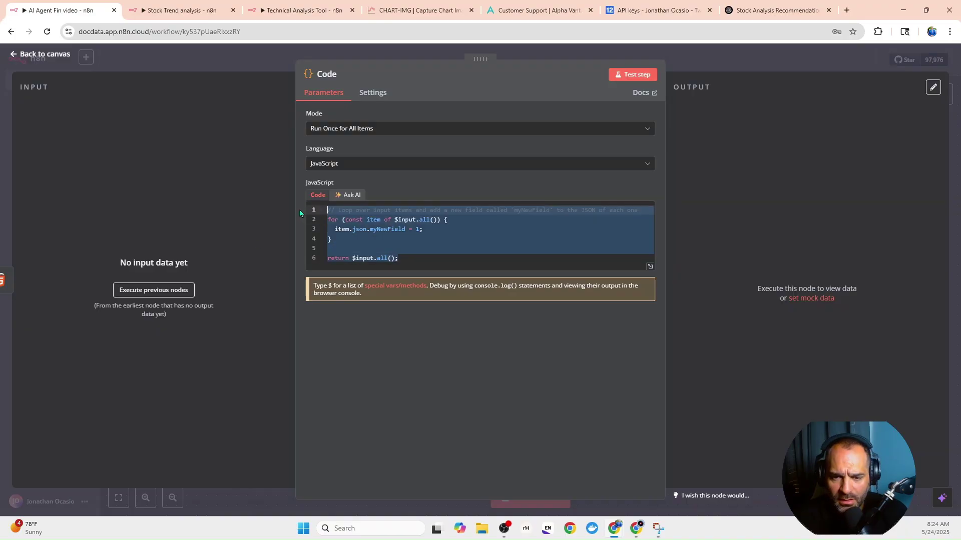
{"action": "right_click", "coordinate": [343, 220]}
{"action": "left_click", "coordinate": [360, 298]}
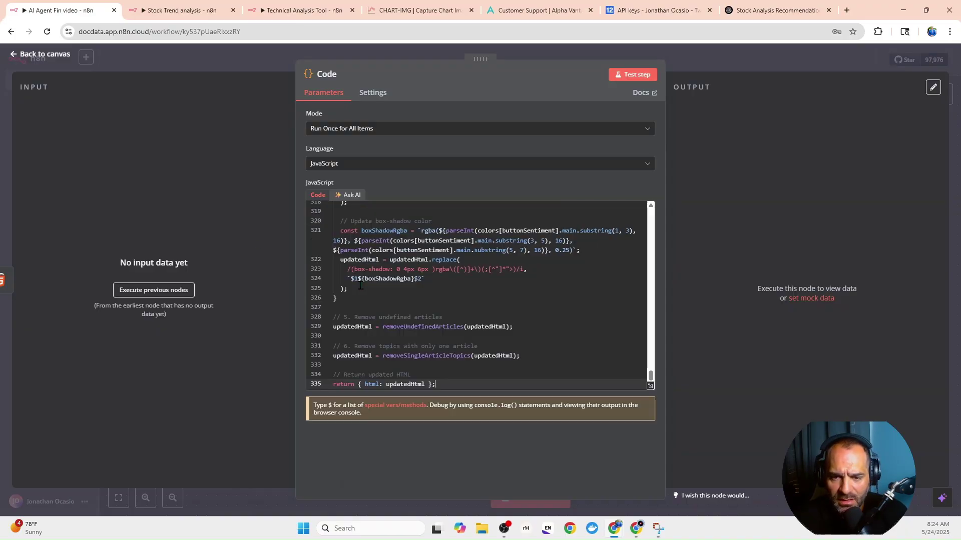
Step: Review the Code node's full JavaScript in the enlarged editor, from the article-removal functions to the returned HTML, and return to the canvas
{"action": "left_click", "coordinate": [650, 387]}
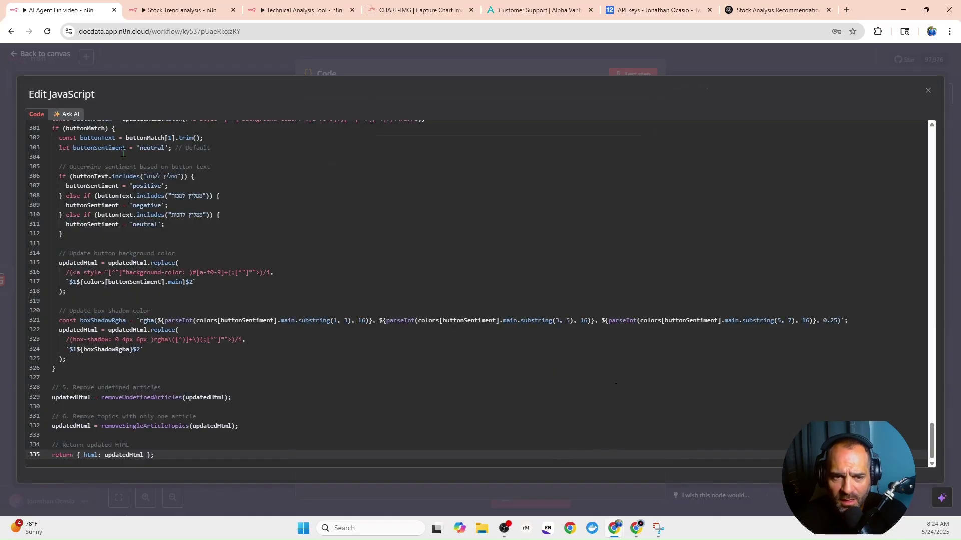
{"action": "scroll", "coordinate": [145, 239], "scroll_direction": "up", "scroll_amount": 12}
{"action": "scroll", "coordinate": [145, 238], "scroll_direction": "up", "scroll_amount": 20}
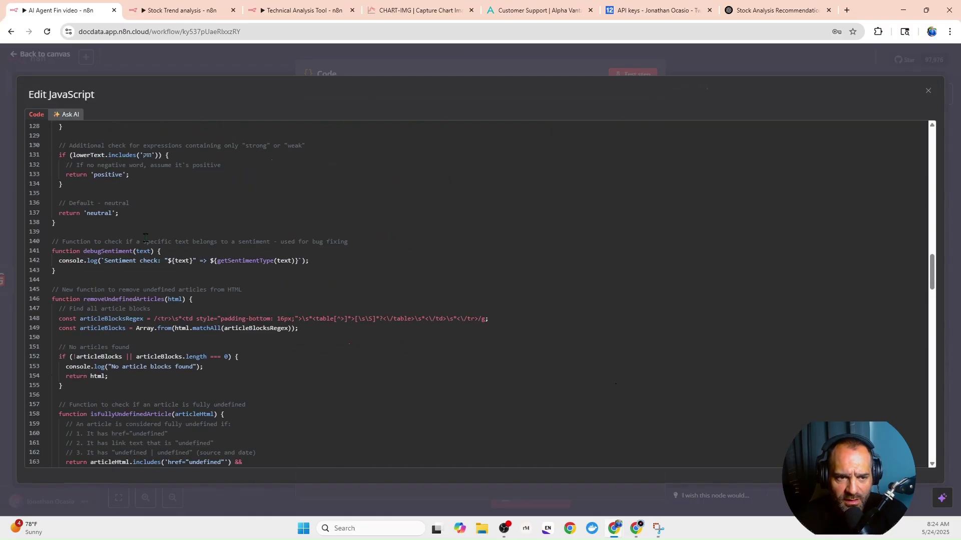
{"action": "scroll", "coordinate": [145, 239], "scroll_direction": "up", "scroll_amount": 8}
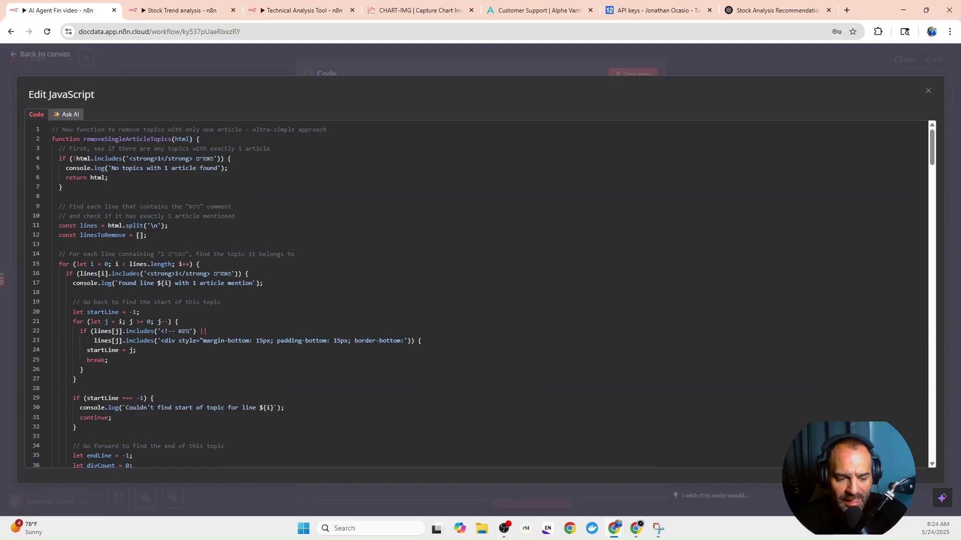
{"action": "scroll", "coordinate": [121, 389], "scroll_direction": "down", "scroll_amount": 5}
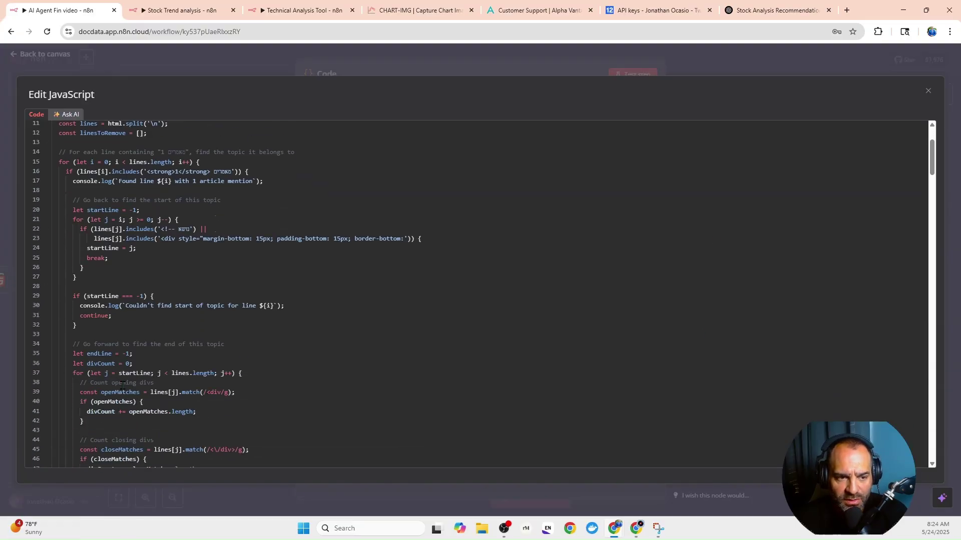
{"action": "scroll", "coordinate": [122, 385], "scroll_direction": "down", "scroll_amount": 2}
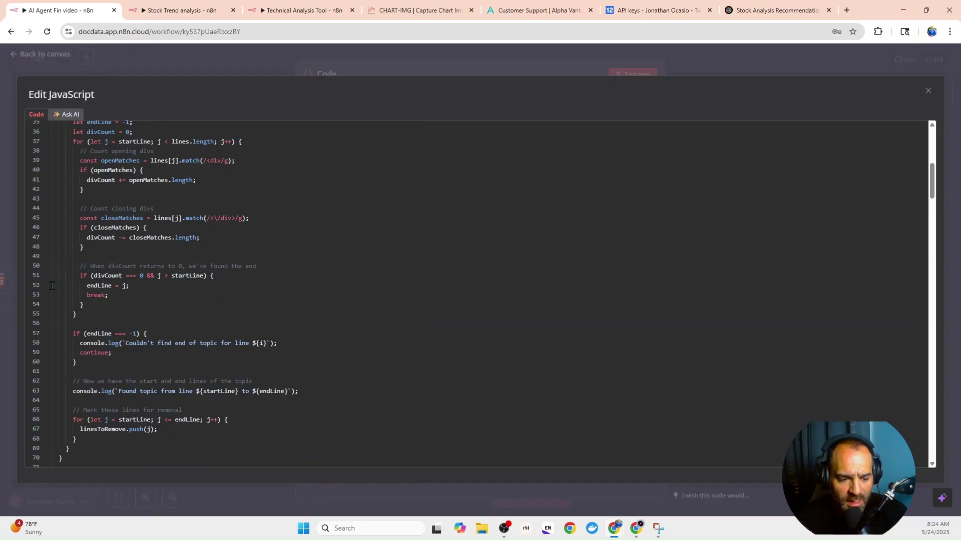
{"action": "scroll", "coordinate": [52, 286], "scroll_direction": "down", "scroll_amount": 6}
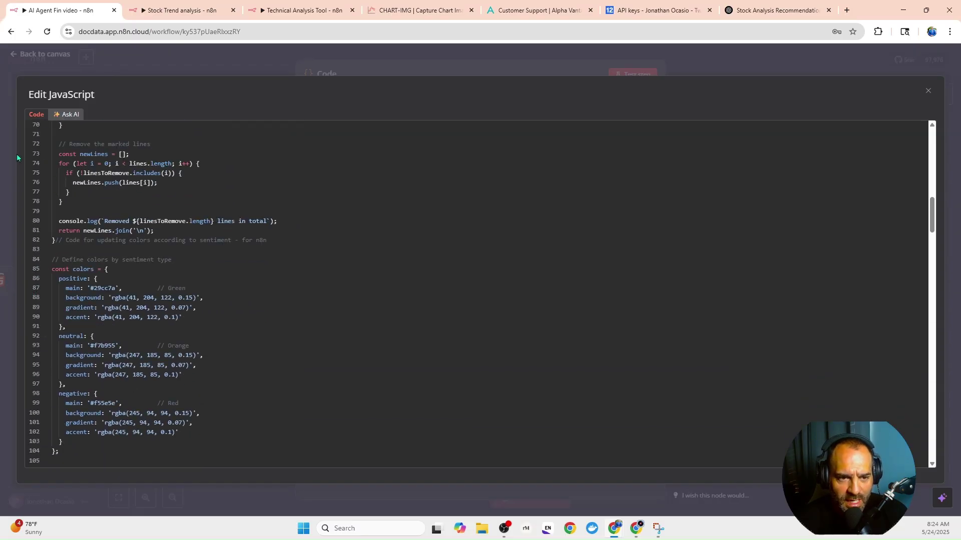
{"action": "scroll", "coordinate": [123, 252], "scroll_direction": "down", "scroll_amount": 3}
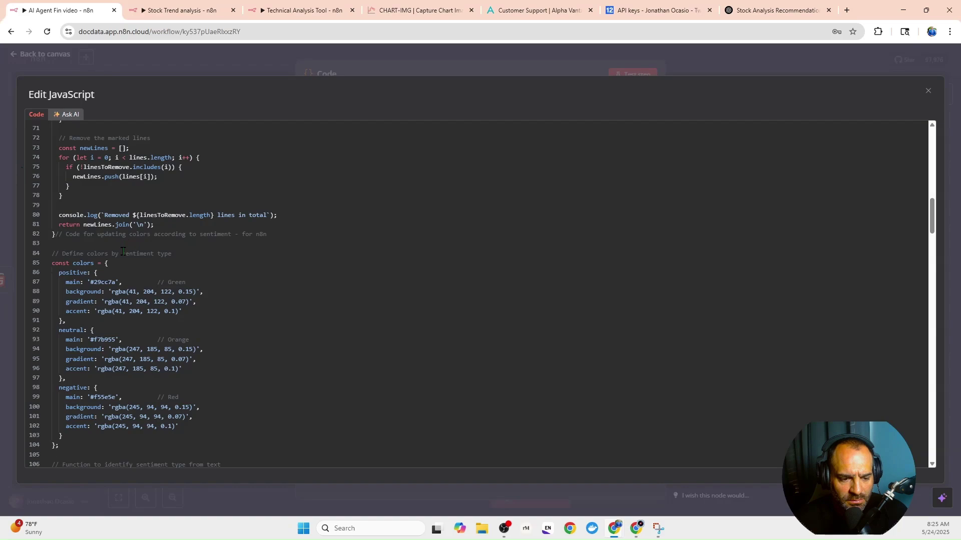
{"action": "scroll", "coordinate": [123, 251], "scroll_direction": "down", "scroll_amount": 4}
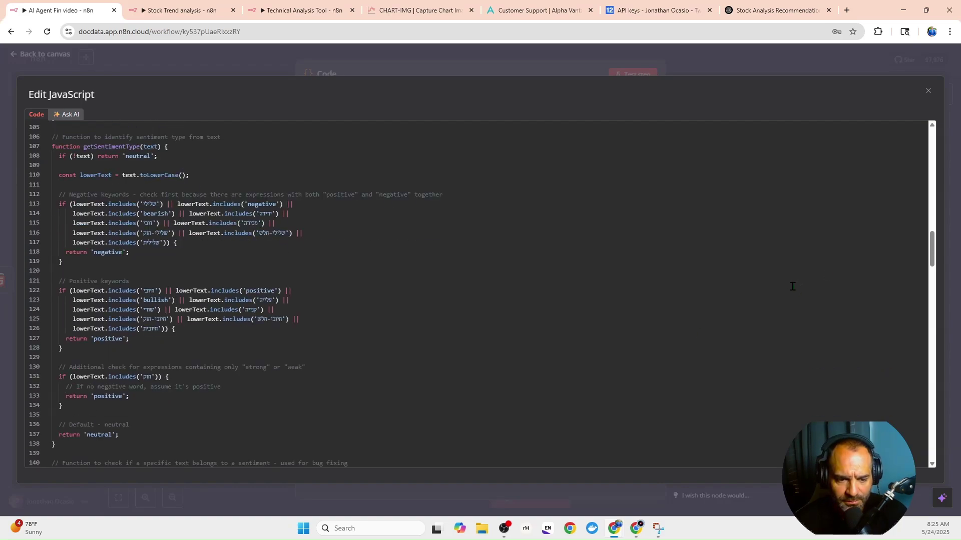
{"action": "scroll", "coordinate": [792, 286], "scroll_direction": "down", "scroll_amount": 10}
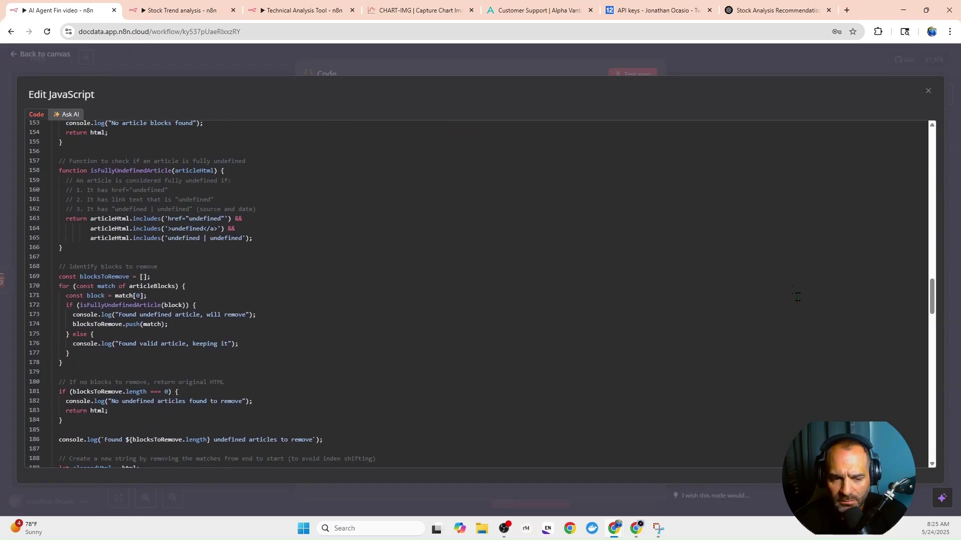
{"action": "scroll", "coordinate": [799, 296], "scroll_direction": "down", "scroll_amount": 7}
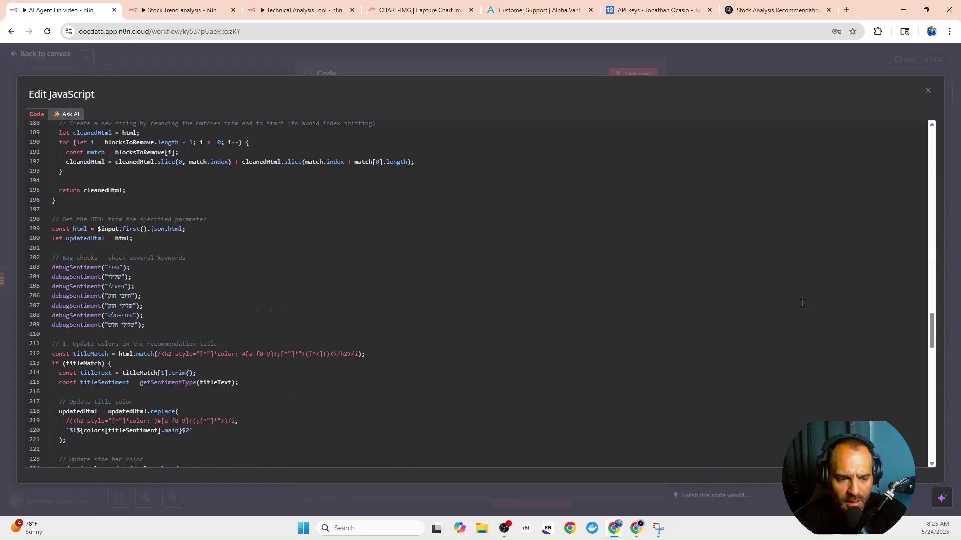
{"action": "scroll", "coordinate": [801, 303], "scroll_direction": "down", "scroll_amount": 7}
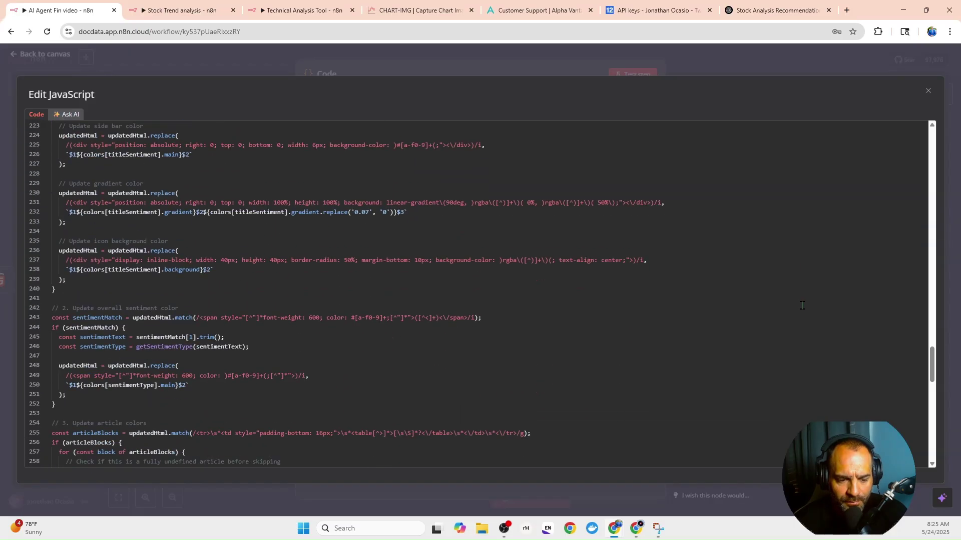
{"action": "scroll", "coordinate": [802, 305], "scroll_direction": "down", "scroll_amount": 2}
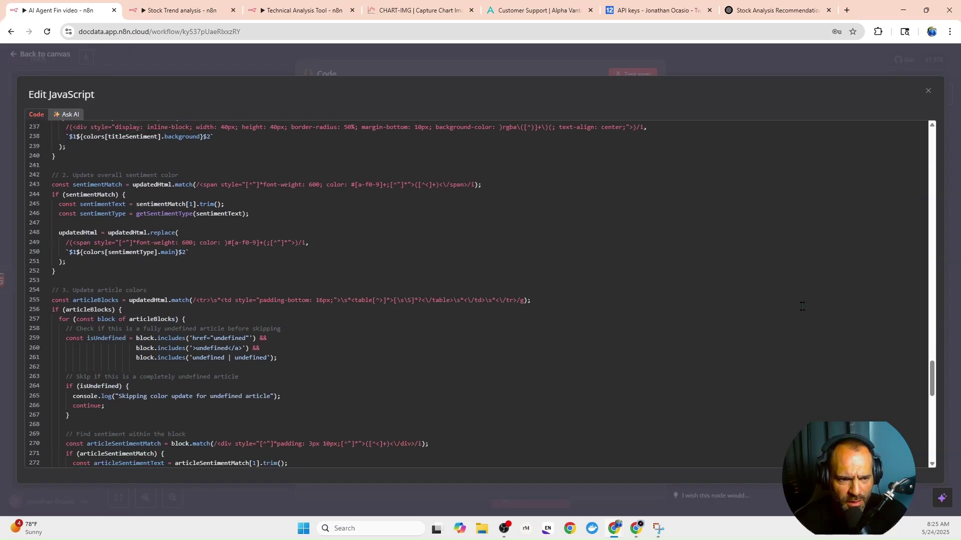
{"action": "scroll", "coordinate": [801, 306], "scroll_direction": "down", "scroll_amount": 12}
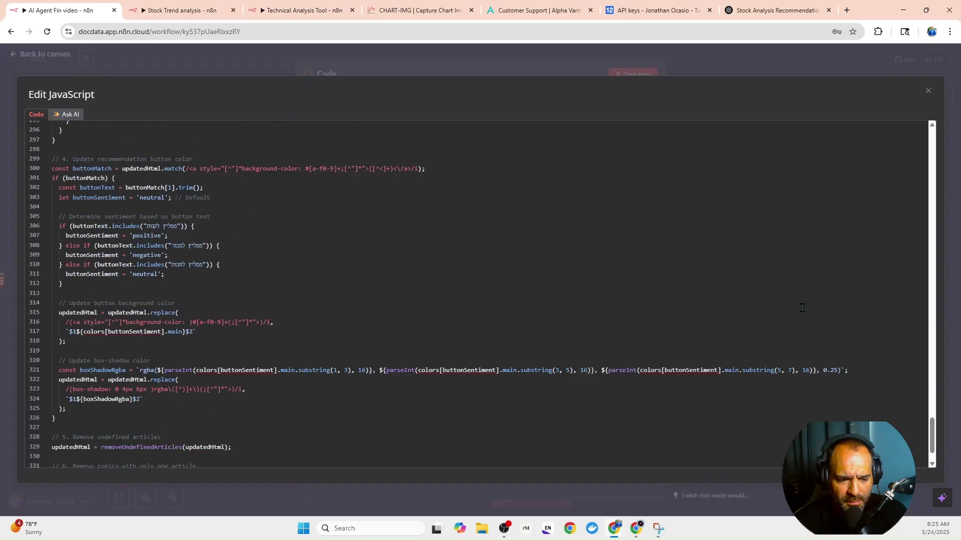
{"action": "scroll", "coordinate": [802, 308], "scroll_direction": "down", "scroll_amount": 1}
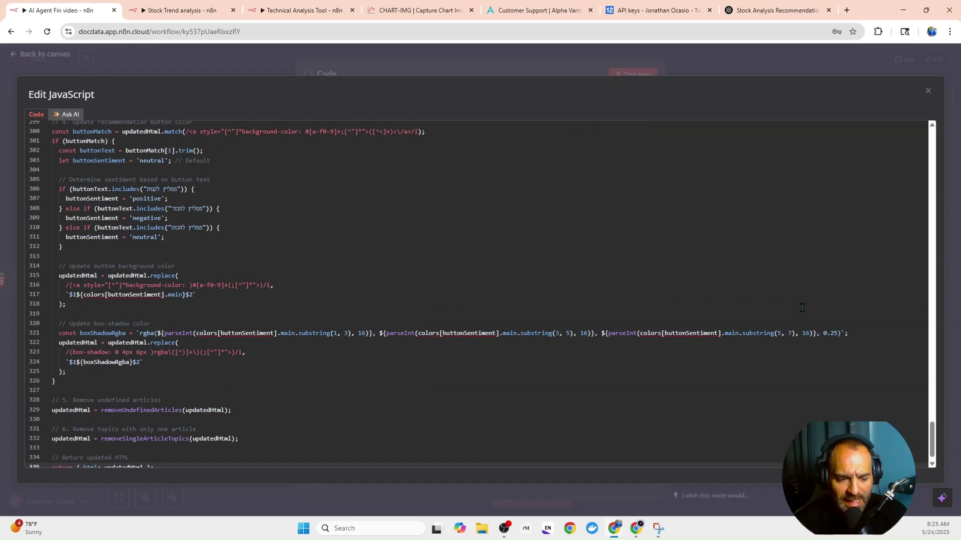
{"action": "scroll", "coordinate": [801, 308], "scroll_direction": "down", "scroll_amount": 1}
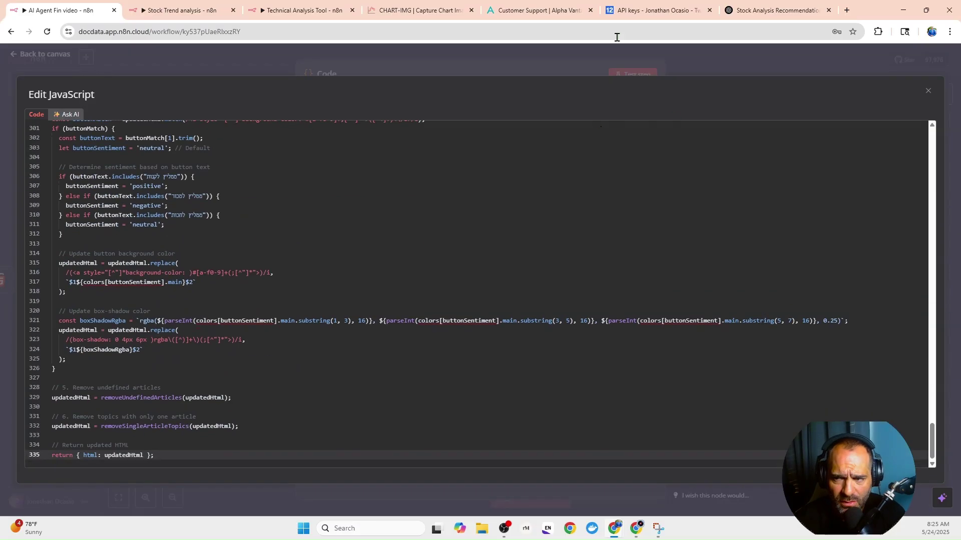
{"action": "left_click", "coordinate": [589, 58]}
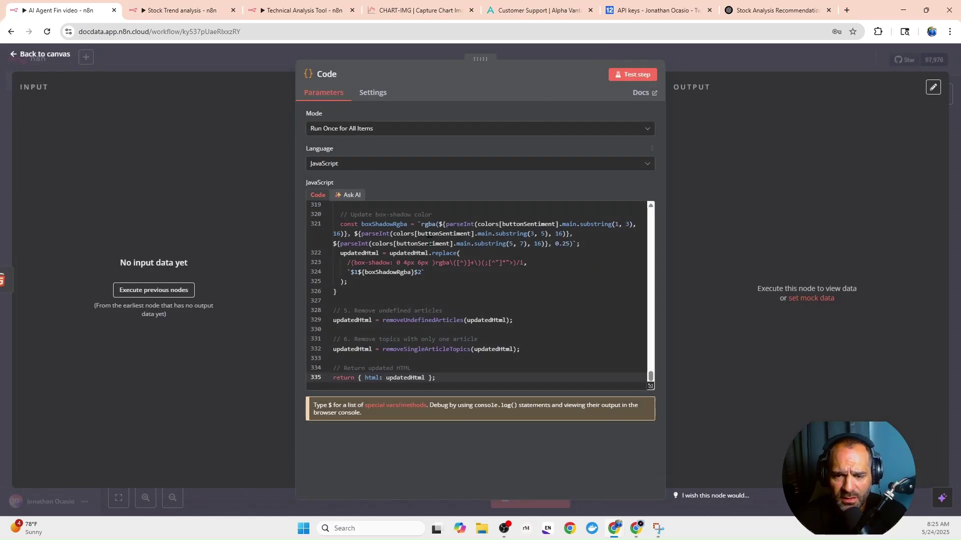
{"action": "left_click", "coordinate": [692, 60]}
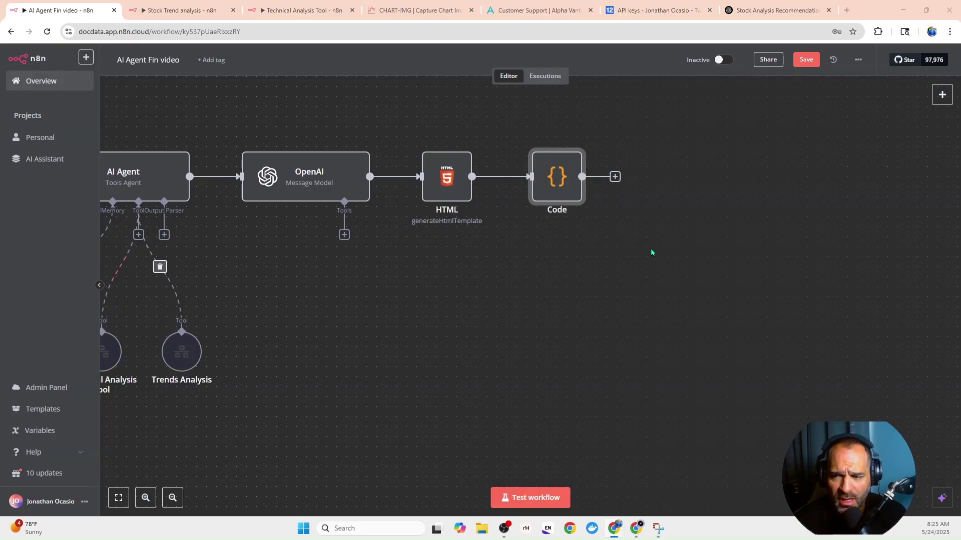
Step: Add a Gmail node with the Send a message action after the Code node and fill in the recipient's e-mail address
{"action": "left_click", "coordinate": [615, 177]}
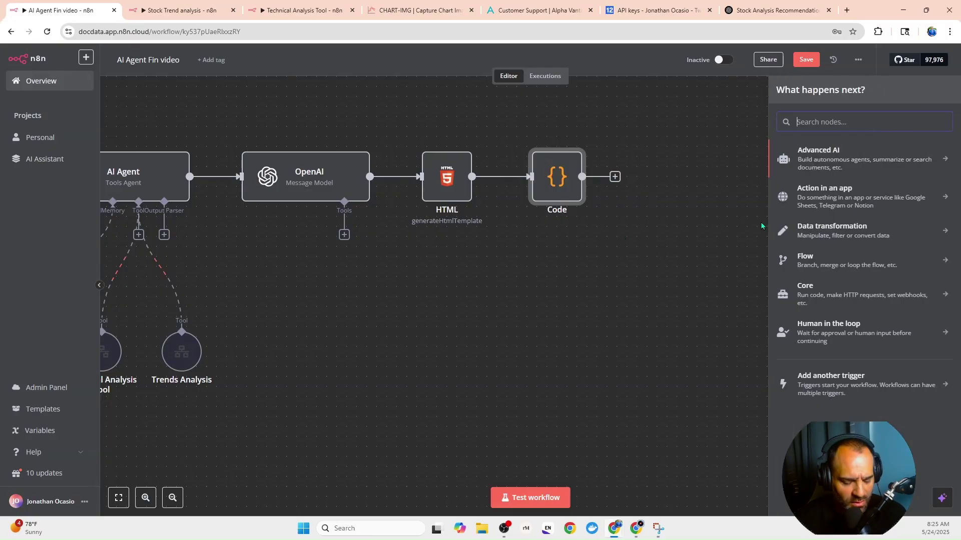
{"action": "type", "text": "gmail"}
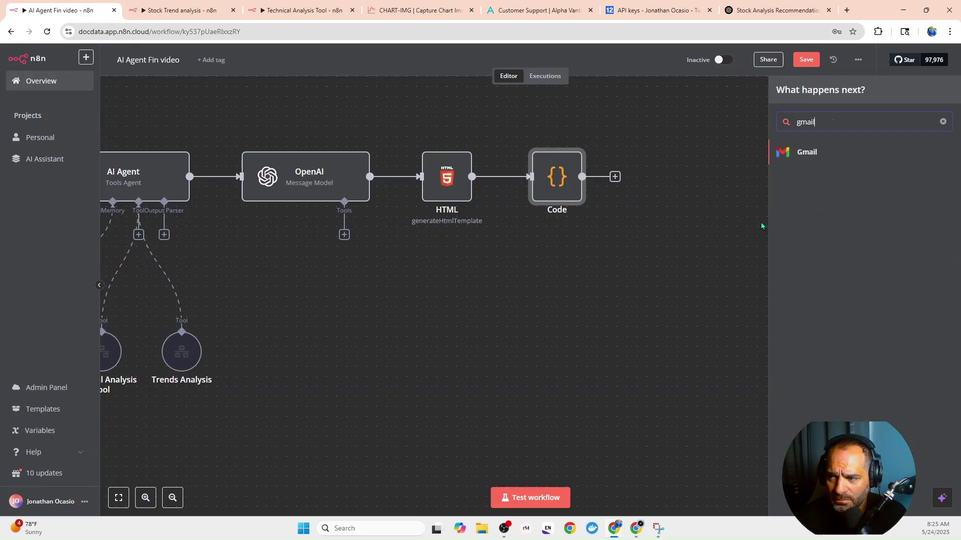
{"action": "left_click", "coordinate": [802, 153]}
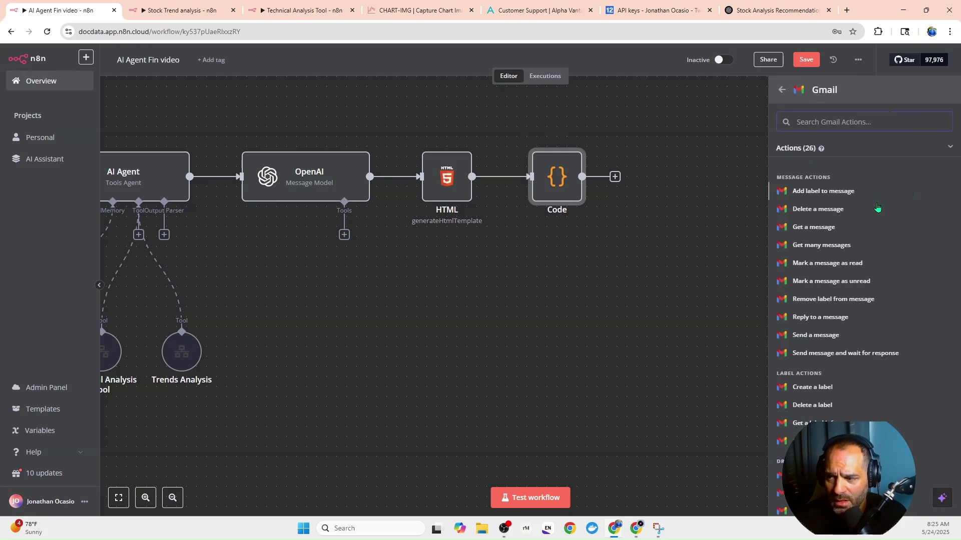
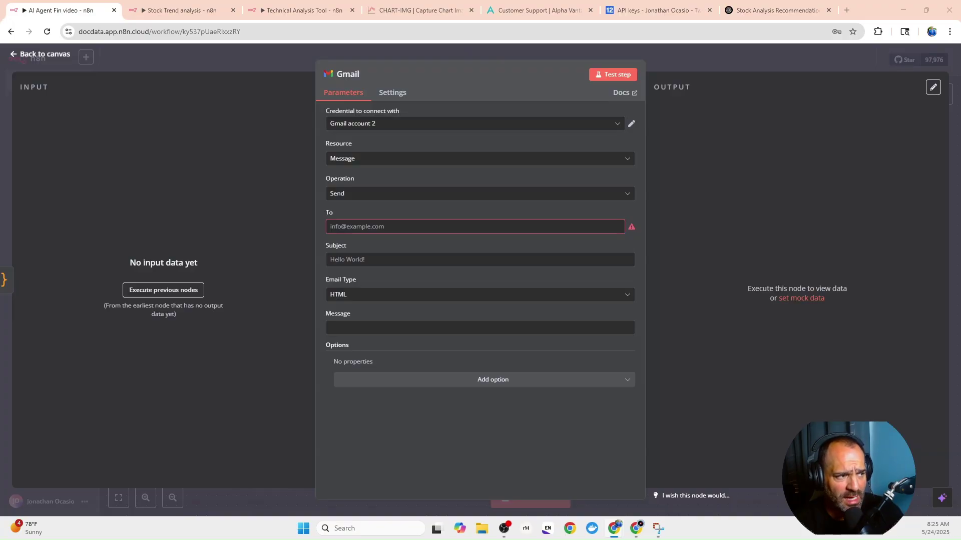
{"action": "left_click", "coordinate": [379, 227]}
{"action": "right_click", "coordinate": [379, 228]}
{"action": "left_click", "coordinate": [414, 328]}
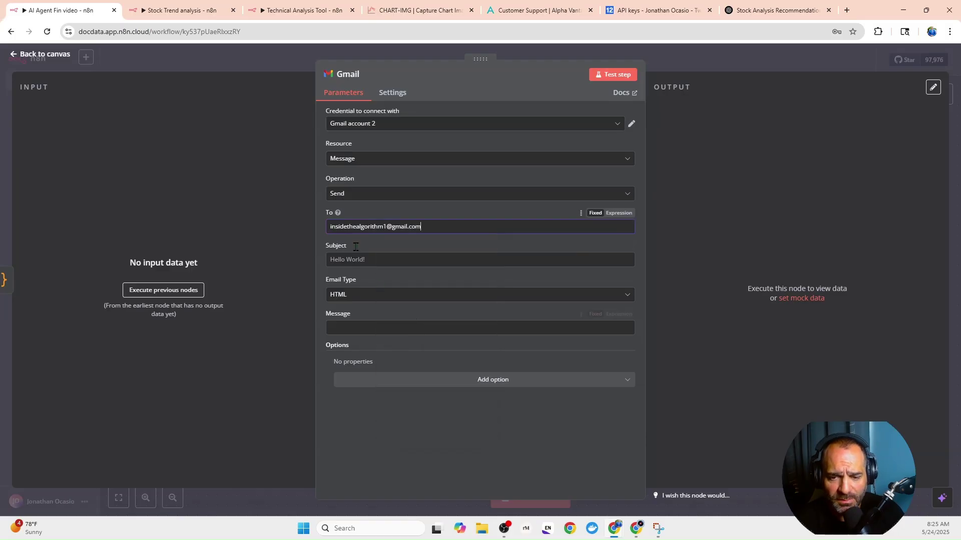
{"action": "left_click", "coordinate": [275, 70]}
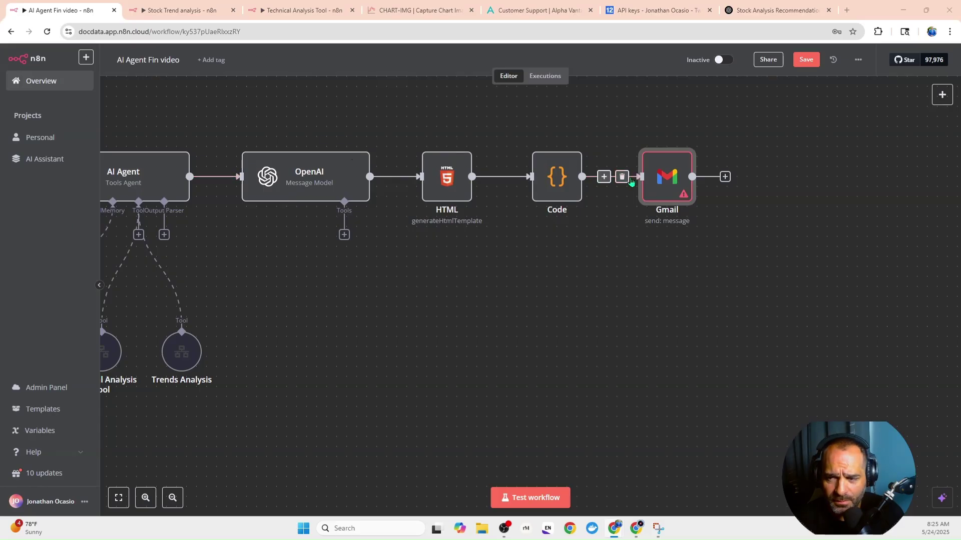
Step: Set the Gmail node's subject to "Your Financial report" and its message to the expression {{ $json.html }}, and return to the canvas
{"action": "double_click", "coordinate": [646, 176]}
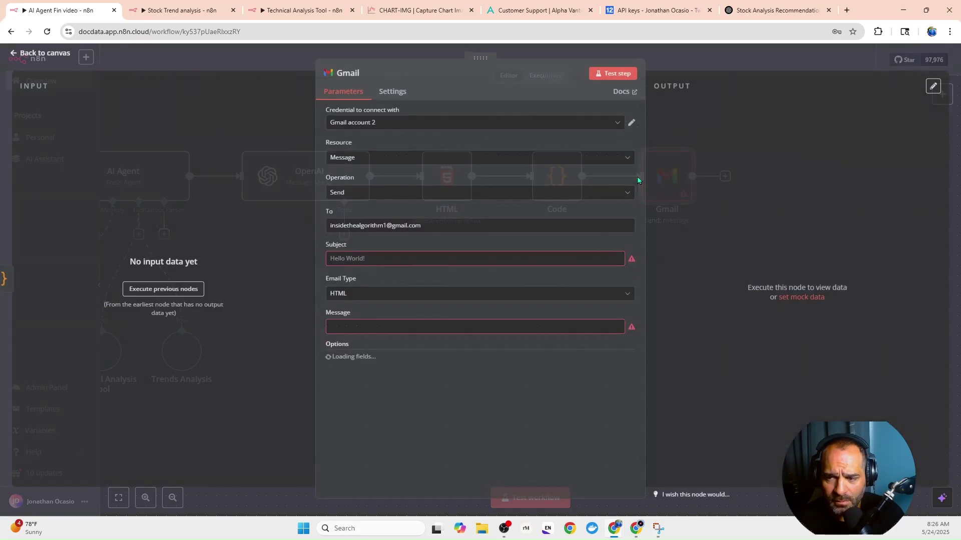
{"action": "right_click", "coordinate": [378, 262]}
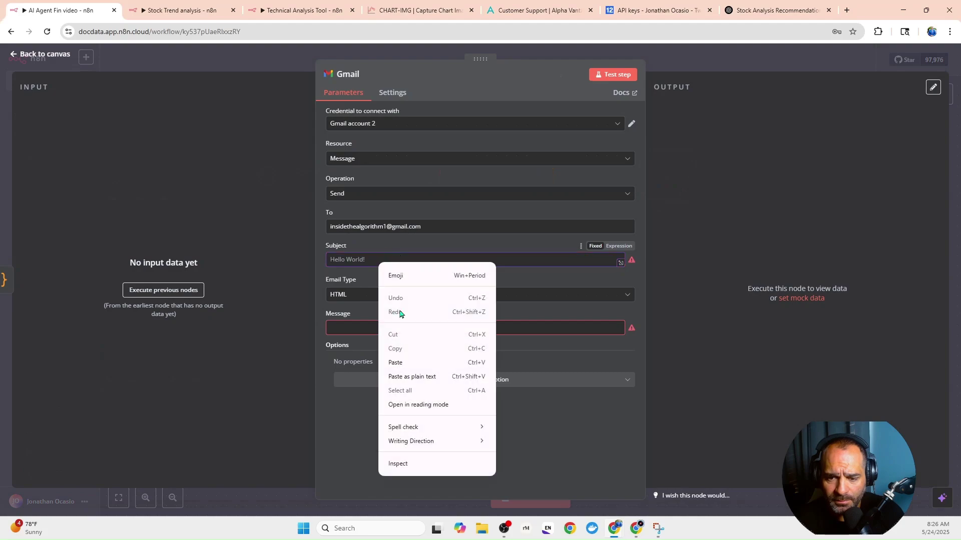
{"action": "left_click", "coordinate": [402, 364]}
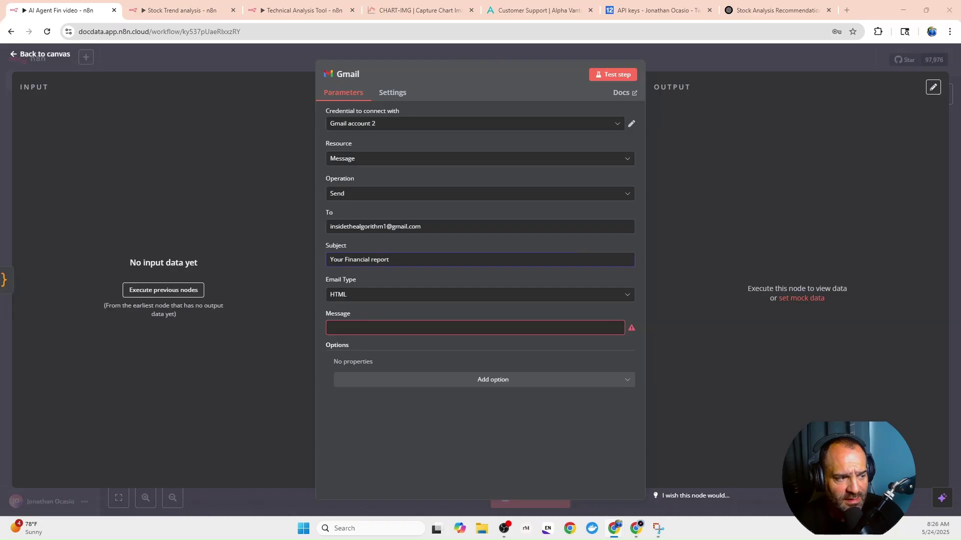
{"action": "right_click", "coordinate": [344, 326]}
{"action": "left_click", "coordinate": [360, 210]}
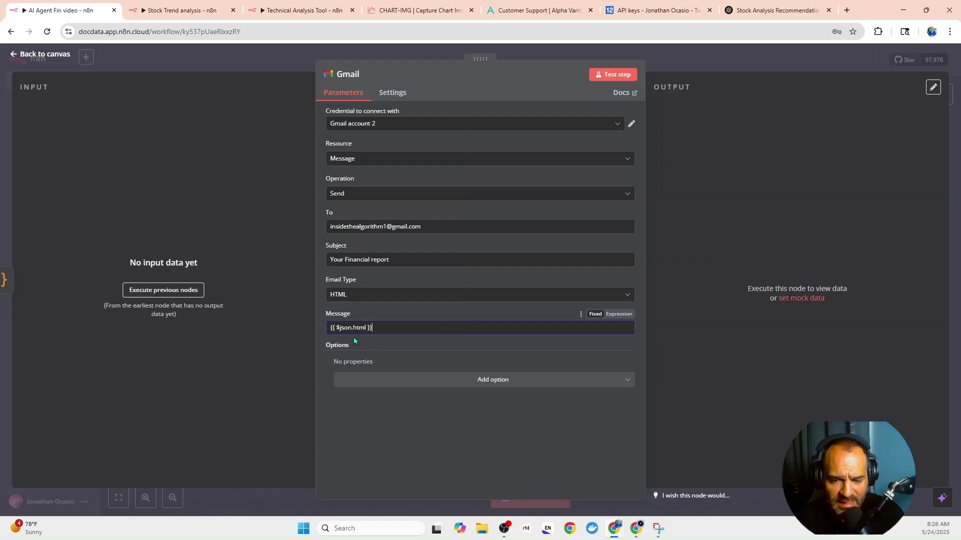
{"action": "left_click", "coordinate": [630, 317]}
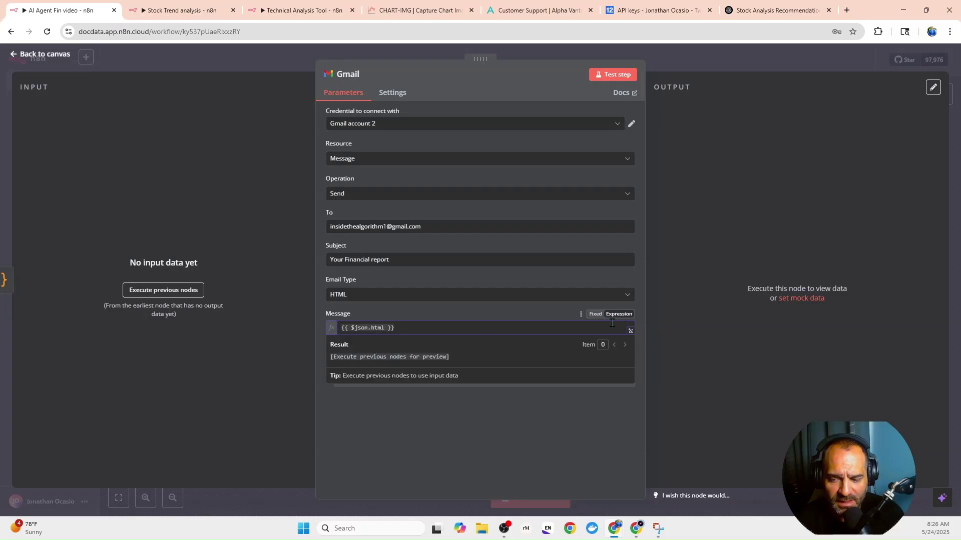
{"action": "key", "text": "Escape"}
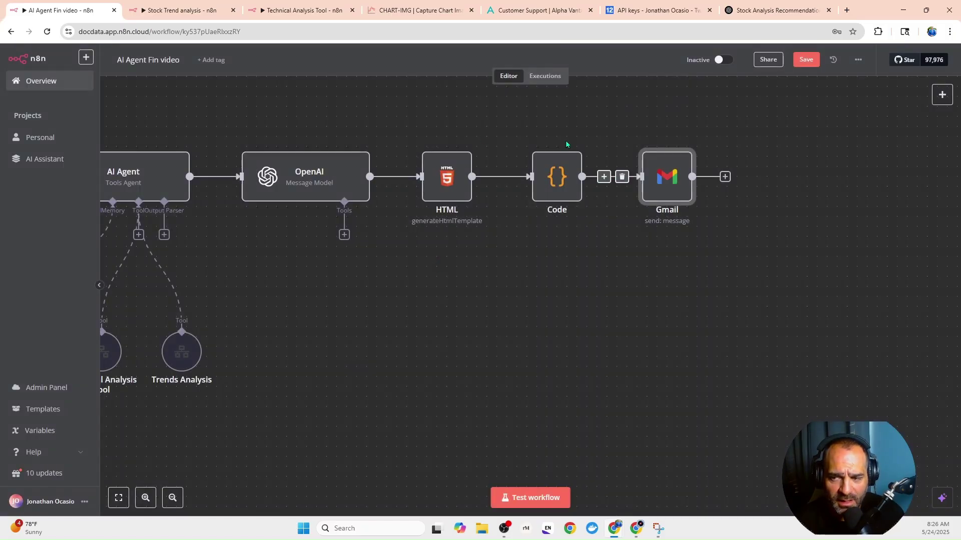
{"action": "left_click_drag", "start_coordinate": [348, 325], "coordinate": [550, 314]}
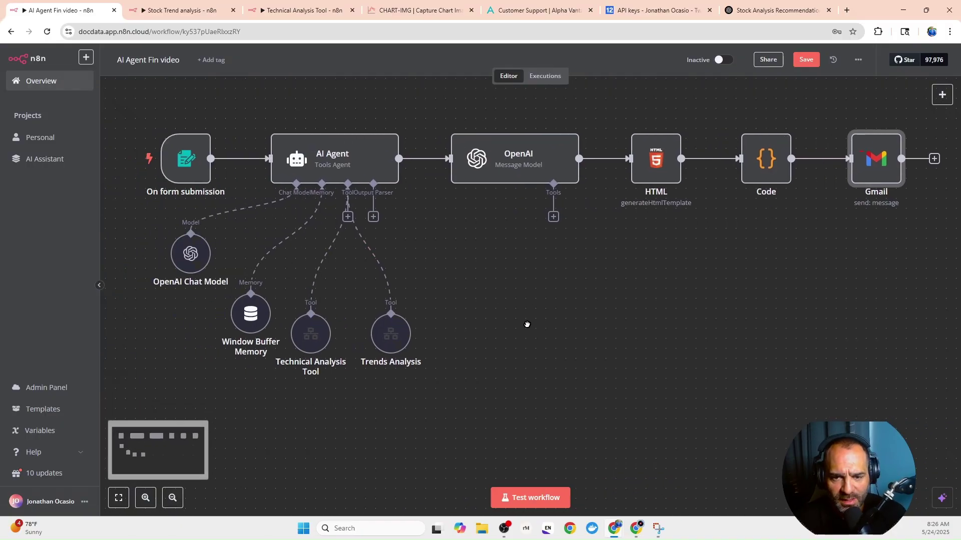
Step: Save the workflow with its newly added Gmail node
{"action": "left_click", "coordinate": [173, 498]}
{"action": "left_click_drag", "start_coordinate": [311, 259], "coordinate": [245, 250]}
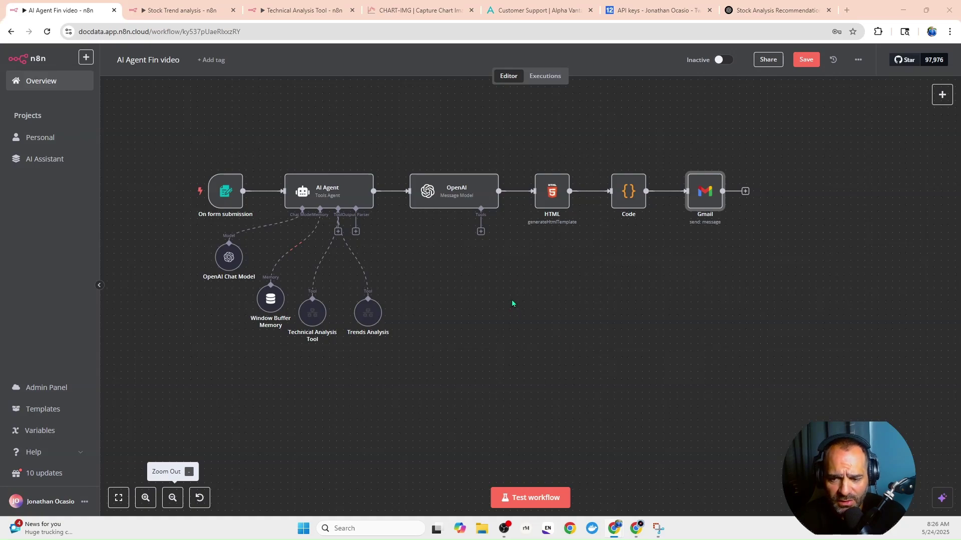
{"action": "left_click_drag", "start_coordinate": [517, 307], "coordinate": [451, 243]}
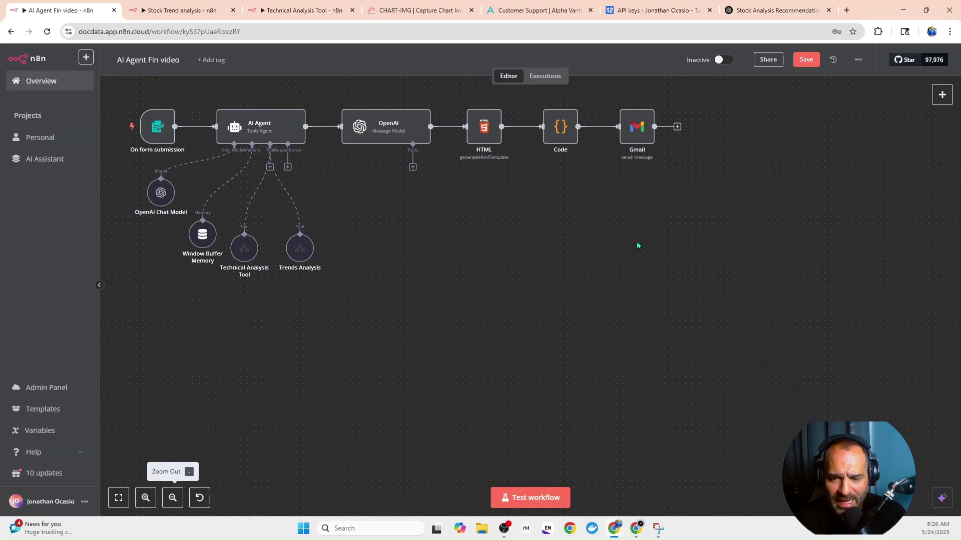
{"action": "left_click", "coordinate": [803, 60]}
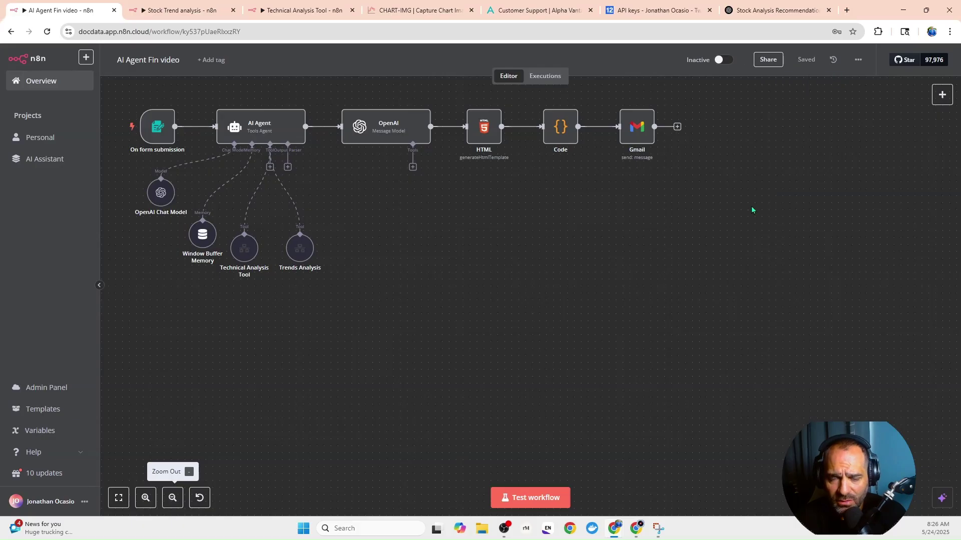
Step: Review the Trends Analysis Tool node chain in the Stock Trend analysis workflow, then return to the AI Agent Fin video workflow
{"action": "left_click", "coordinate": [943, 95]}
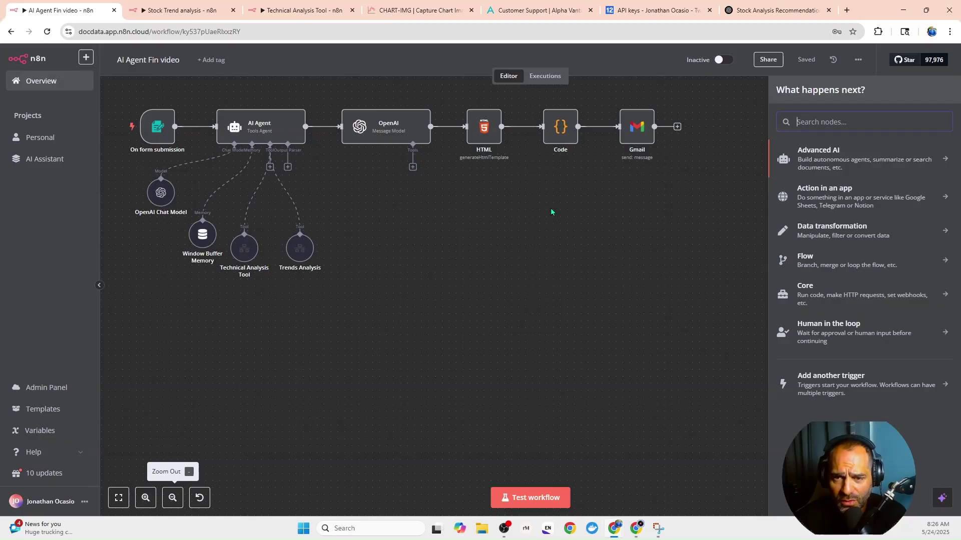
{"action": "scroll", "coordinate": [647, 230], "scroll_direction": "up", "scroll_amount": 1}
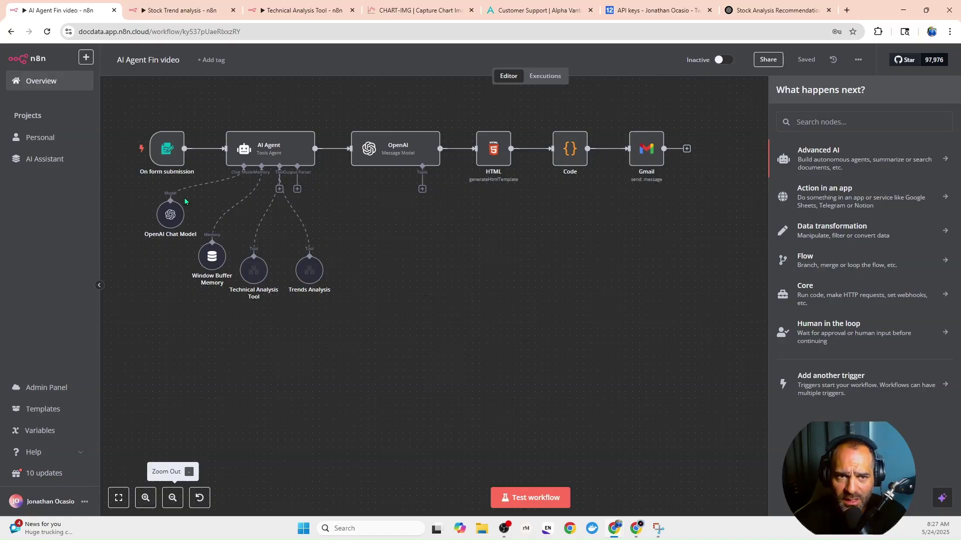
{"action": "left_click", "coordinate": [183, 11]}
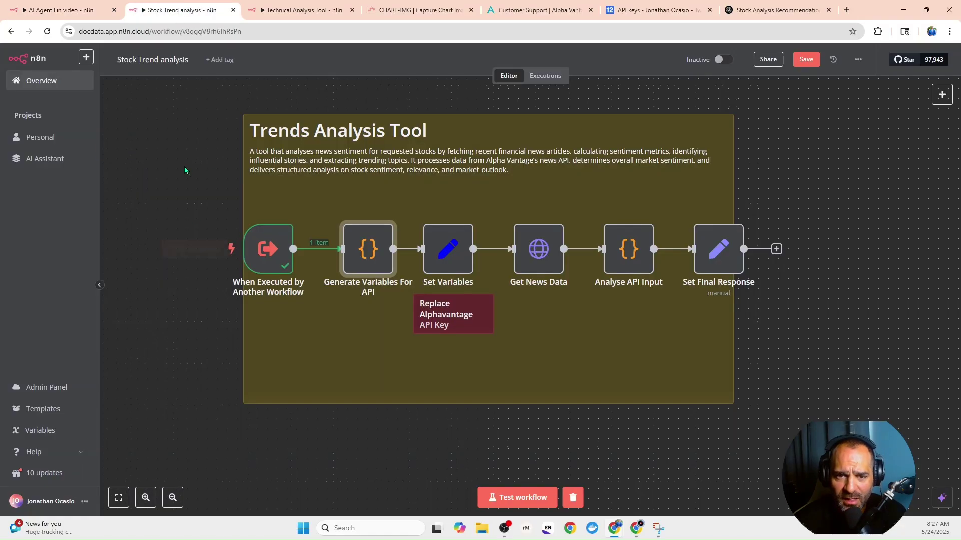
{"action": "left_click", "coordinate": [173, 498]}
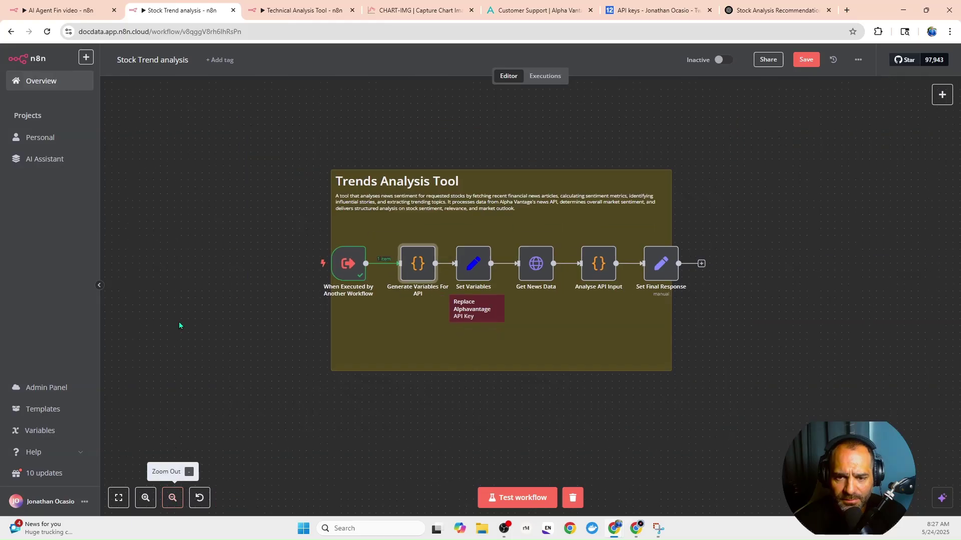
{"action": "left_click_drag", "start_coordinate": [171, 279], "coordinate": [177, 252]}
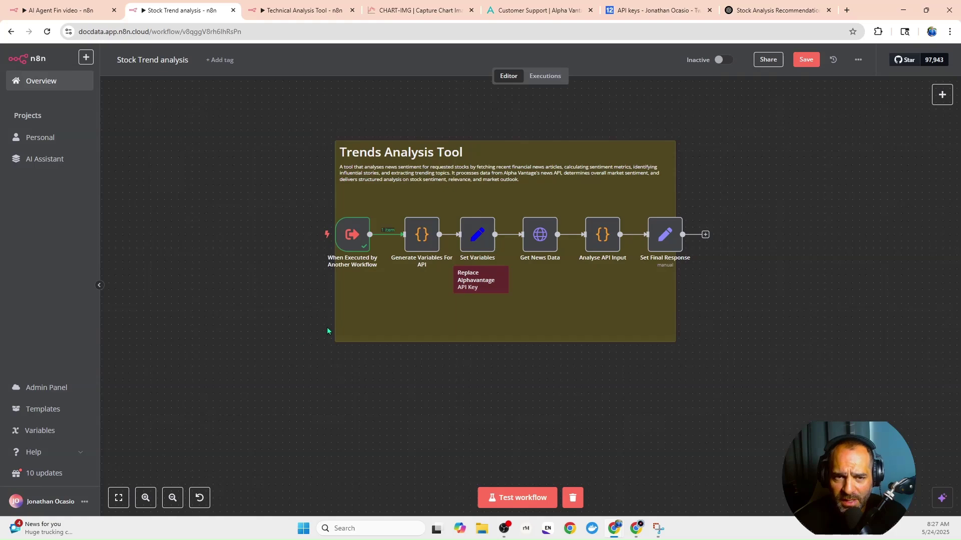
{"action": "left_click", "coordinate": [280, 10]}
{"action": "left_click", "coordinate": [166, 10]}
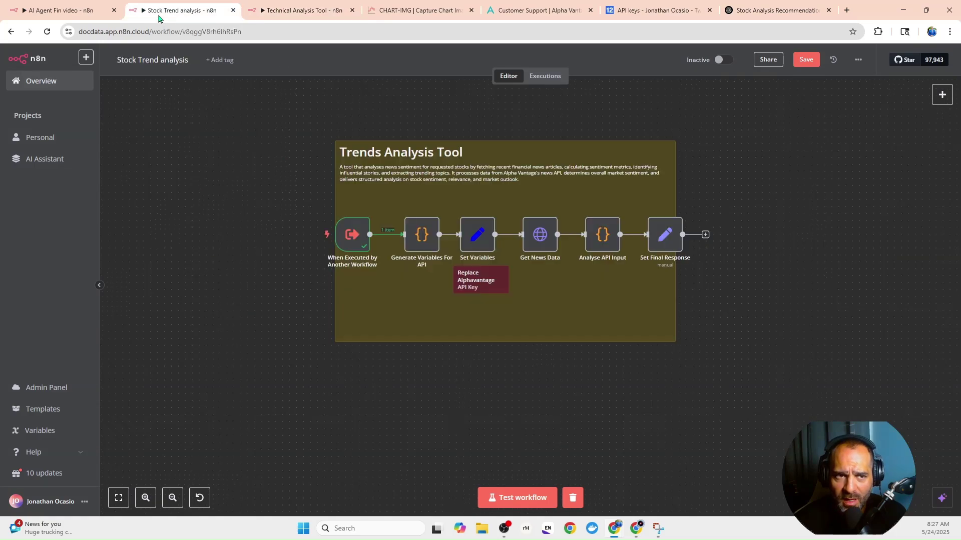
{"action": "left_click", "coordinate": [45, 10]}
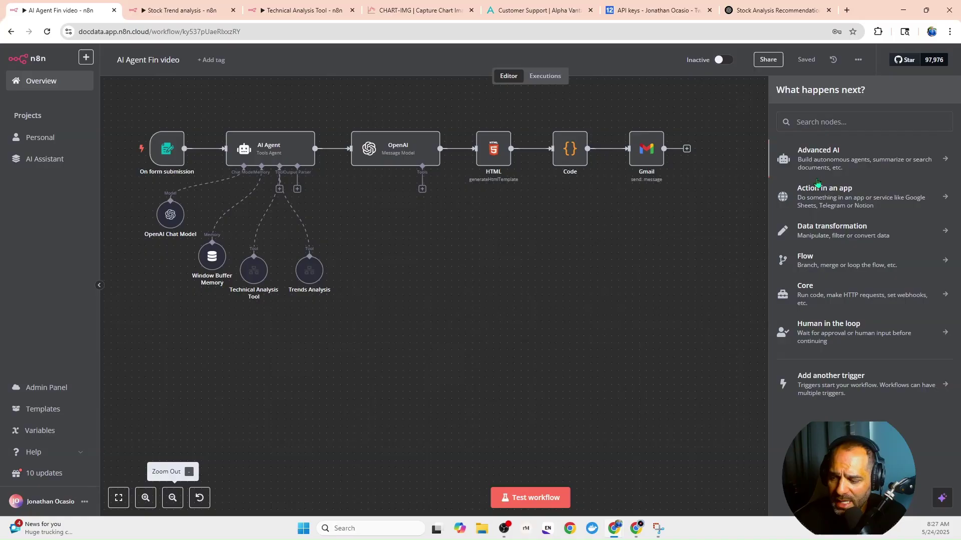
Step: Add a When Executed by Another Workflow trigger with its input data mode set to Accept all data, and return to the canvas
{"action": "left_click", "coordinate": [829, 381]}
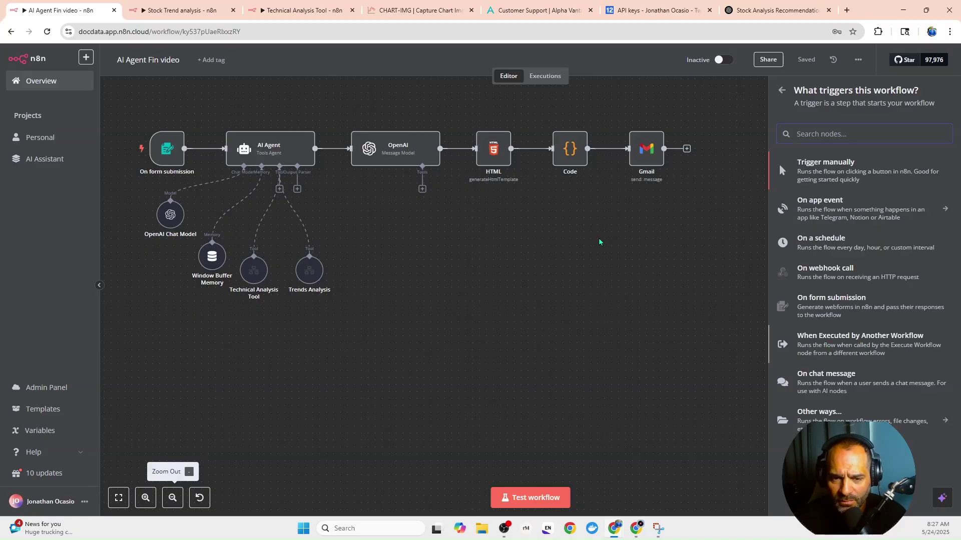
{"action": "left_click", "coordinate": [814, 350]}
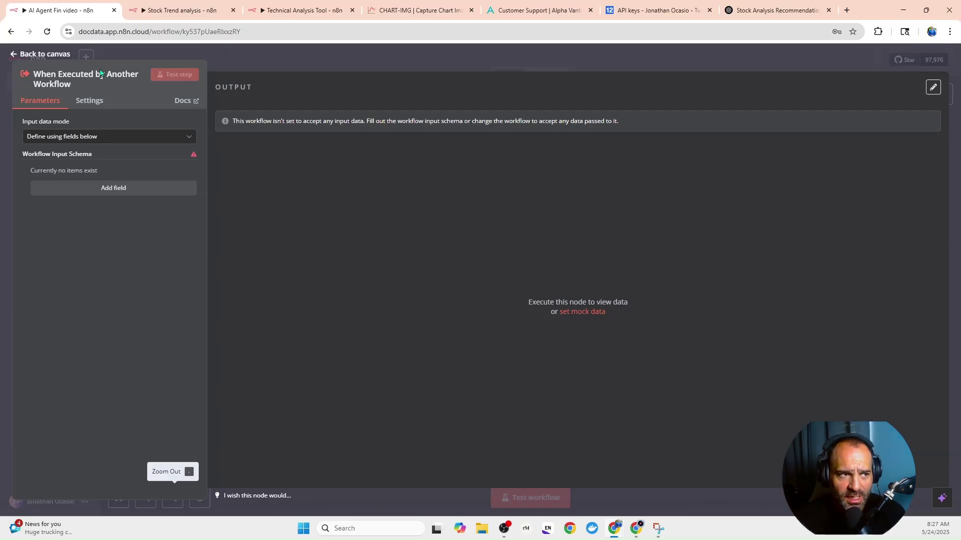
{"action": "left_click", "coordinate": [144, 142]}
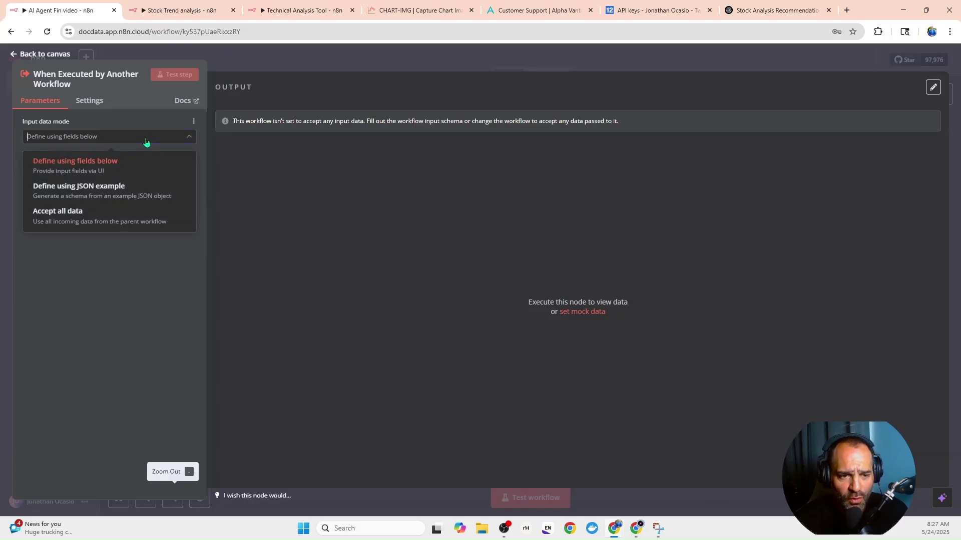
{"action": "left_click", "coordinate": [107, 222]}
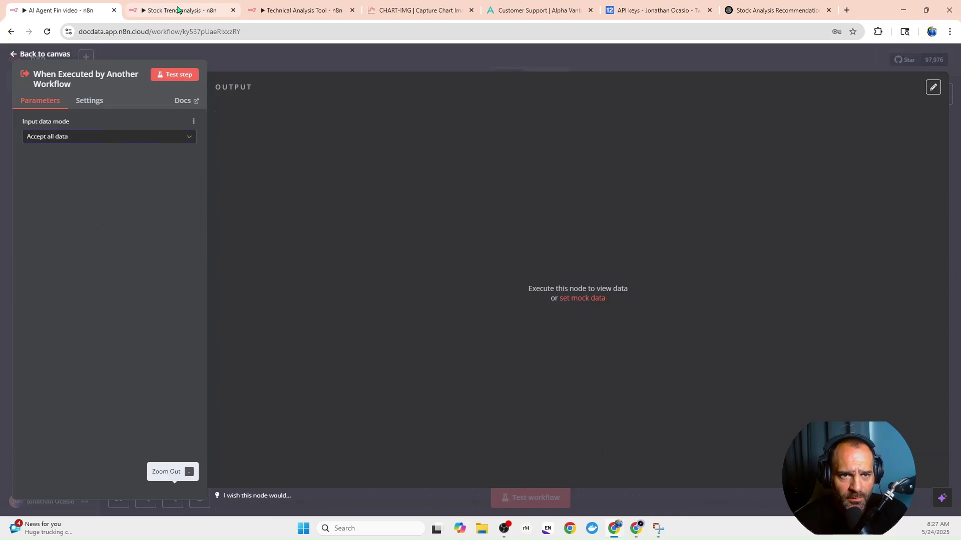
{"action": "key", "text": "Escape"}
Step: Add a Code node after the When Executed by Another Workflow trigger and replace its default JavaScript with the copied script returning yesterday's date as wanted_date
{"action": "mouse_move", "coordinate": [420, 321]}
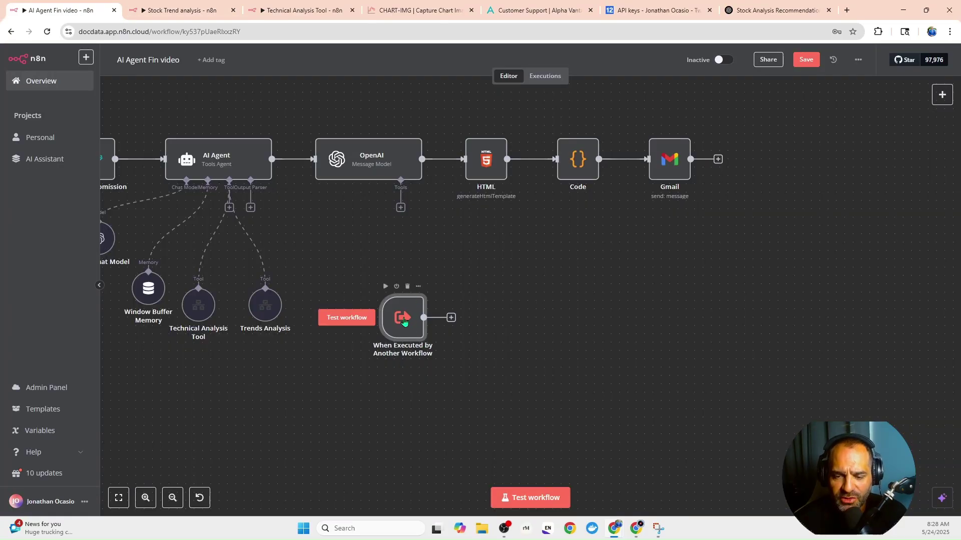
{"action": "left_click", "coordinate": [451, 317]}
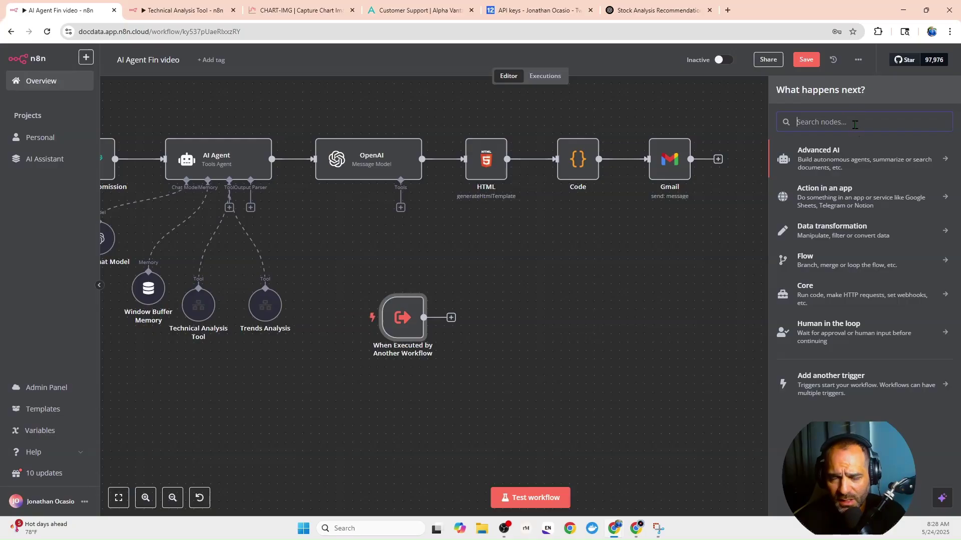
{"action": "type", "text": "c"}
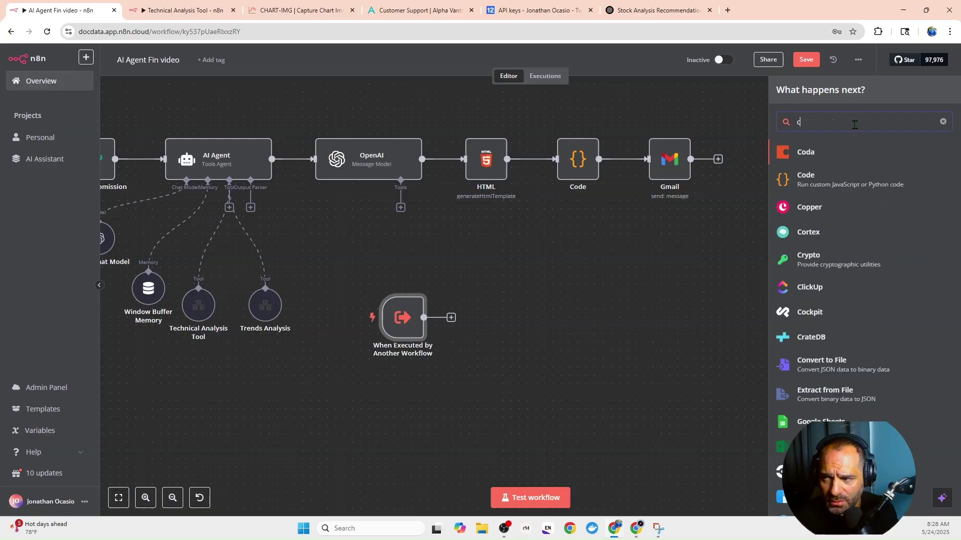
{"action": "type", "text": "ode"}
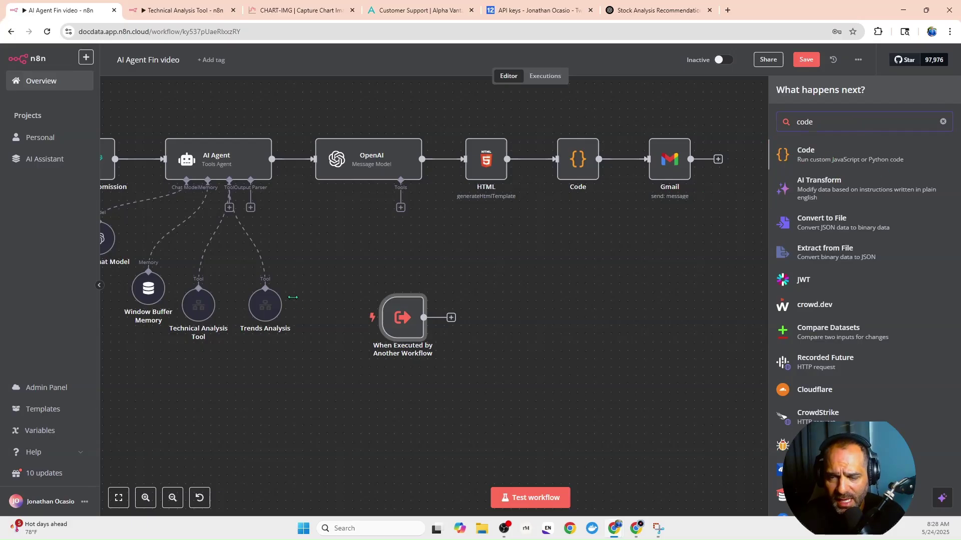
{"action": "key", "text": "Return"}
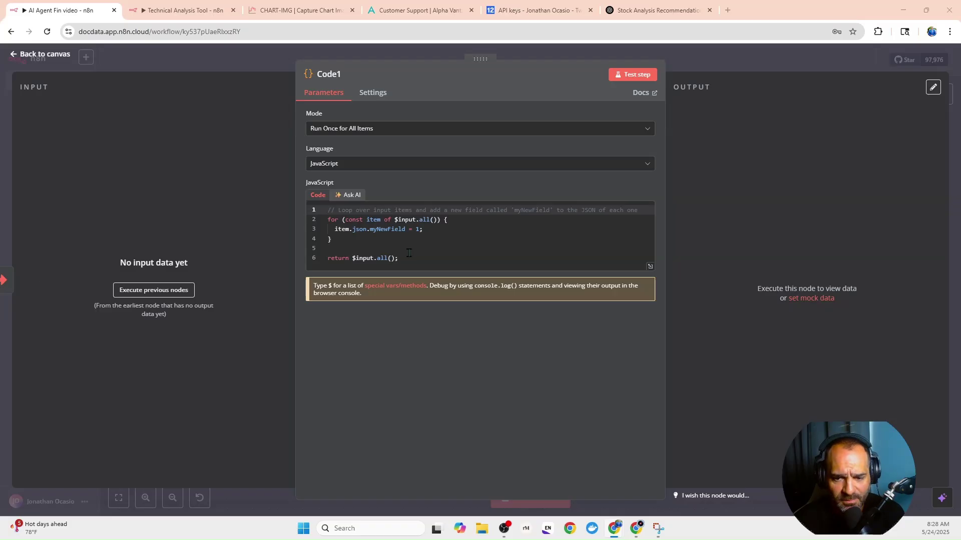
{"action": "left_click_drag", "start_coordinate": [400, 258], "coordinate": [327, 209]}
{"action": "right_click", "coordinate": [359, 233]}
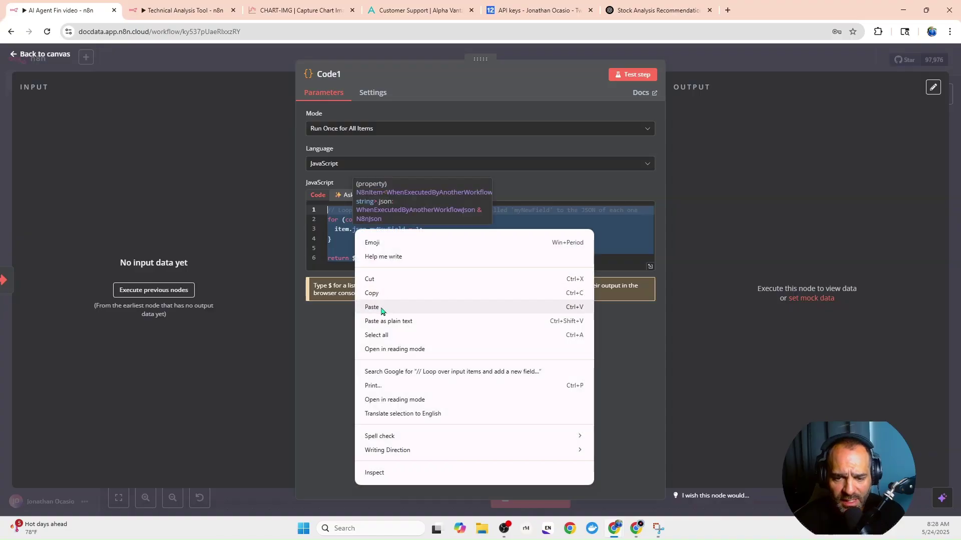
{"action": "left_click", "coordinate": [371, 307]}
{"action": "left_click", "coordinate": [650, 387]}
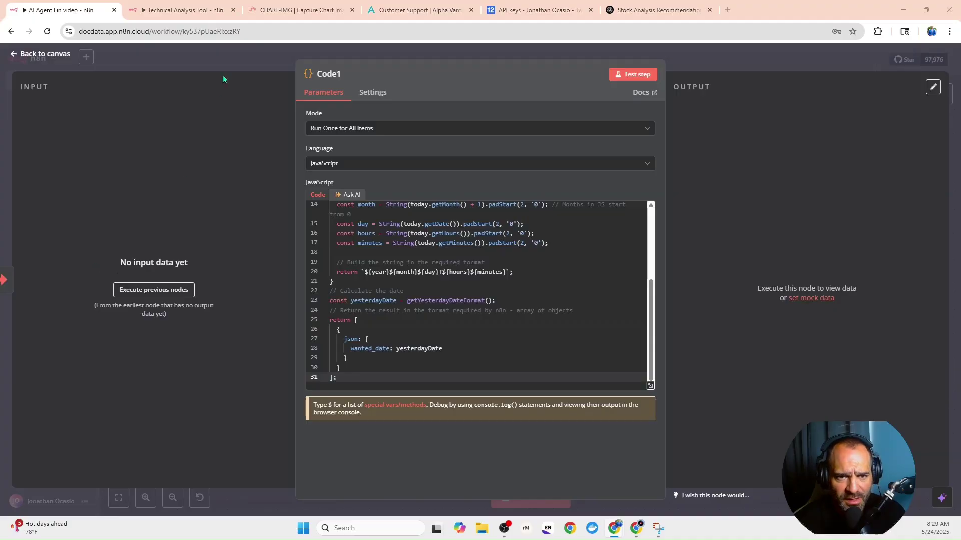
{"action": "left_click", "coordinate": [224, 73]}
Step: Add an Edit Fields (Set) node after the new Code1 node
{"action": "left_click_drag", "start_coordinate": [491, 386], "coordinate": [340, 364]}
{"action": "left_click", "coordinate": [416, 302]}
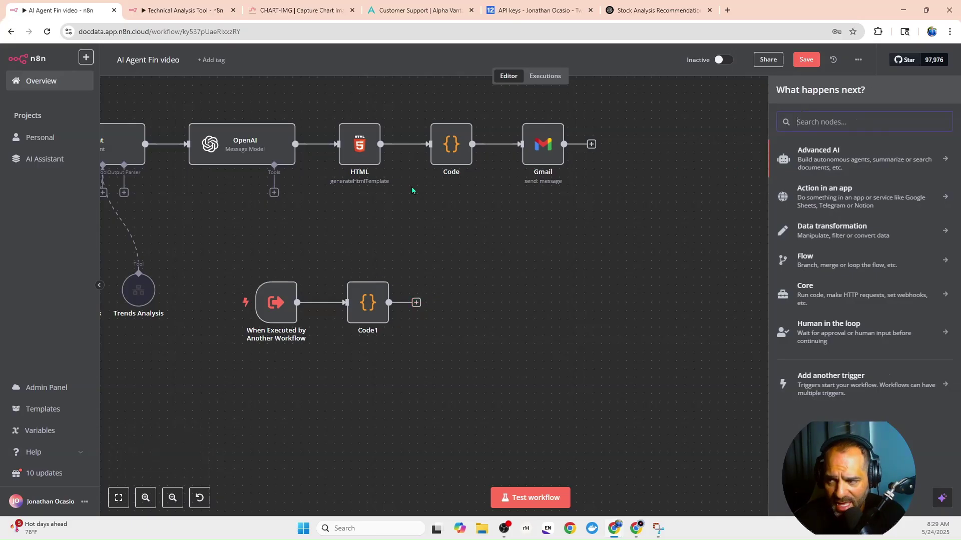
{"action": "type", "text": "edit"}
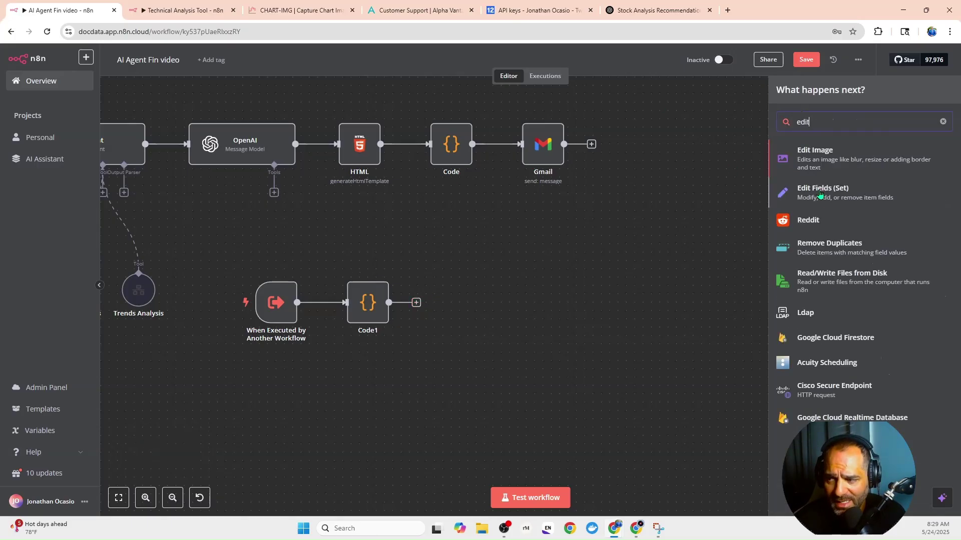
{"action": "left_click", "coordinate": [820, 195]}
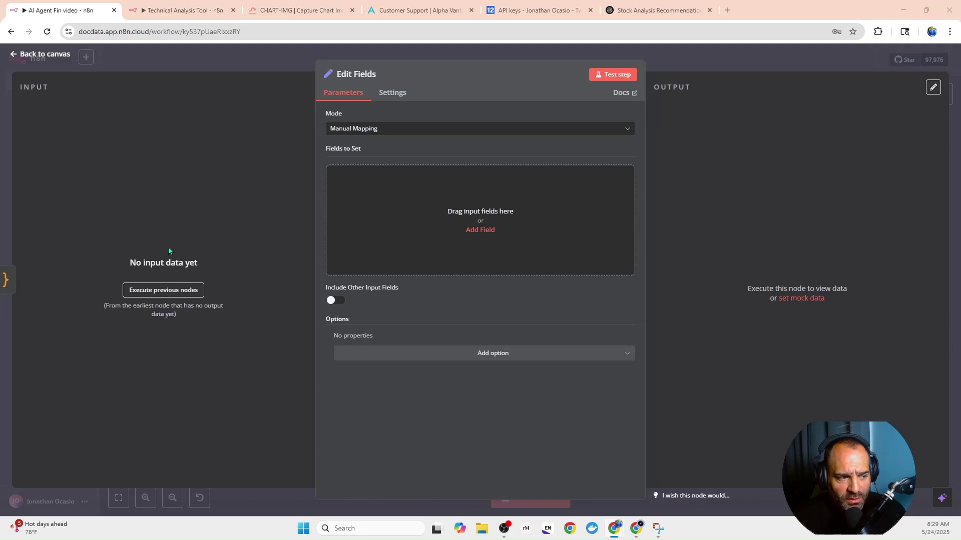
Step: Add a string field named wantedDate to the Edit Fields node with the expression {{ $json.wanted_date }} as its value
{"action": "left_click", "coordinate": [399, 225]}
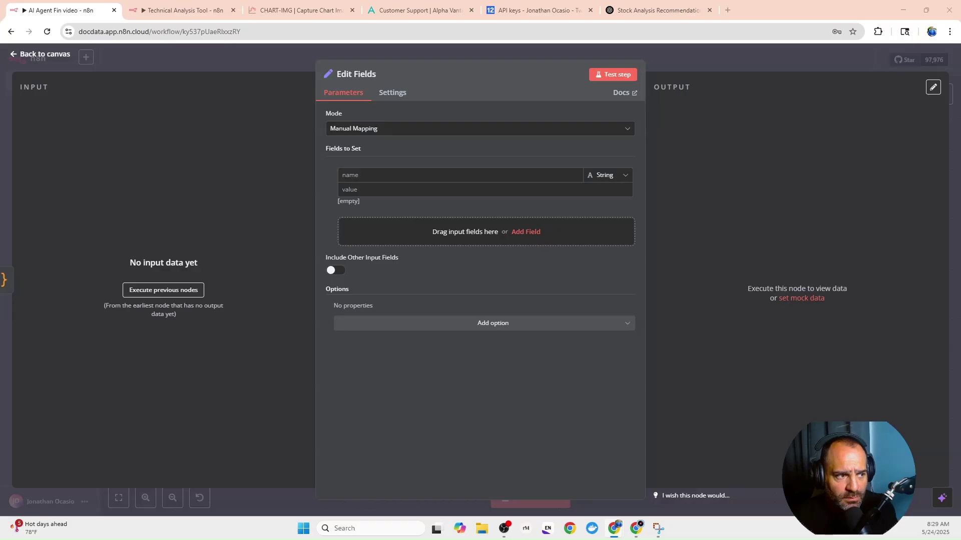
{"action": "right_click", "coordinate": [380, 180]}
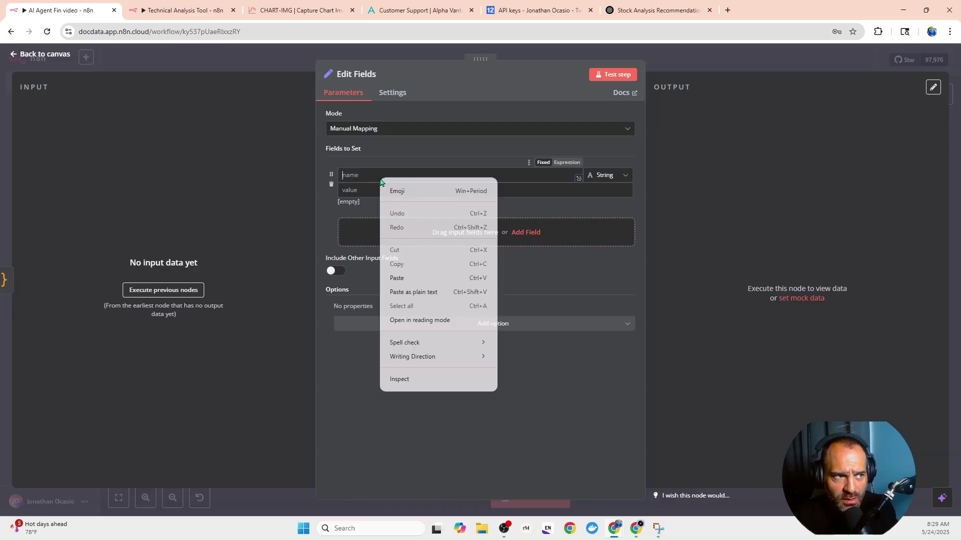
{"action": "left_click", "coordinate": [397, 278]}
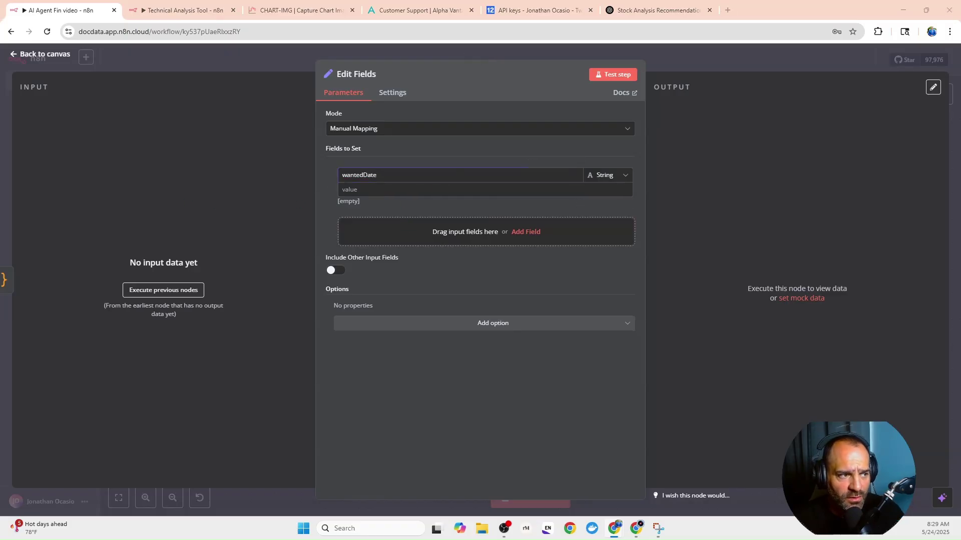
{"action": "right_click", "coordinate": [375, 192]}
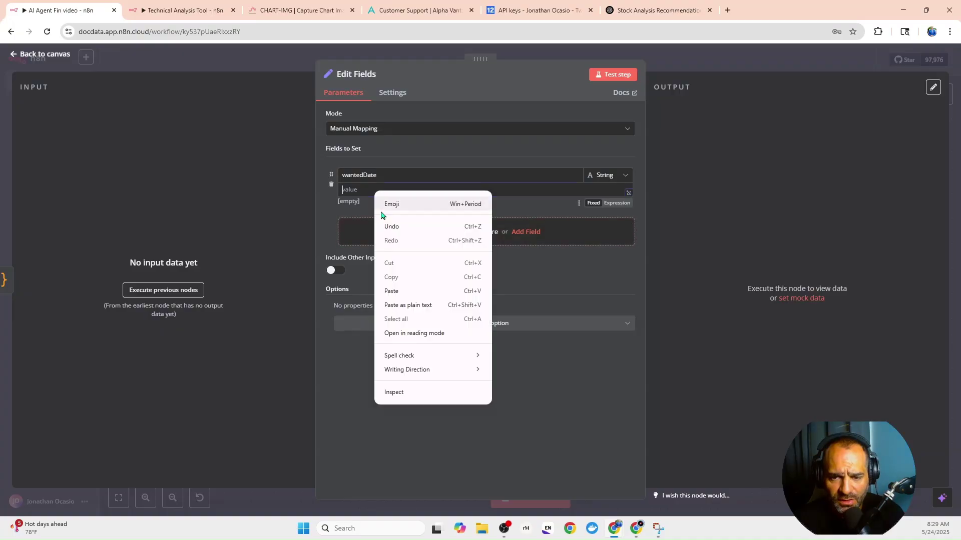
{"action": "left_click", "coordinate": [413, 297]}
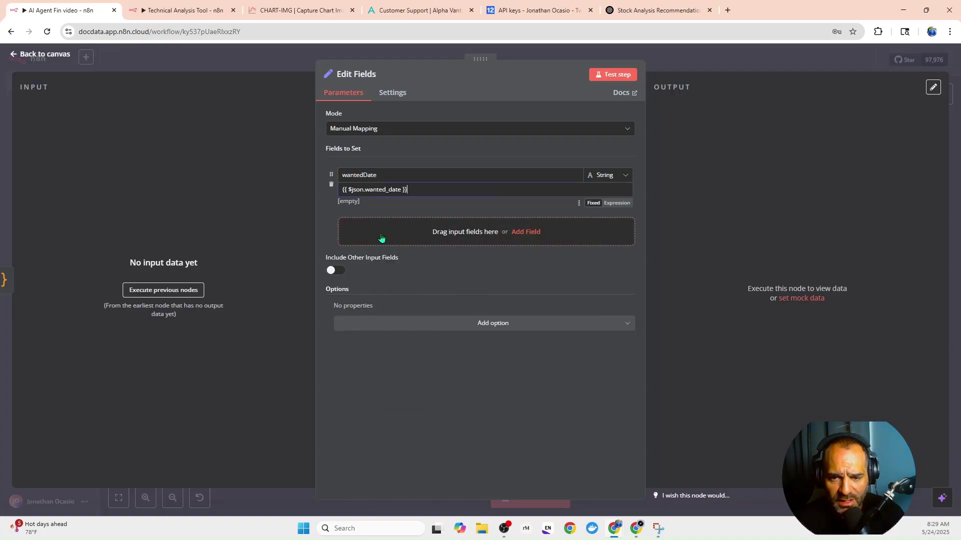
{"action": "left_click", "coordinate": [617, 206]}
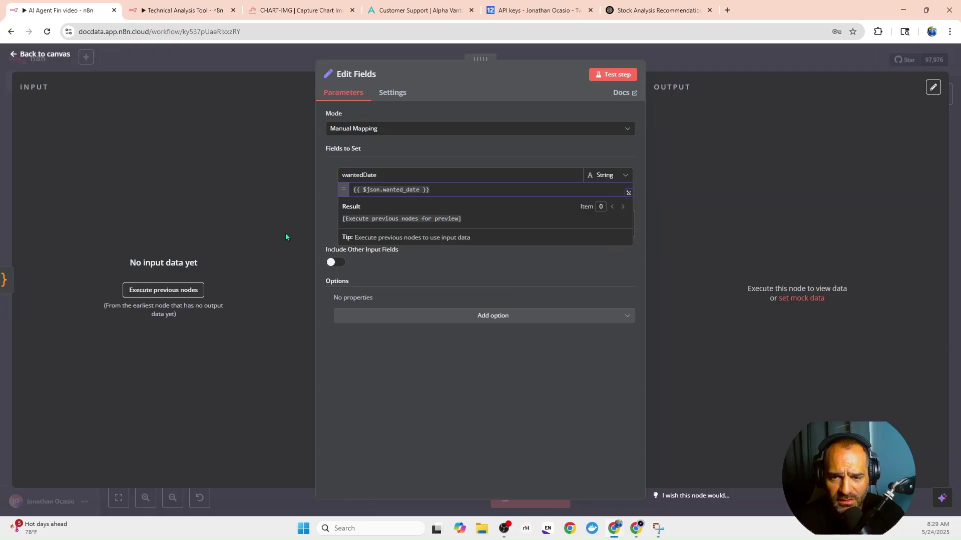
{"action": "left_click", "coordinate": [327, 228]}
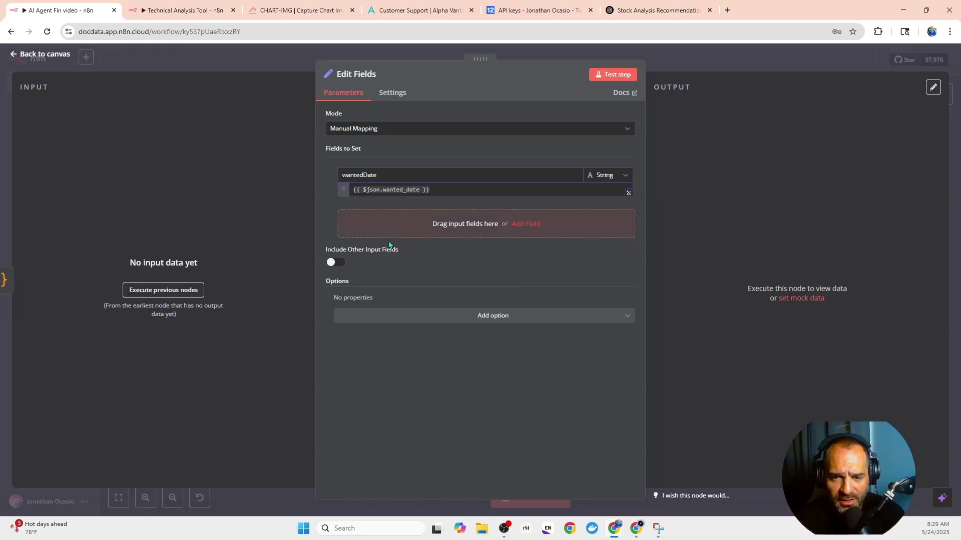
Step: Add a second string field named stockSymbol to the Edit Fields node with the expression {{ $('When Executed by Another Workflow').item.json.query }} as its value
{"action": "left_click", "coordinate": [415, 234]}
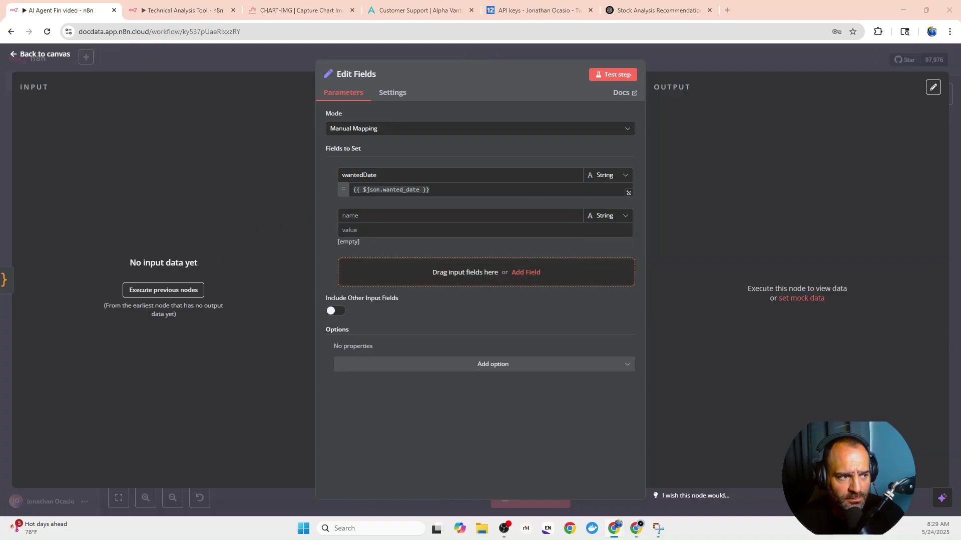
{"action": "left_click", "coordinate": [448, 219]}
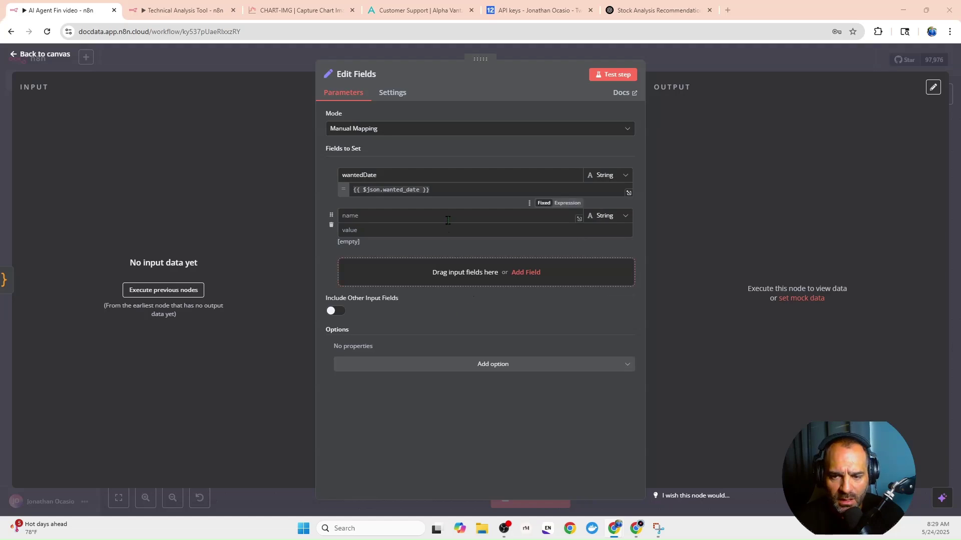
{"action": "right_click", "coordinate": [448, 219]}
{"action": "left_click", "coordinate": [479, 315]}
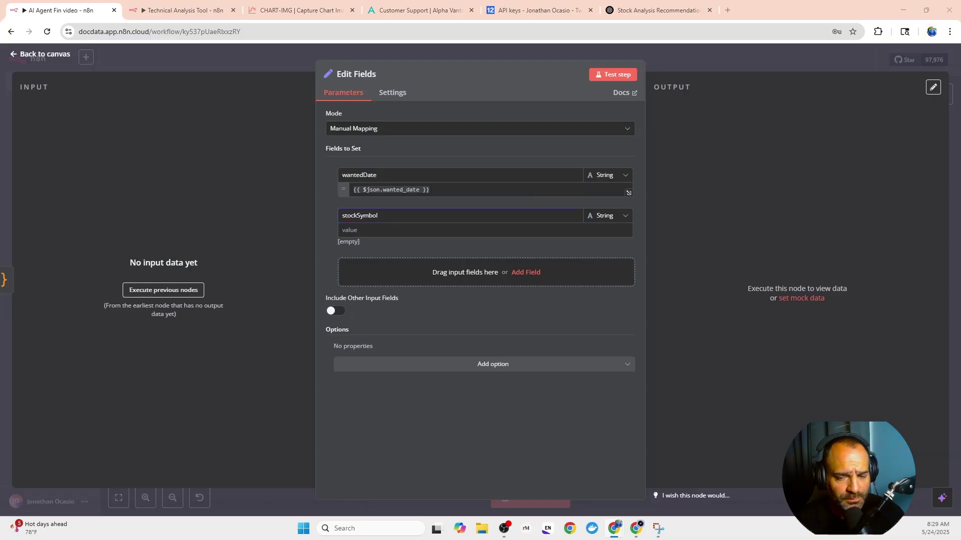
{"action": "right_click", "coordinate": [380, 231]}
{"action": "left_click", "coordinate": [404, 329]}
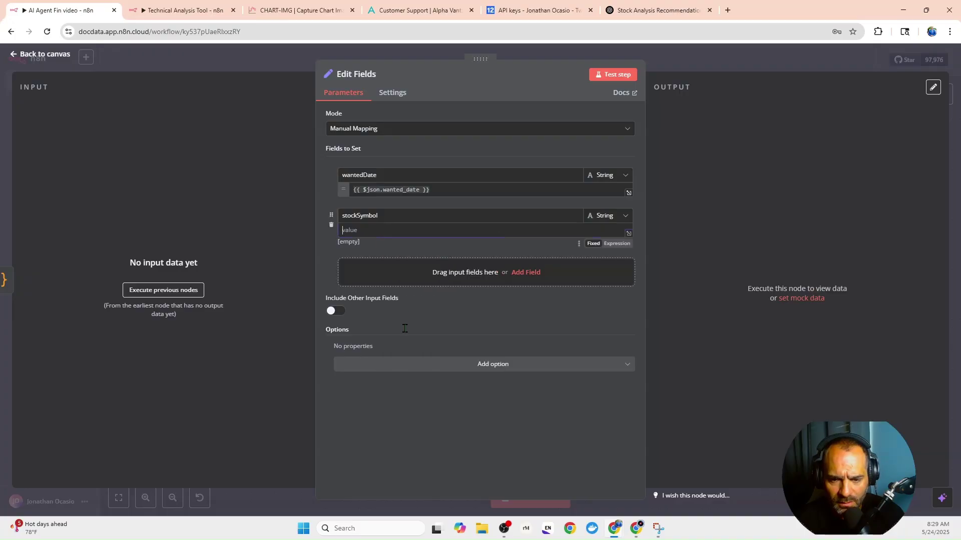
{"action": "left_click", "coordinate": [606, 249]}
{"action": "left_click", "coordinate": [400, 254]}
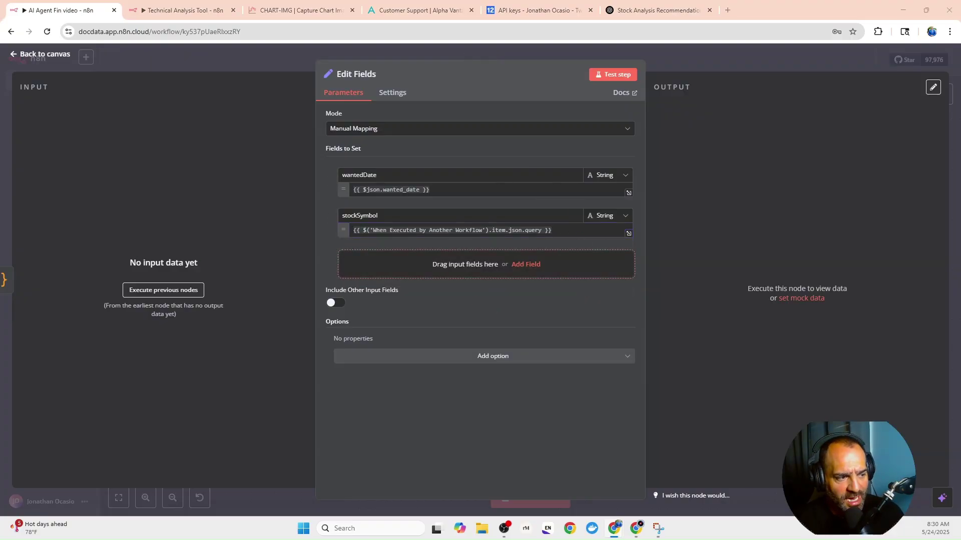
Step: Add a third string field named apikey to the Edit Fields node, leaving its value empty
{"action": "left_click", "coordinate": [419, 265]}
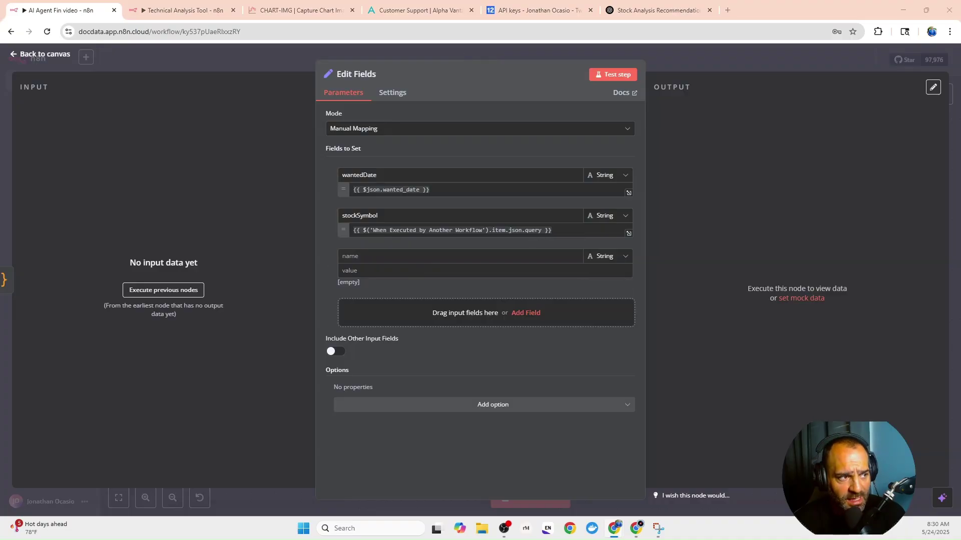
{"action": "right_click", "coordinate": [373, 257]}
{"action": "left_click", "coordinate": [402, 357]}
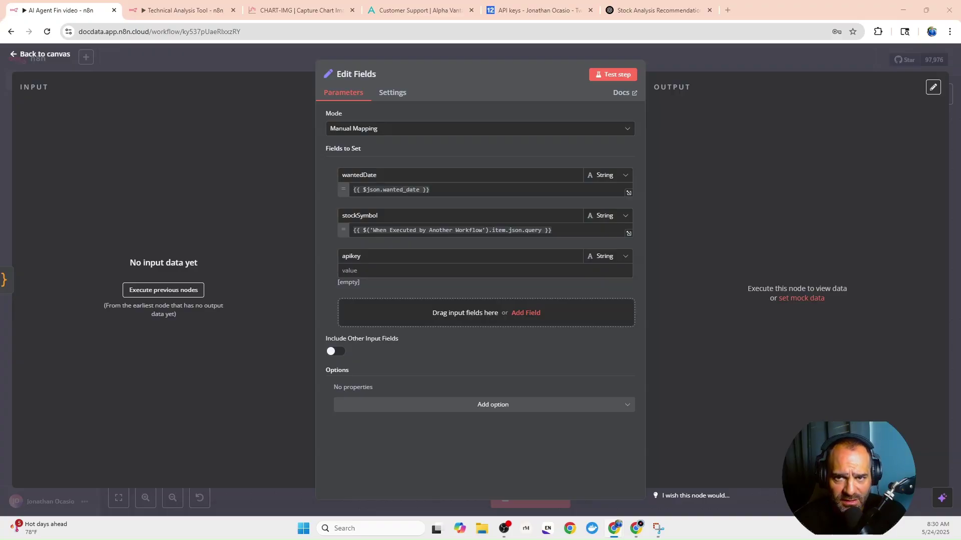
Step: View the Alpha Vantage page for claiming a free API key, and return to the AI Agent Fin video workflow canvas
{"action": "left_click", "coordinate": [395, 11]}
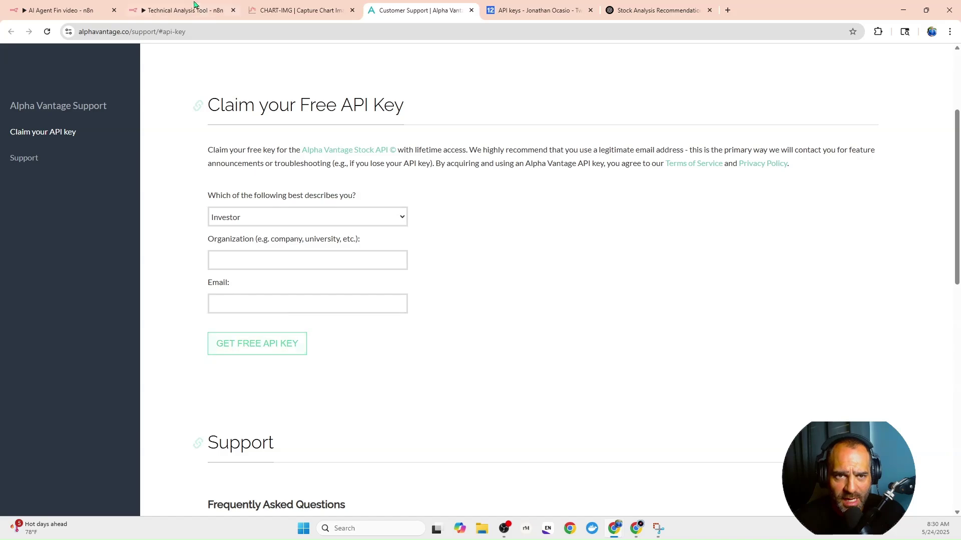
{"action": "left_click", "coordinate": [80, 15]}
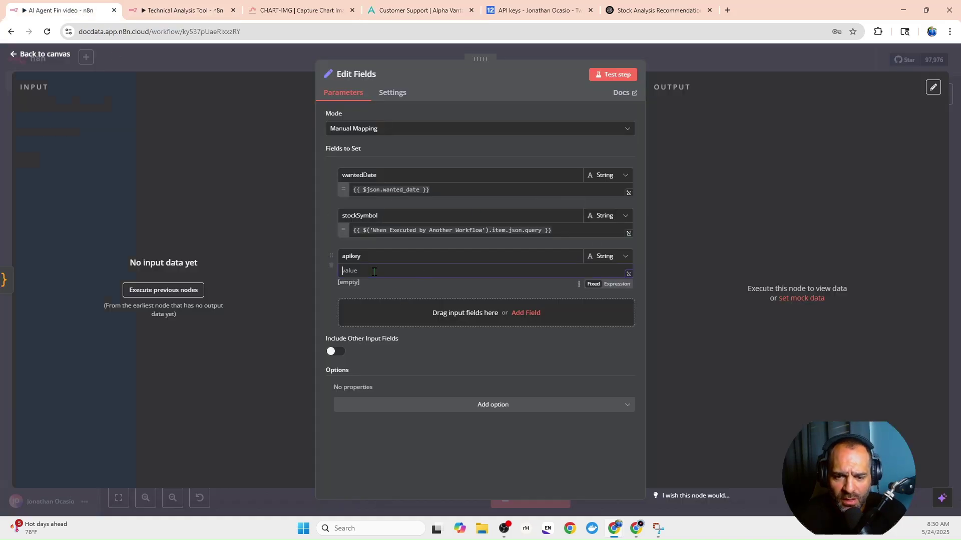
{"action": "left_click", "coordinate": [258, 52]}
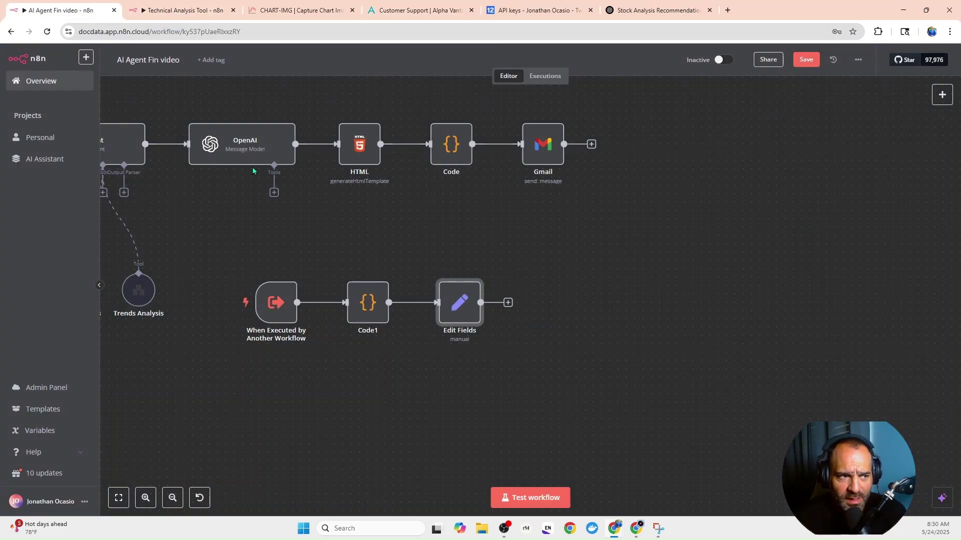
Step: Add an HTTP Request node after the Edit Fields node
{"action": "left_click_drag", "start_coordinate": [536, 242], "coordinate": [390, 230]}
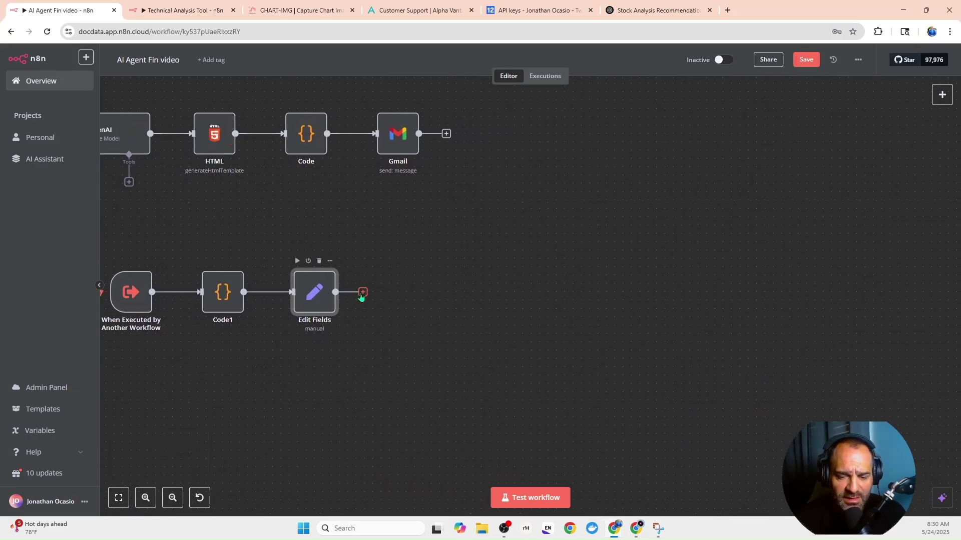
{"action": "left_click", "coordinate": [362, 293]}
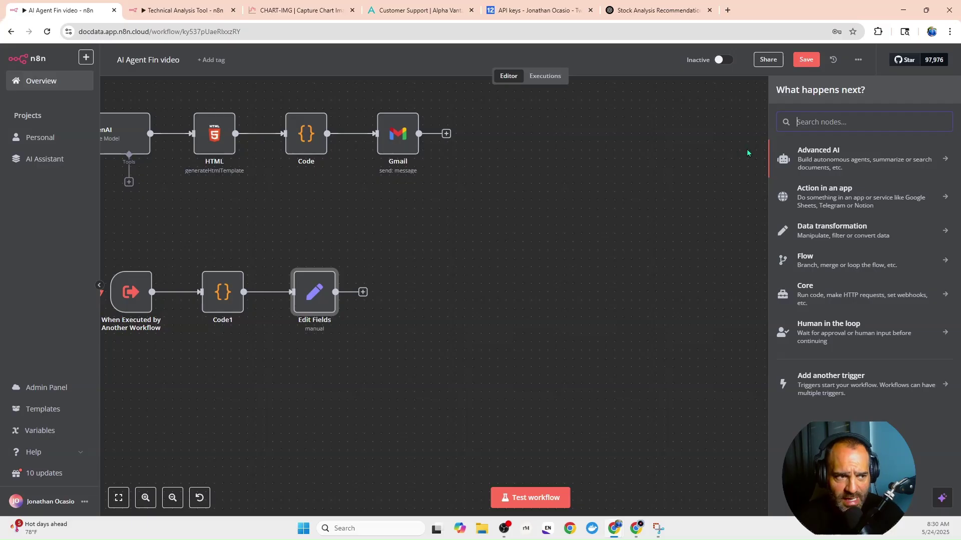
{"action": "type", "text": "hh"}
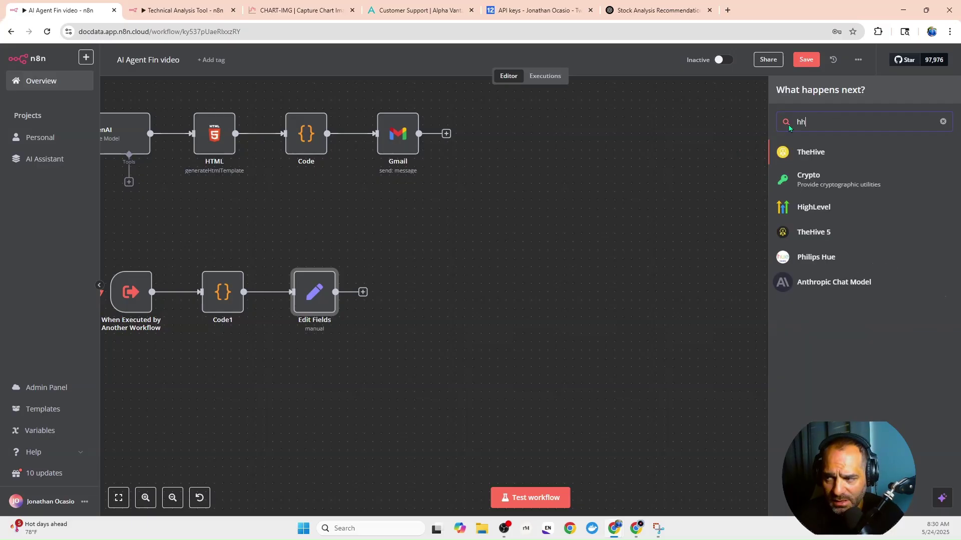
{"action": "key", "text": "BackSpace"}
{"action": "type", "text": "tt"}
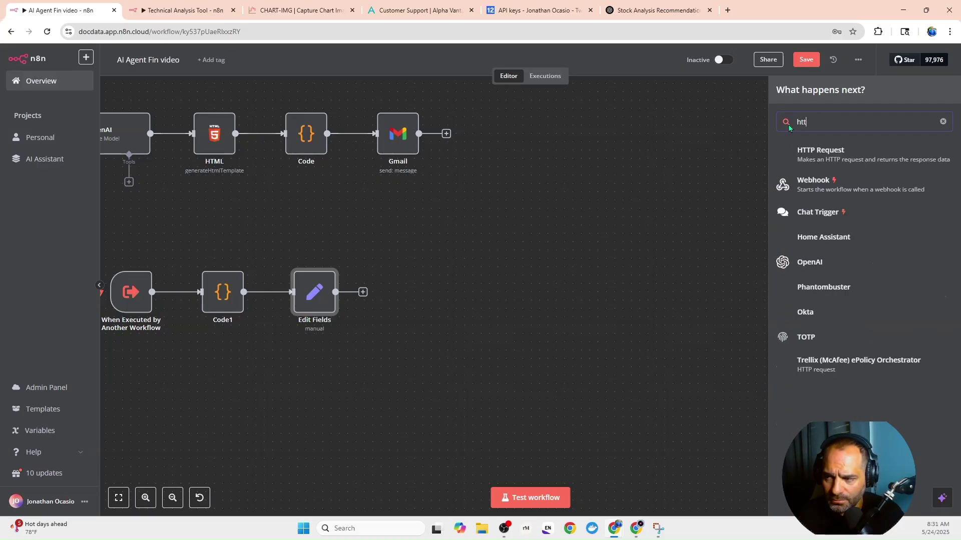
{"action": "left_click", "coordinate": [797, 146]}
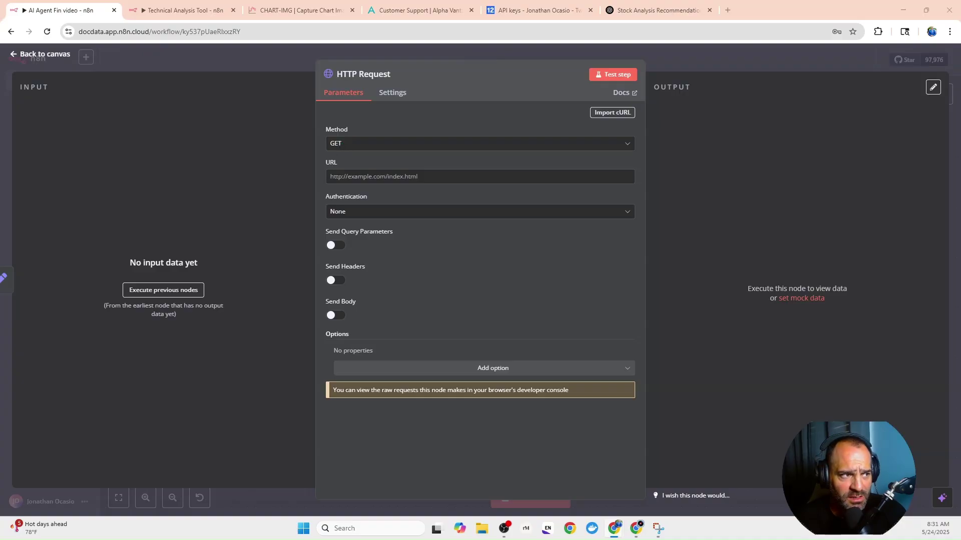
{"action": "right_click", "coordinate": [348, 177]}
{"action": "left_click", "coordinate": [382, 274]}
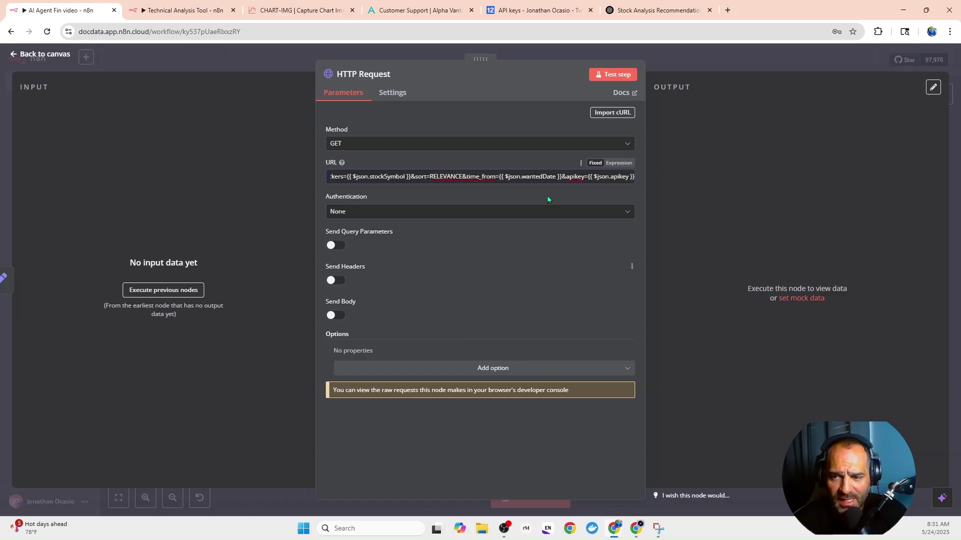
{"action": "left_click", "coordinate": [619, 163]}
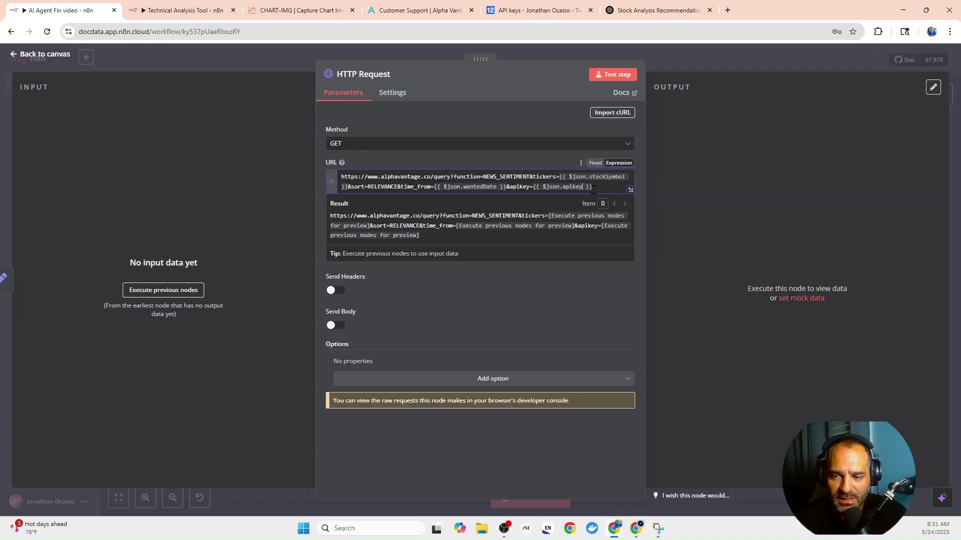
{"action": "left_click", "coordinate": [247, 193]}
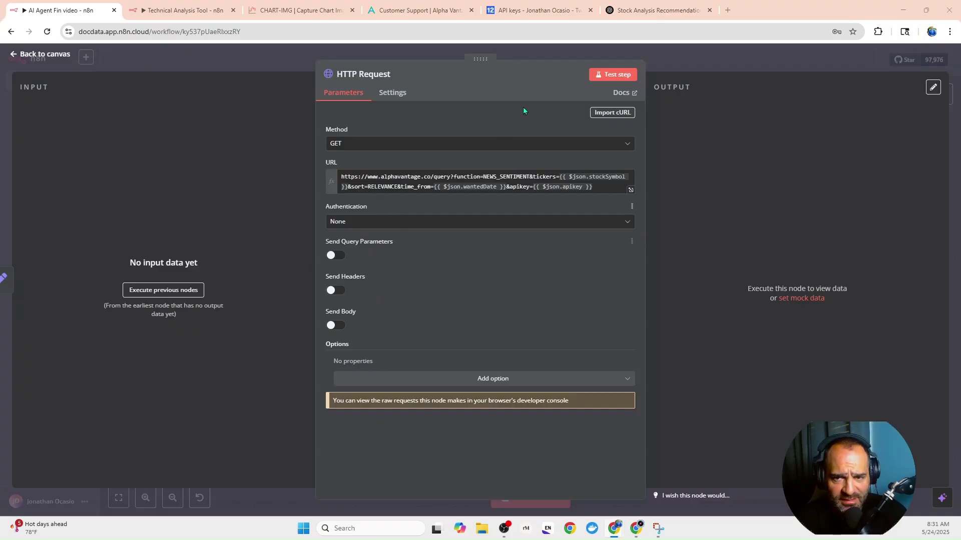
{"action": "left_click", "coordinate": [772, 59]}
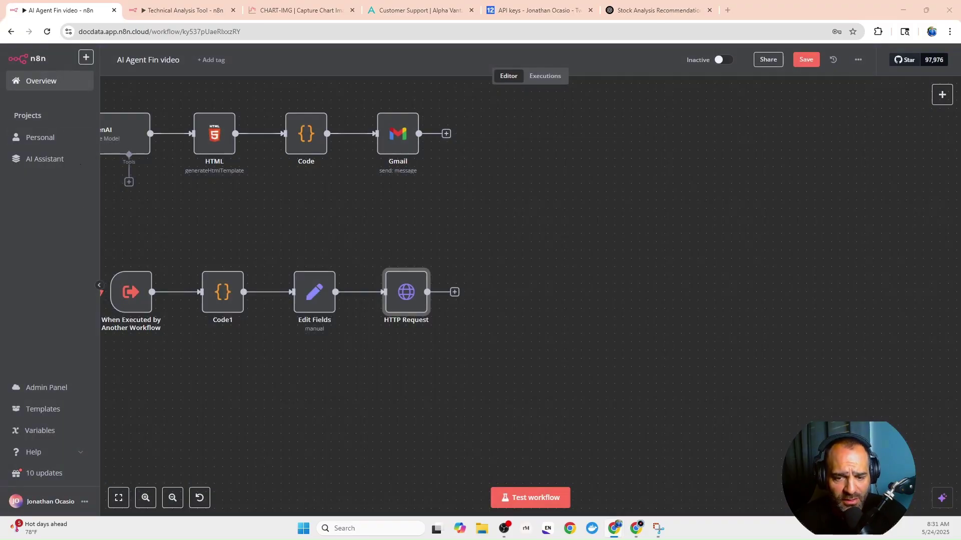
Step: Search for a Code node to add after the HTTP Request node
{"action": "left_click", "coordinate": [454, 292]}
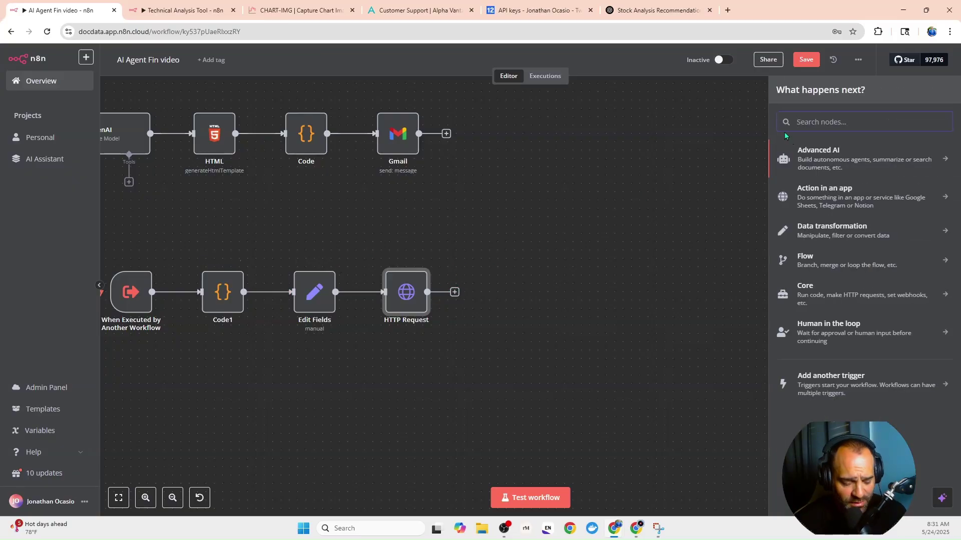
{"action": "type", "text": "code"}
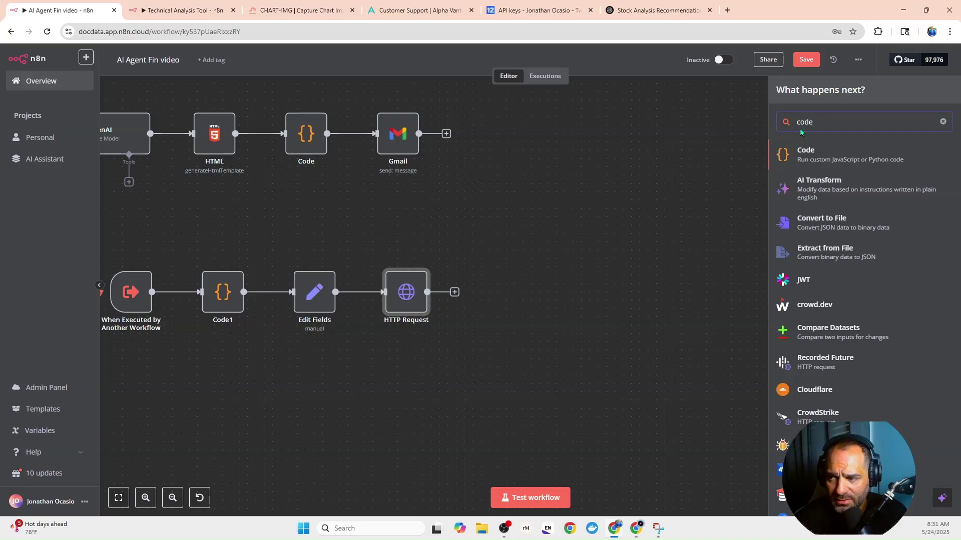
Step: Add a Code node after the HTTP Request node and replace its default JavaScript with the copied Alpha Vantage news analysis script
{"action": "left_click", "coordinate": [808, 158]}
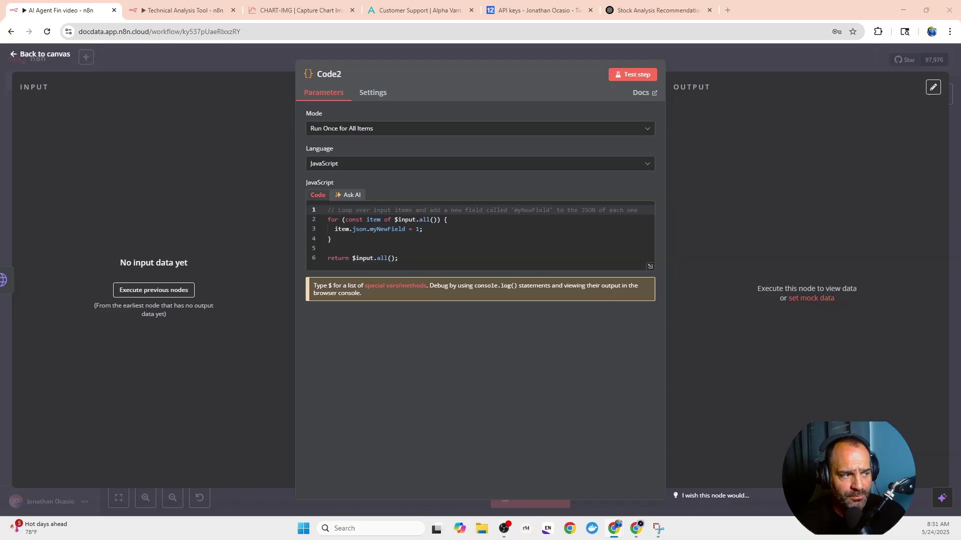
{"action": "left_click_drag", "start_coordinate": [406, 258], "coordinate": [315, 202]}
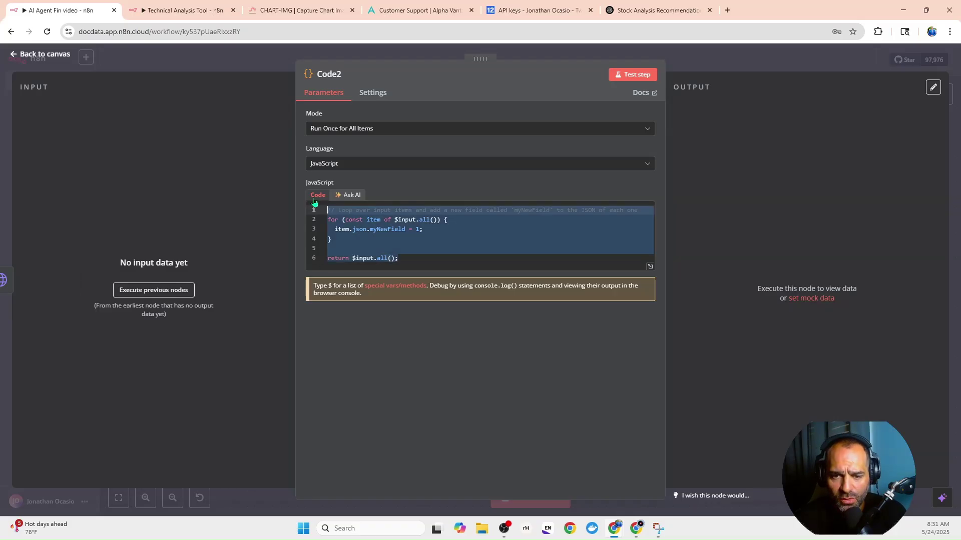
{"action": "right_click", "coordinate": [351, 228]}
{"action": "left_click", "coordinate": [372, 298]}
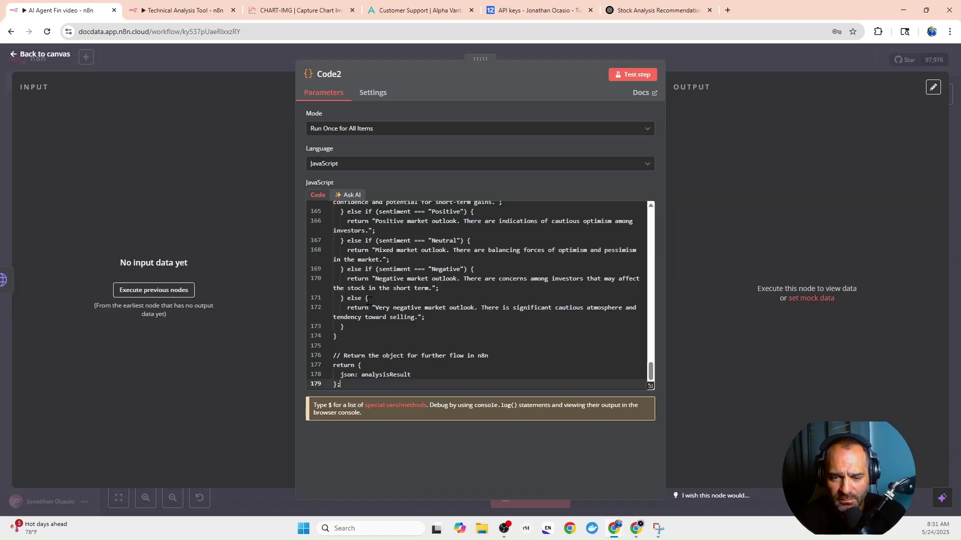
Step: Examine the whole news analysis script in the enlarged code editor, from the stock symbol constants to the final return object
{"action": "left_click", "coordinate": [650, 386]}
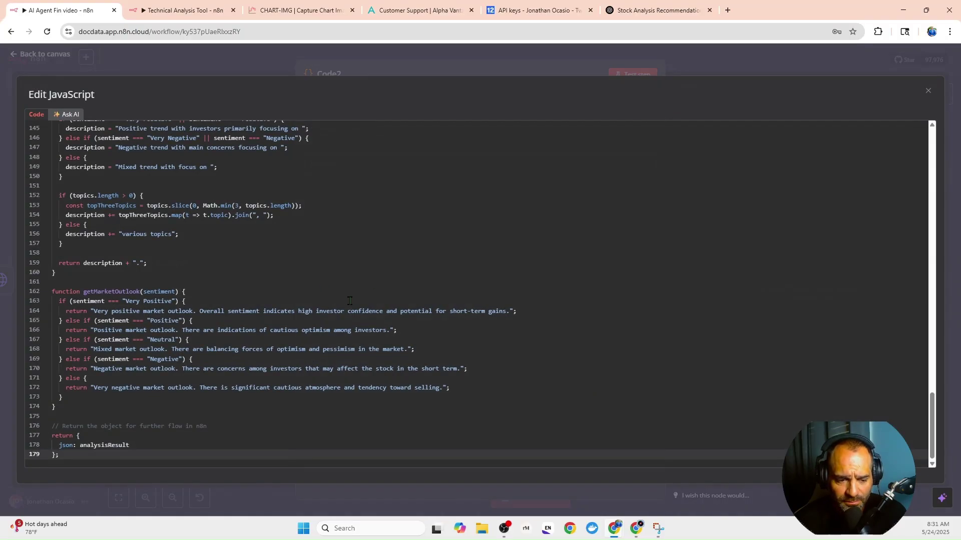
{"action": "scroll", "coordinate": [350, 300], "scroll_direction": "up", "scroll_amount": 10}
{"action": "left_click_drag", "start_coordinate": [937, 324], "coordinate": [933, 160]}
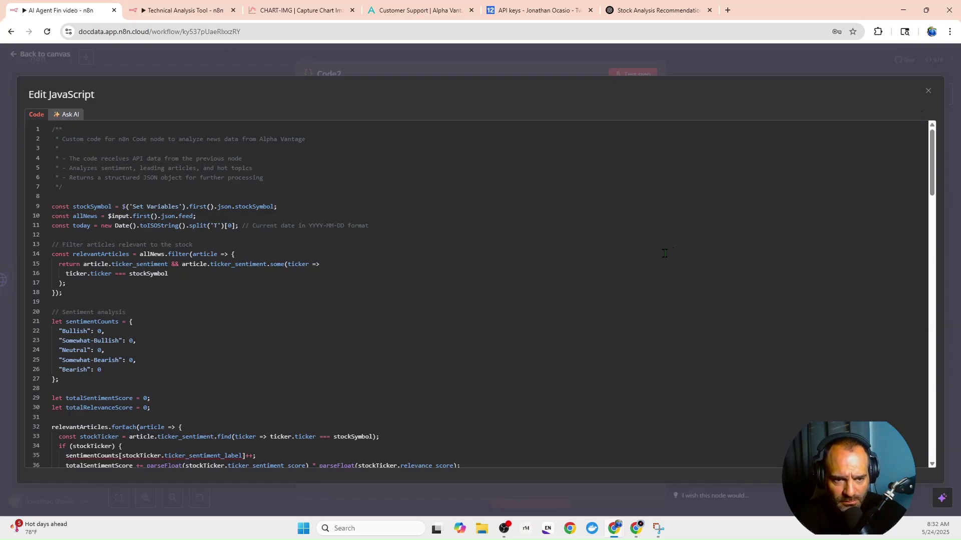
{"action": "scroll", "coordinate": [665, 254], "scroll_direction": "down", "scroll_amount": 8}
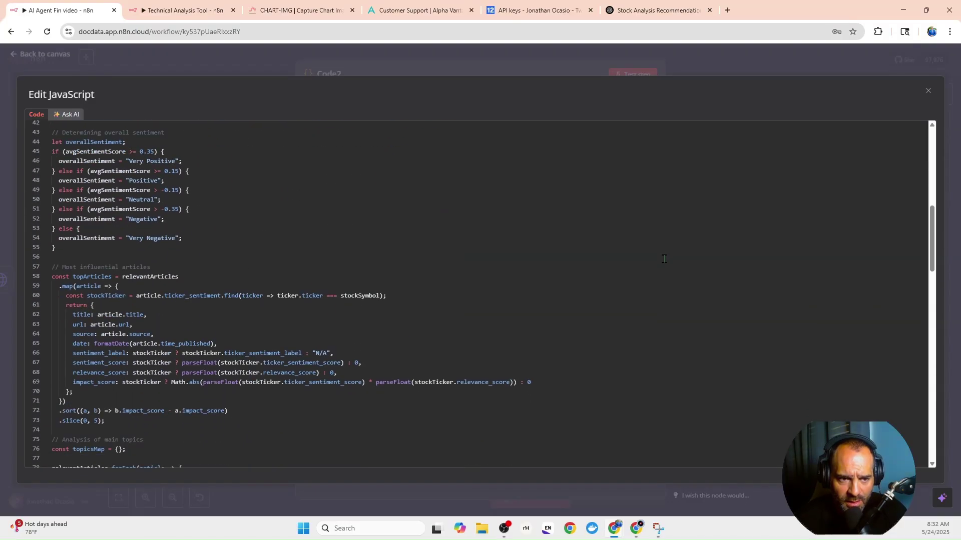
{"action": "scroll", "coordinate": [664, 258], "scroll_direction": "down", "scroll_amount": 10}
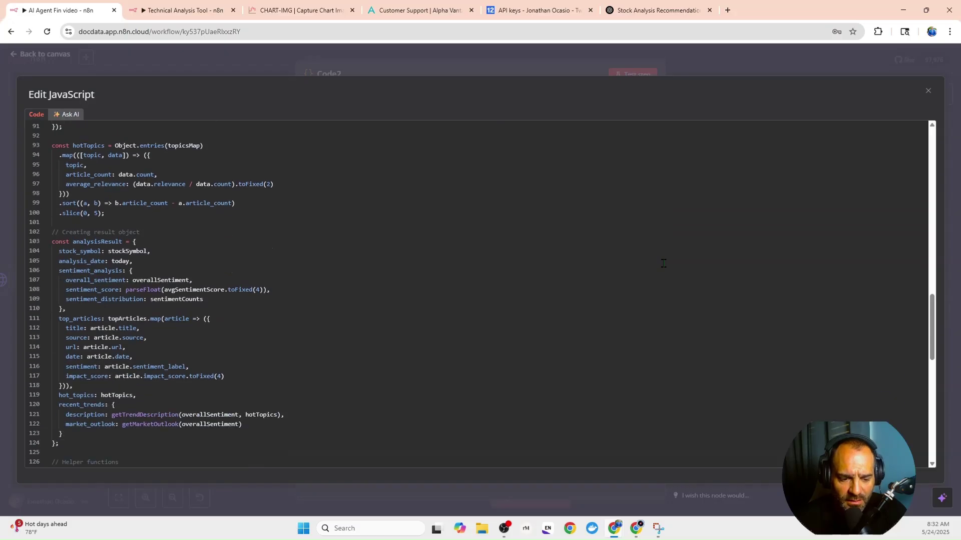
{"action": "scroll", "coordinate": [663, 263], "scroll_direction": "down", "scroll_amount": 10}
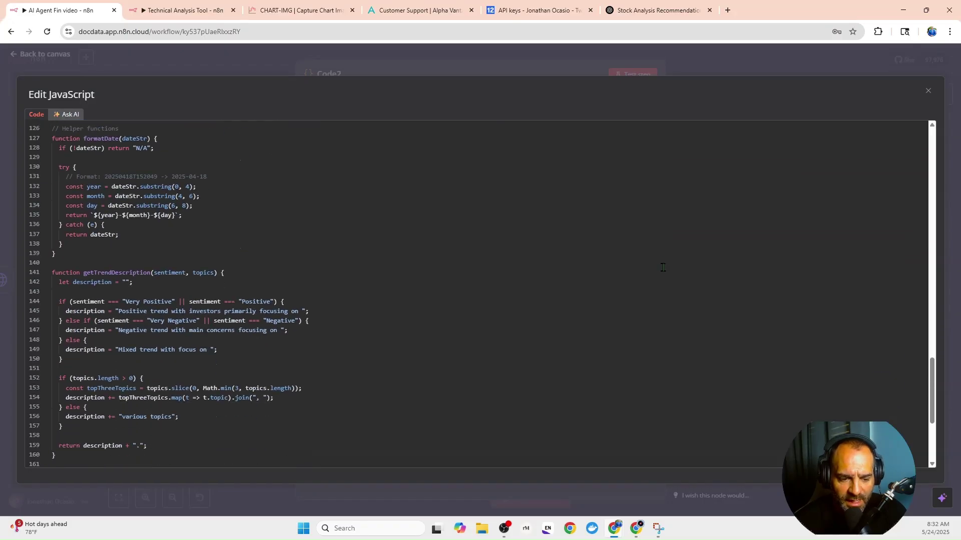
{"action": "scroll", "coordinate": [663, 268], "scroll_direction": "down", "scroll_amount": 5}
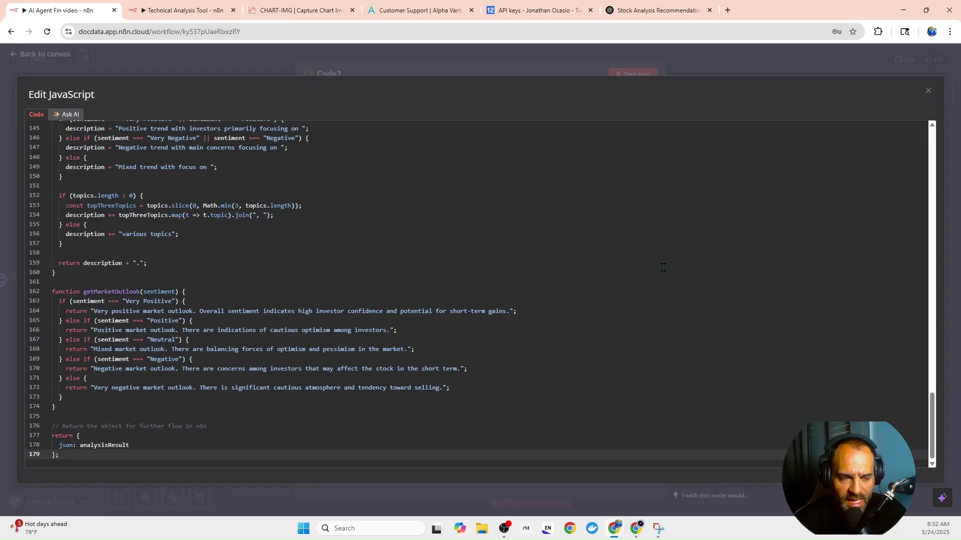
{"action": "left_click", "coordinate": [381, 65]}
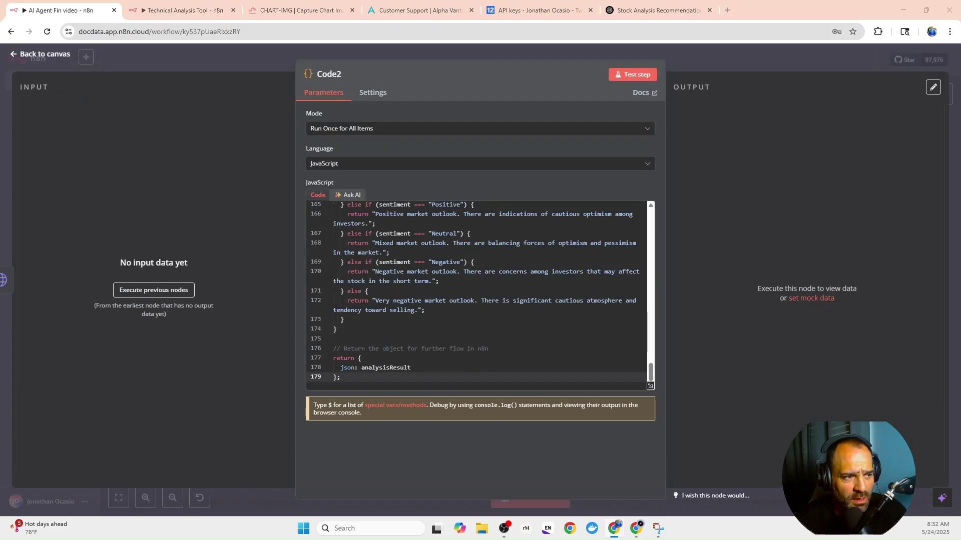
{"action": "left_click", "coordinate": [706, 58]}
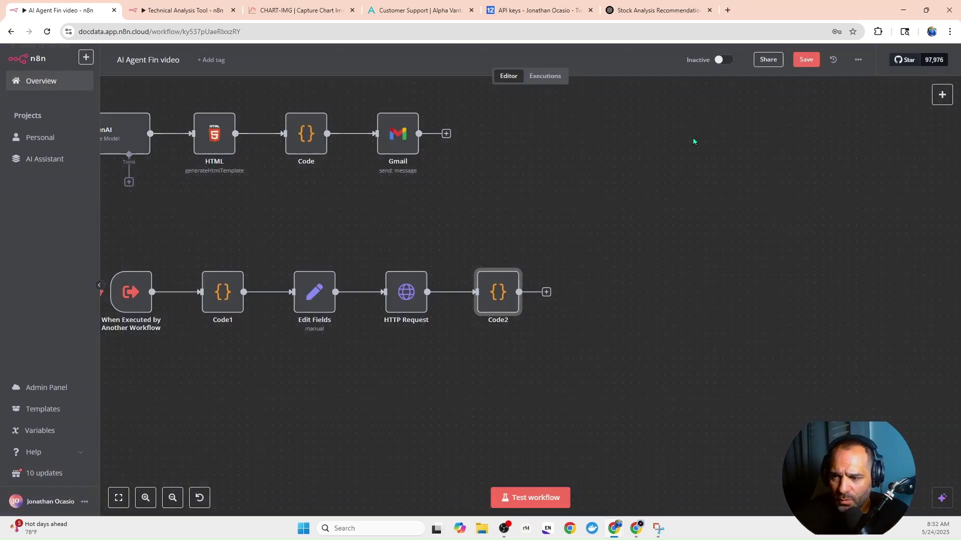
Step: Add an Edit Fields (Set) node after the Code2 node and give it a string field named response
{"action": "left_click", "coordinate": [547, 292]}
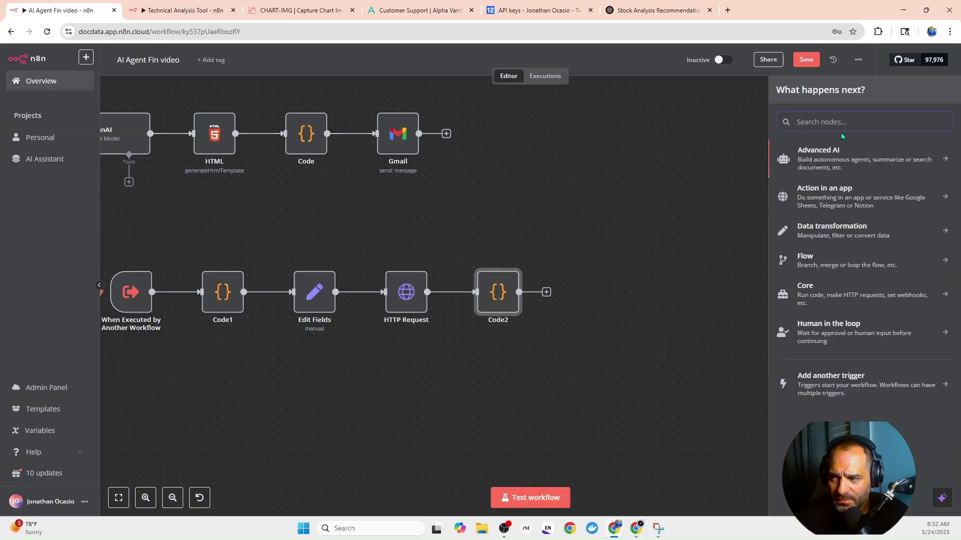
{"action": "type", "text": "ed"}
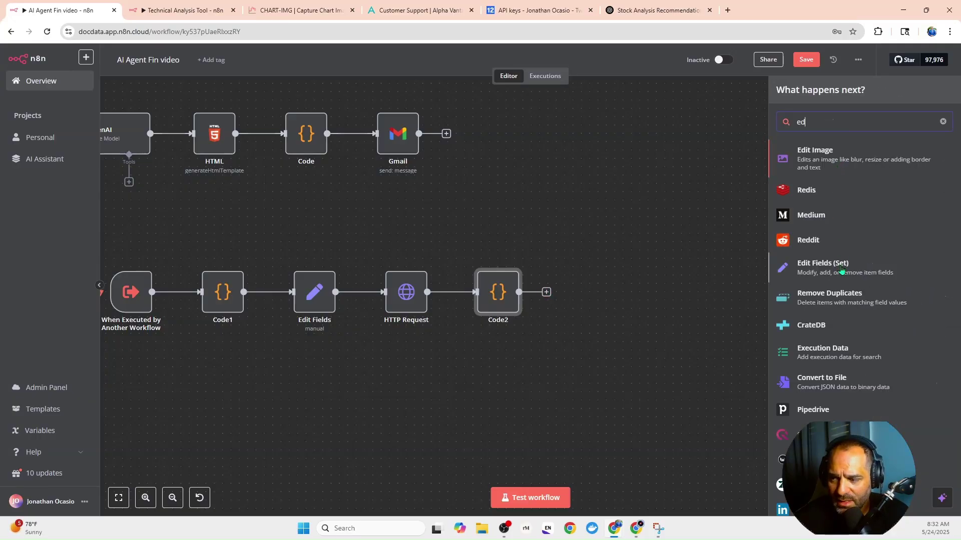
{"action": "left_click", "coordinate": [802, 258]}
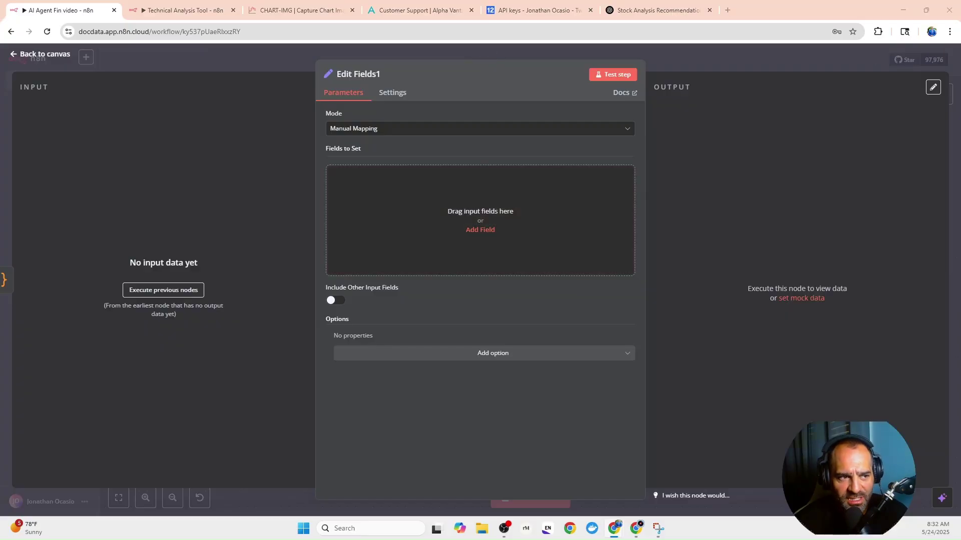
{"action": "left_click", "coordinate": [433, 212]}
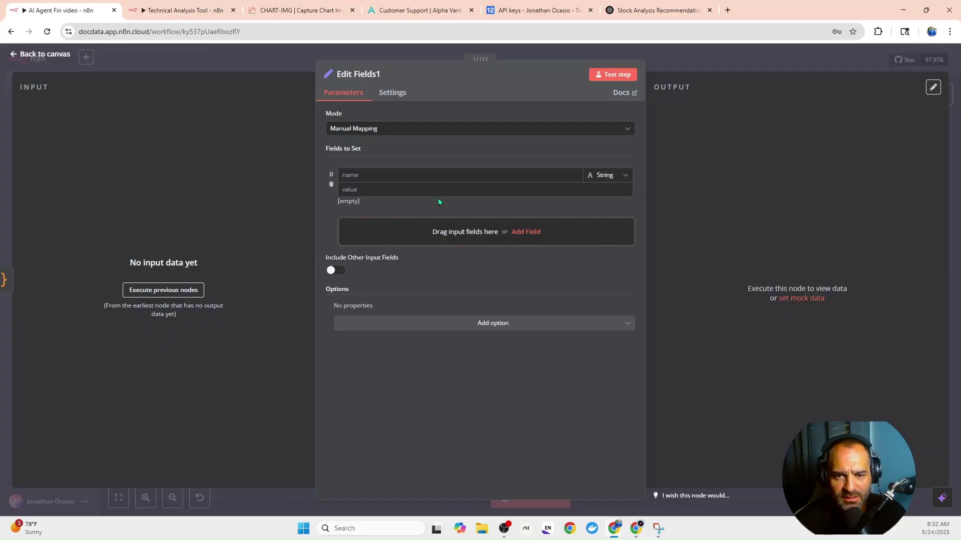
{"action": "right_click", "coordinate": [362, 179]}
{"action": "left_click", "coordinate": [391, 280]}
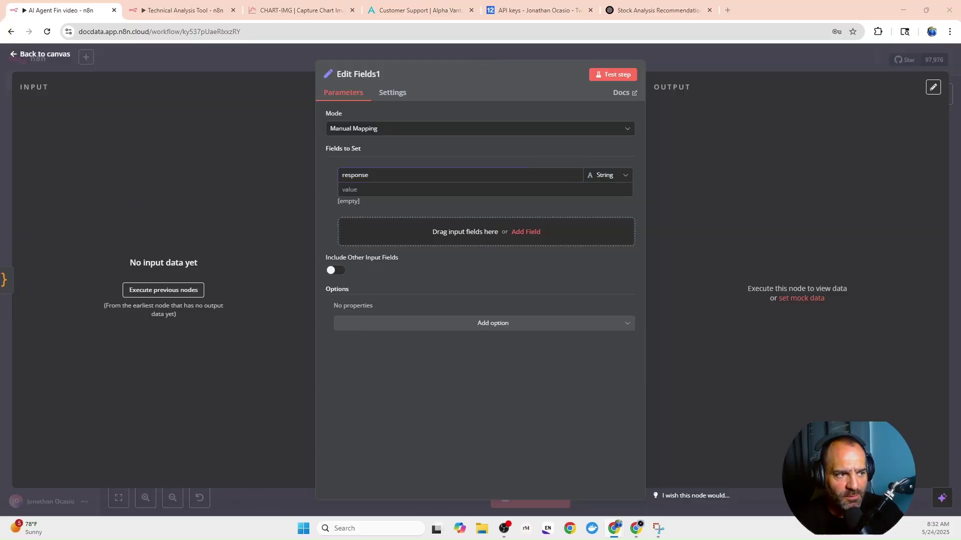
Step: Set the response field's value to the expression {{ $json }} and return to the canvas
{"action": "right_click", "coordinate": [418, 190]}
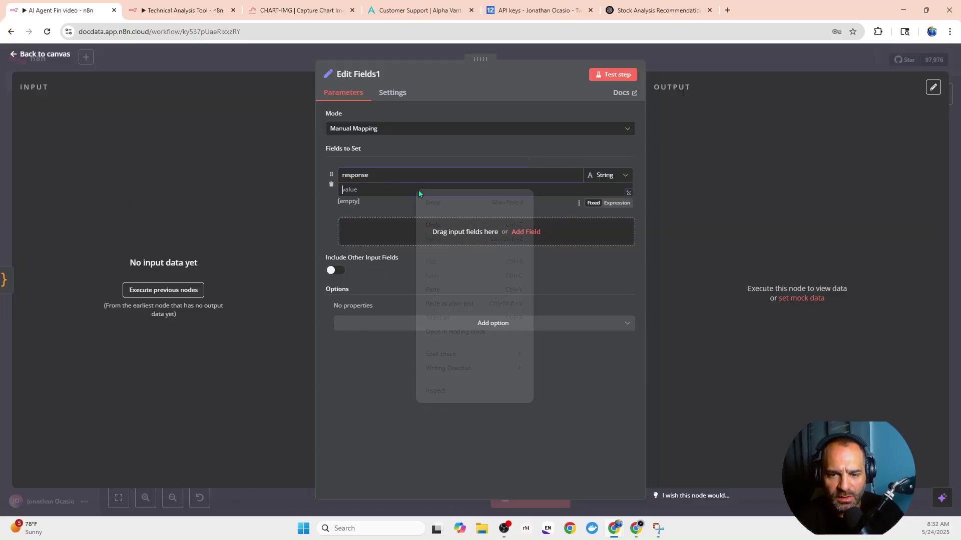
{"action": "left_click", "coordinate": [442, 293]}
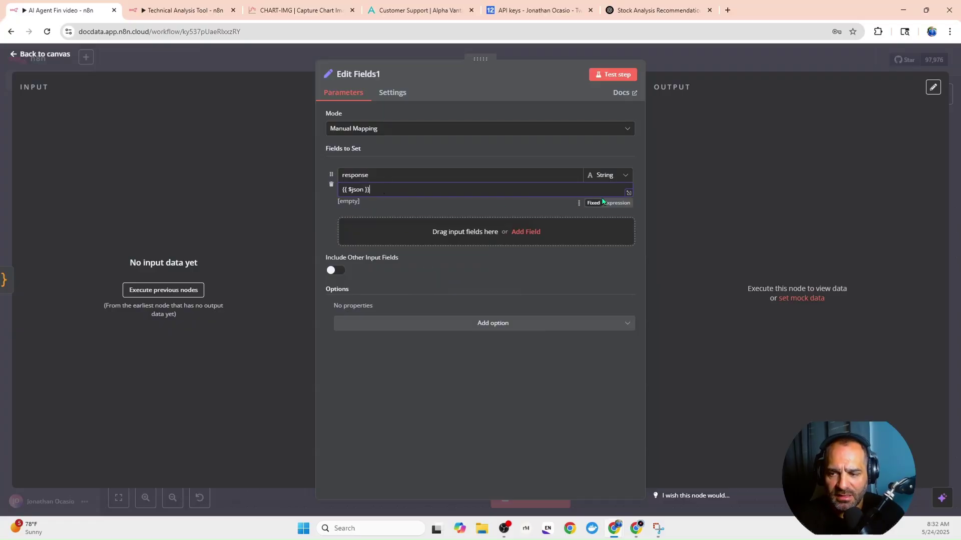
{"action": "left_click", "coordinate": [623, 205]}
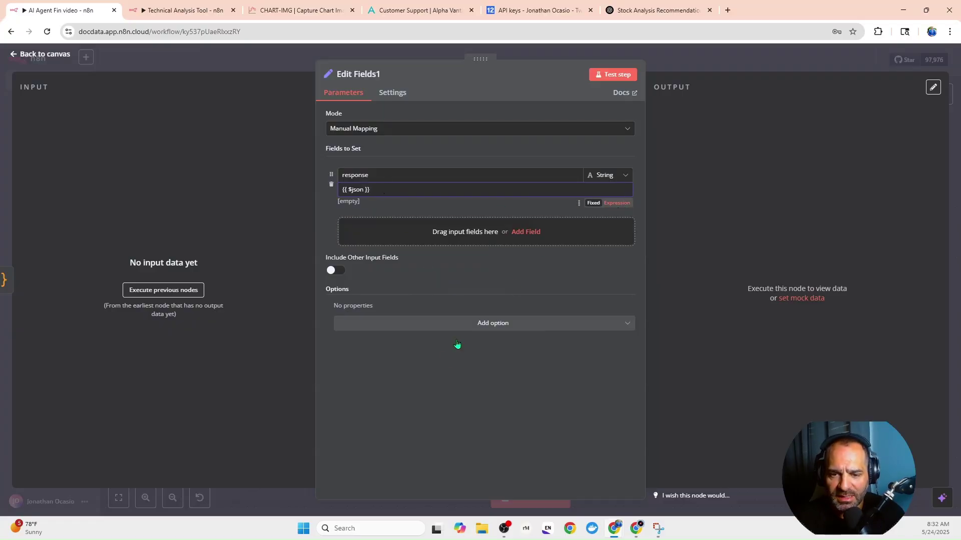
{"action": "left_click", "coordinate": [447, 307]}
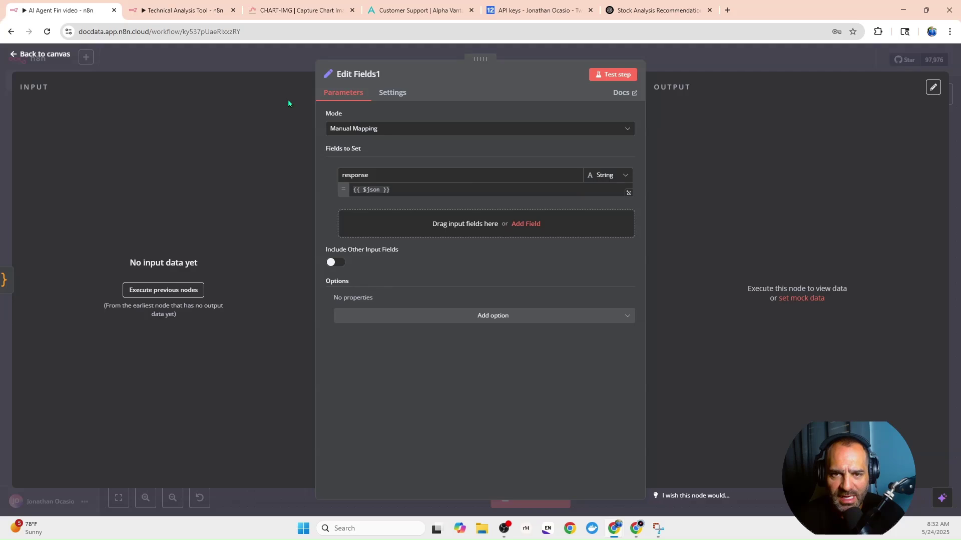
{"action": "left_click", "coordinate": [262, 56]}
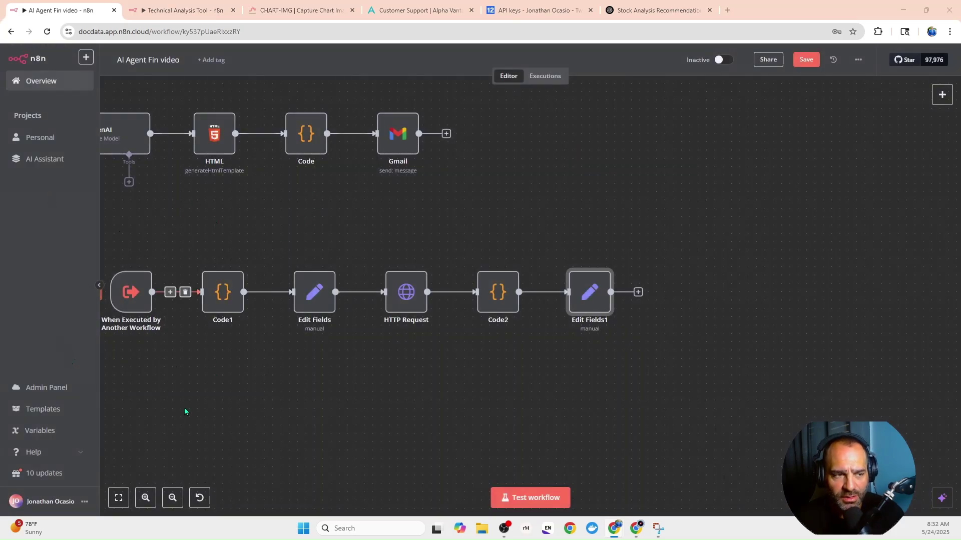
Step: Look over the node layout of the Technical Analysis Tool workflow and close it to return to the AI Agent Fin video workflow
{"action": "left_click_drag", "start_coordinate": [181, 388], "coordinate": [294, 366]}
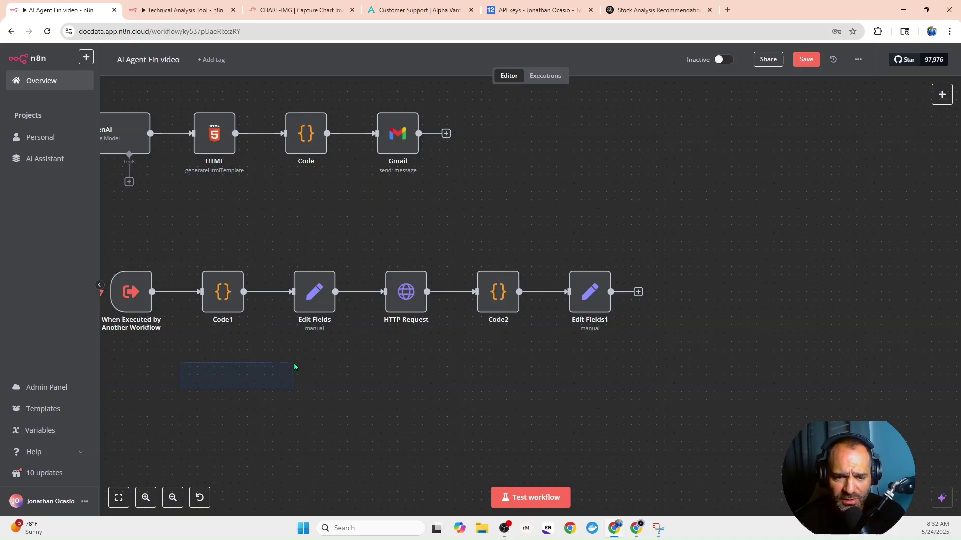
{"action": "left_click_drag", "start_coordinate": [240, 399], "coordinate": [794, 235]}
{"action": "left_click_drag", "start_coordinate": [323, 289], "coordinate": [352, 275]}
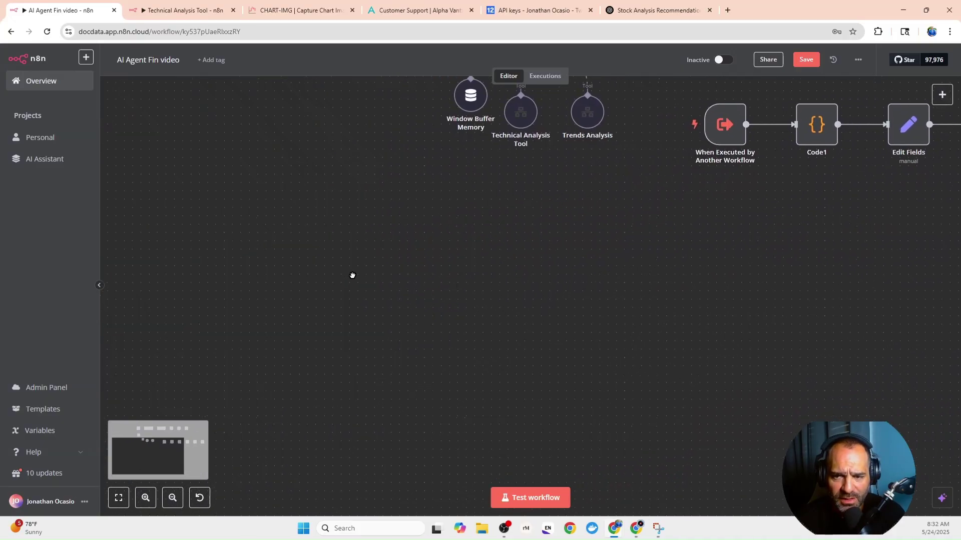
{"action": "left_click", "coordinate": [184, 11]}
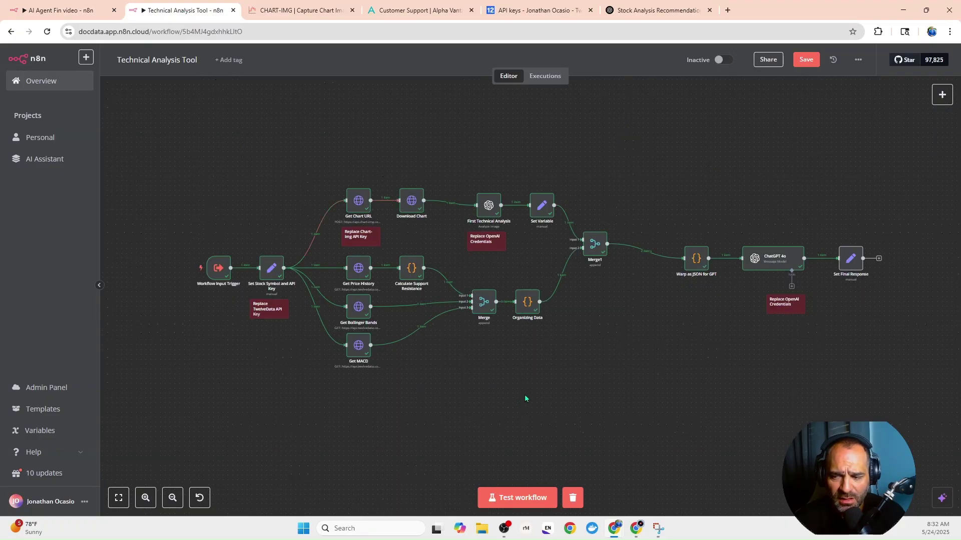
{"action": "scroll", "coordinate": [590, 373], "scroll_direction": "right", "scroll_amount": 1}
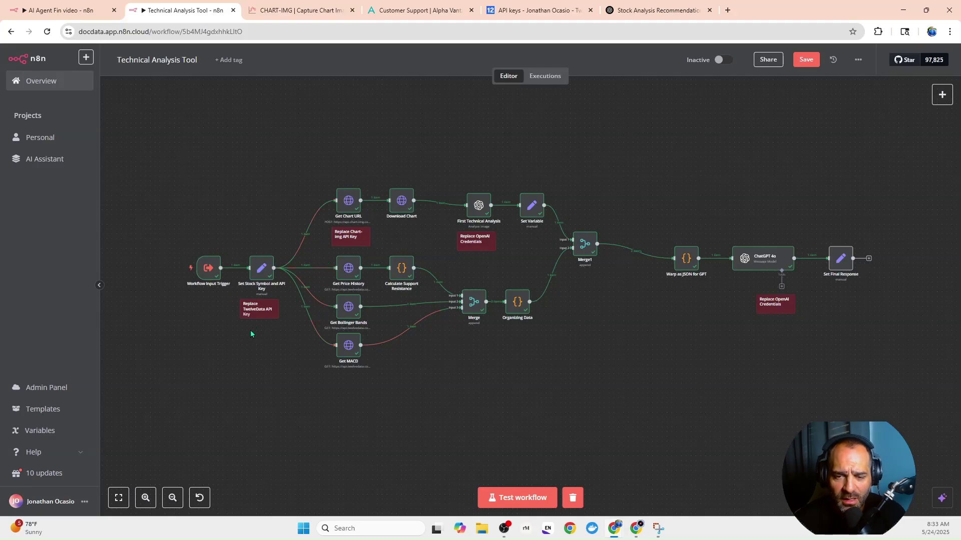
{"action": "middle_click", "coordinate": [189, 15]}
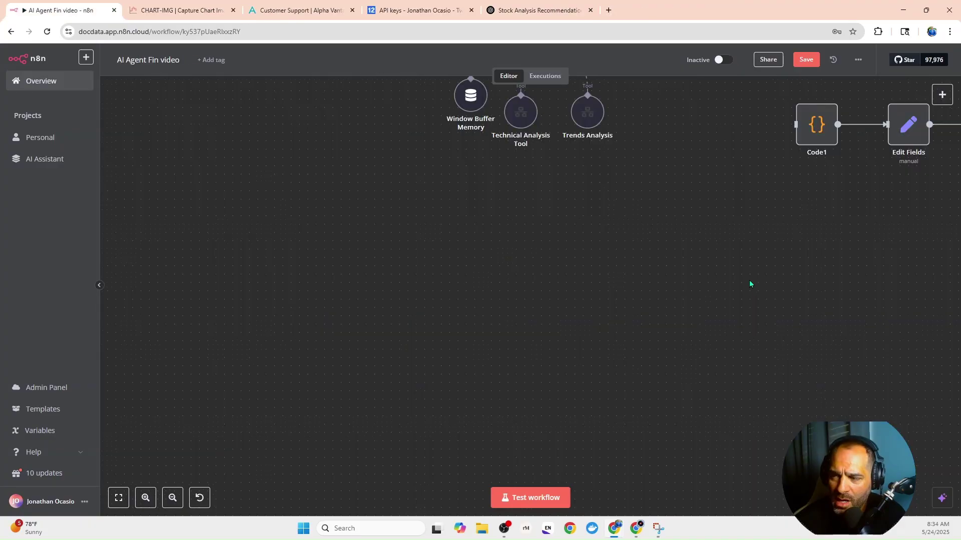
Step: Add a When Executed by Another Workflow trigger with input data mode Accept all data, placed in the empty canvas area below the agent tools
{"action": "left_click", "coordinate": [946, 97]}
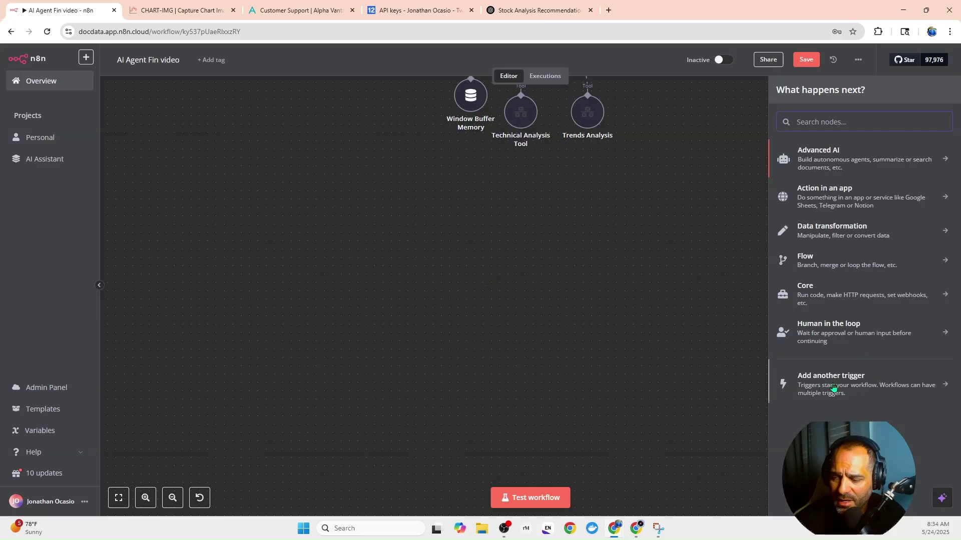
{"action": "left_click", "coordinate": [794, 377]}
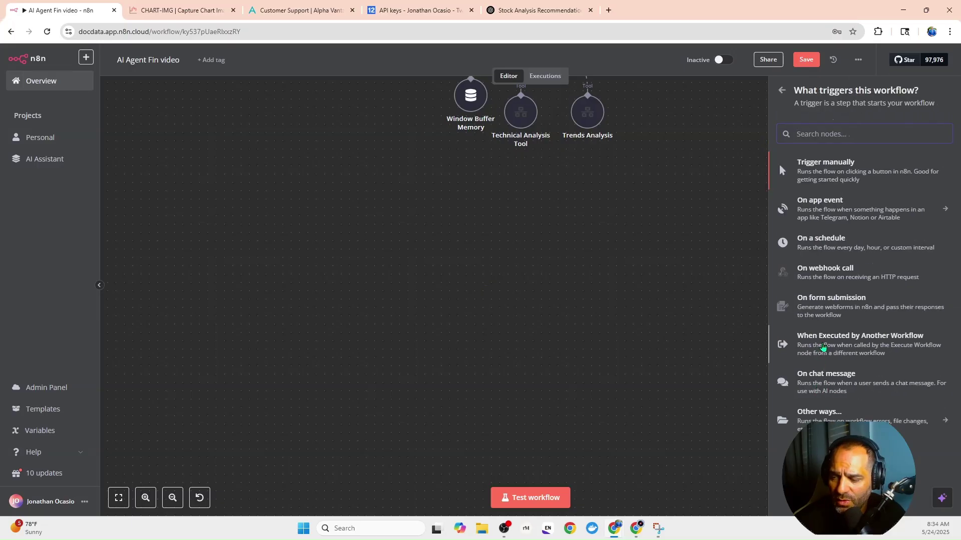
{"action": "left_click", "coordinate": [824, 348]}
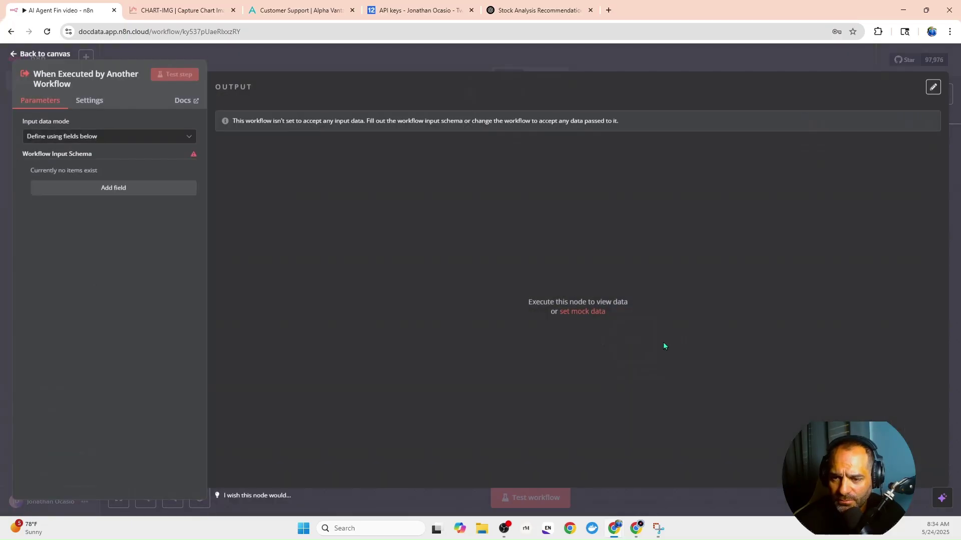
{"action": "left_click", "coordinate": [107, 142]}
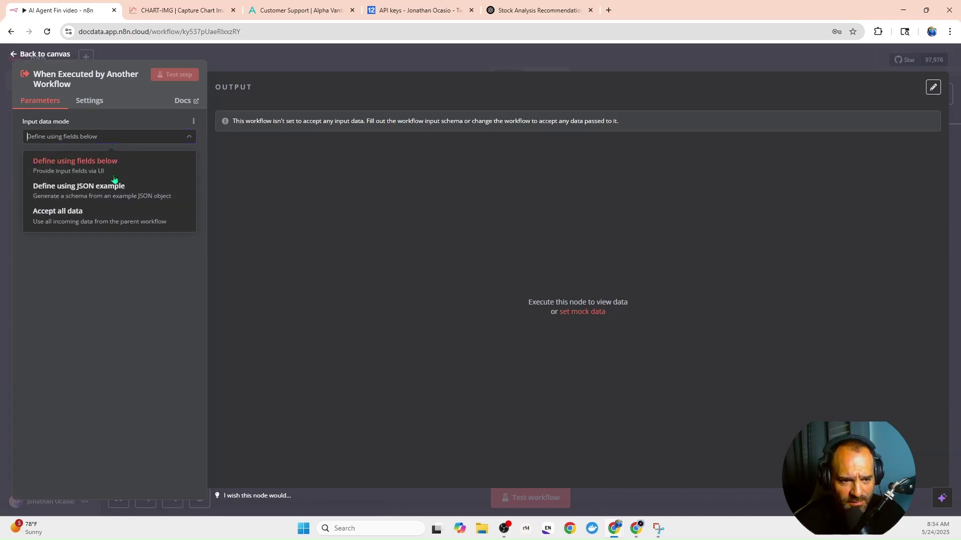
{"action": "left_click", "coordinate": [103, 220]}
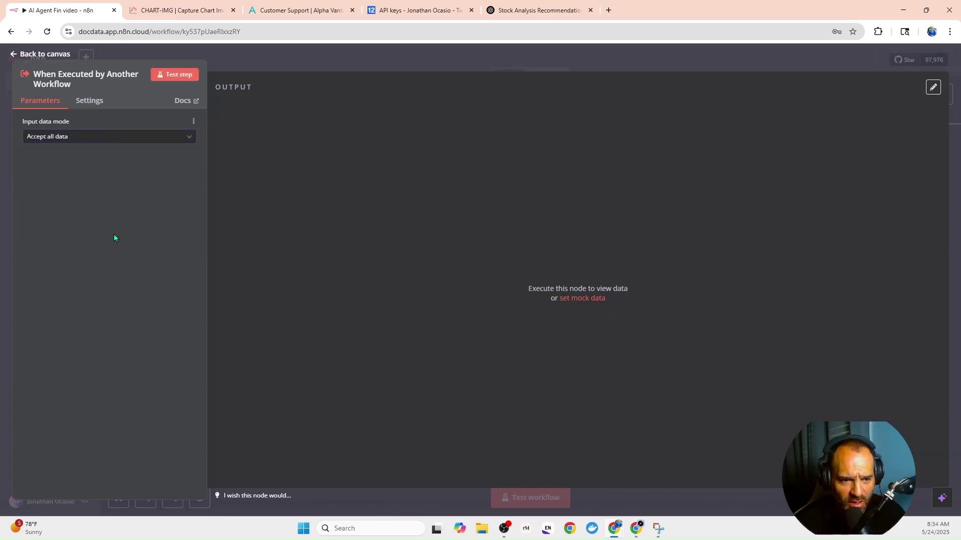
{"action": "left_click", "coordinate": [265, 64]}
{"action": "left_click_drag", "start_coordinate": [633, 341], "coordinate": [257, 258]}
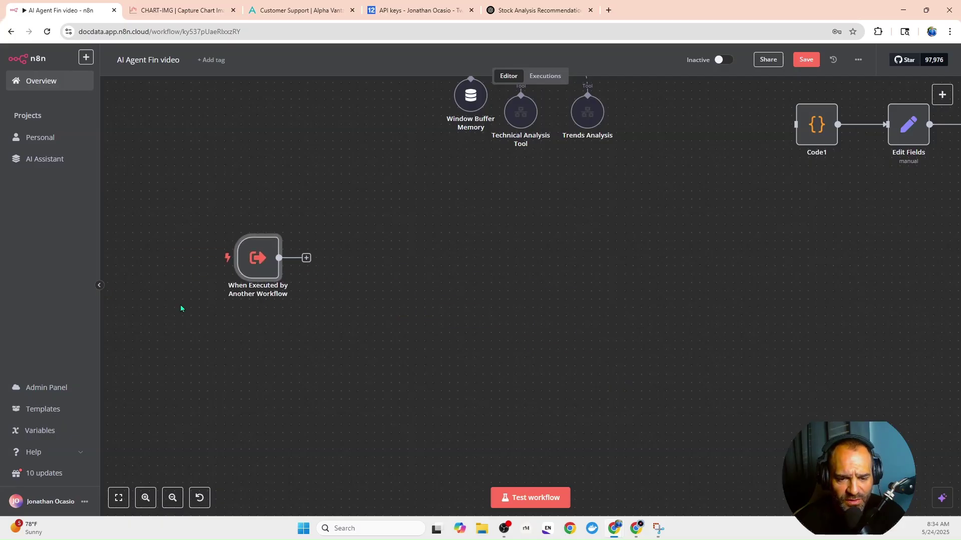
Step: Add an Edit Fields (Set) node after the new When Executed by Another Workflow trigger
{"action": "left_click", "coordinate": [307, 259]}
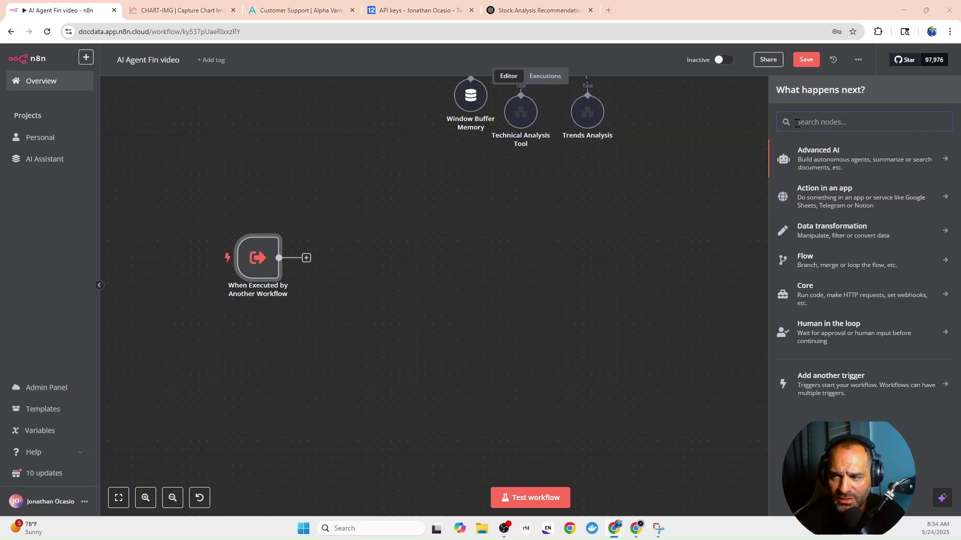
{"action": "type", "text": "edit"}
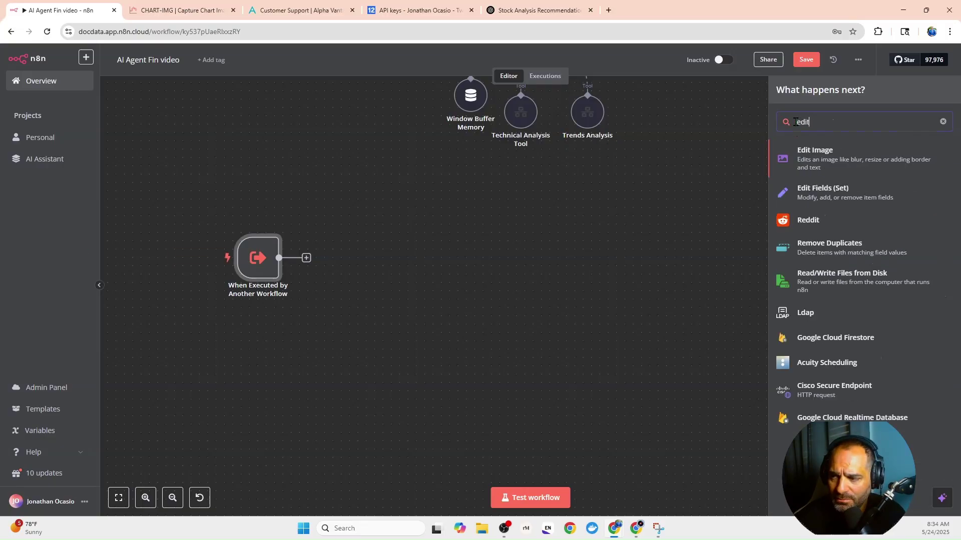
{"action": "left_click", "coordinate": [830, 194]}
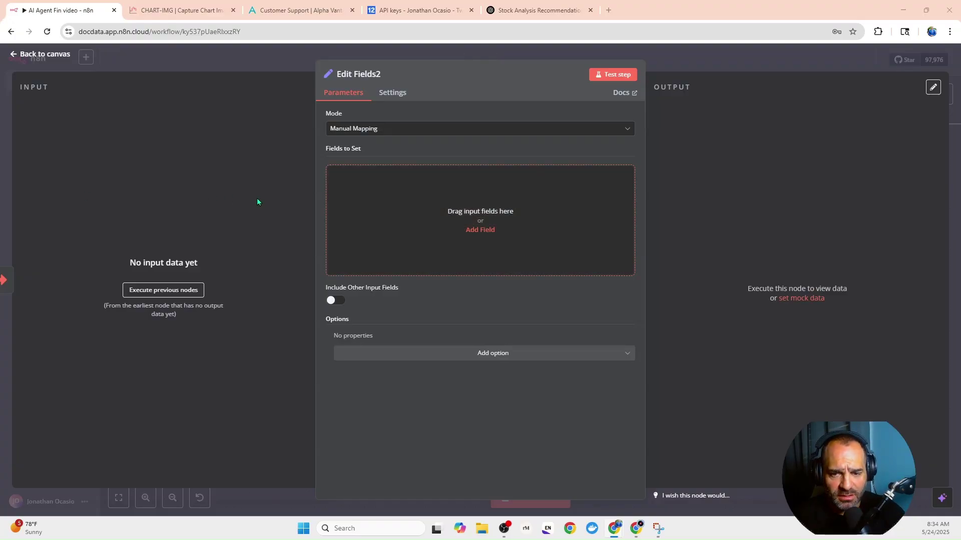
Step: Add a string field named ticker to Edit Fields2 with its value set to the expression {{ $json.query }}
{"action": "left_click", "coordinate": [384, 214]}
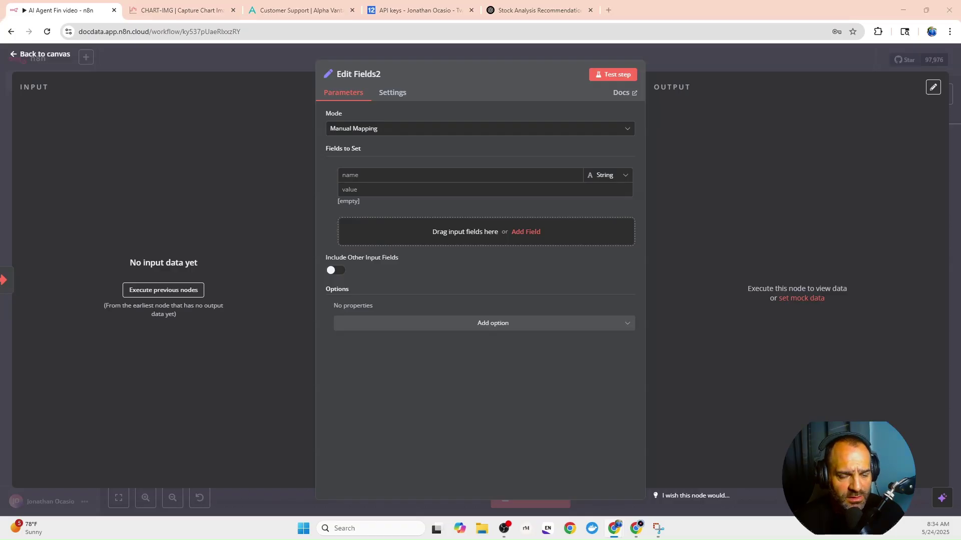
{"action": "right_click", "coordinate": [352, 176]}
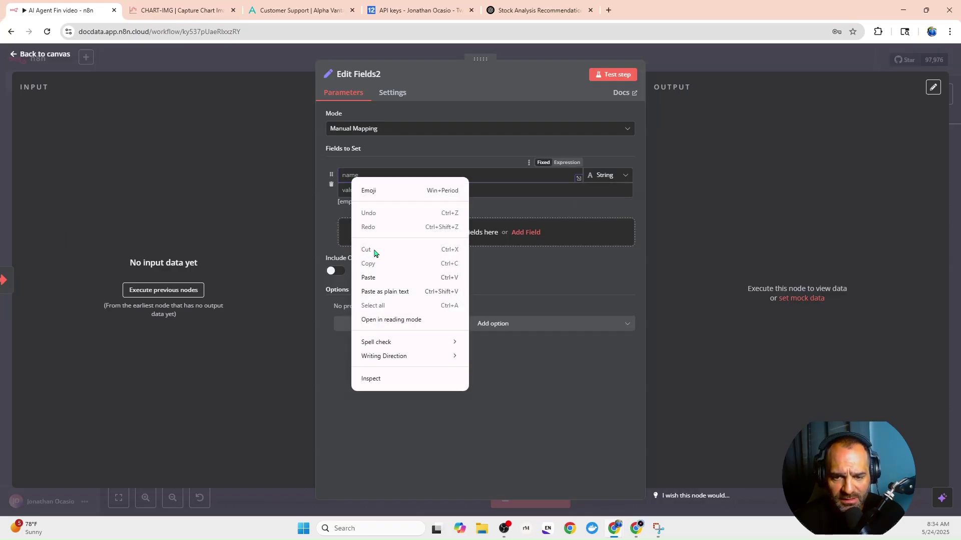
{"action": "left_click", "coordinate": [376, 279]}
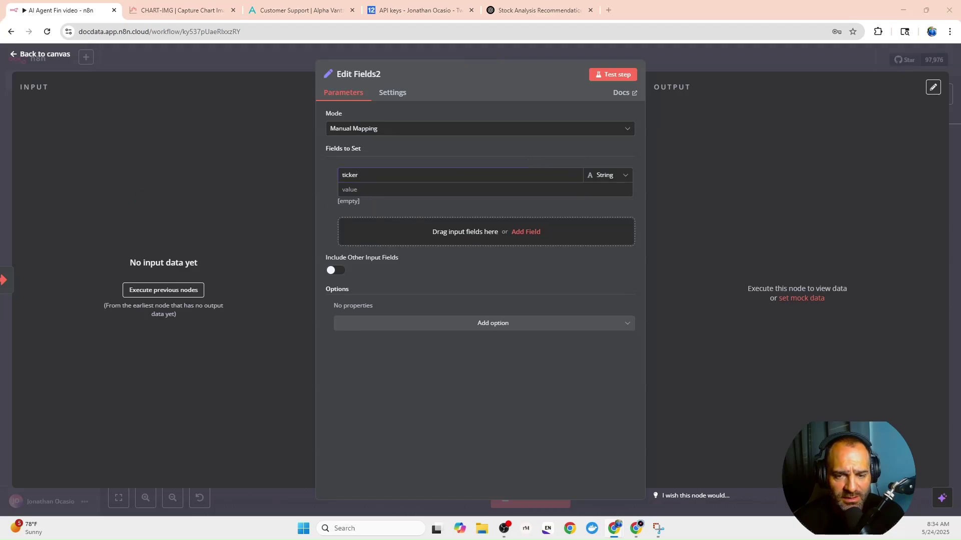
{"action": "right_click", "coordinate": [395, 191]}
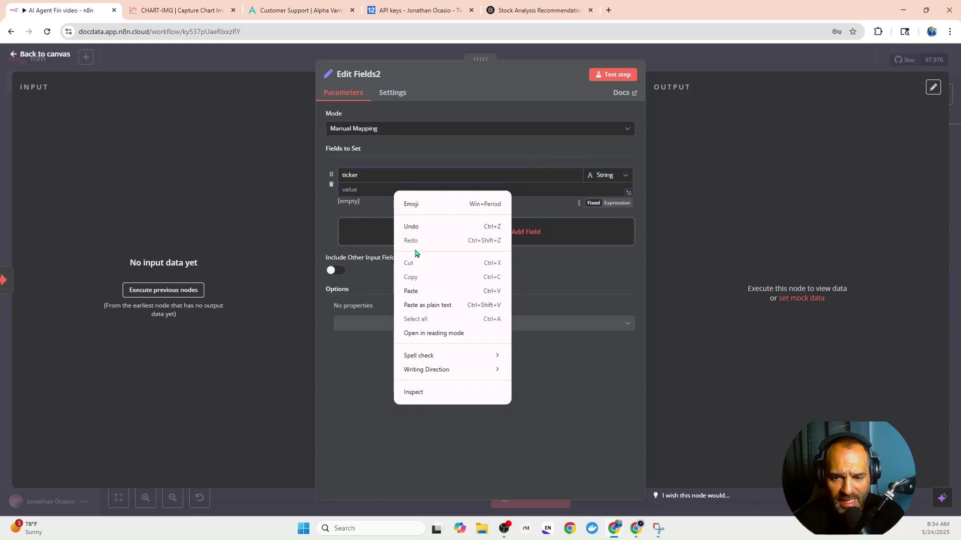
{"action": "left_click", "coordinate": [426, 296]}
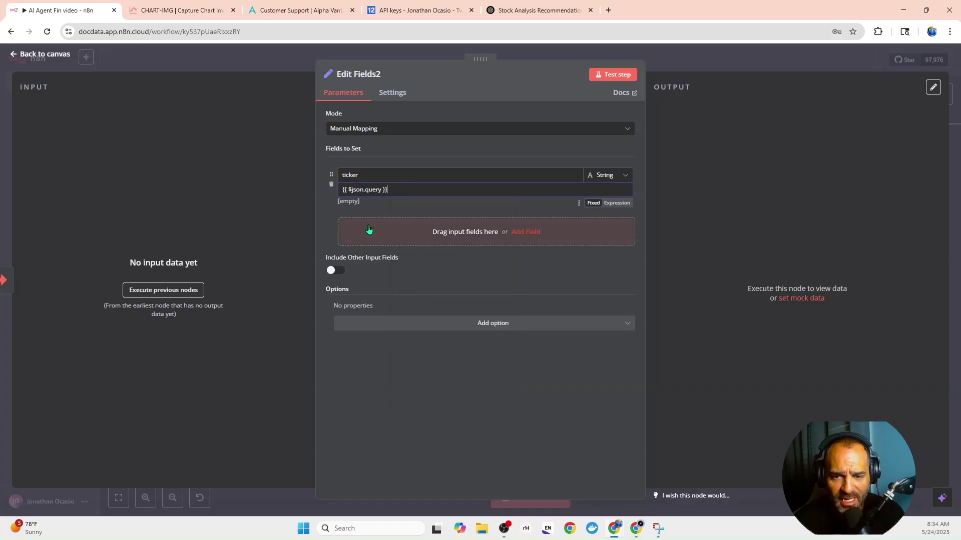
{"action": "left_click", "coordinate": [611, 204]}
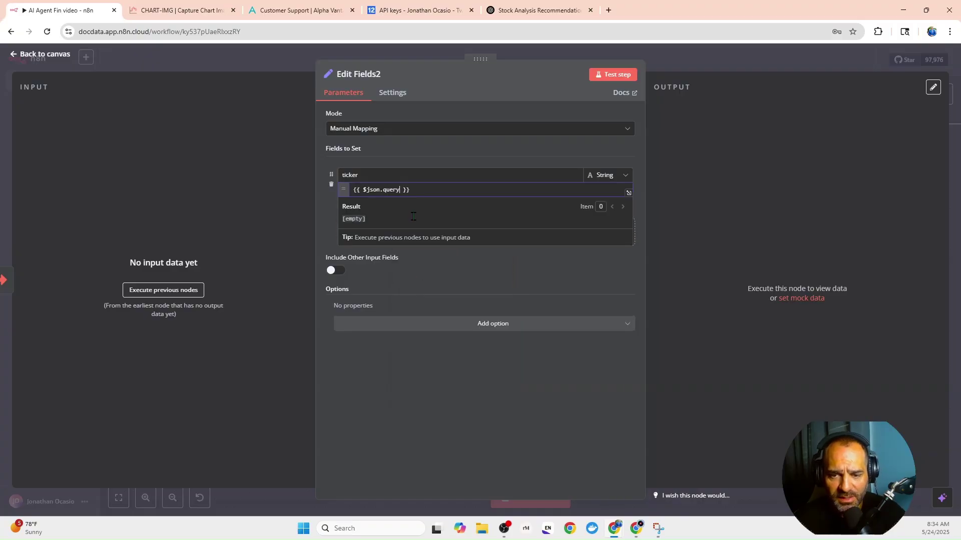
Step: Add a second string field named TwelveData_API_Key below the ticker field
{"action": "left_click", "coordinate": [336, 234]}
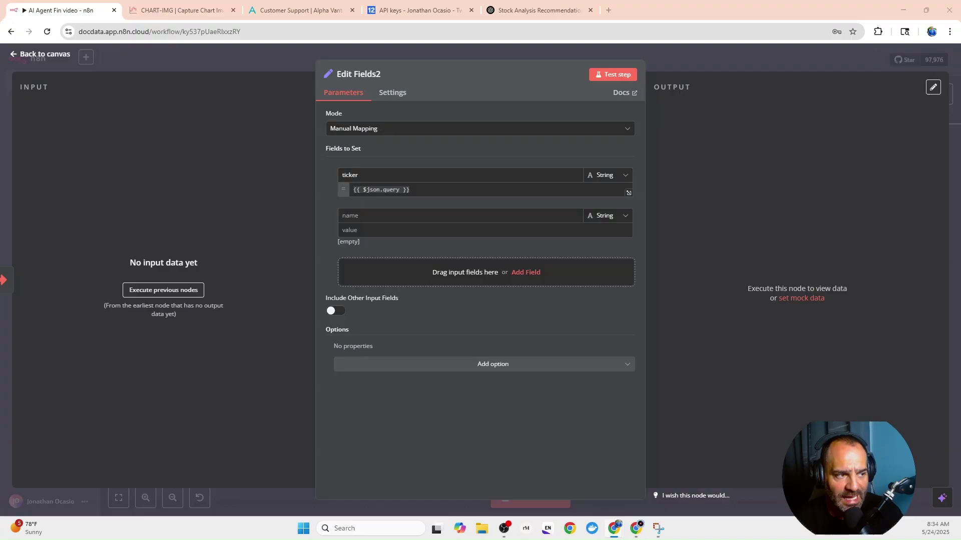
{"action": "right_click", "coordinate": [416, 215]}
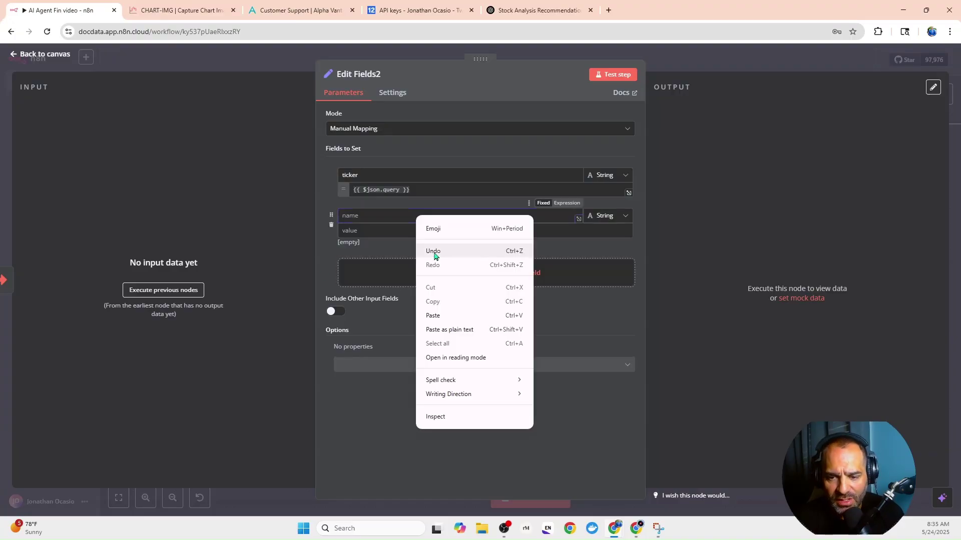
{"action": "left_click", "coordinate": [433, 316]}
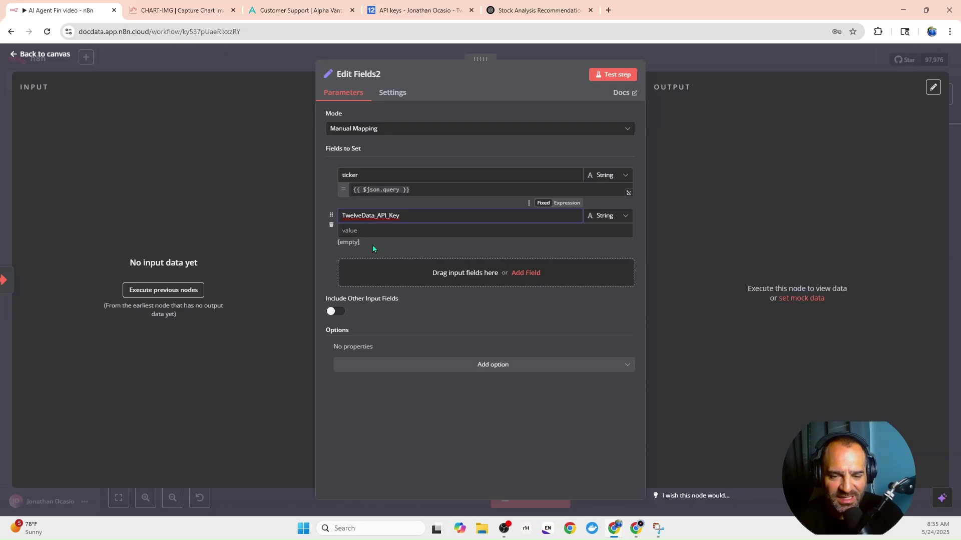
Step: Sign in to Twelve Data with Google, review the account's API usage and API keys page, and return to the n8n workflow
{"action": "left_click", "coordinate": [410, 15]}
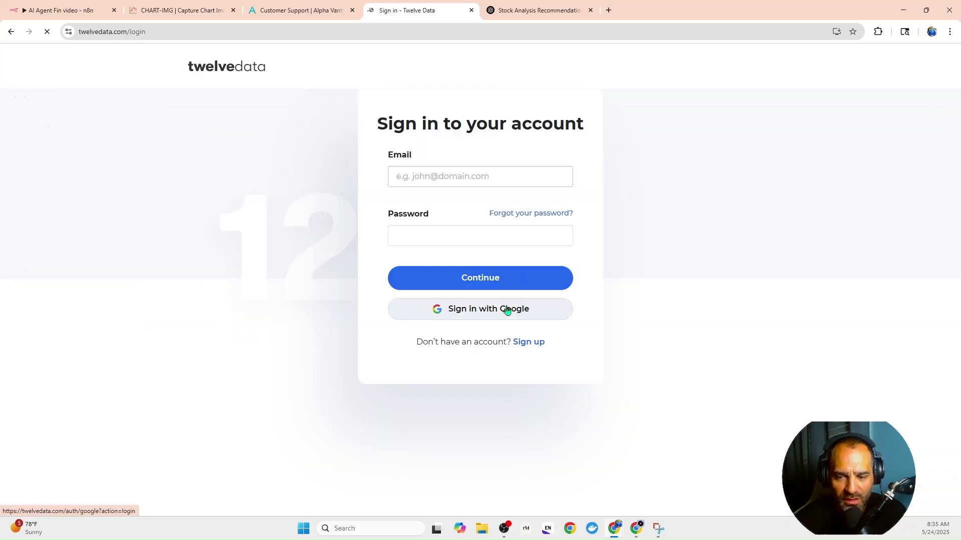
{"action": "left_click", "coordinate": [505, 309]}
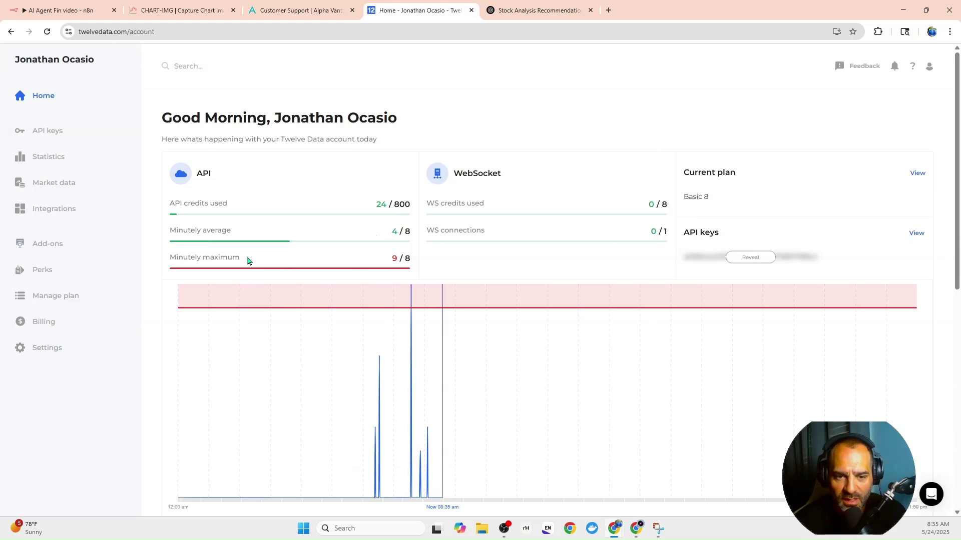
{"action": "scroll", "coordinate": [581, 348], "scroll_direction": "down", "scroll_amount": 3}
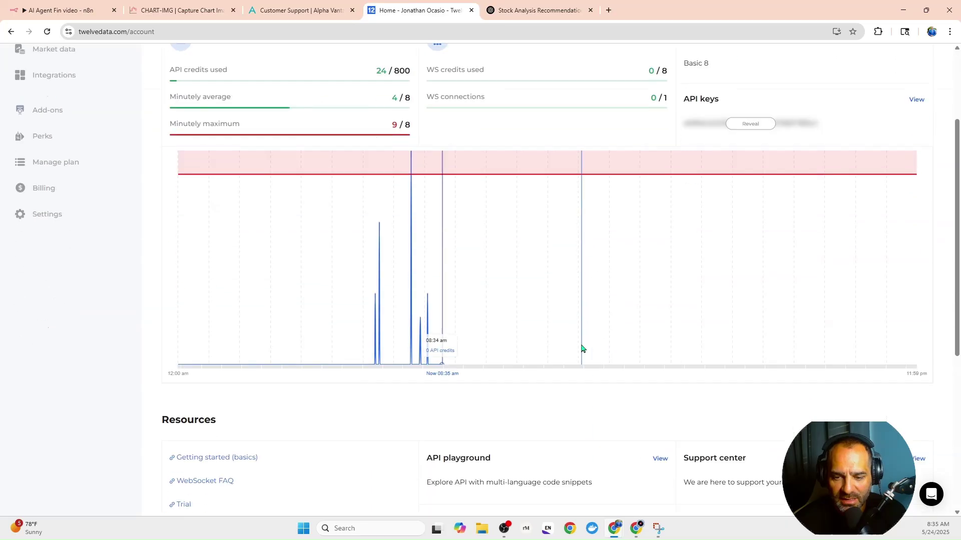
{"action": "scroll", "coordinate": [496, 341], "scroll_direction": "up", "scroll_amount": 3}
{"action": "scroll", "coordinate": [475, 358], "scroll_direction": "down", "scroll_amount": 1}
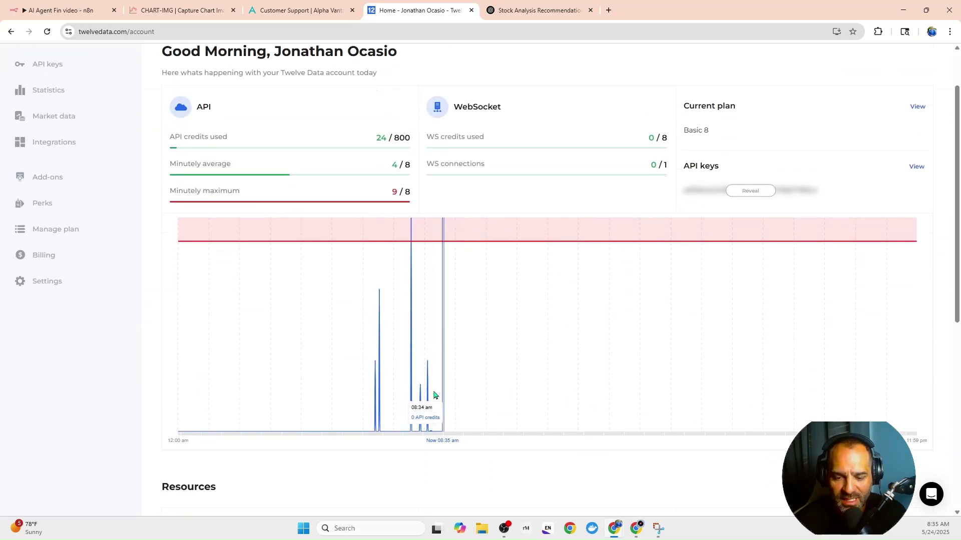
{"action": "scroll", "coordinate": [390, 356], "scroll_direction": "up", "scroll_amount": 1}
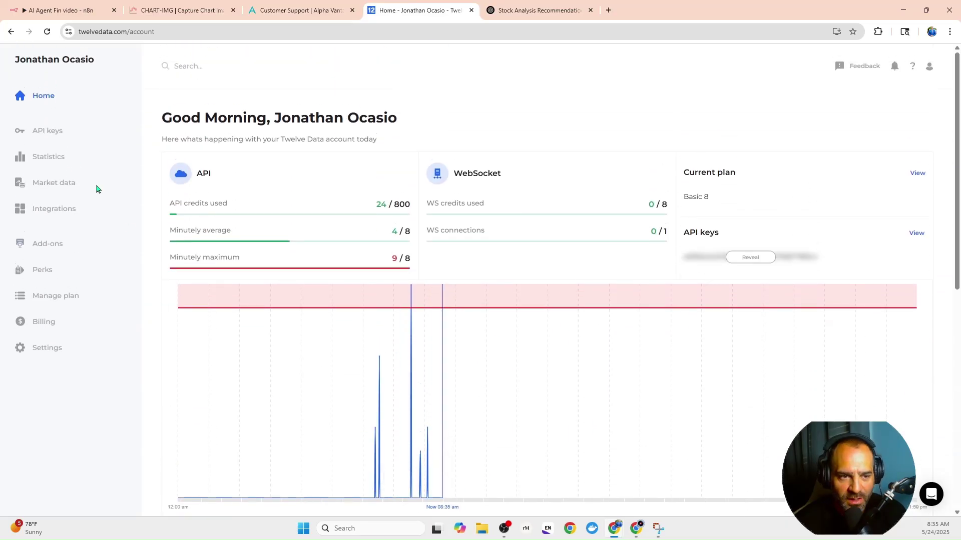
{"action": "left_click", "coordinate": [58, 141]}
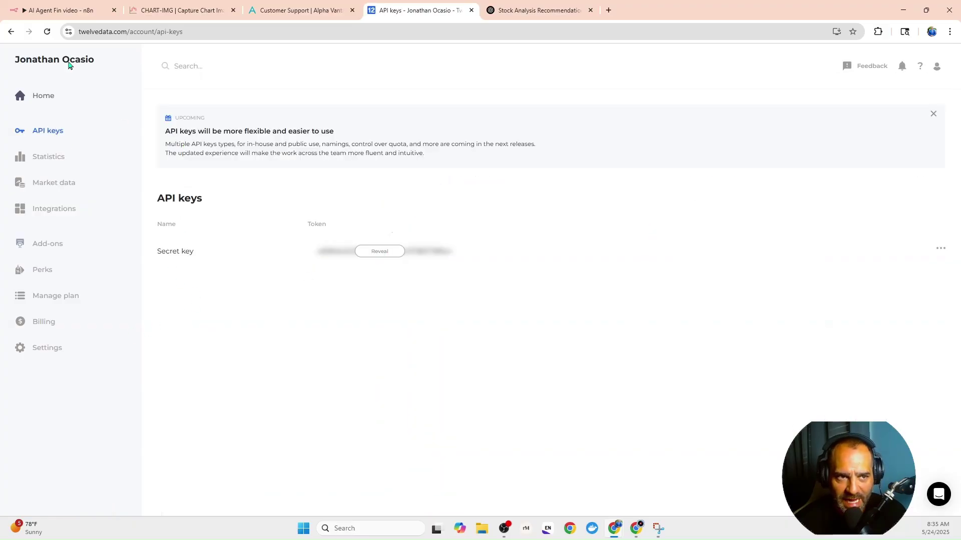
{"action": "left_click", "coordinate": [48, 11]}
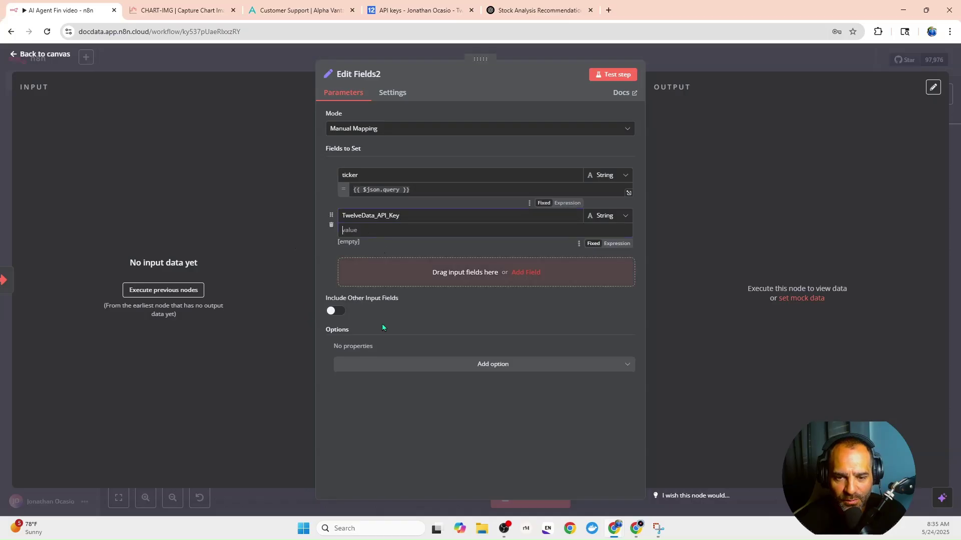
Step: Return to the canvas and move the When Executed by Another Workflow and Edit Fields2 nodes further down together
{"action": "left_click", "coordinate": [294, 56]}
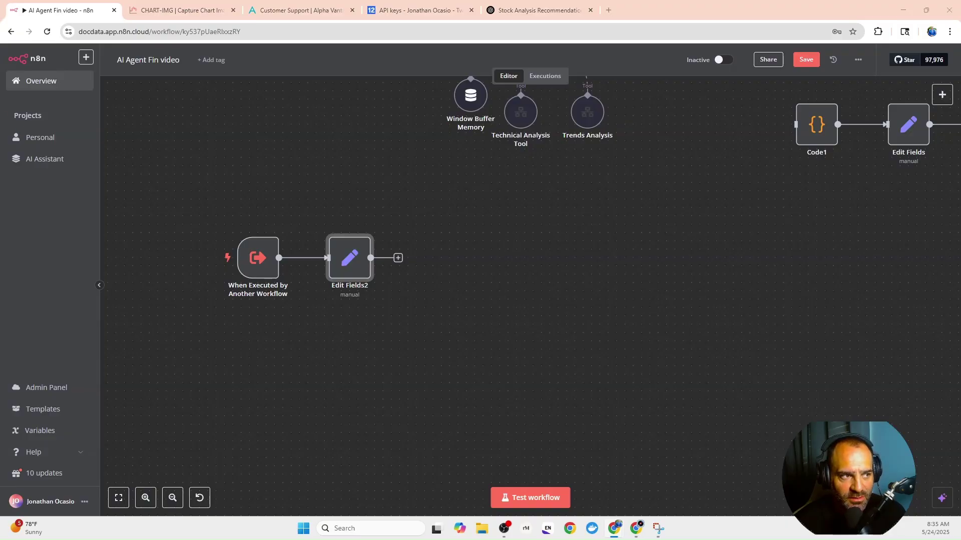
{"action": "left_click_drag", "start_coordinate": [423, 307], "coordinate": [123, 173]}
{"action": "left_click_drag", "start_coordinate": [353, 269], "coordinate": [345, 327]}
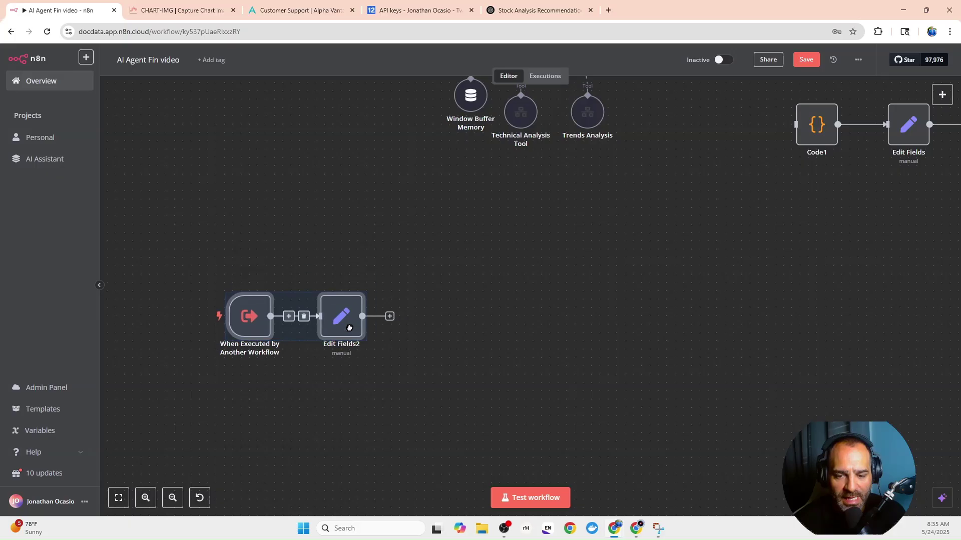
{"action": "left_click", "coordinate": [434, 257]}
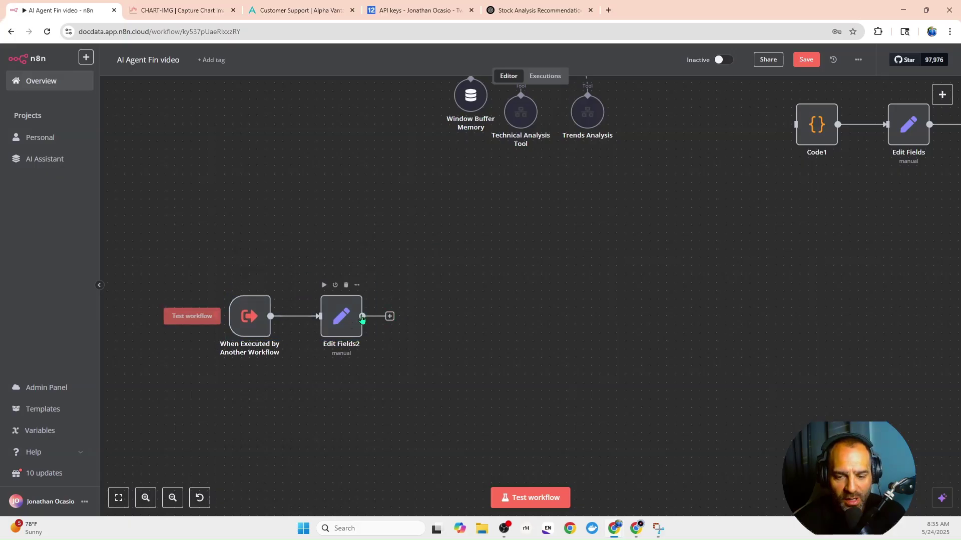
Step: Add an HTTP Request node after Edit Fields2 and place it higher up on the canvas
{"action": "left_click", "coordinate": [390, 316]}
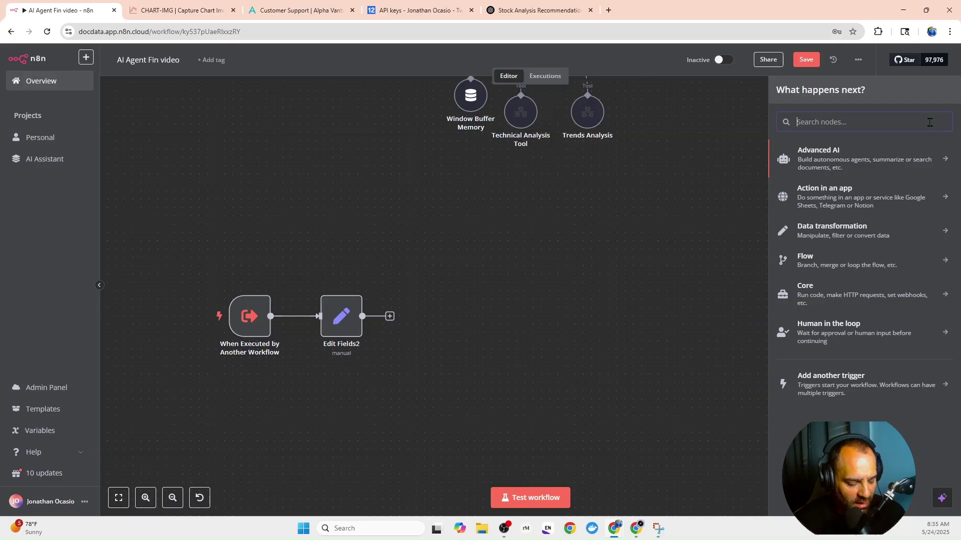
{"action": "type", "text": "http"}
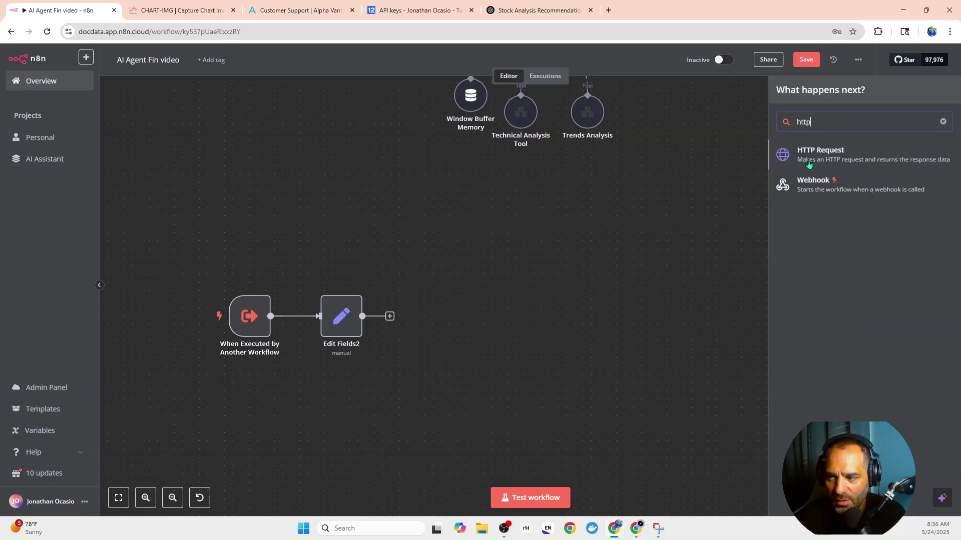
{"action": "key", "text": "Return"}
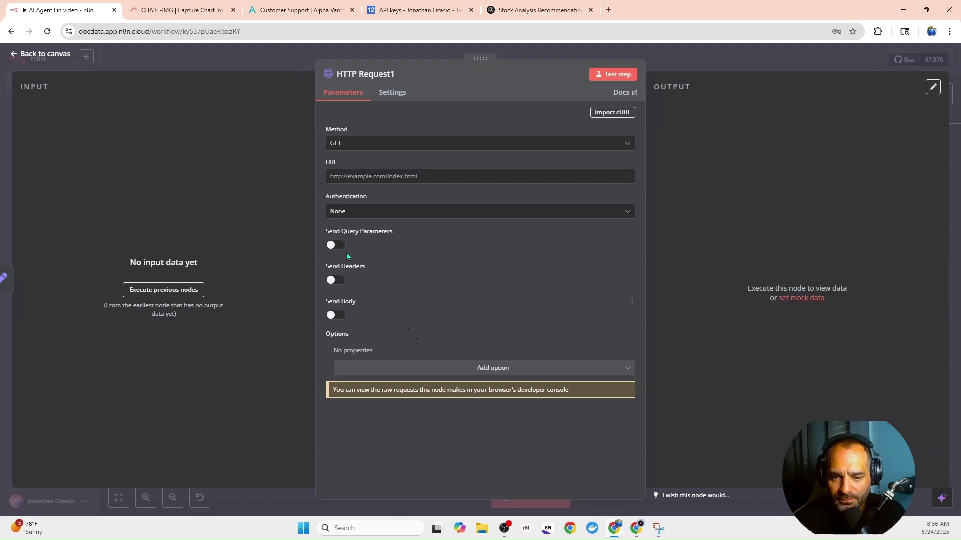
{"action": "left_click", "coordinate": [250, 53]}
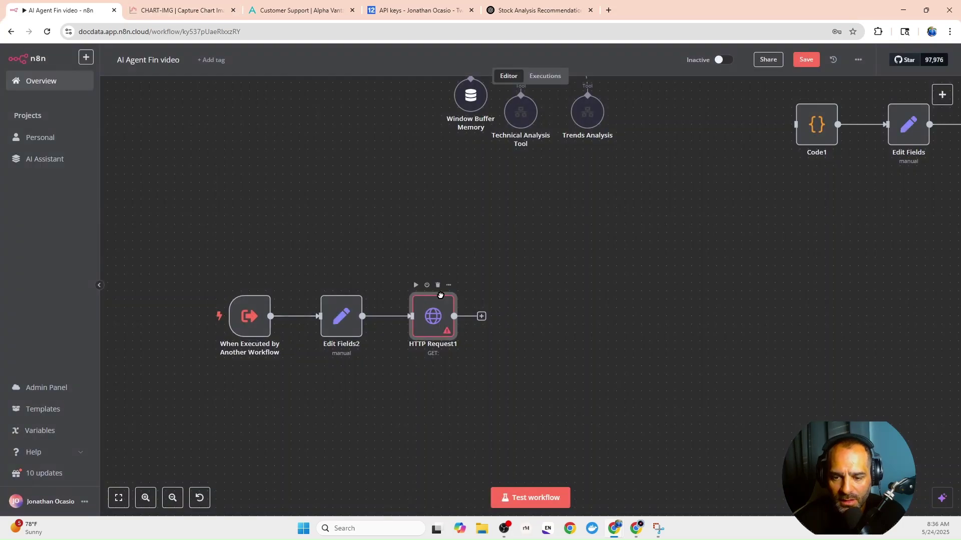
{"action": "left_click_drag", "start_coordinate": [441, 295], "coordinate": [441, 170]}
Step: Make three copies of the HTTP Request1 node and stack them in a column below the original
{"action": "right_click", "coordinate": [436, 203]}
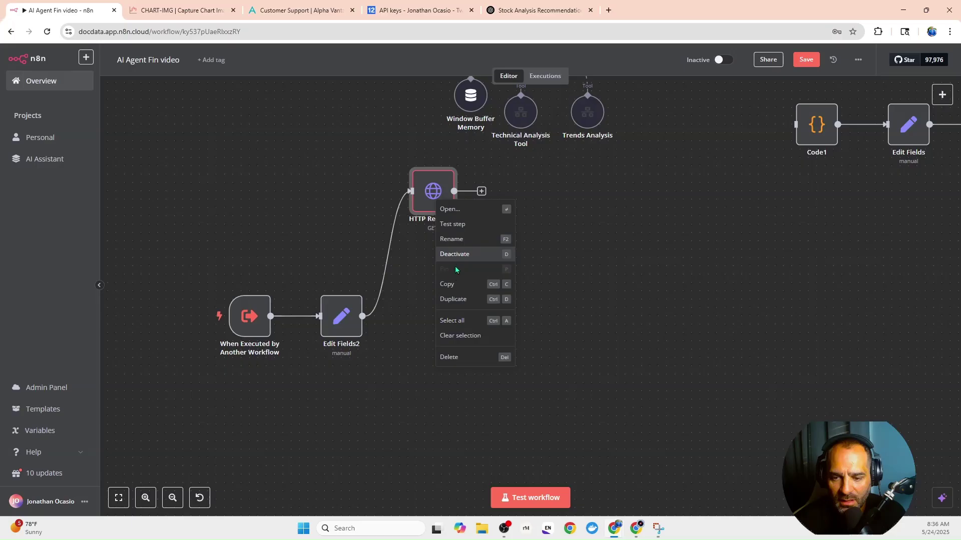
{"action": "left_click", "coordinate": [527, 269]}
{"action": "right_click", "coordinate": [527, 275]}
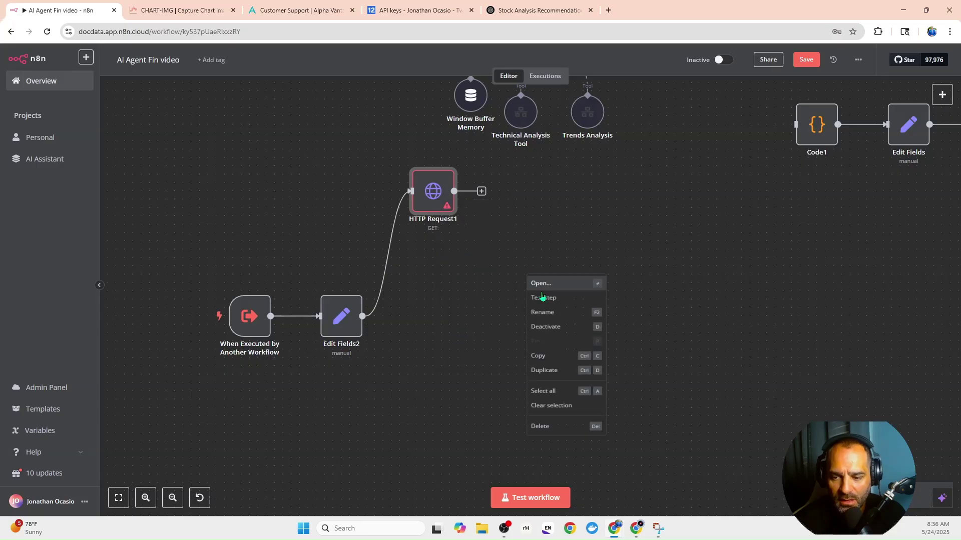
{"action": "left_click", "coordinate": [454, 338]}
{"action": "key", "text": "ctrl+v"}
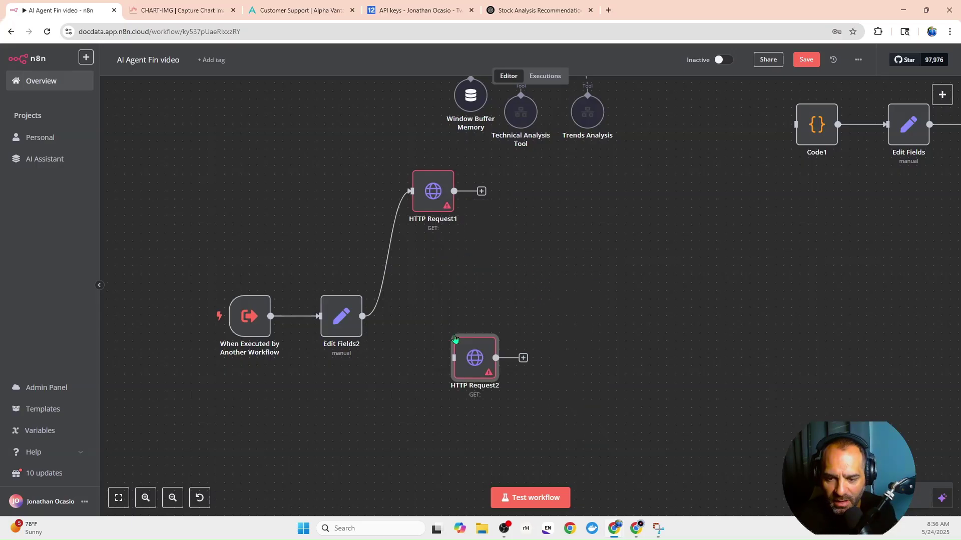
{"action": "key", "text": "ctrl+v"}
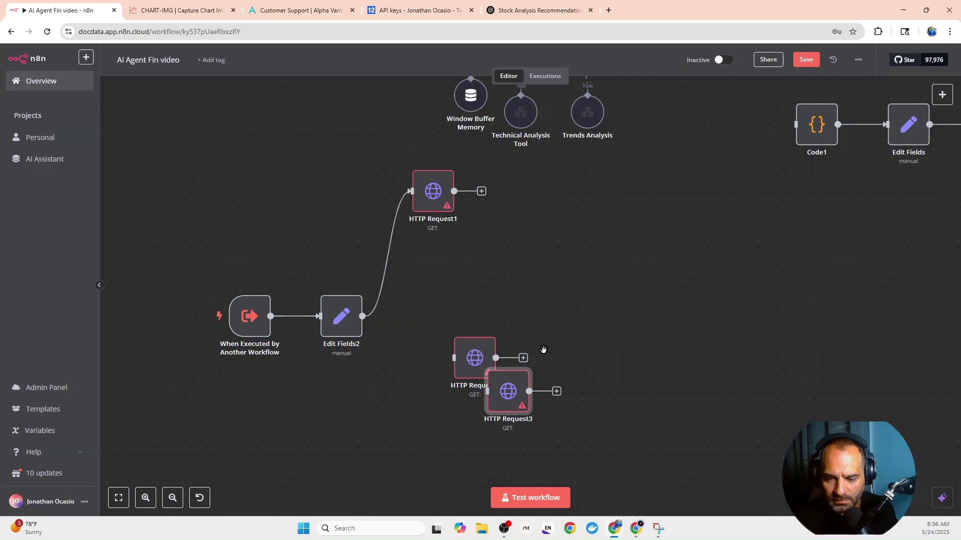
{"action": "left_click_drag", "start_coordinate": [486, 365], "coordinate": [444, 274]}
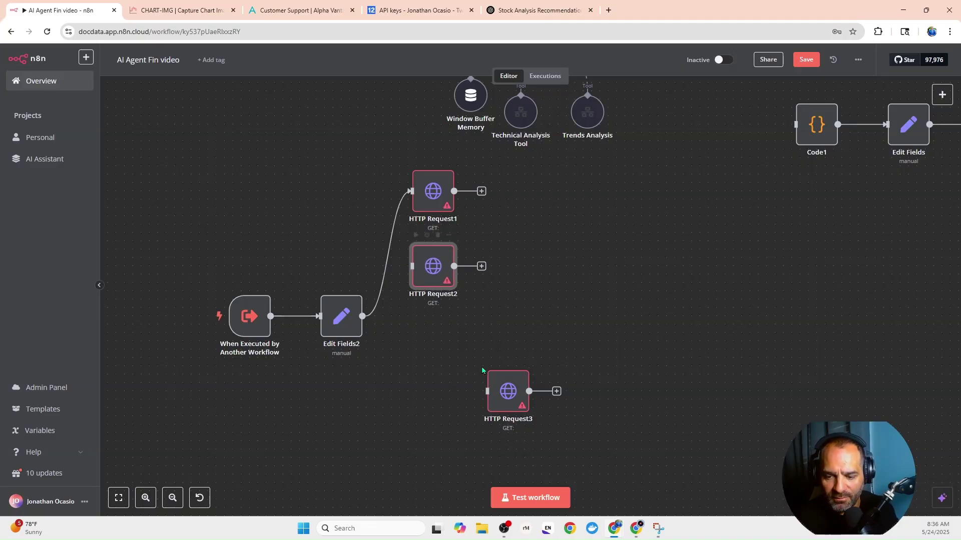
{"action": "left_click_drag", "start_coordinate": [498, 385], "coordinate": [425, 359]}
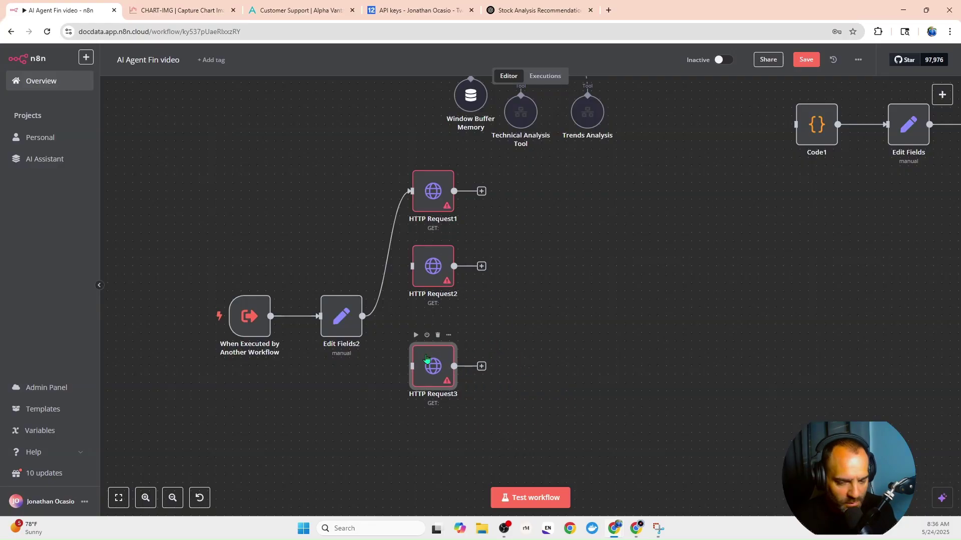
{"action": "key", "text": "ctrl+v"}
{"action": "left_click_drag", "start_coordinate": [494, 375], "coordinate": [435, 442]}
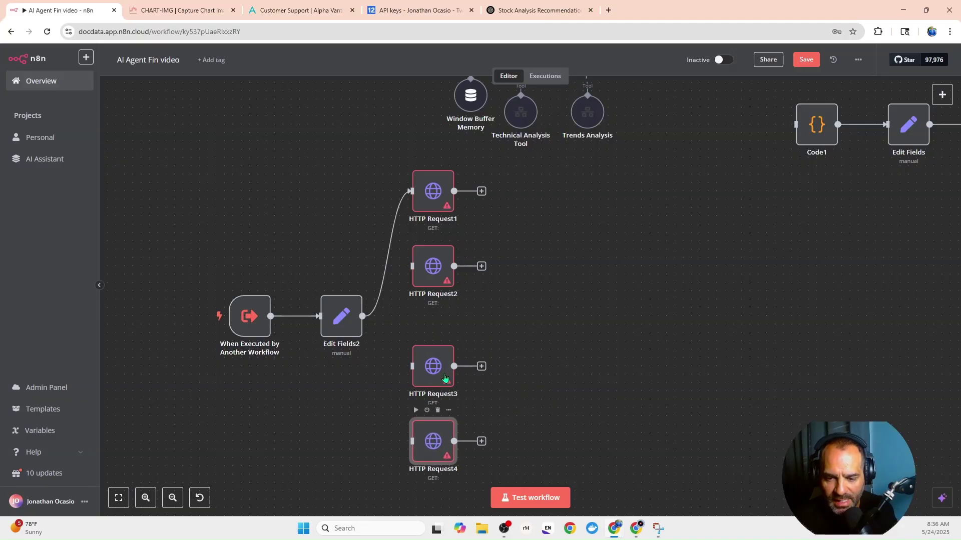
Step: Shift the four stacked HTTP Request nodes slightly farther away from Edit Fields2 to make room for connections
{"action": "scroll", "coordinate": [539, 326], "scroll_direction": "down", "scroll_amount": 3}
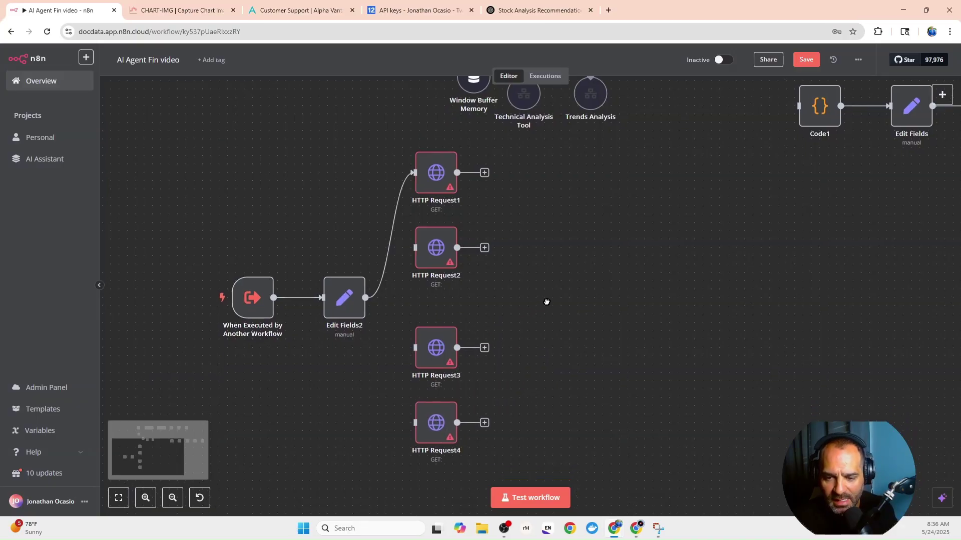
{"action": "left_click_drag", "start_coordinate": [450, 228], "coordinate": [467, 228]}
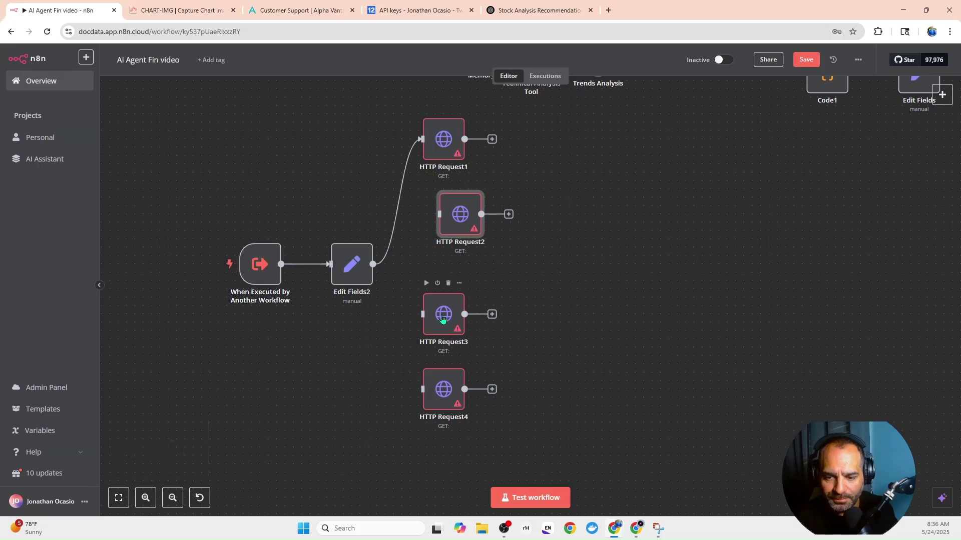
{"action": "left_click_drag", "start_coordinate": [443, 320], "coordinate": [460, 320]}
{"action": "left_click_drag", "start_coordinate": [449, 398], "coordinate": [474, 389]}
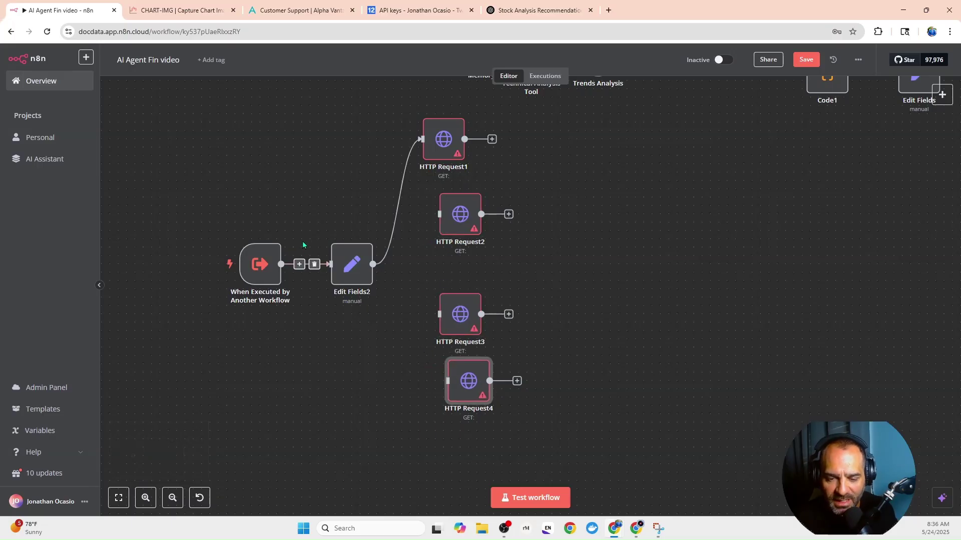
{"action": "left_click_drag", "start_coordinate": [442, 138], "coordinate": [459, 137]}
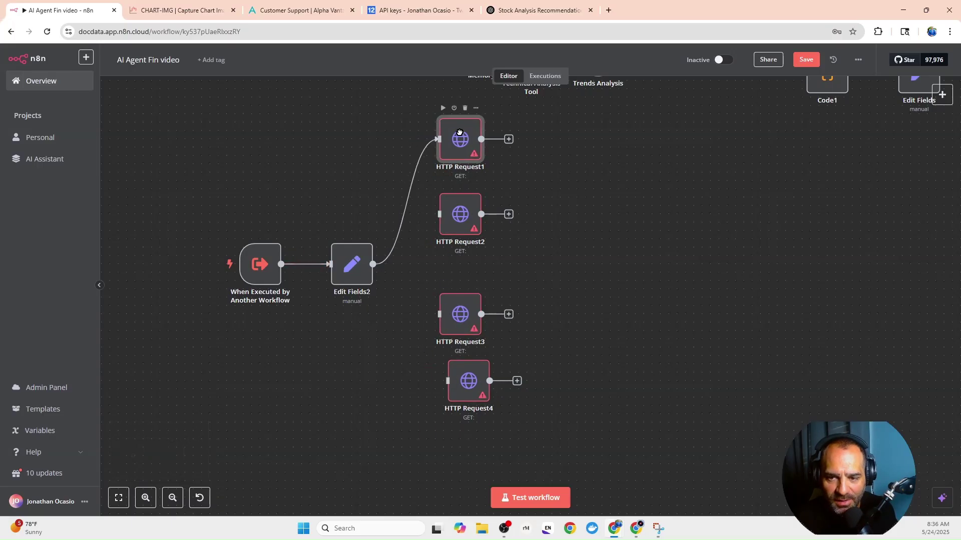
Step: Connect Edit Fields2 to HTTP Request2, HTTP Request3 and HTTP Request4, and align the four request nodes in an evenly spaced column
{"action": "left_click_drag", "start_coordinate": [372, 264], "coordinate": [440, 216]}
{"action": "left_click_drag", "start_coordinate": [372, 264], "coordinate": [439, 314]}
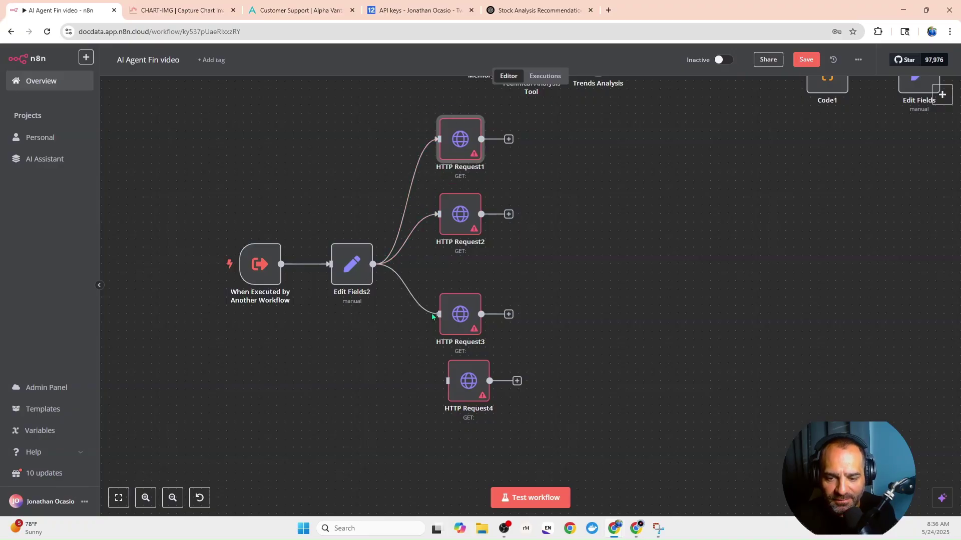
{"action": "left_click_drag", "start_coordinate": [373, 264], "coordinate": [452, 392]}
{"action": "left_click", "coordinate": [467, 321]}
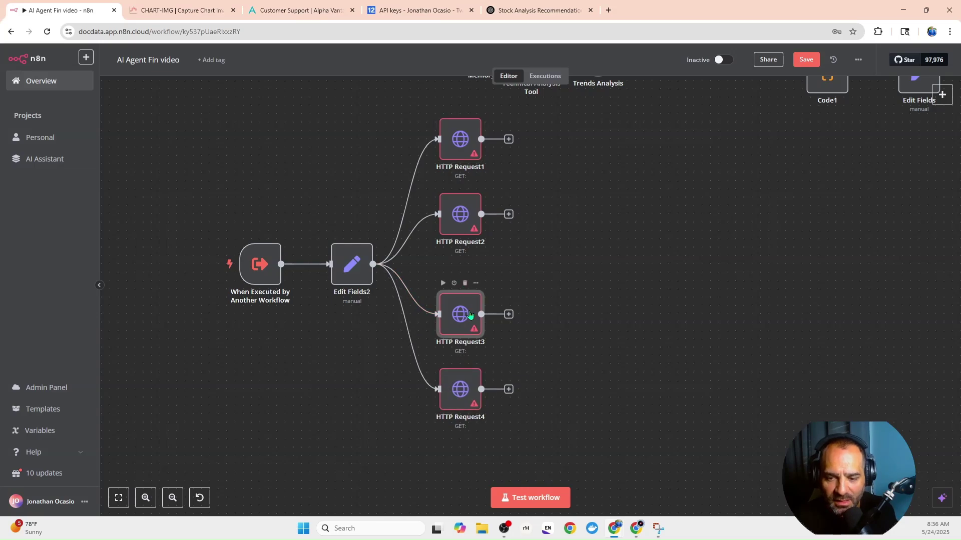
{"action": "left_click_drag", "start_coordinate": [464, 230], "coordinate": [465, 236]}
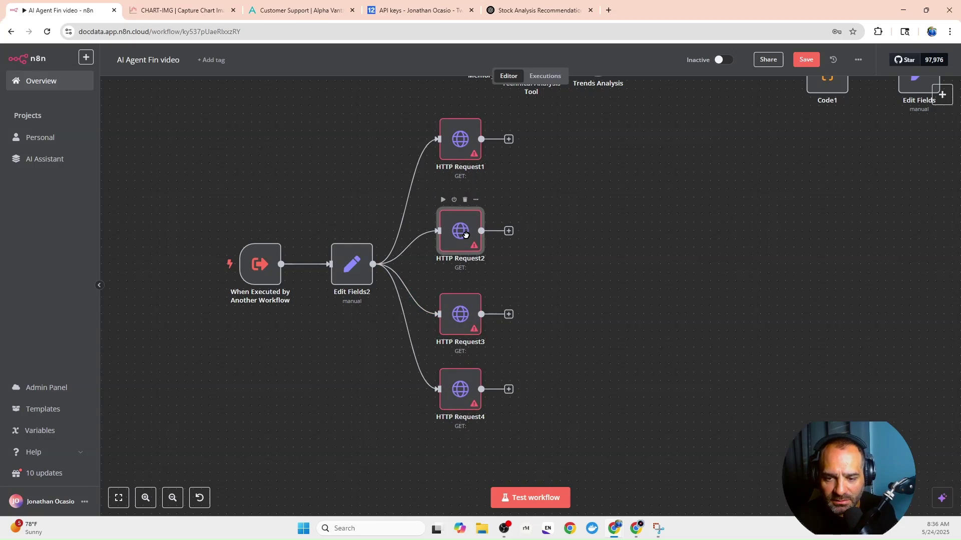
{"action": "left_click_drag", "start_coordinate": [467, 139], "coordinate": [467, 155]}
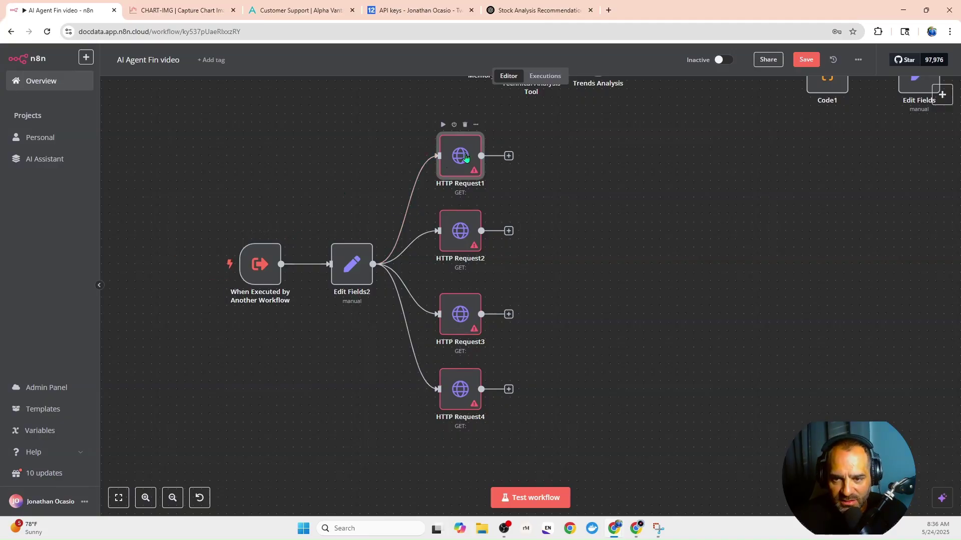
{"action": "double_click", "coordinate": [461, 155]}
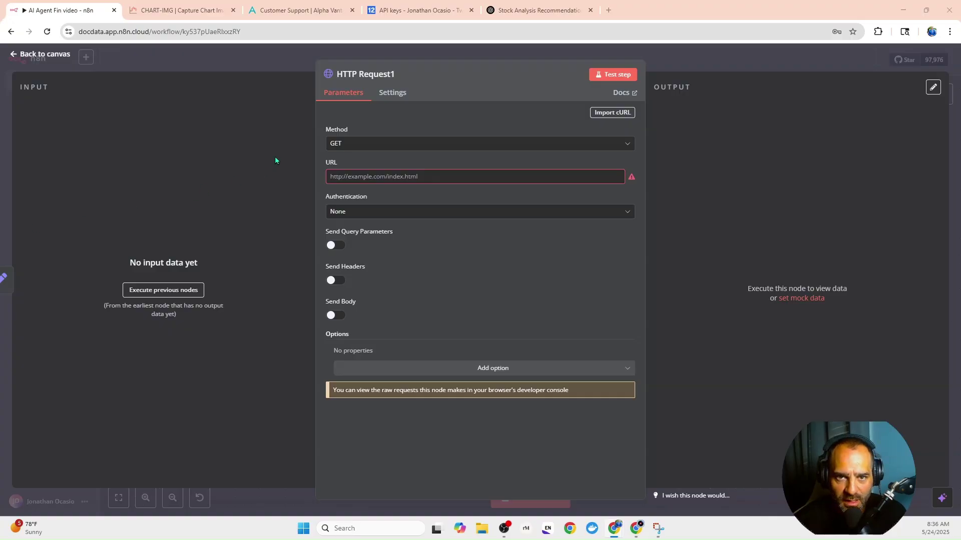
{"action": "left_click", "coordinate": [166, 11]}
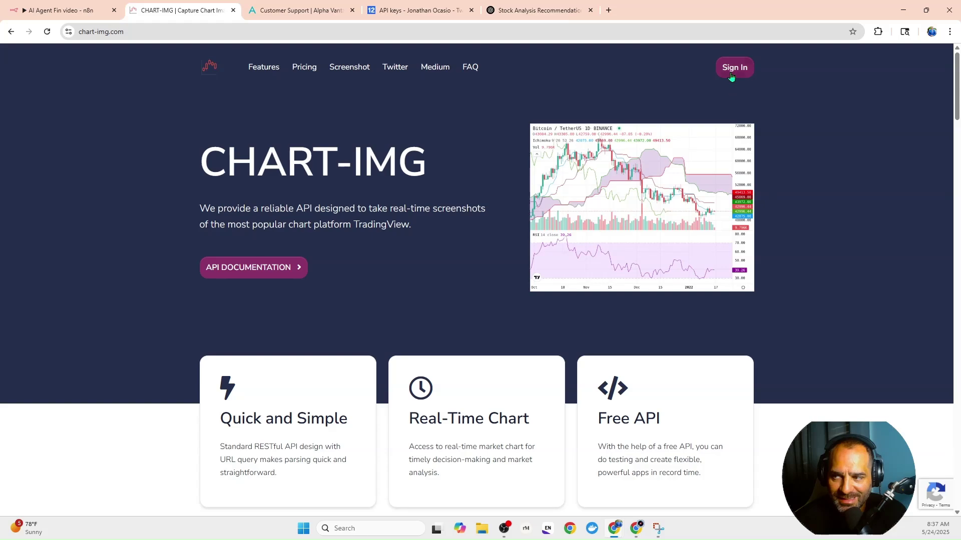
{"action": "left_click", "coordinate": [75, 15]}
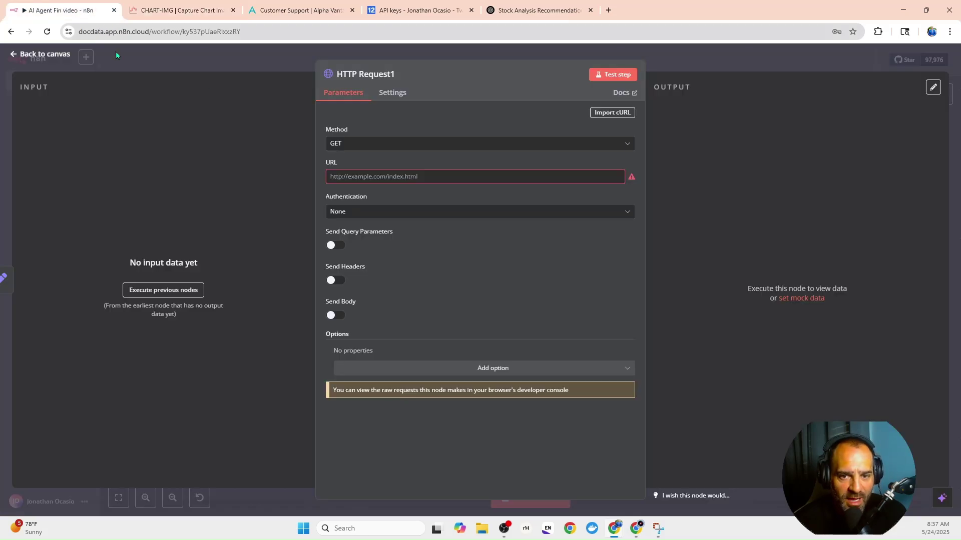
{"action": "right_click", "coordinate": [402, 177]}
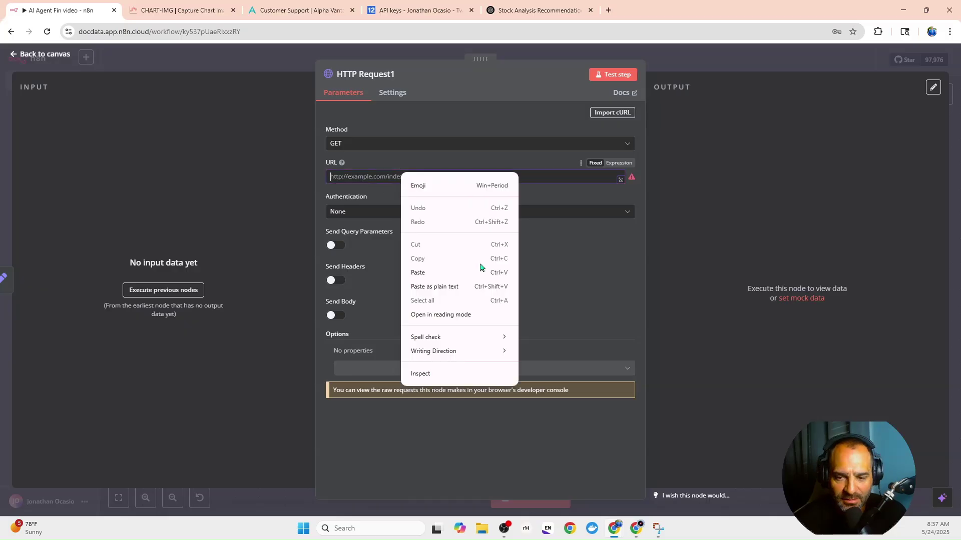
{"action": "left_click", "coordinate": [435, 273]}
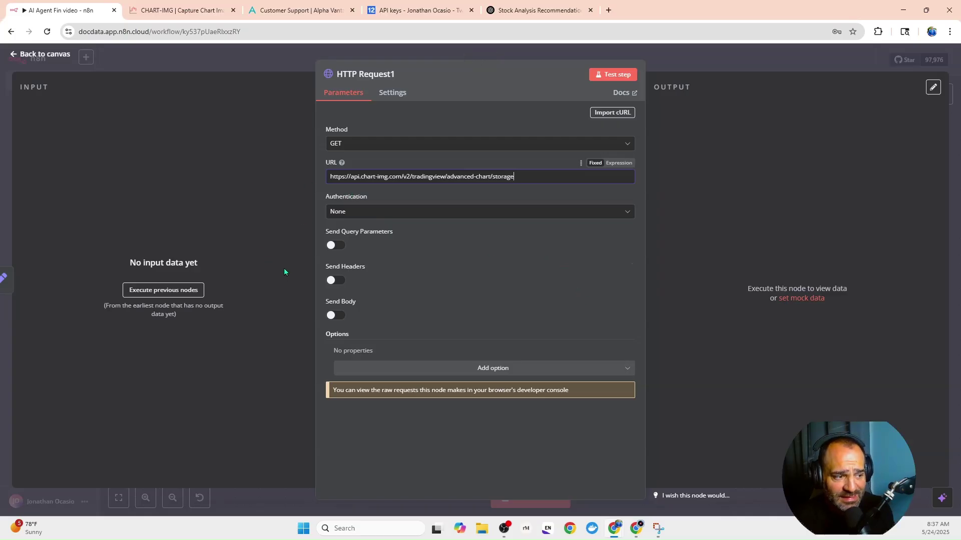
Step: Set HTTP Request1's authentication to Generic Credential Type with Header Auth as the generic auth type
{"action": "left_click", "coordinate": [363, 212]}
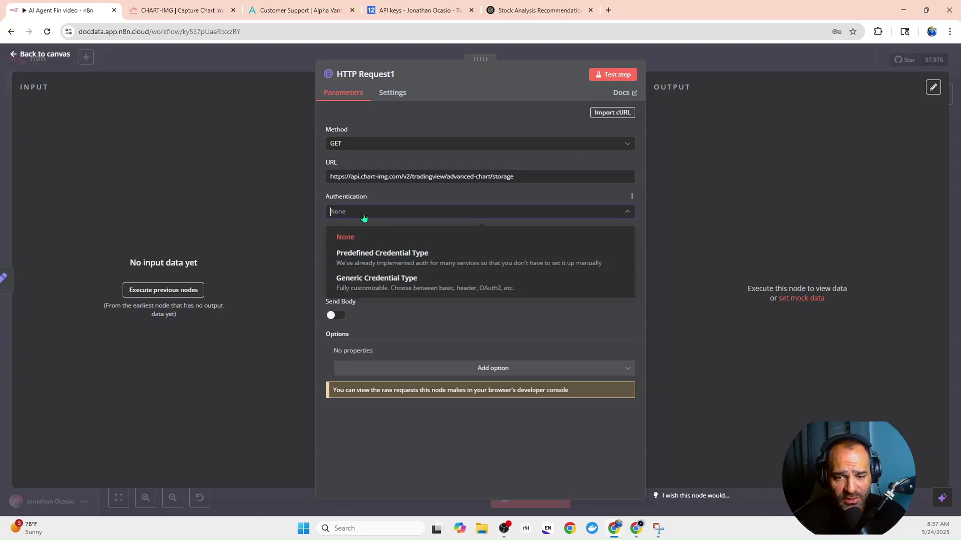
{"action": "left_click", "coordinate": [374, 285]}
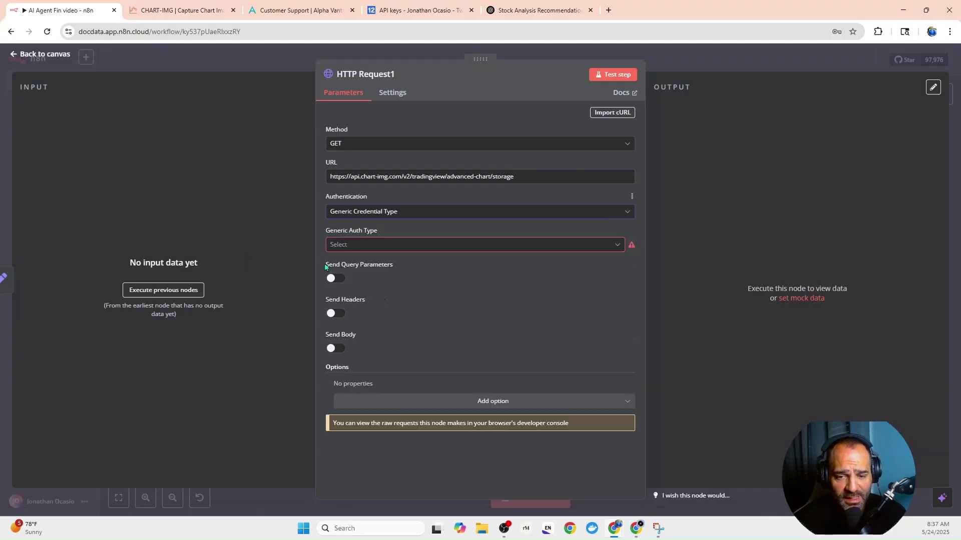
{"action": "left_click", "coordinate": [345, 245]}
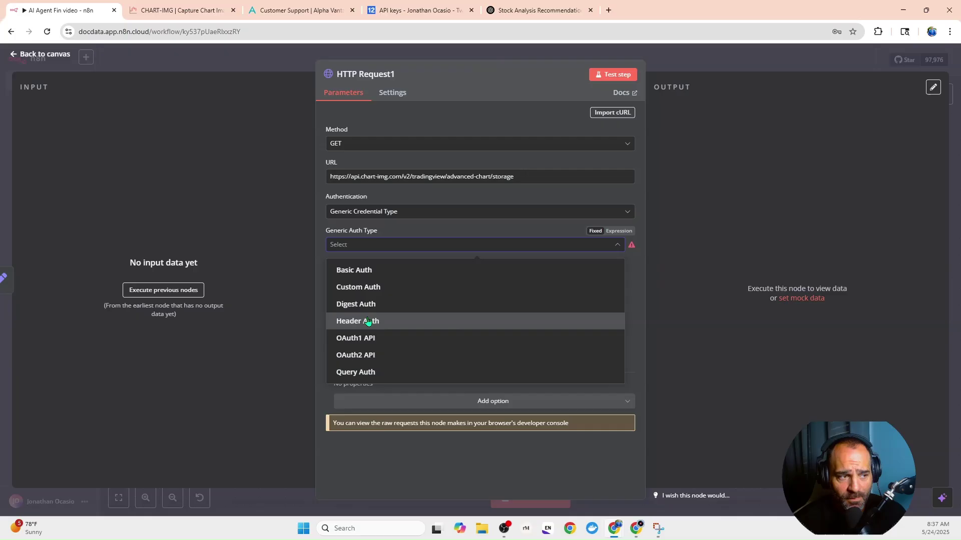
{"action": "left_click", "coordinate": [368, 321]}
Step: Draft a new Header Auth credential with the name Authorization and a Bearer expression as value, and discard it without saving
{"action": "left_click", "coordinate": [366, 276]}
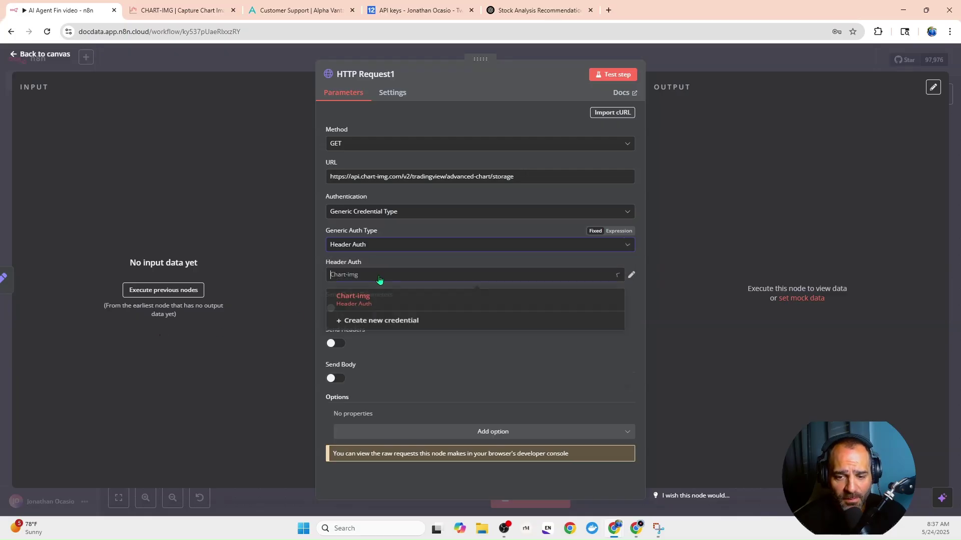
{"action": "left_click", "coordinate": [391, 326]}
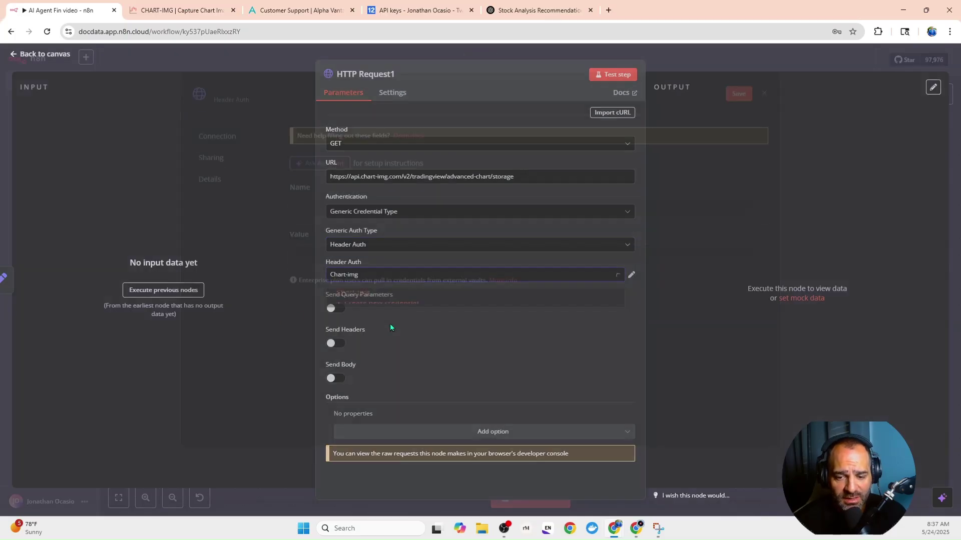
{"action": "left_click", "coordinate": [331, 218]}
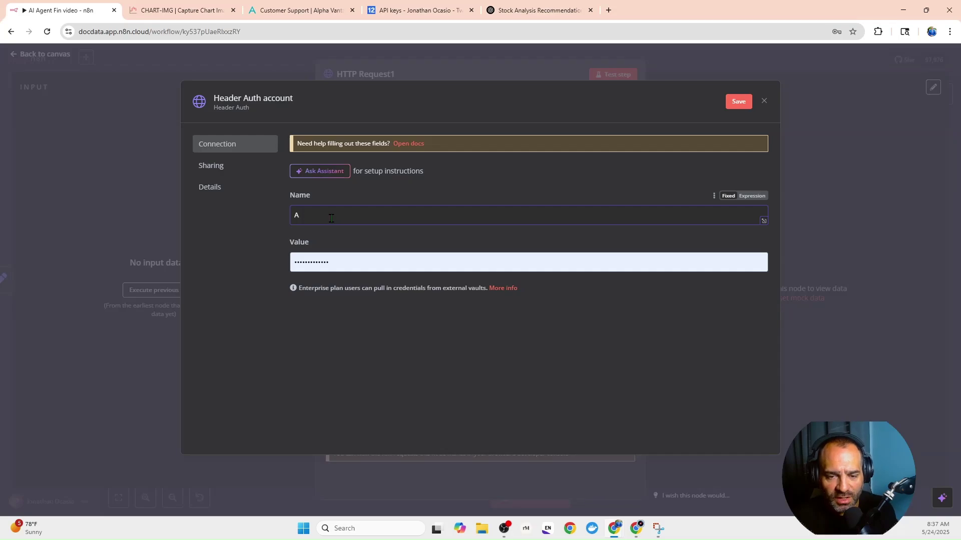
{"action": "type", "text": "Authori"}
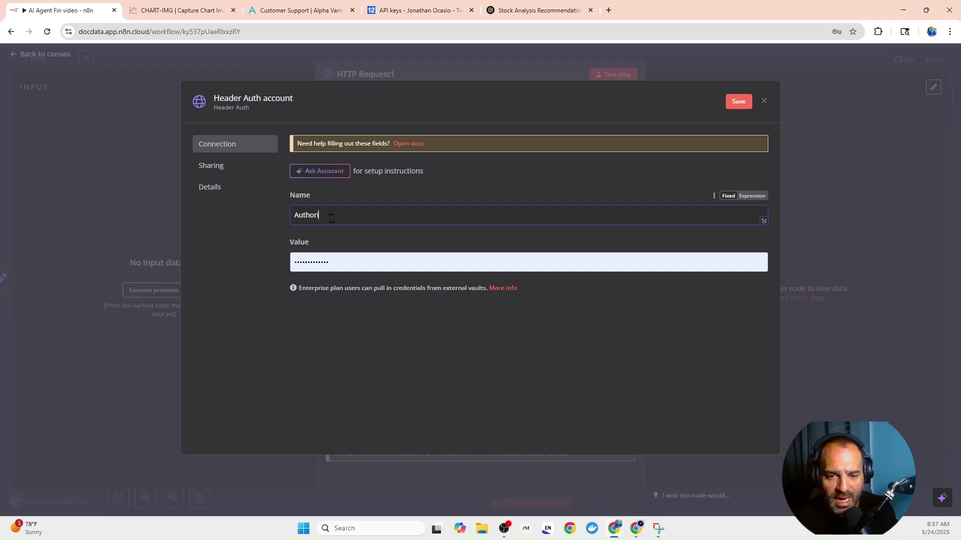
{"action": "type", "text": "zation"}
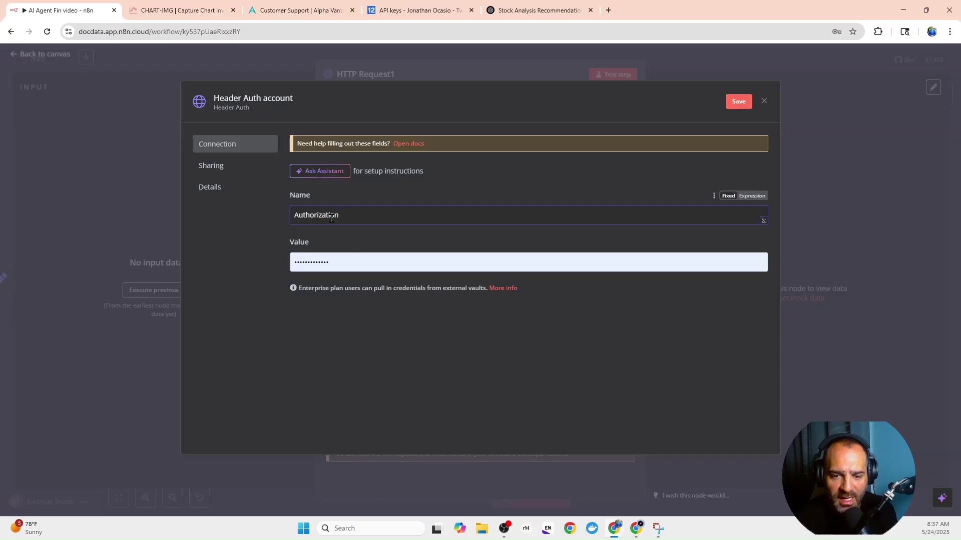
{"action": "double_click", "coordinate": [332, 262]}
{"action": "type", "text": "Be"}
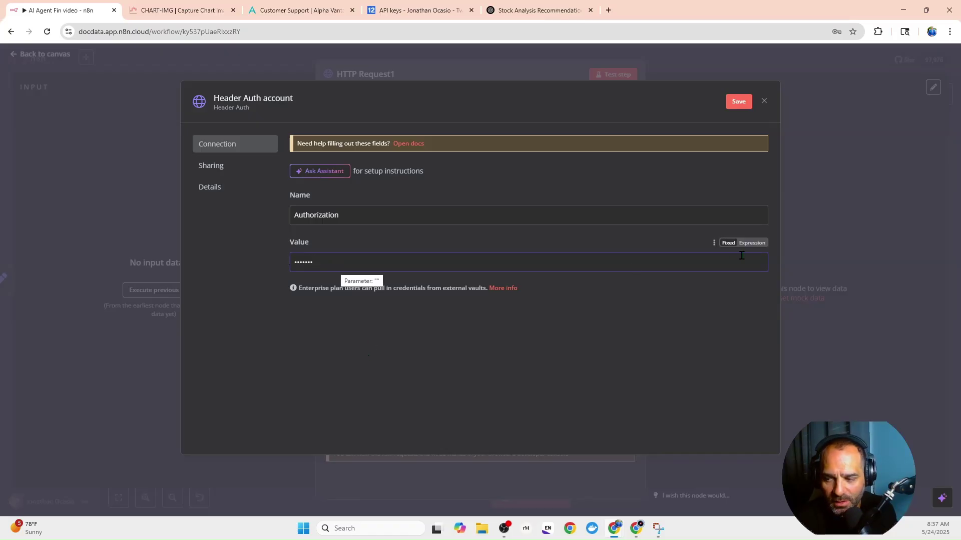
{"action": "left_click", "coordinate": [757, 245]}
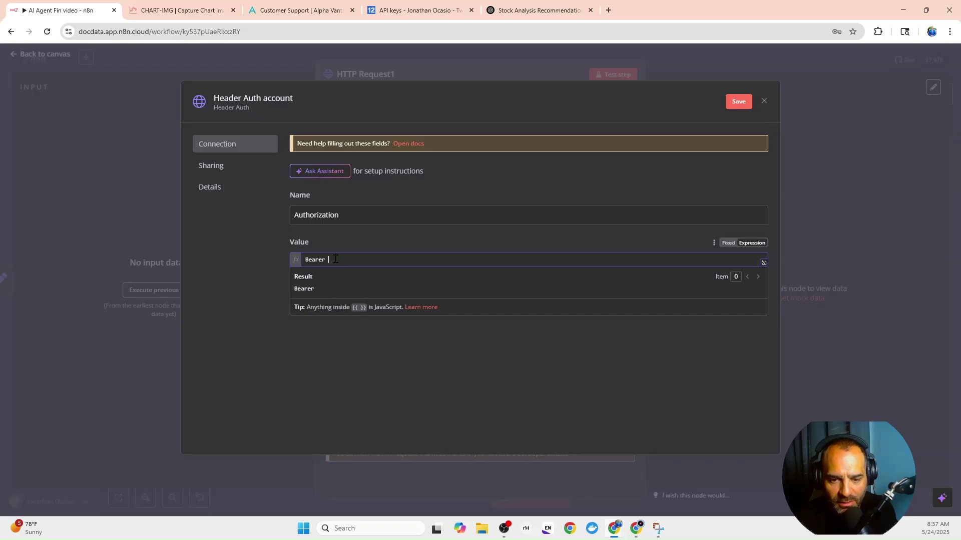
{"action": "left_click", "coordinate": [764, 103]}
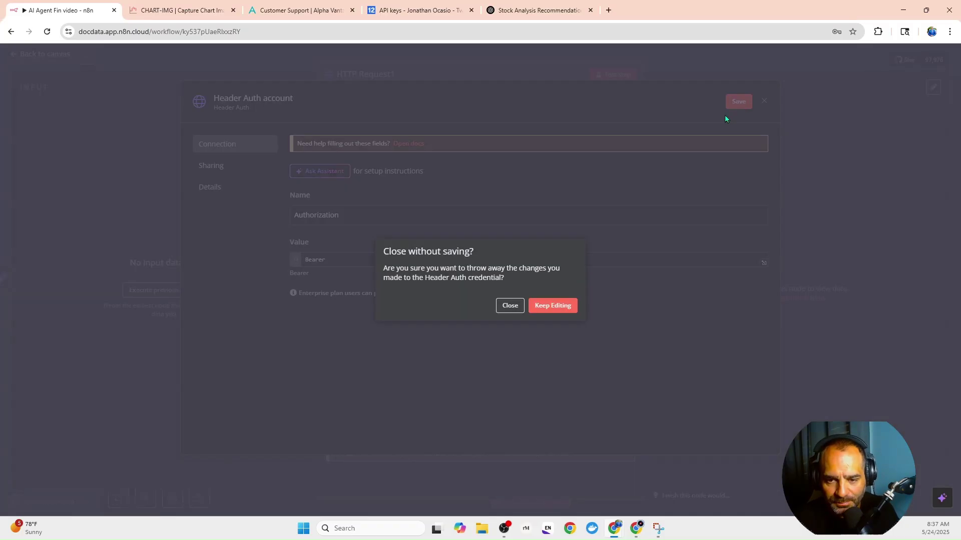
{"action": "left_click", "coordinate": [508, 306]}
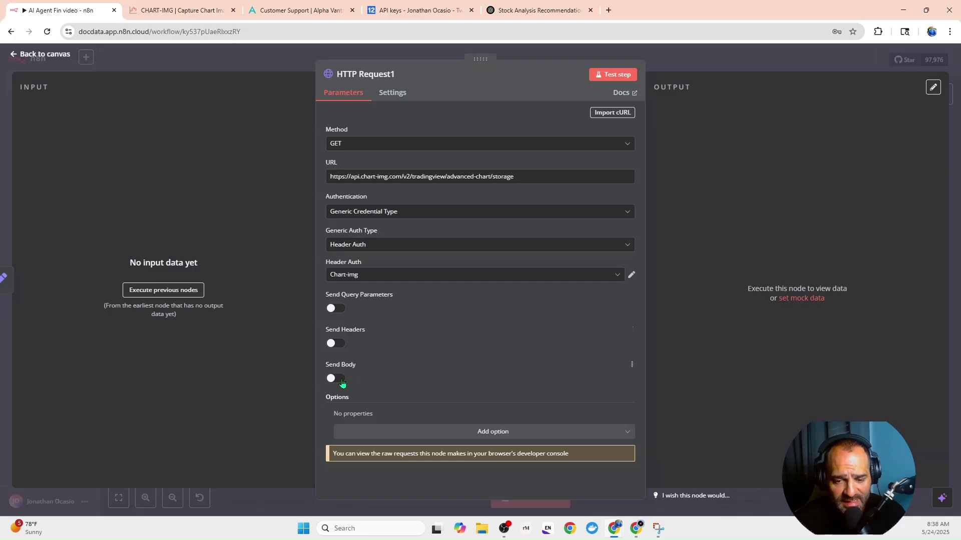
Step: Enable sending headers and add a Content-Type header with the value application/json
{"action": "left_click", "coordinate": [336, 344]}
{"action": "scroll", "coordinate": [393, 285], "scroll_direction": "down", "scroll_amount": 3}
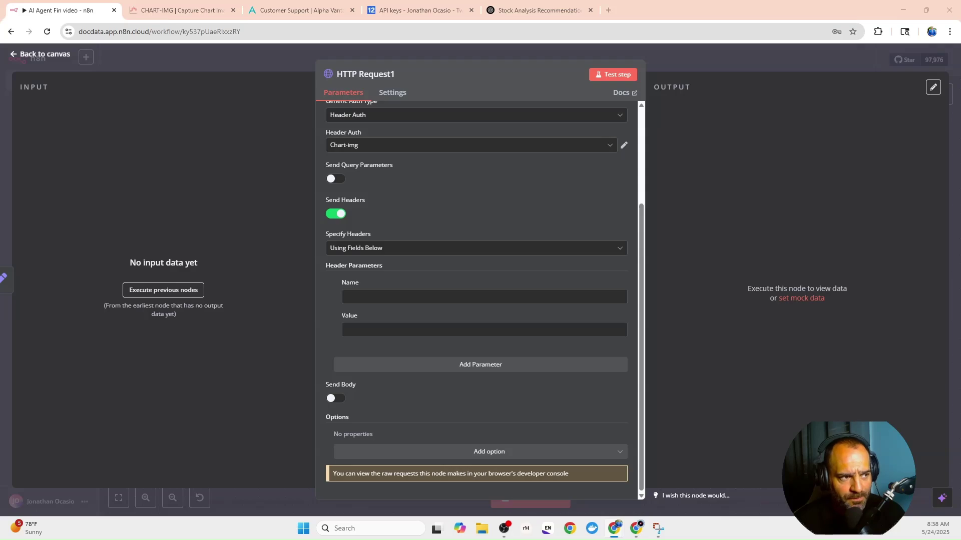
{"action": "right_click", "coordinate": [362, 295]}
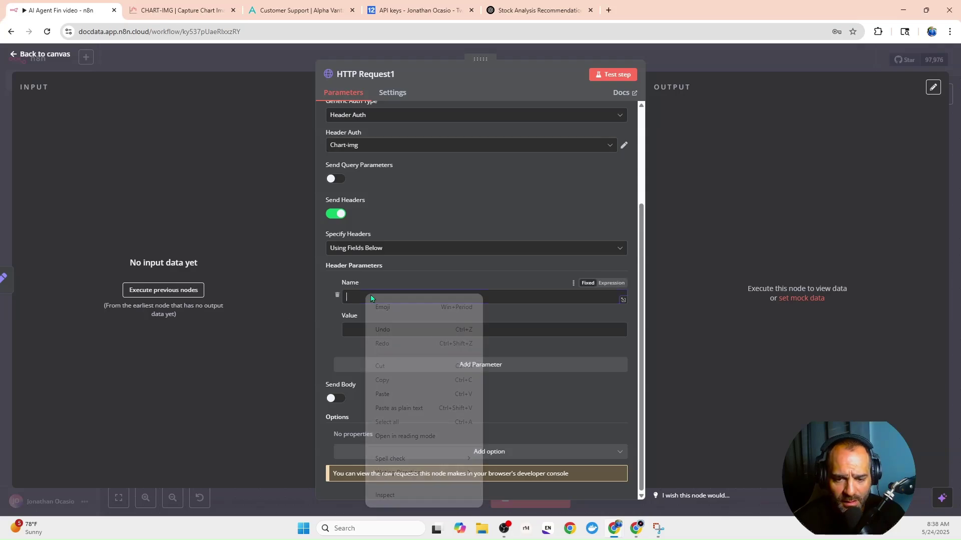
{"action": "left_click", "coordinate": [396, 387]}
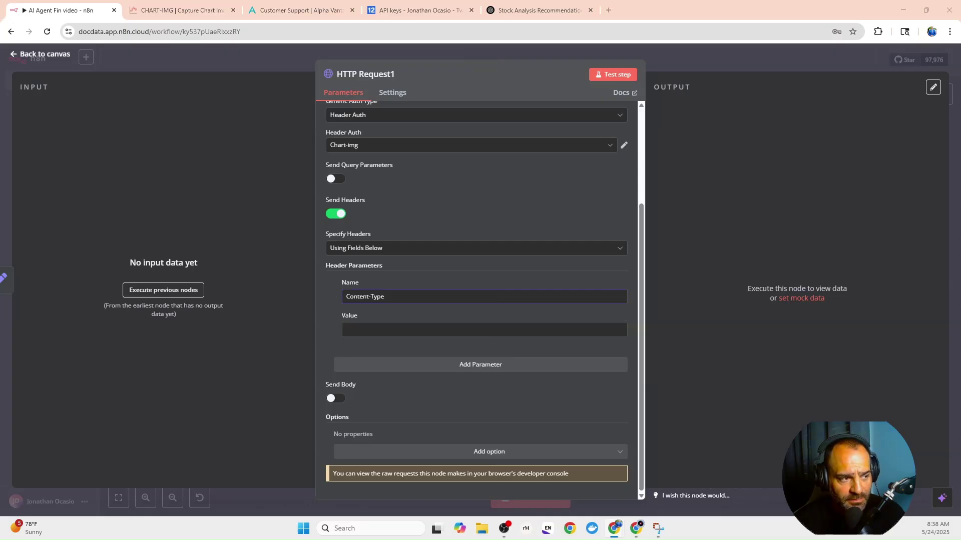
{"action": "left_click", "coordinate": [363, 332]}
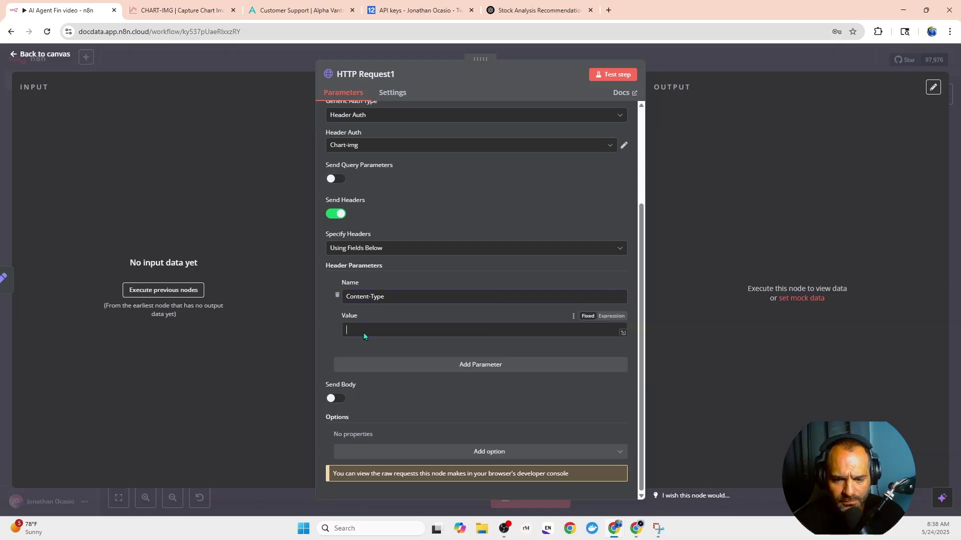
{"action": "right_click", "coordinate": [363, 333]}
{"action": "left_click", "coordinate": [386, 227]}
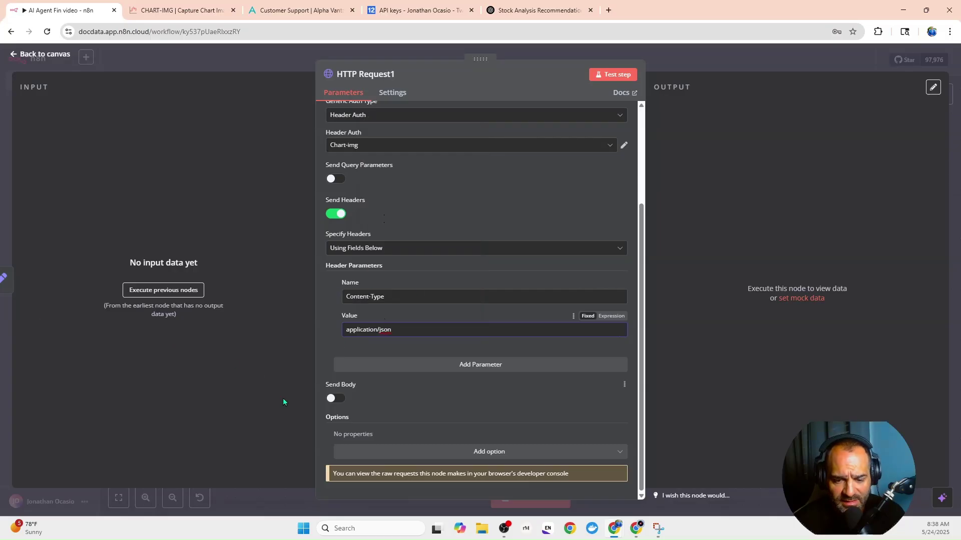
Step: Enable sending a JSON body in HTTP Request1 and specify it using JSON
{"action": "left_click", "coordinate": [334, 399]}
{"action": "scroll", "coordinate": [366, 308], "scroll_direction": "down", "scroll_amount": 4}
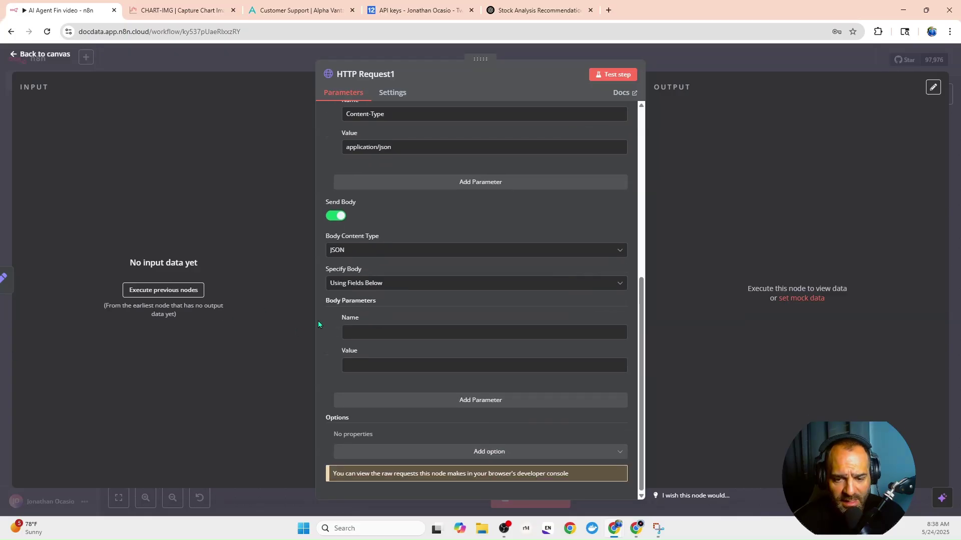
{"action": "left_click", "coordinate": [353, 290]}
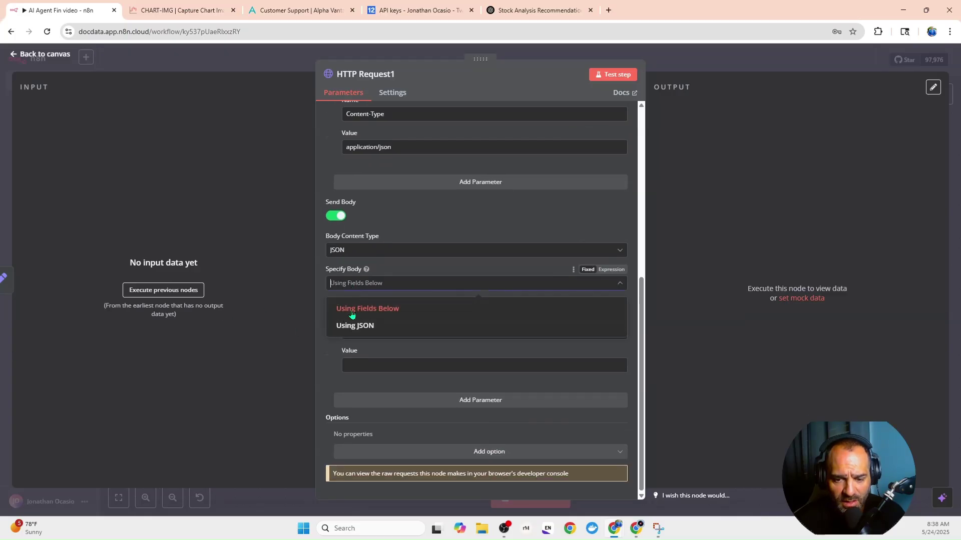
{"action": "left_click", "coordinate": [353, 328]}
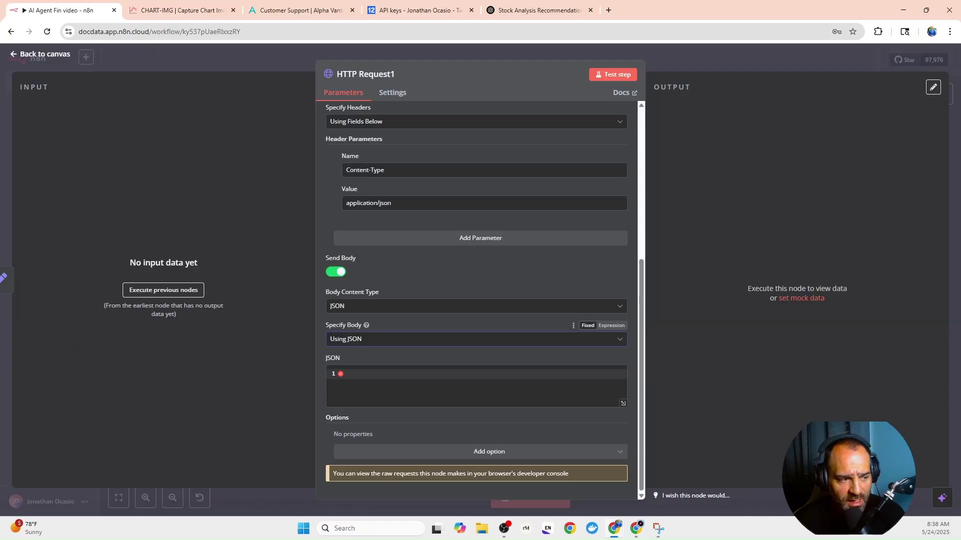
Step: Paste the weekly NASDAQ candle chart JSON with Volume, 200-length Moving Average Exponential and Relative Strength Index as an expression, review it and return to the canvas
{"action": "left_click", "coordinate": [350, 378]}
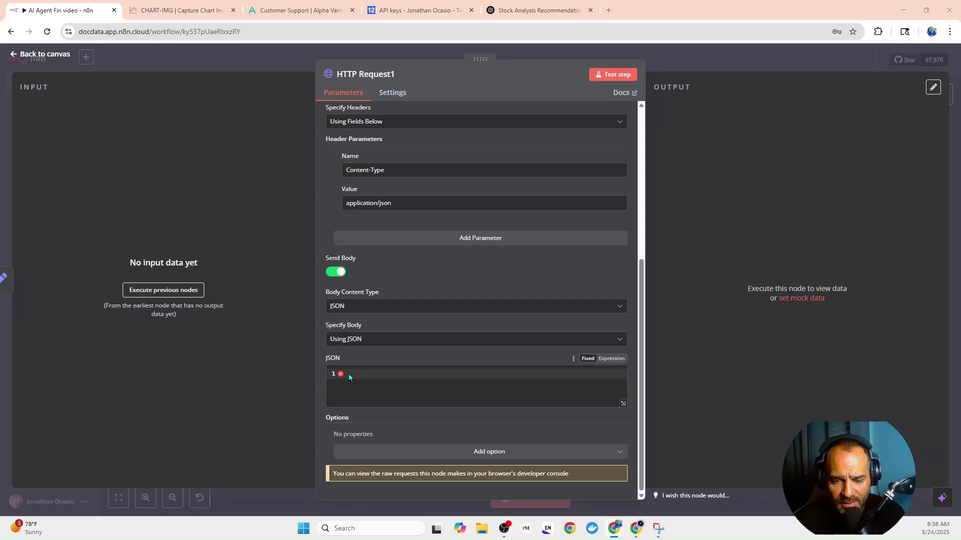
{"action": "right_click", "coordinate": [356, 371]}
{"action": "left_click", "coordinate": [375, 258]}
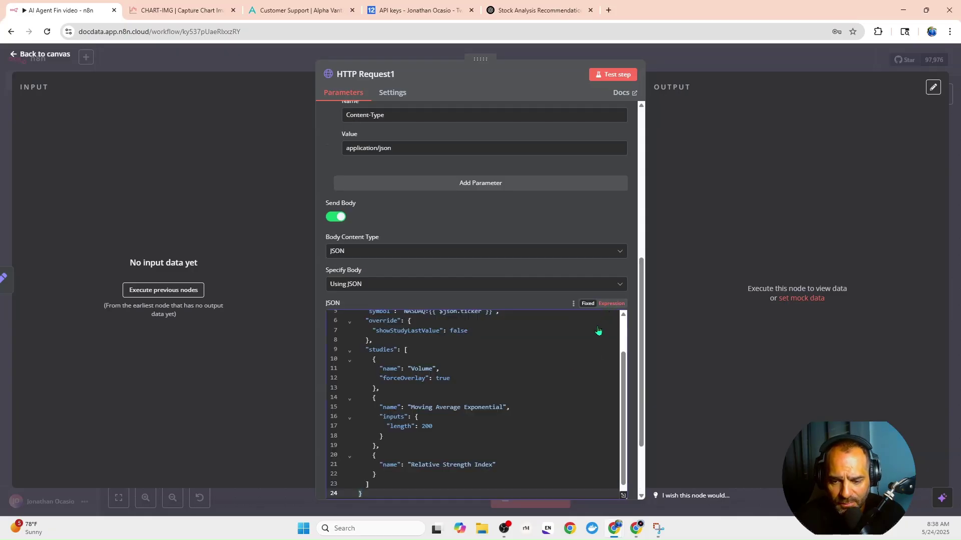
{"action": "left_click", "coordinate": [611, 303]}
{"action": "left_click", "coordinate": [623, 403]}
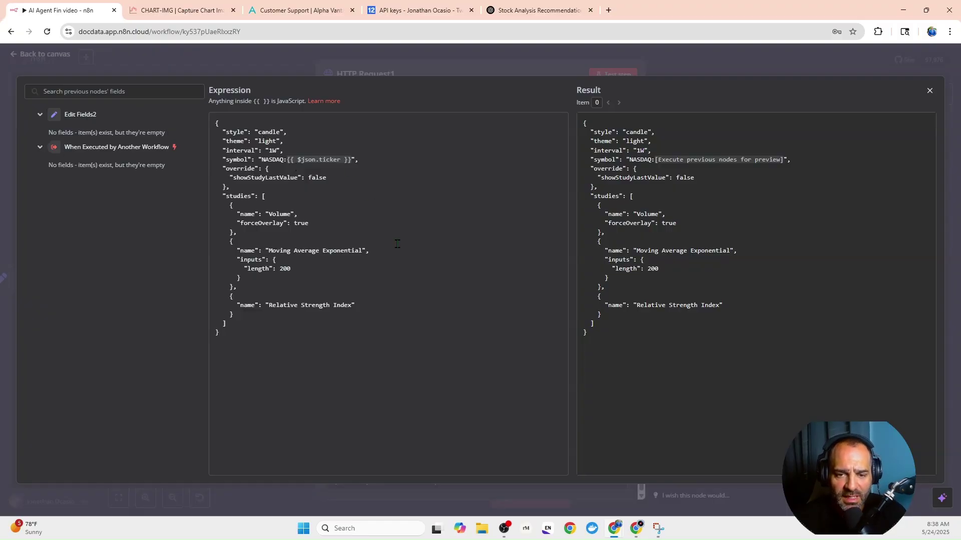
{"action": "left_click", "coordinate": [222, 64]}
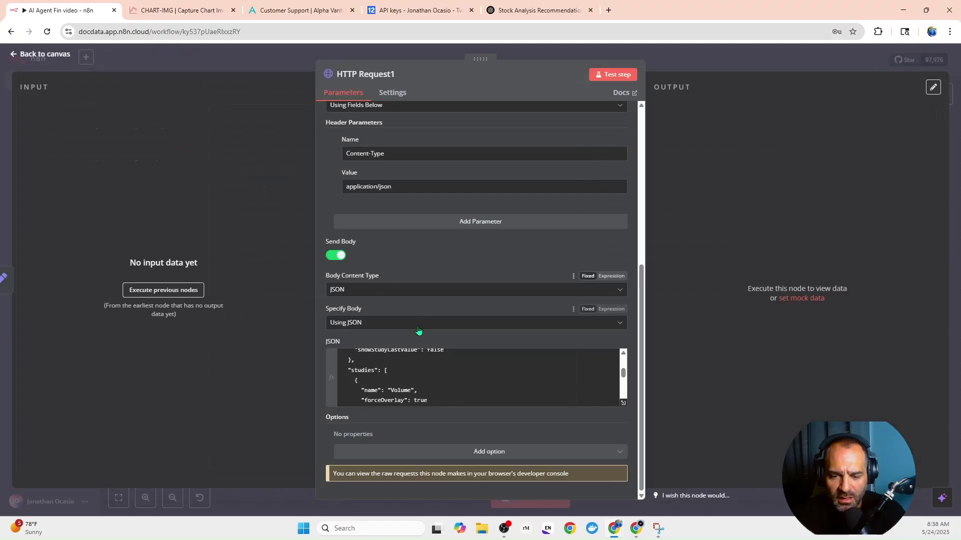
{"action": "left_click", "coordinate": [683, 62]}
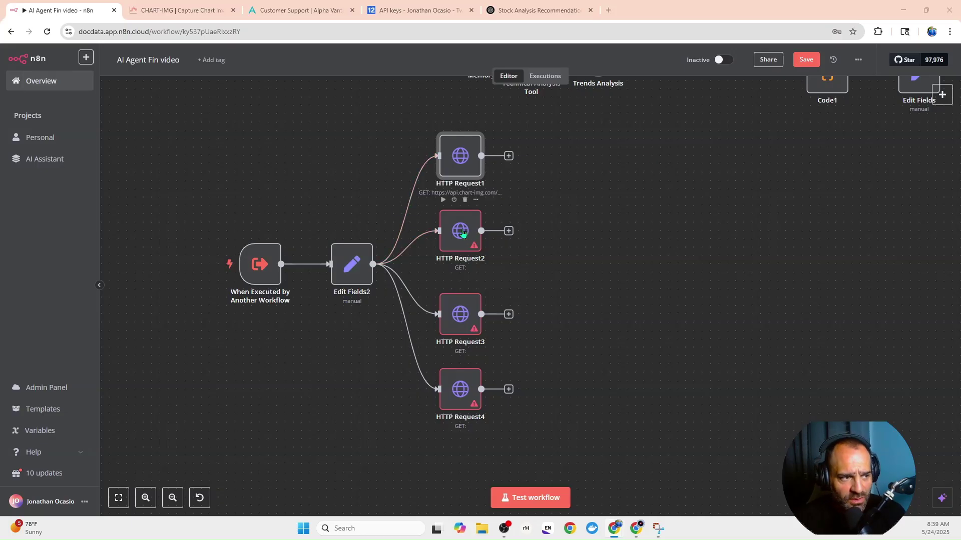
{"action": "left_click", "coordinate": [462, 233]}
{"action": "double_click", "coordinate": [463, 233]}
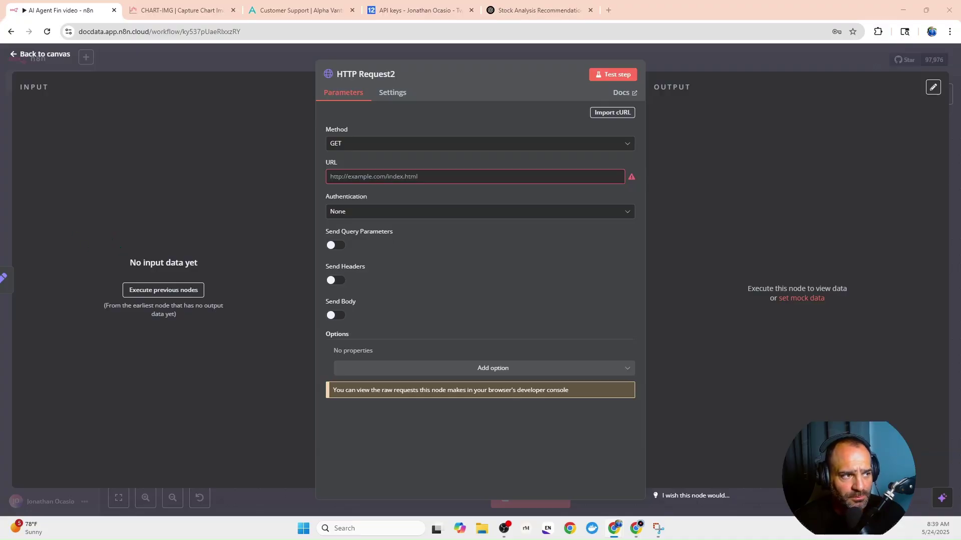
{"action": "right_click", "coordinate": [377, 177]}
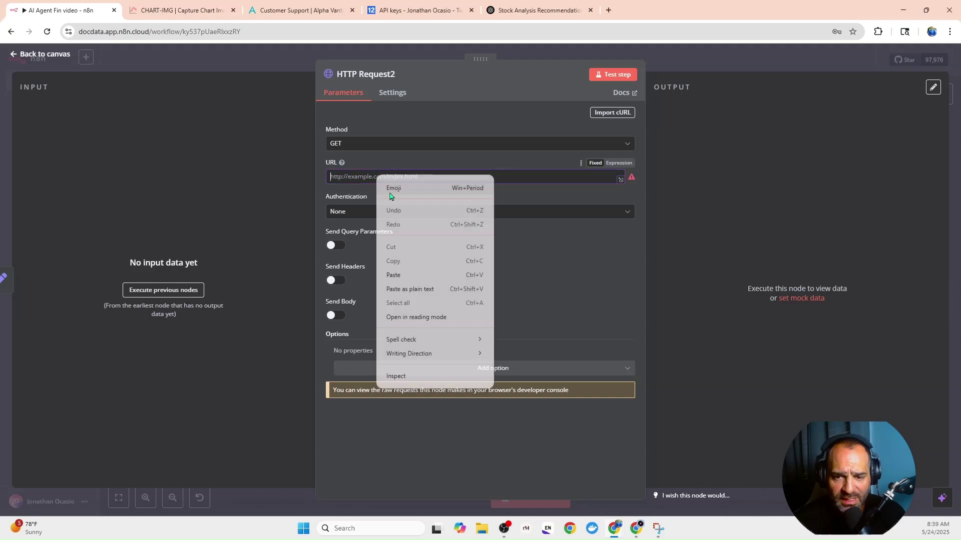
{"action": "left_click", "coordinate": [404, 276]}
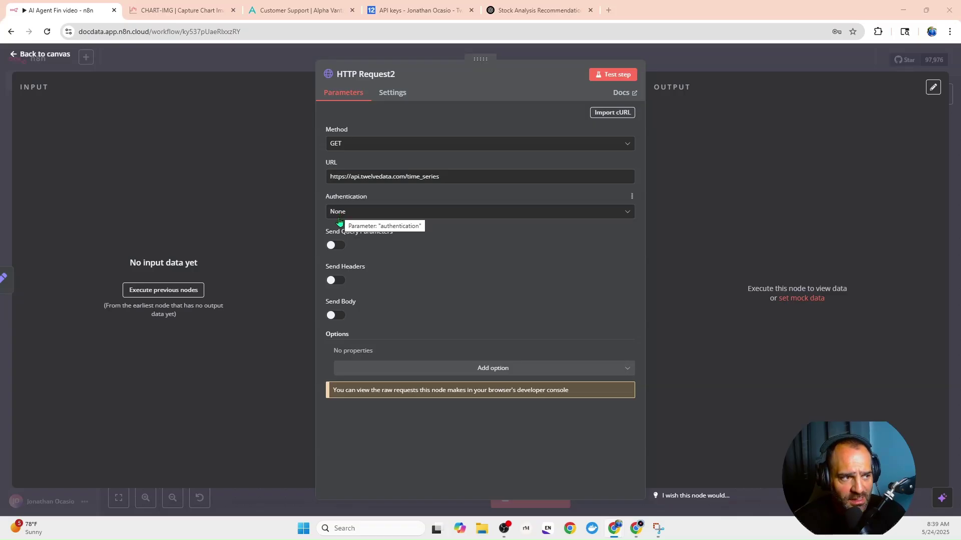
{"action": "left_click", "coordinate": [336, 246]}
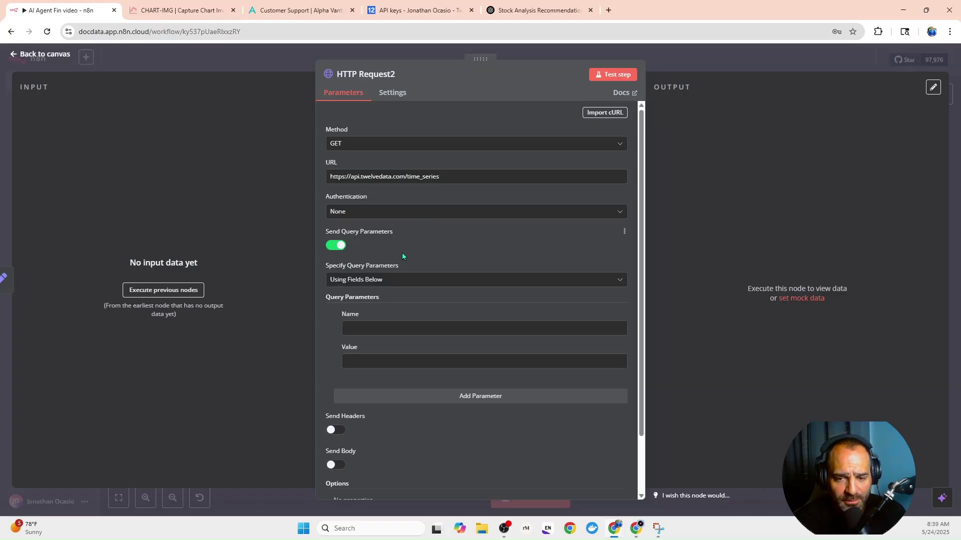
Step: Fill in the first query parameter of HTTP Request2 as symbol with the expression {{ $json.ticker }}
{"action": "scroll", "coordinate": [399, 256], "scroll_direction": "down", "scroll_amount": 2}
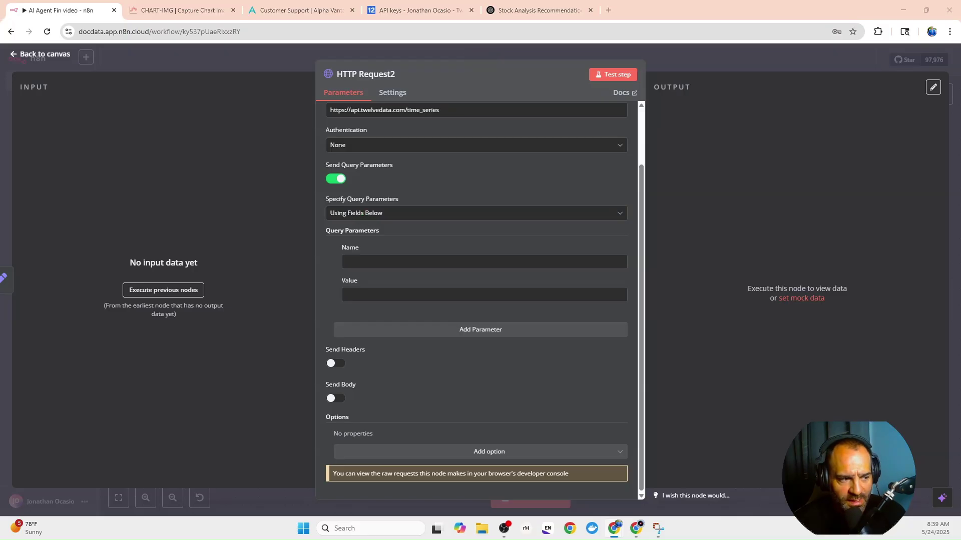
{"action": "right_click", "coordinate": [348, 262]}
{"action": "left_click", "coordinate": [366, 361]}
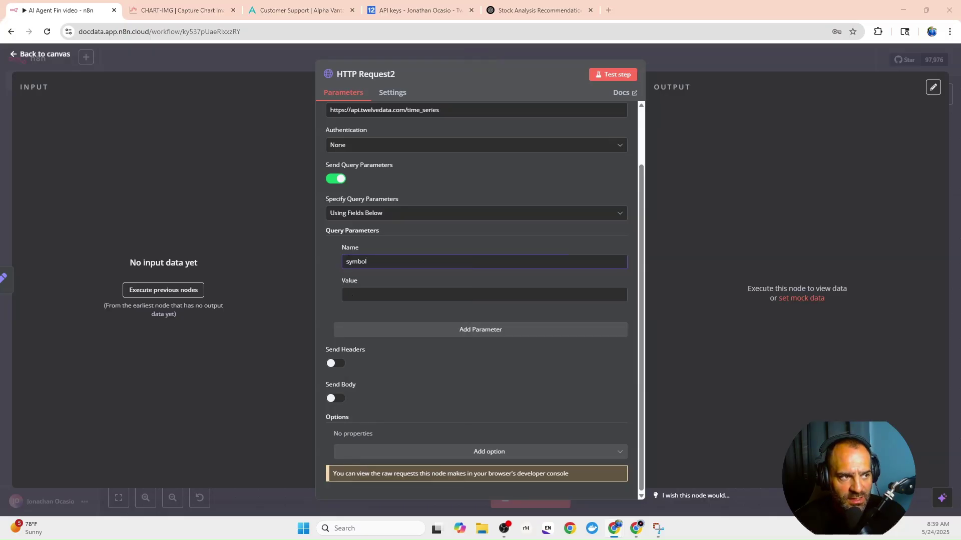
{"action": "right_click", "coordinate": [349, 295]}
{"action": "left_click", "coordinate": [376, 396]}
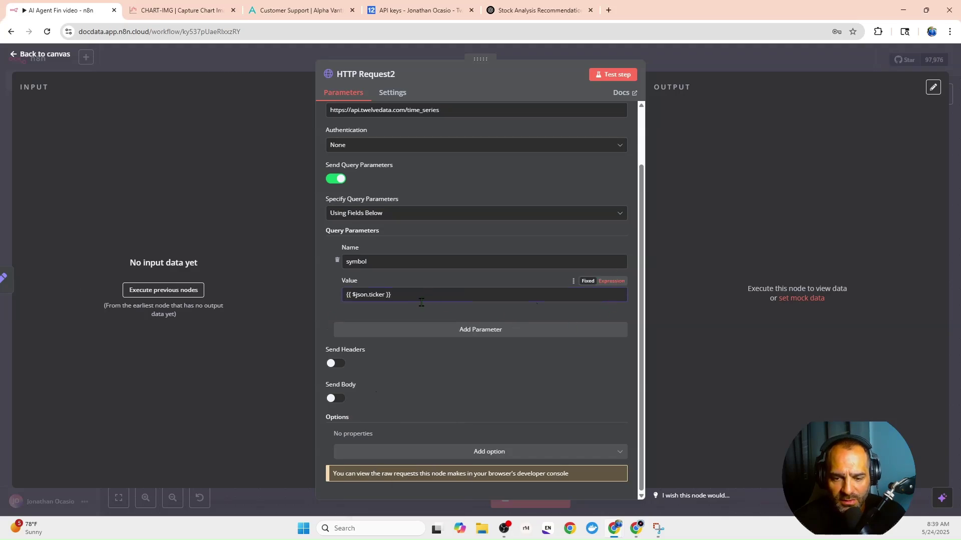
{"action": "left_click", "coordinate": [612, 281]}
{"action": "left_click", "coordinate": [326, 302]}
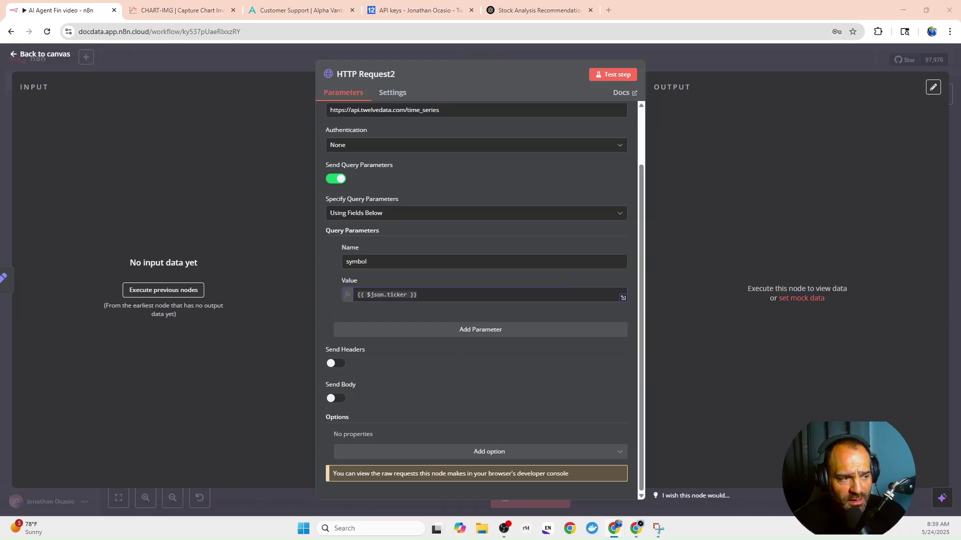
Step: Add a second query parameter to HTTP Request2 named interval with the value 1day
{"action": "left_click", "coordinate": [423, 332]}
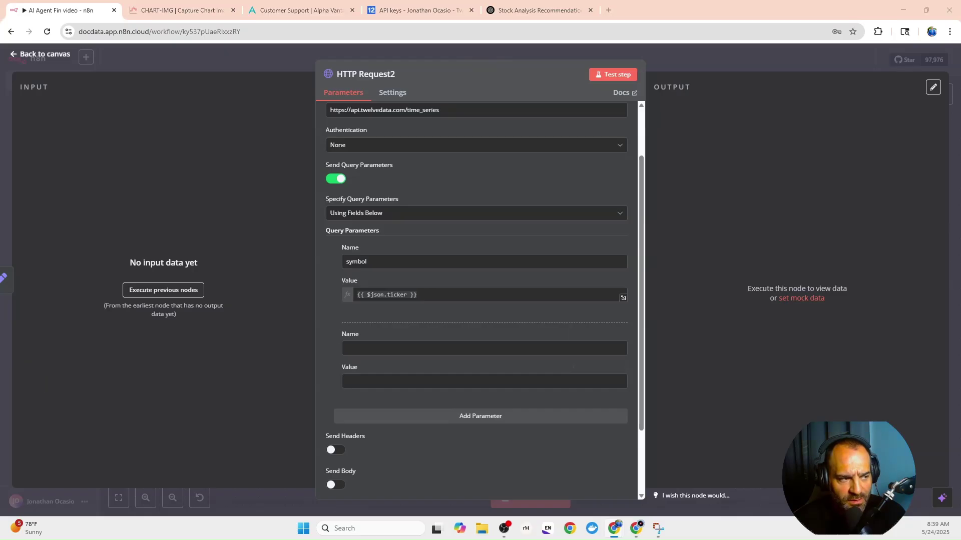
{"action": "right_click", "coordinate": [406, 350]}
{"action": "left_click", "coordinate": [421, 233]}
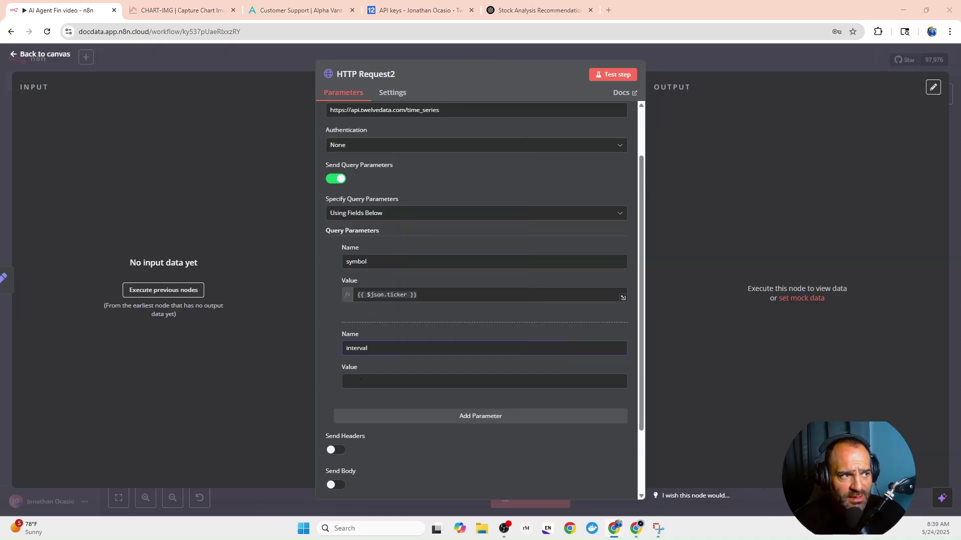
{"action": "right_click", "coordinate": [383, 381]}
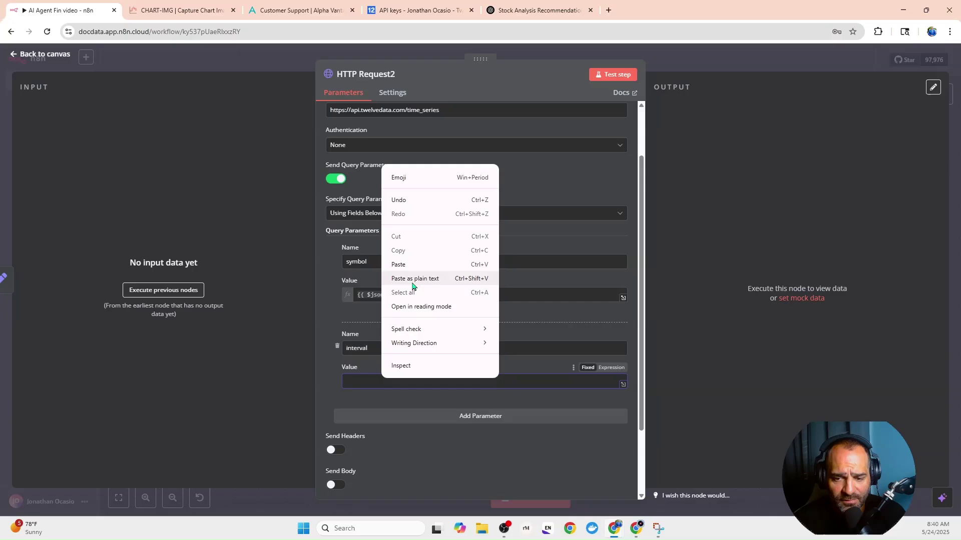
{"action": "left_click", "coordinate": [399, 284]}
Step: Add a third query parameter to HTTP Request2 named outputsize with the value 180
{"action": "scroll", "coordinate": [373, 336], "scroll_direction": "down", "scroll_amount": 2}
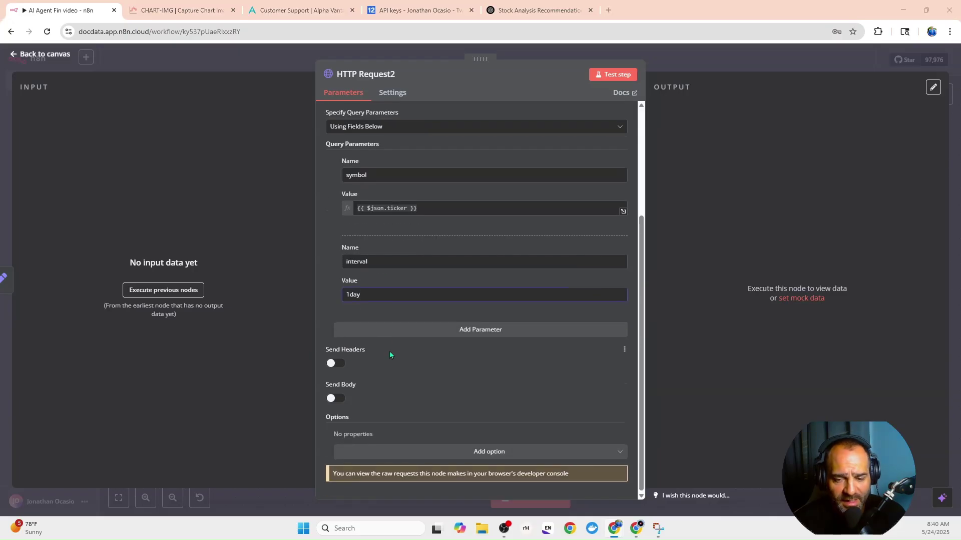
{"action": "left_click", "coordinate": [393, 329]}
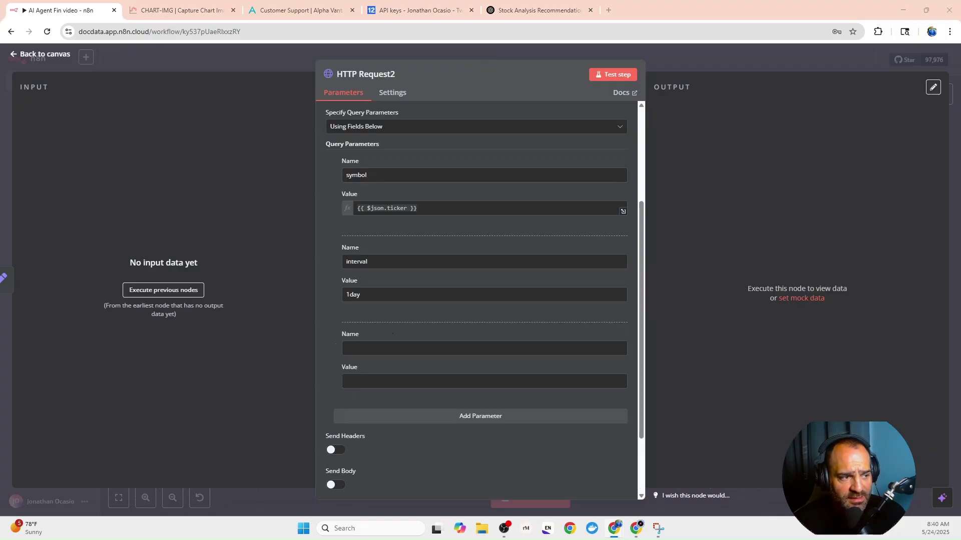
{"action": "right_click", "coordinate": [404, 344]}
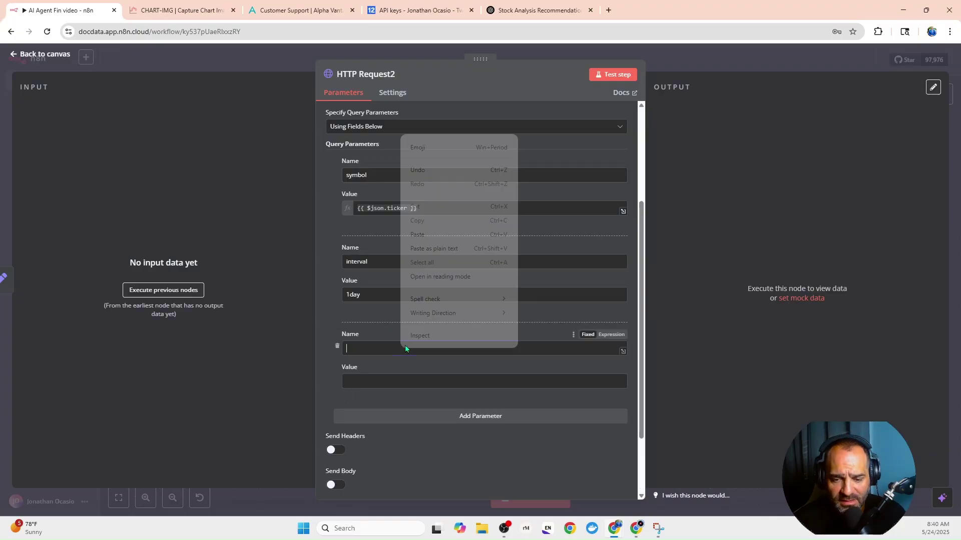
{"action": "left_click", "coordinate": [423, 236]}
{"action": "type", "text": "outputsize"}
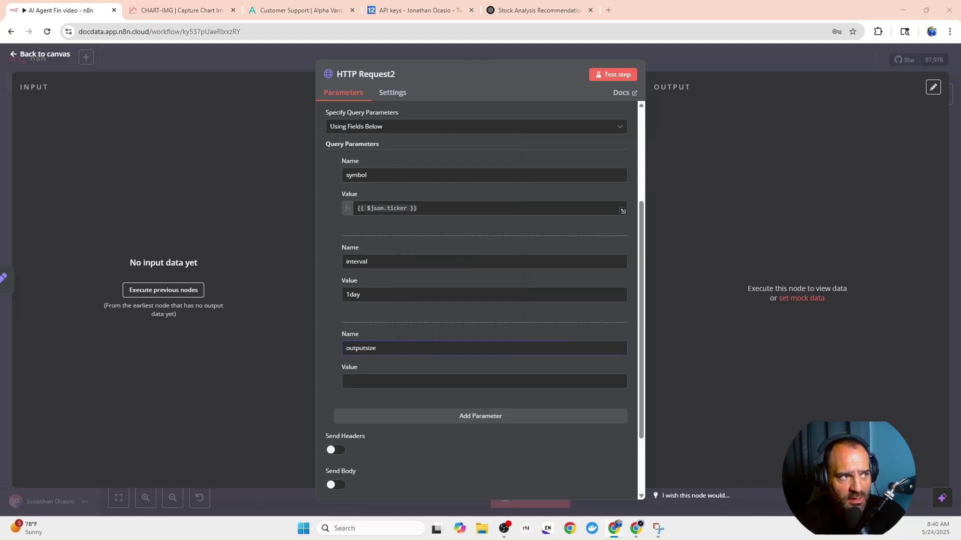
{"action": "right_click", "coordinate": [407, 381]}
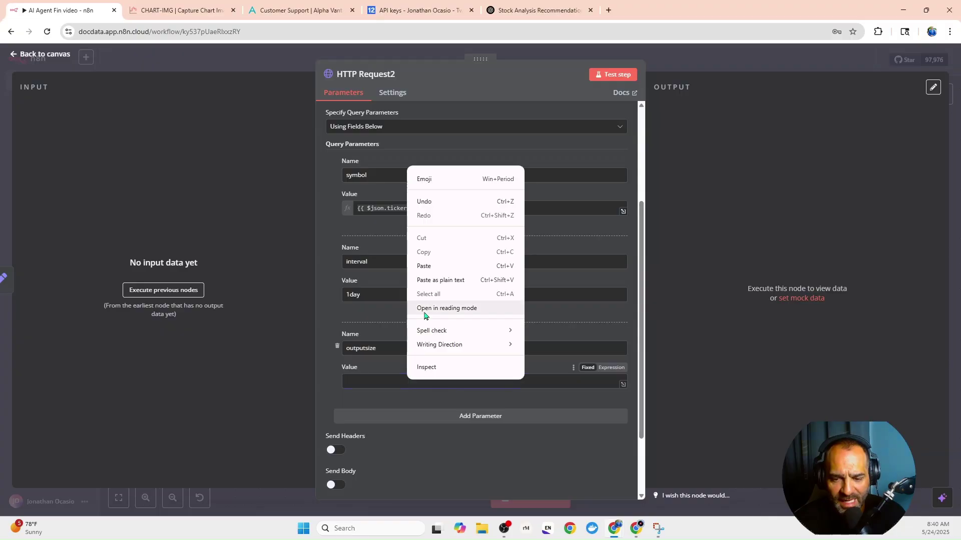
{"action": "left_click", "coordinate": [424, 266]}
Step: Add a fourth query parameter to HTTP Request2 named apikey, leaving its value empty
{"action": "scroll", "coordinate": [378, 390], "scroll_direction": "down", "scroll_amount": 3}
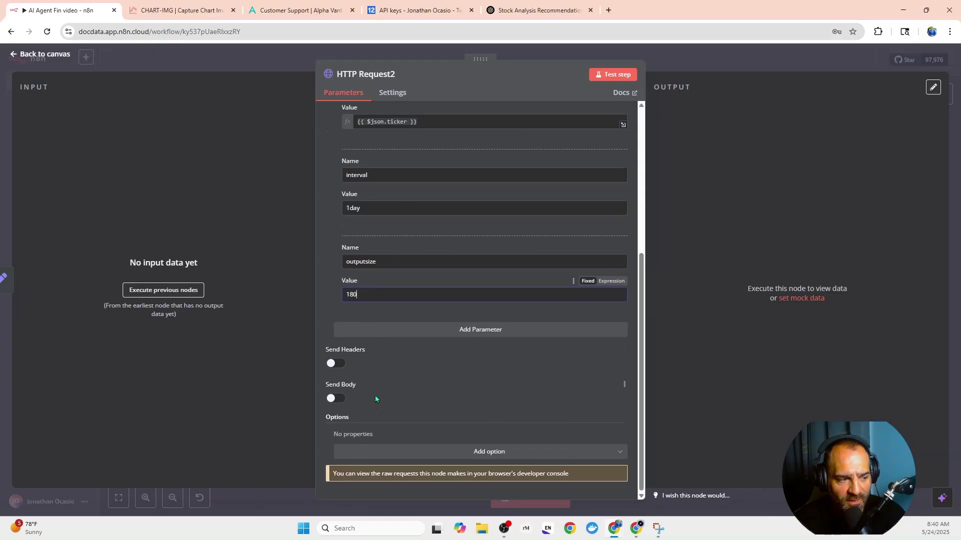
{"action": "left_click", "coordinate": [403, 329]}
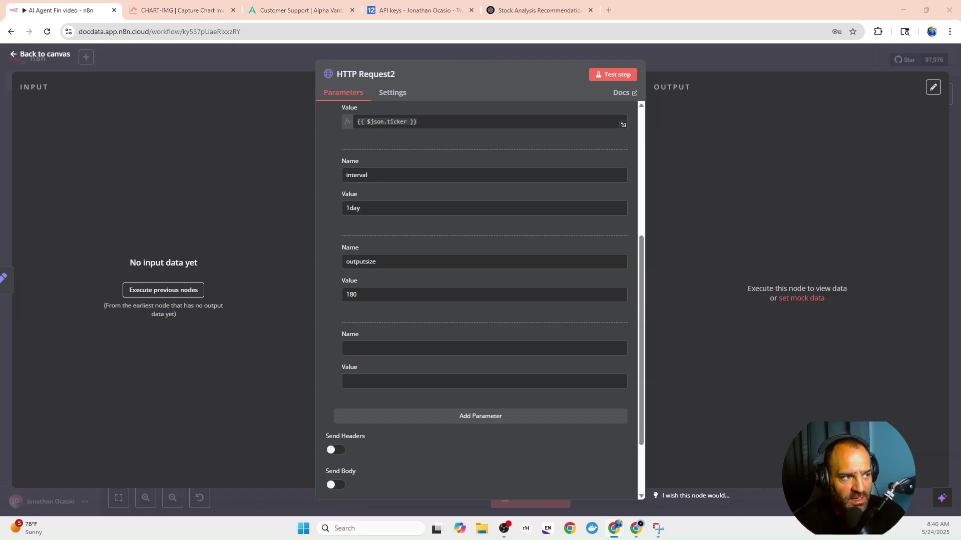
{"action": "right_click", "coordinate": [364, 348]}
{"action": "left_click", "coordinate": [384, 239]}
{"action": "type", "text": "apikey"}
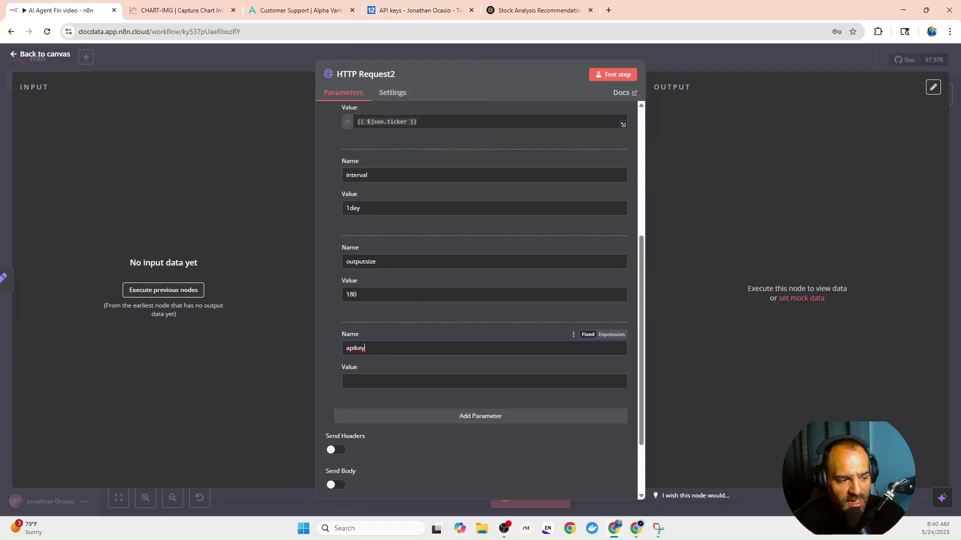
Step: Add the Response option to HTTP Request2 with JSON as the response format, and return to the canvas
{"action": "scroll", "coordinate": [423, 396], "scroll_direction": "down", "scroll_amount": 2}
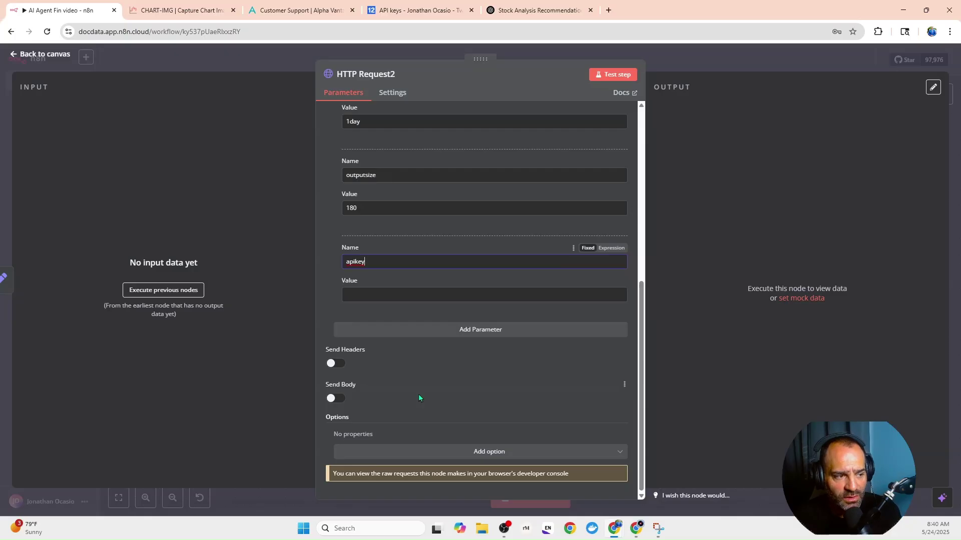
{"action": "left_click", "coordinate": [440, 452]}
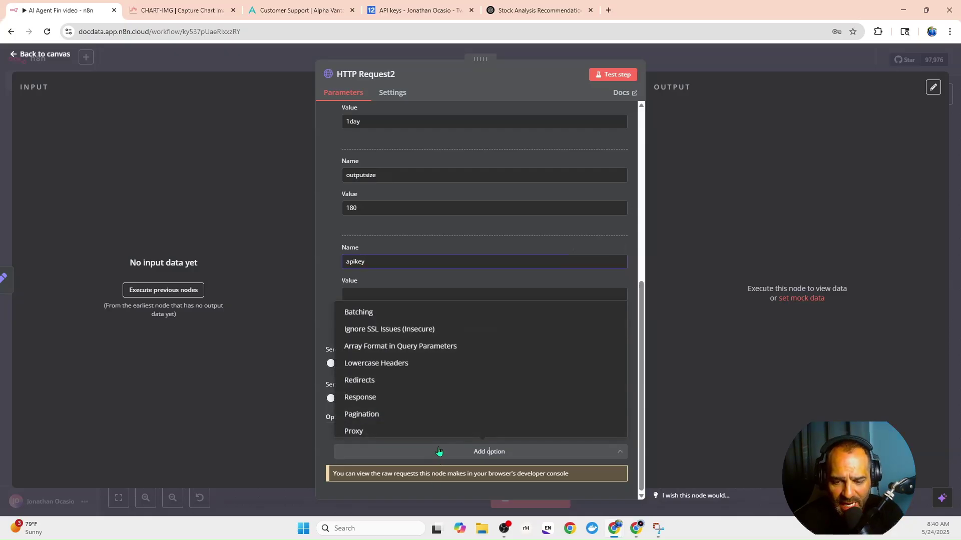
{"action": "left_click", "coordinate": [380, 399]}
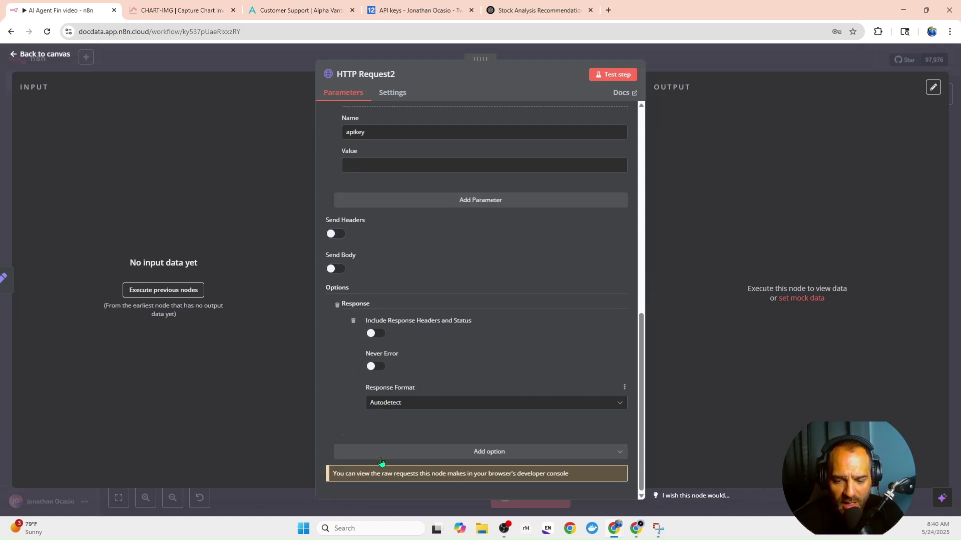
{"action": "left_click", "coordinate": [394, 401]}
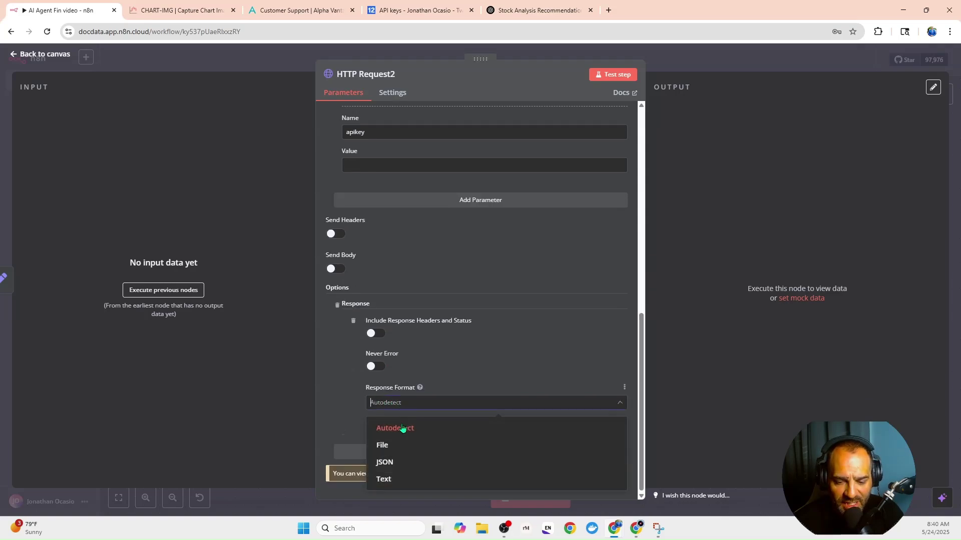
{"action": "left_click", "coordinate": [379, 459]}
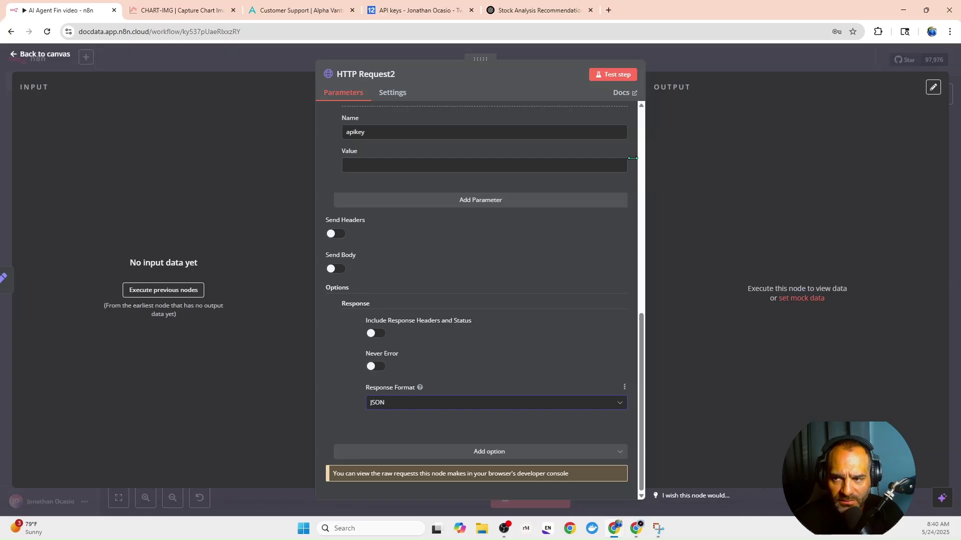
{"action": "left_click", "coordinate": [662, 59]}
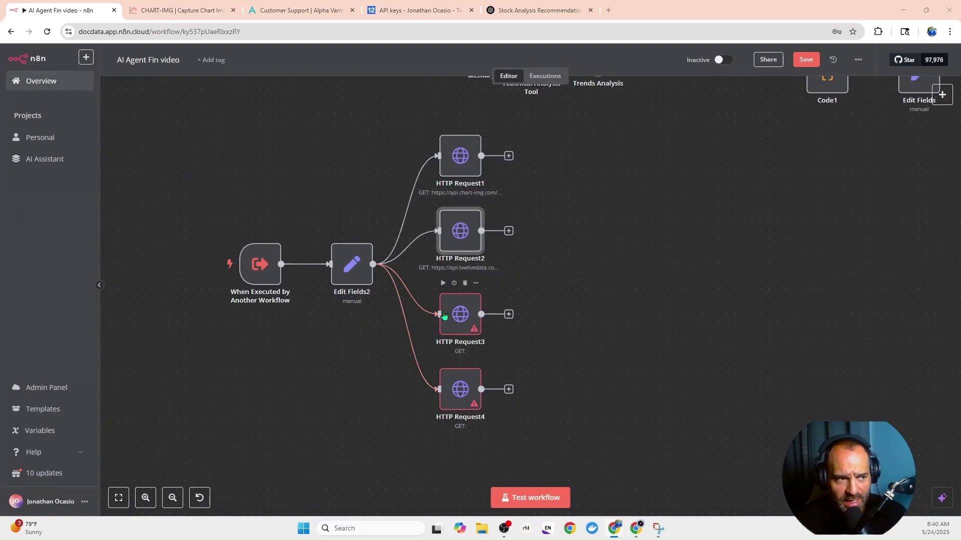
{"action": "mouse_move", "coordinate": [260, 265]}
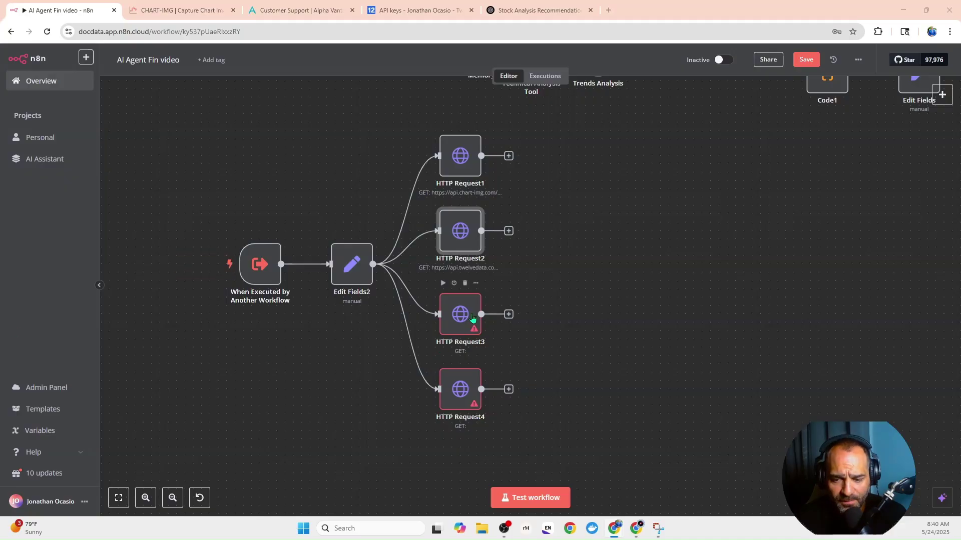
{"action": "left_click", "coordinate": [470, 320]}
{"action": "key", "text": "Return"}
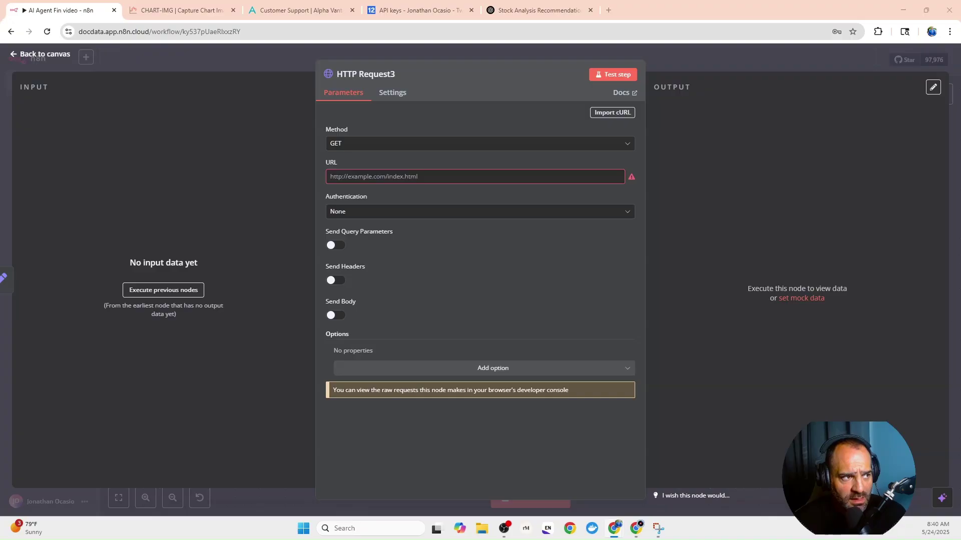
{"action": "right_click", "coordinate": [335, 176]}
{"action": "left_click", "coordinate": [362, 310]}
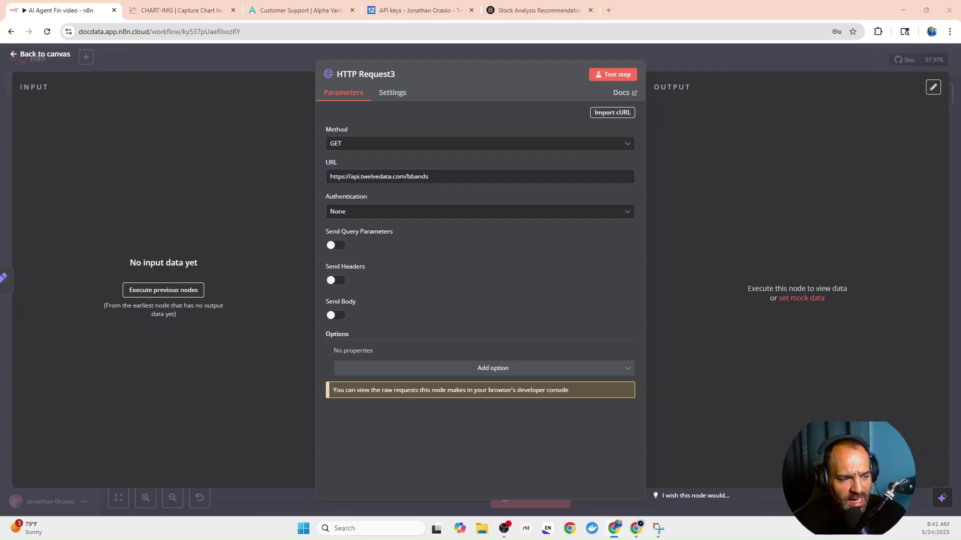
{"action": "left_click", "coordinate": [308, 248]}
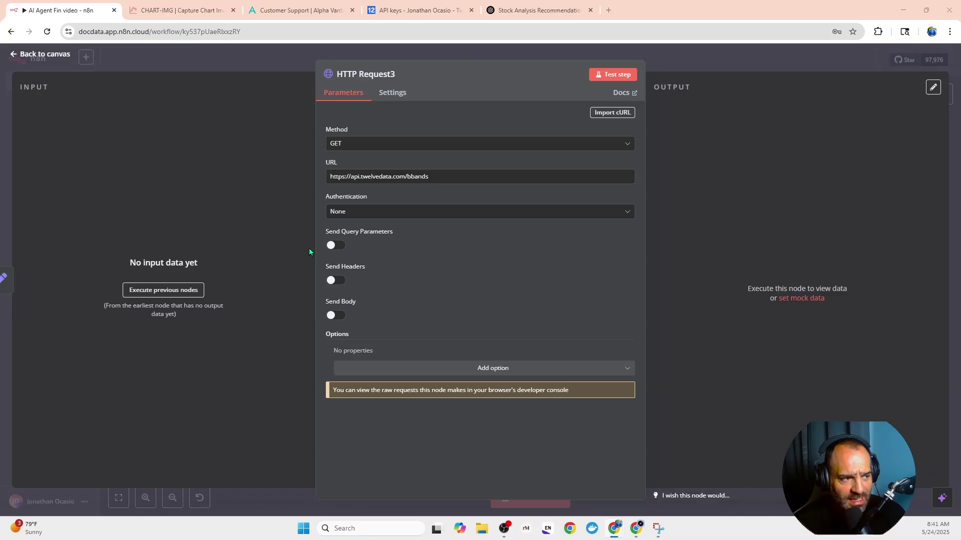
{"action": "left_click", "coordinate": [334, 246]}
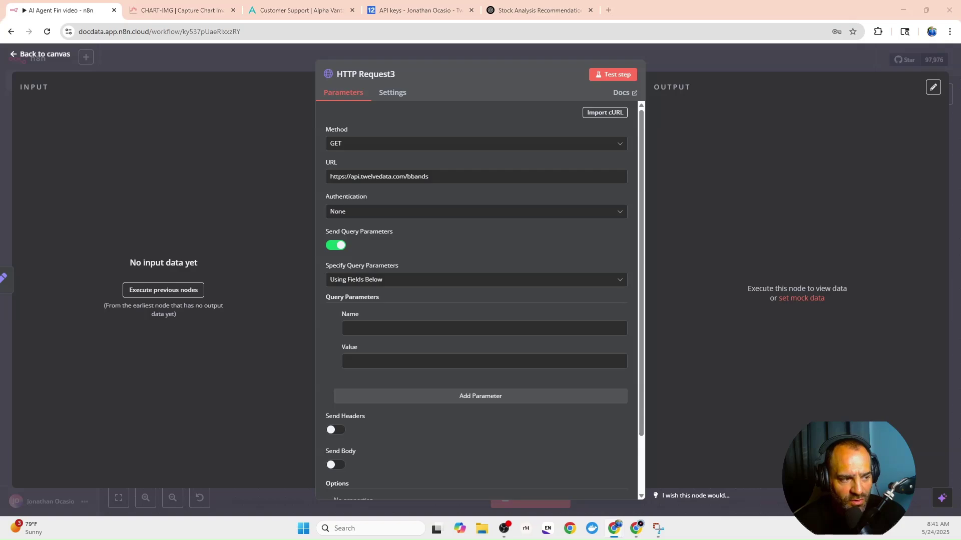
Step: Fill in the first query parameter of HTTP Request3 as symbol with the expression {{ $json.ticker }}
{"action": "right_click", "coordinate": [393, 331]}
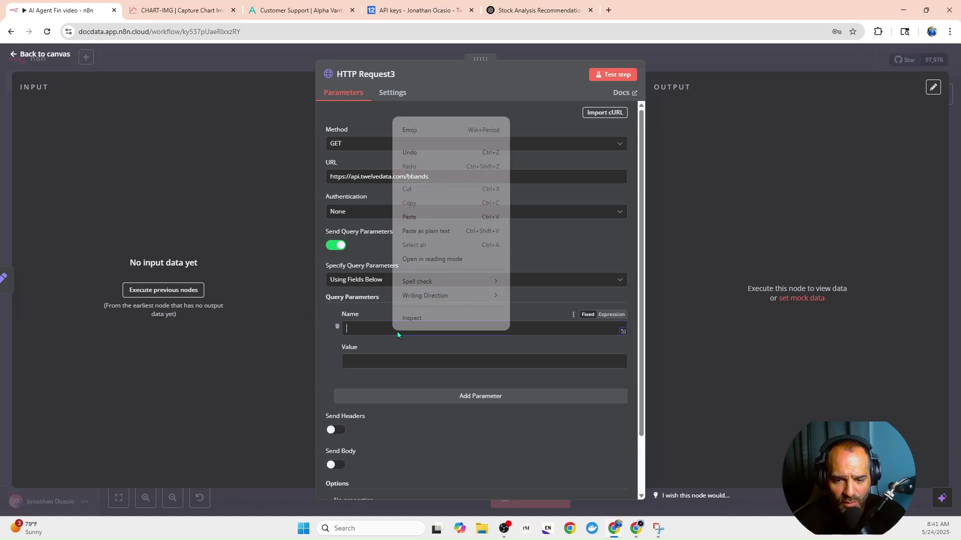
{"action": "left_click", "coordinate": [412, 219]}
{"action": "type", "text": "symbol"}
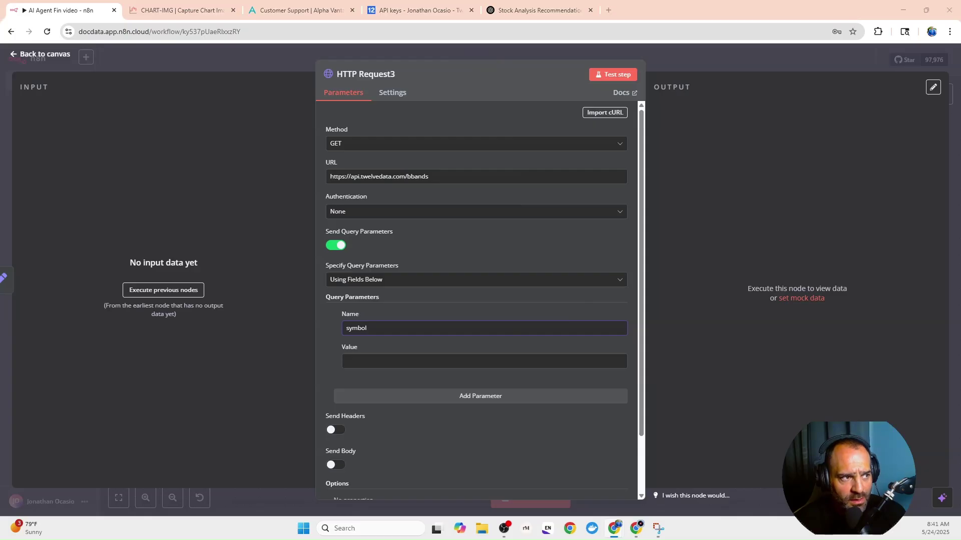
{"action": "right_click", "coordinate": [356, 359]}
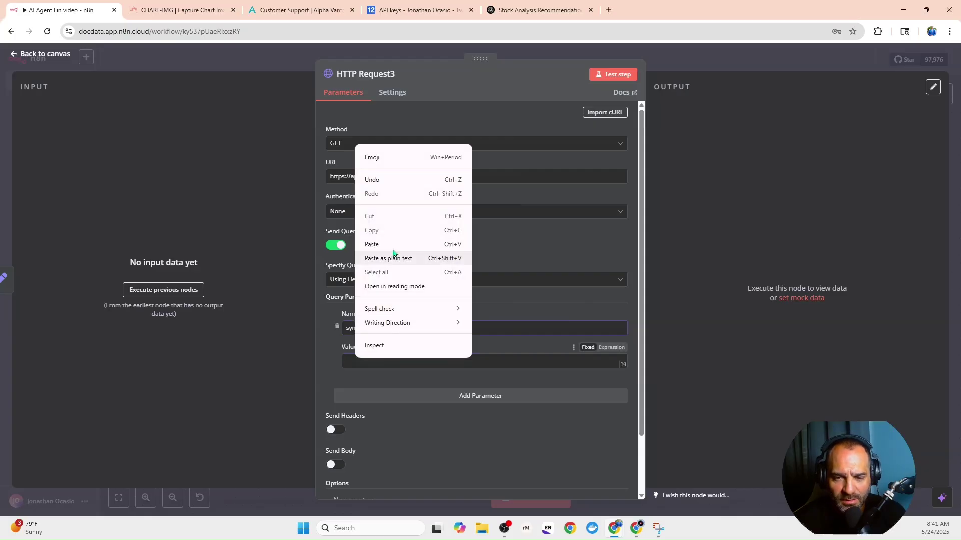
{"action": "left_click", "coordinate": [393, 256]}
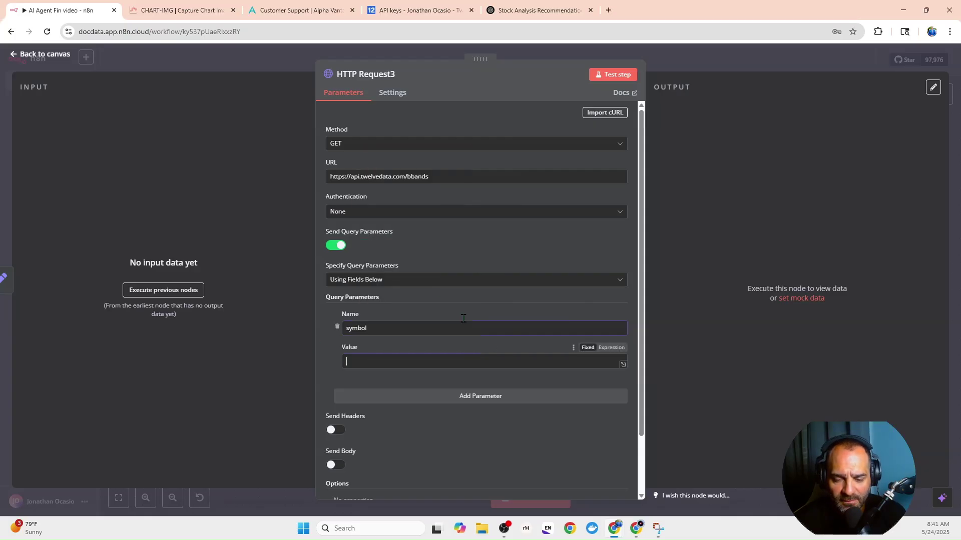
{"action": "left_click", "coordinate": [600, 349]}
{"action": "scroll", "coordinate": [400, 313], "scroll_direction": "down", "scroll_amount": 2}
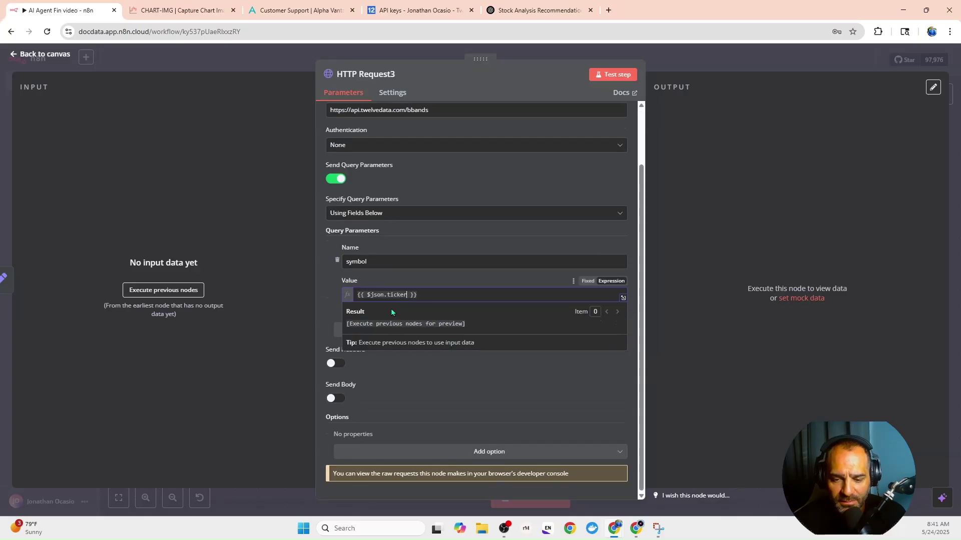
Step: Add a second query parameter to HTTP Request3 named interval with the value 1day
{"action": "left_click", "coordinate": [325, 280]}
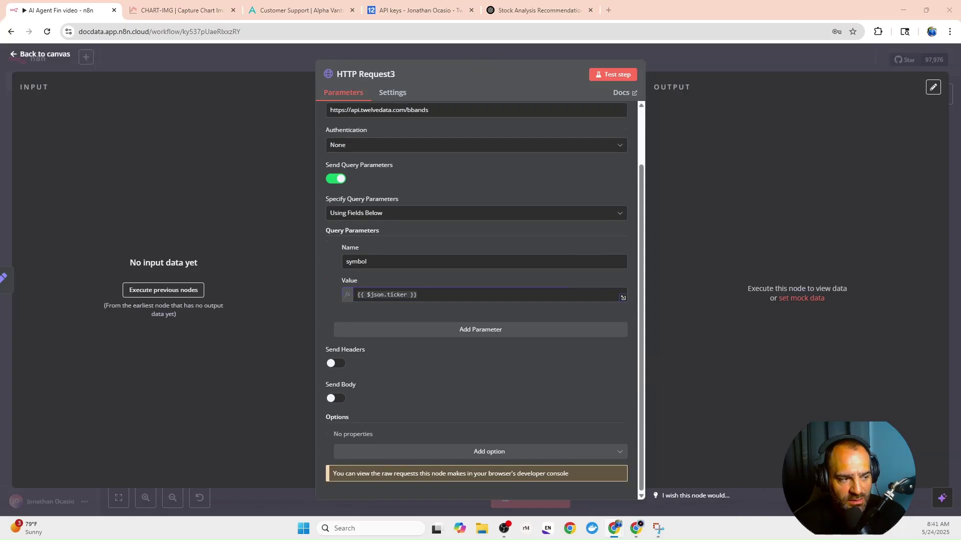
{"action": "left_click", "coordinate": [378, 331]}
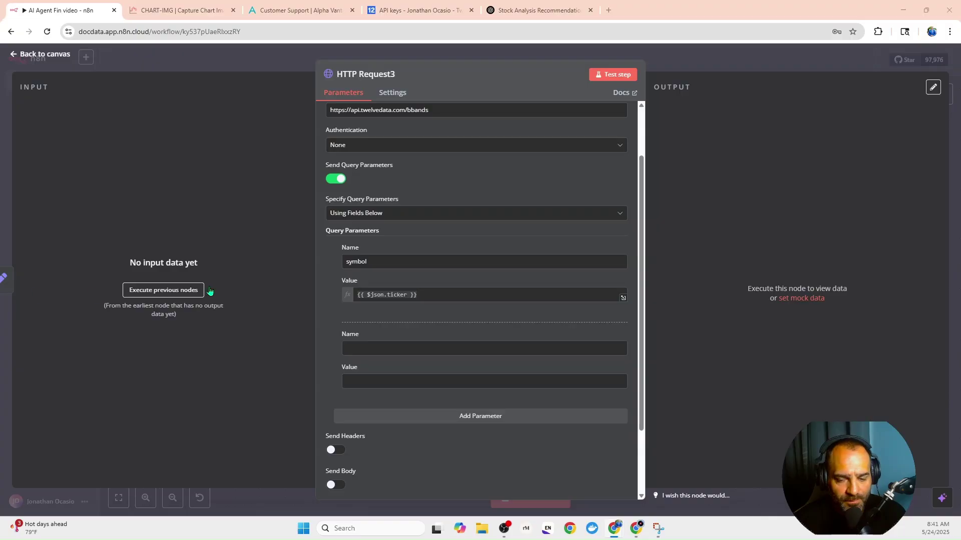
{"action": "right_click", "coordinate": [393, 348]}
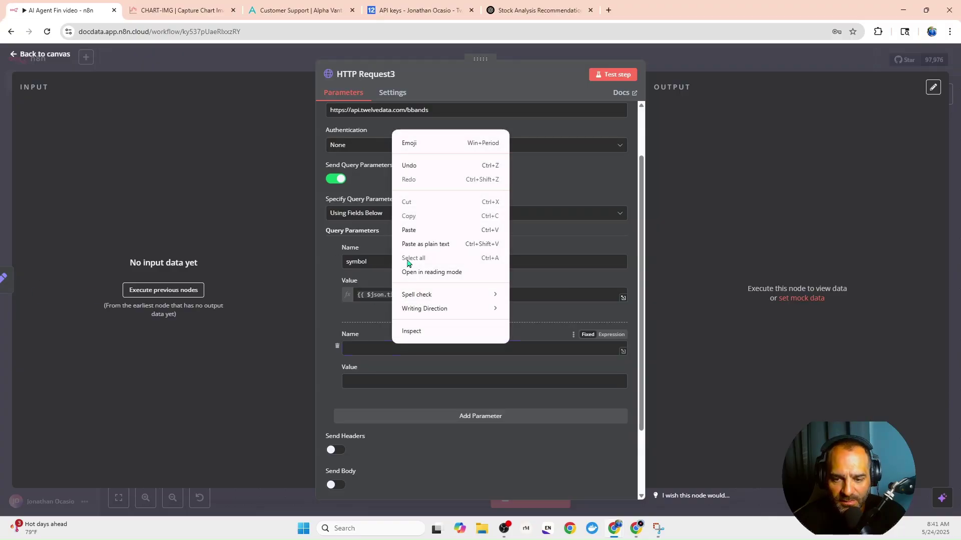
{"action": "left_click", "coordinate": [407, 230]}
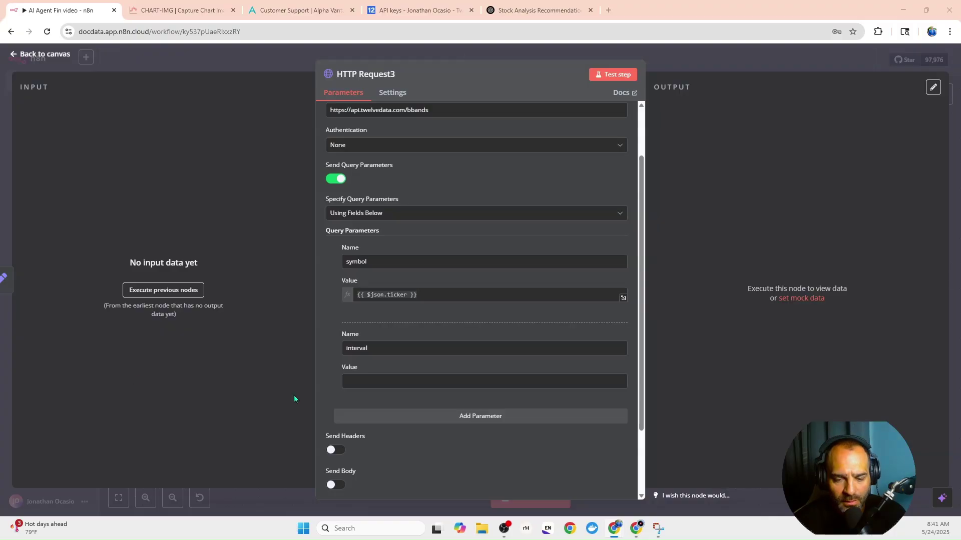
{"action": "right_click", "coordinate": [389, 380]}
{"action": "left_click", "coordinate": [410, 276]}
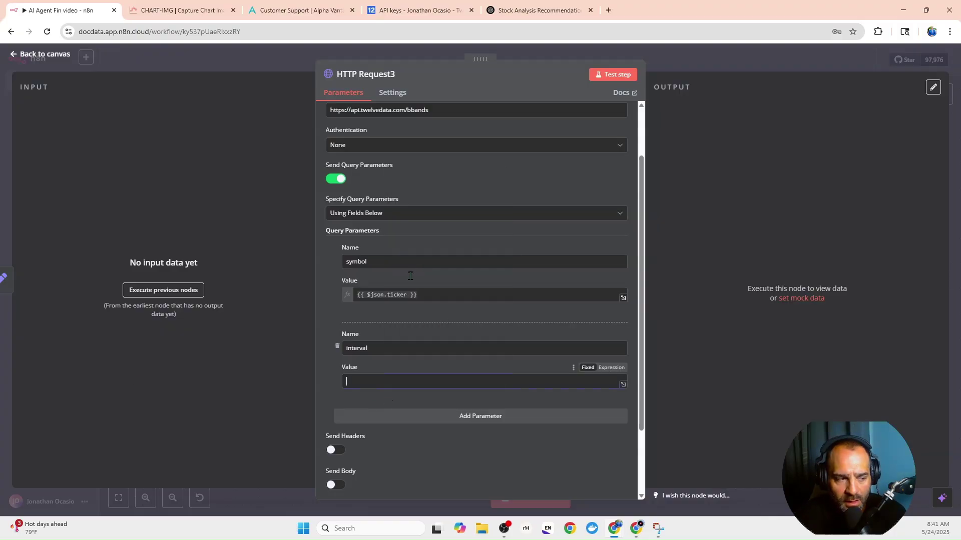
{"action": "type", "text": "1day"}
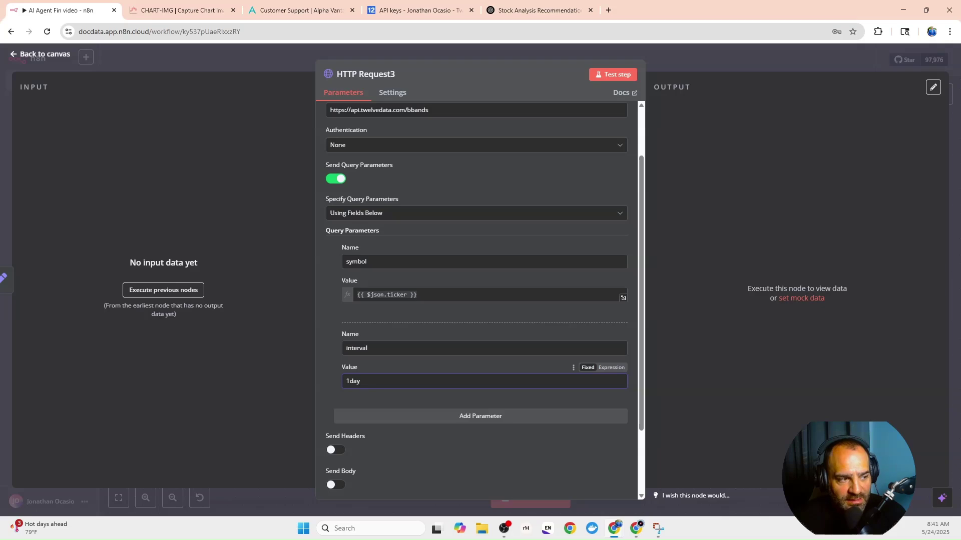
Step: Add a third query parameter to HTTP Request3 named outputsize with the value 1
{"action": "left_click", "coordinate": [406, 417]}
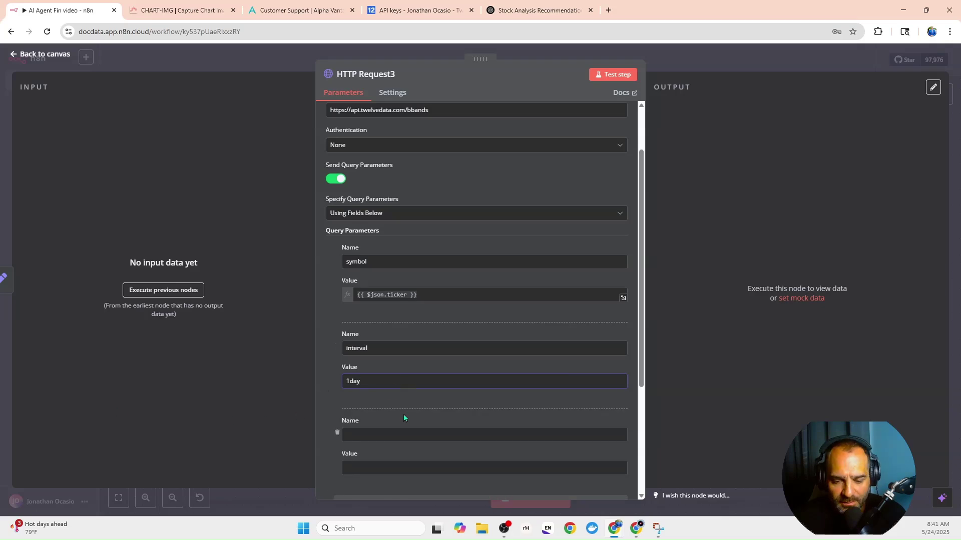
{"action": "scroll", "coordinate": [377, 417], "scroll_direction": "down", "scroll_amount": 1}
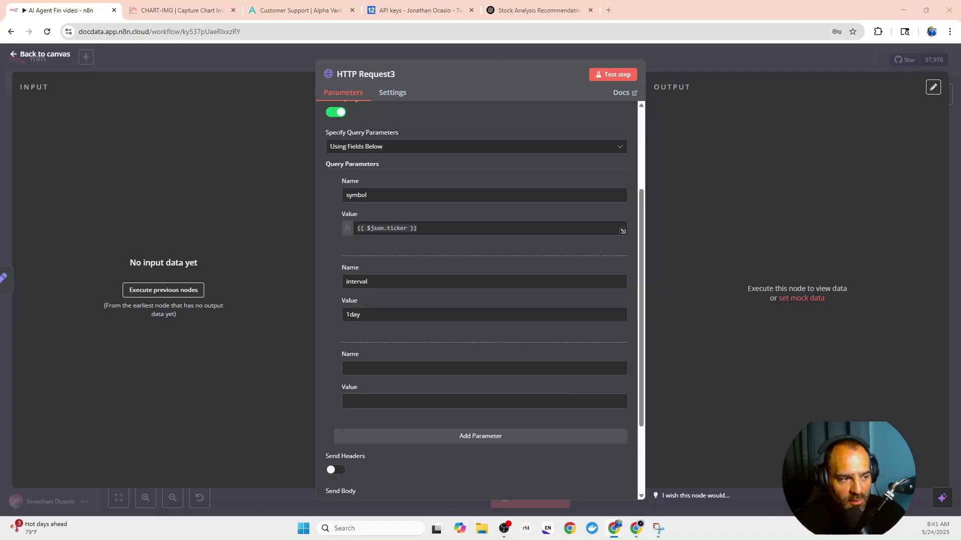
{"action": "right_click", "coordinate": [374, 368]}
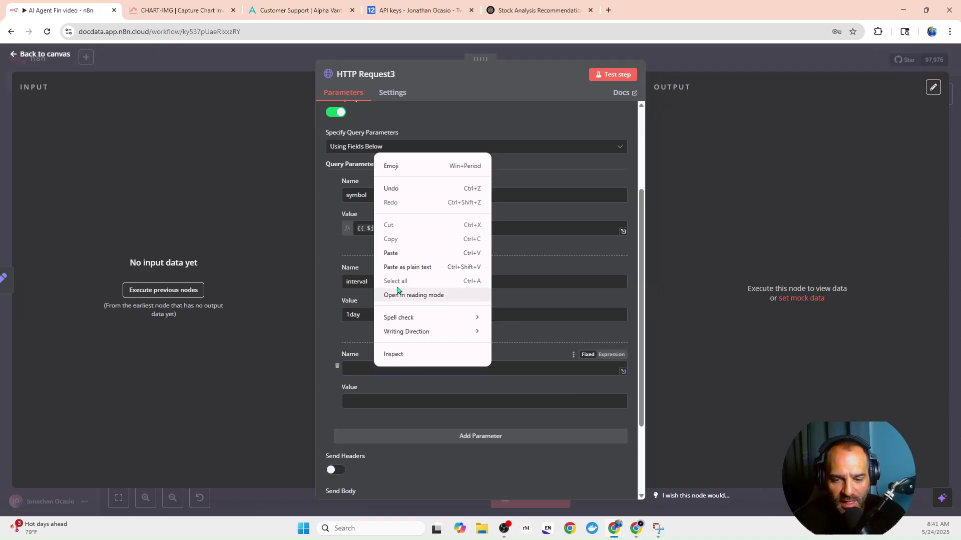
{"action": "left_click", "coordinate": [401, 254]}
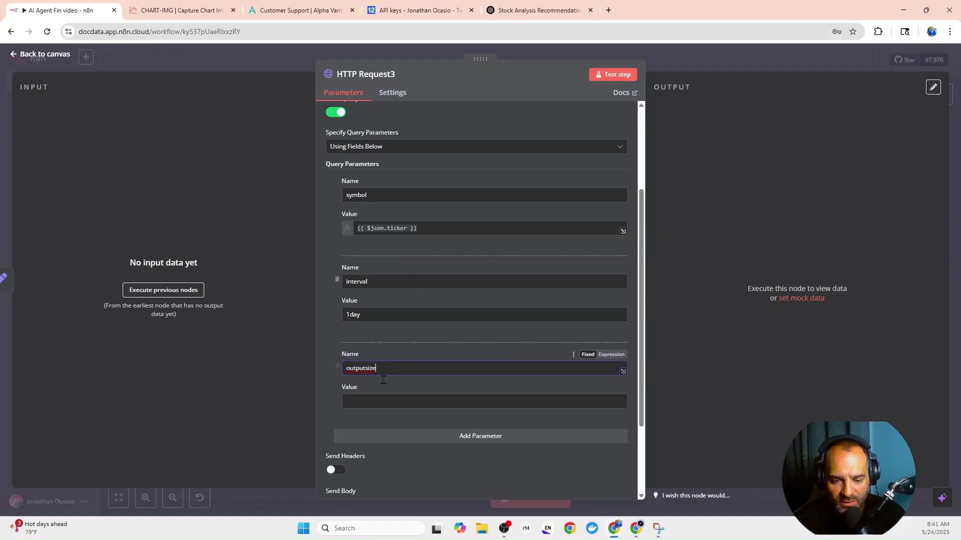
{"action": "left_click", "coordinate": [377, 403]}
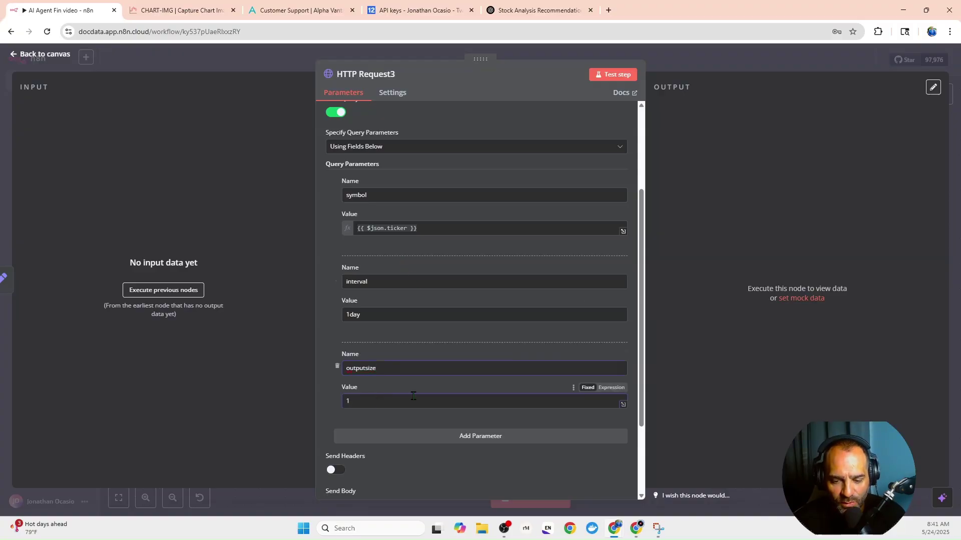
Step: Add a fourth query parameter to HTTP Request3 named api, paste the API key reference as its value, and return to the canvas
{"action": "scroll", "coordinate": [413, 396], "scroll_direction": "down", "scroll_amount": 2}
{"action": "left_click", "coordinate": [458, 331]}
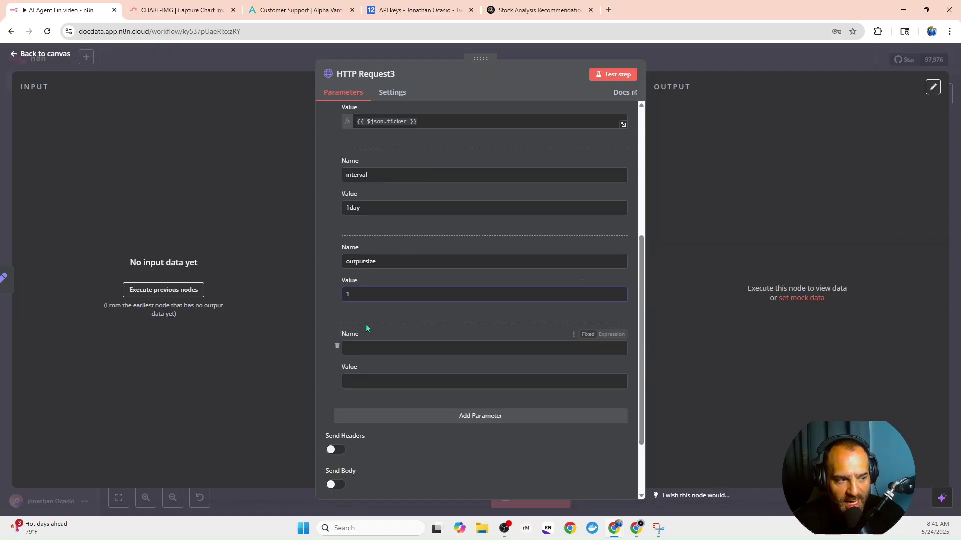
{"action": "left_click", "coordinate": [371, 348]}
{"action": "type", "text": "a"}
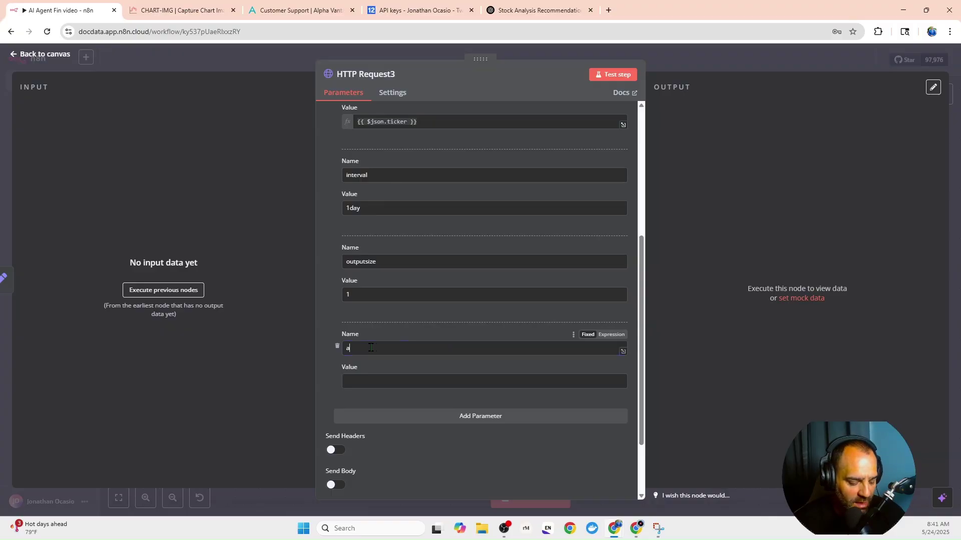
{"action": "type", "text": "pi"}
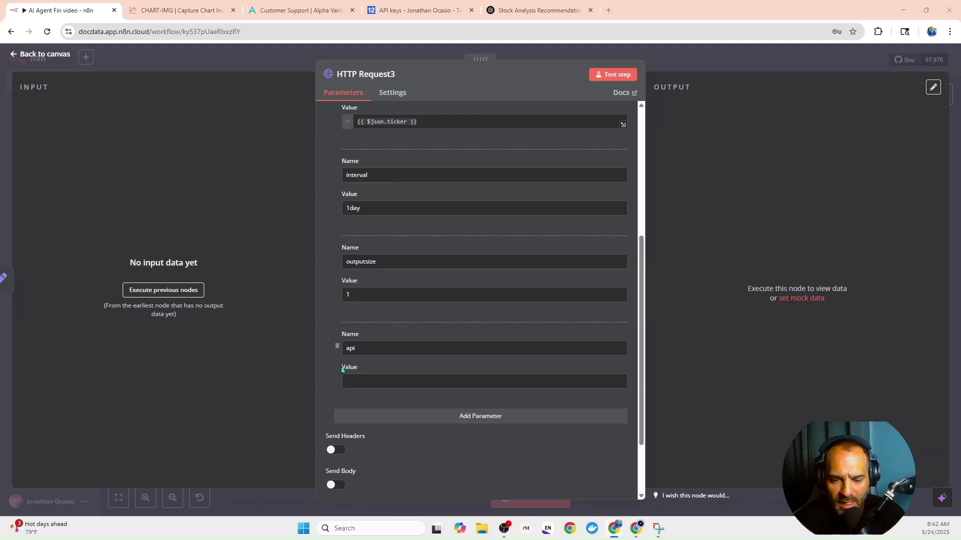
{"action": "right_click", "coordinate": [371, 382]}
{"action": "left_click", "coordinate": [390, 275]}
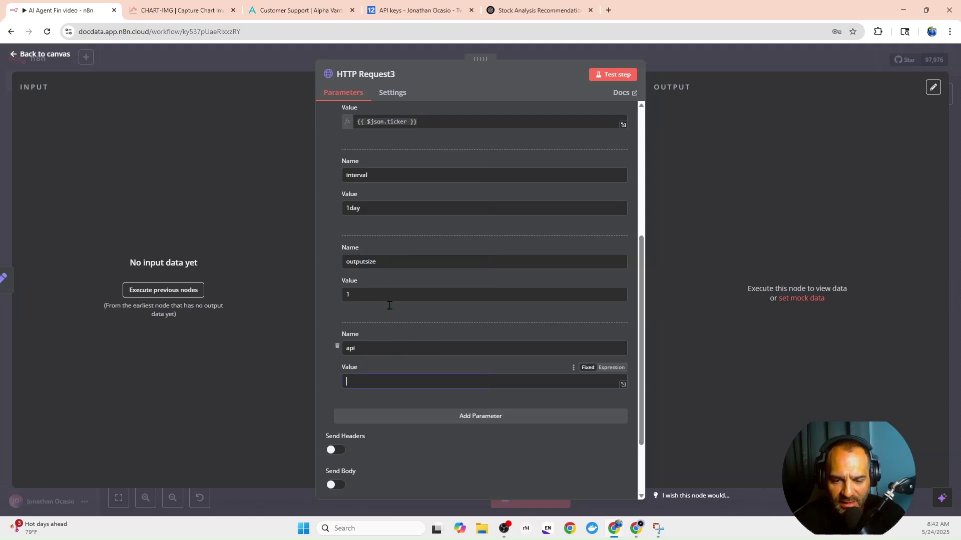
{"action": "left_click", "coordinate": [202, 59]}
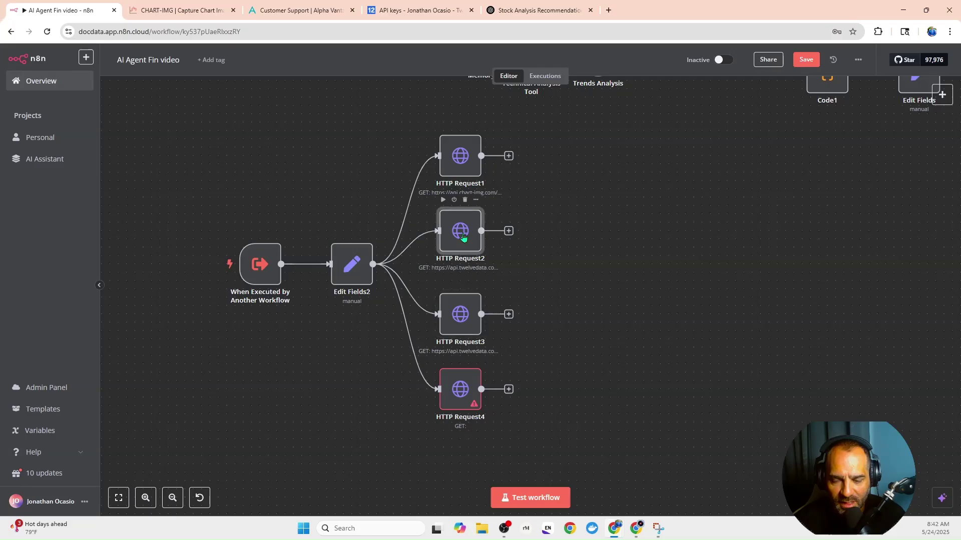
Step: Set the value of the apikey query parameter in HTTP Request2 to {{ $json.TwelveData_API_Key }} and return to the canvas
{"action": "double_click", "coordinate": [463, 238]}
{"action": "scroll", "coordinate": [360, 299], "scroll_direction": "down", "scroll_amount": 6}
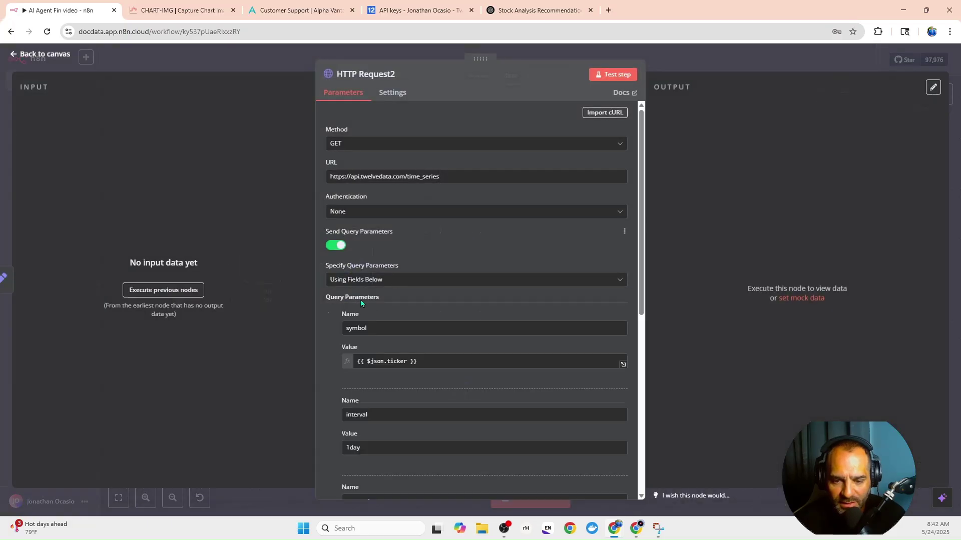
{"action": "scroll", "coordinate": [367, 258], "scroll_direction": "up", "scroll_amount": 2}
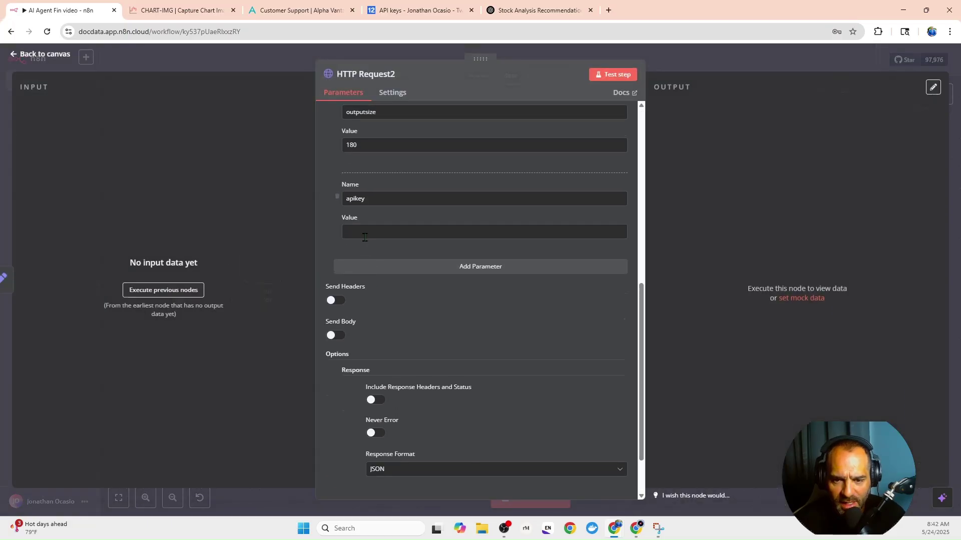
{"action": "left_click", "coordinate": [364, 233]}
{"action": "right_click", "coordinate": [365, 233]}
{"action": "left_click", "coordinate": [399, 328]}
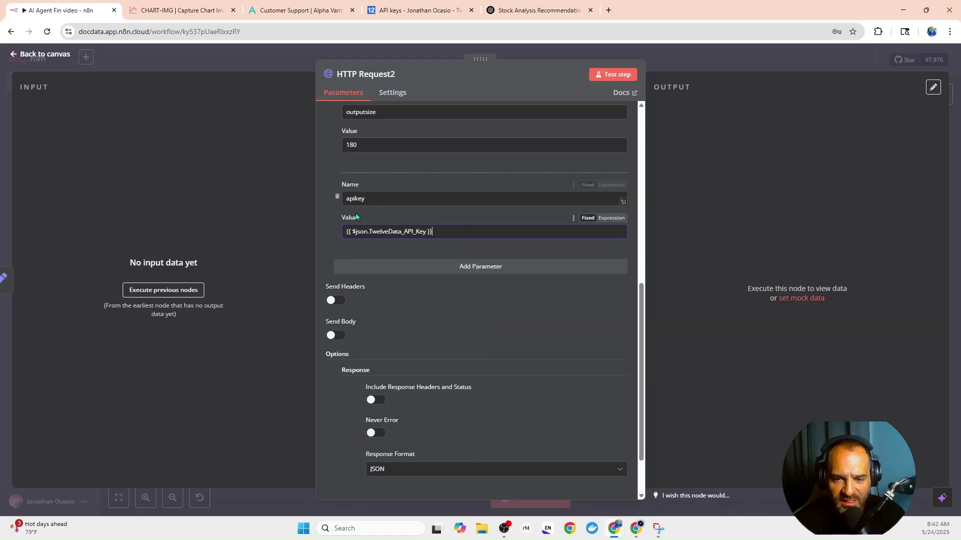
{"action": "left_click", "coordinate": [265, 58]}
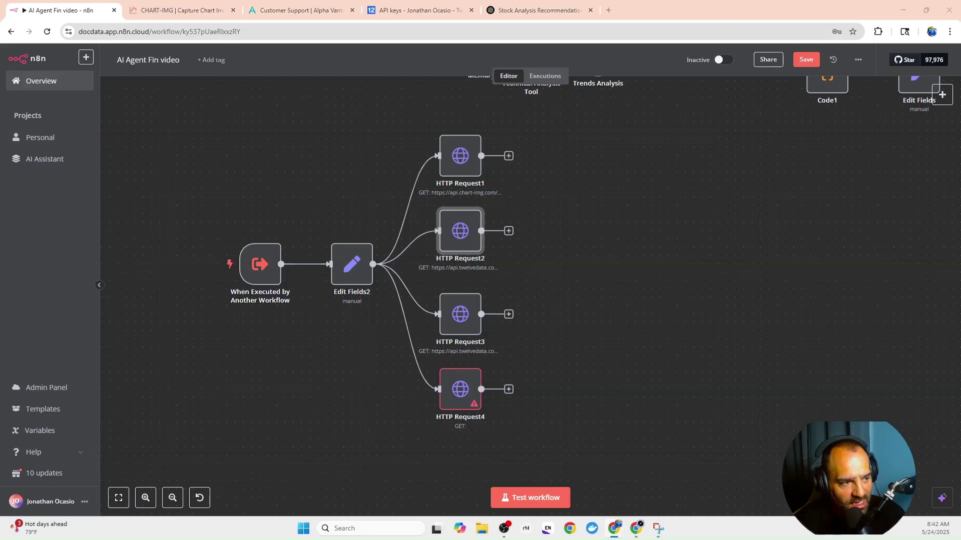
{"action": "left_click", "coordinate": [460, 385]}
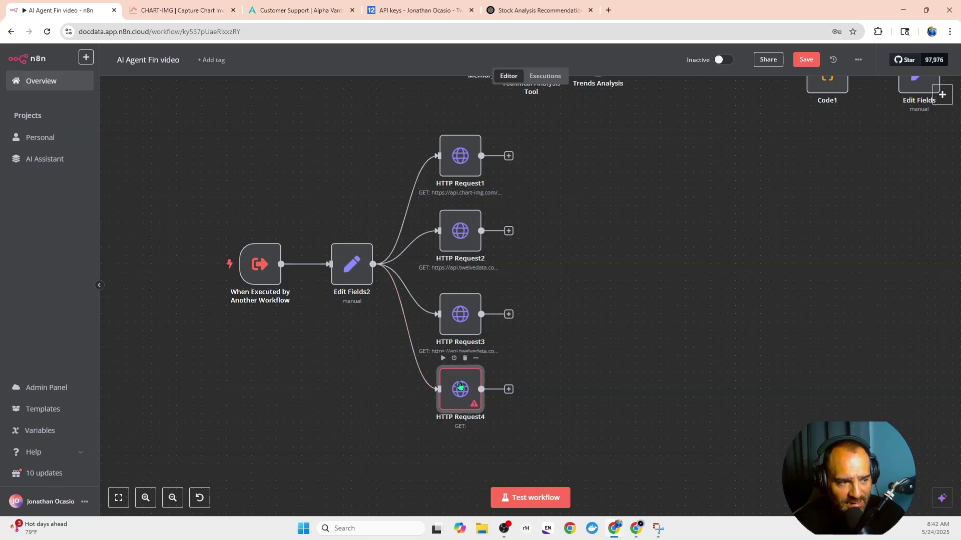
{"action": "key", "text": "Return"}
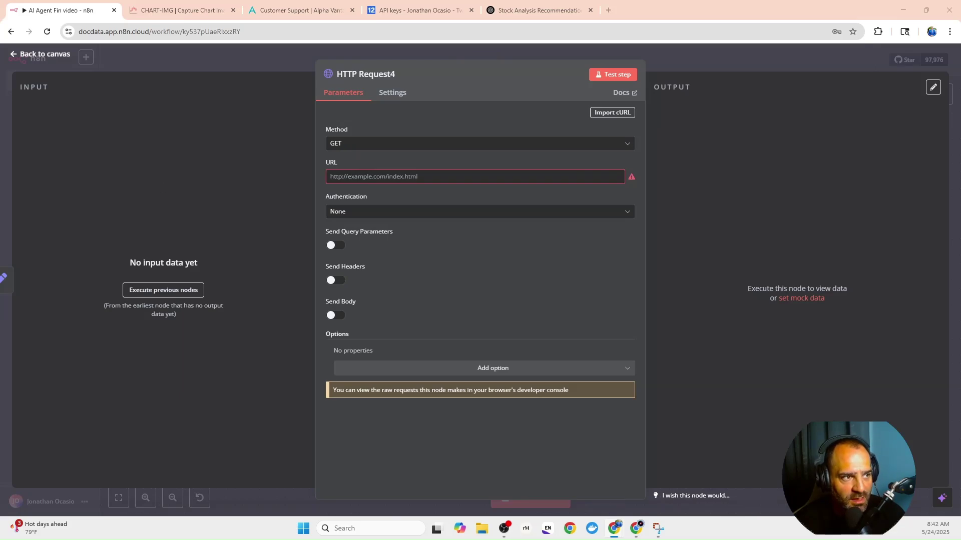
{"action": "right_click", "coordinate": [354, 177]}
{"action": "left_click", "coordinate": [369, 274]}
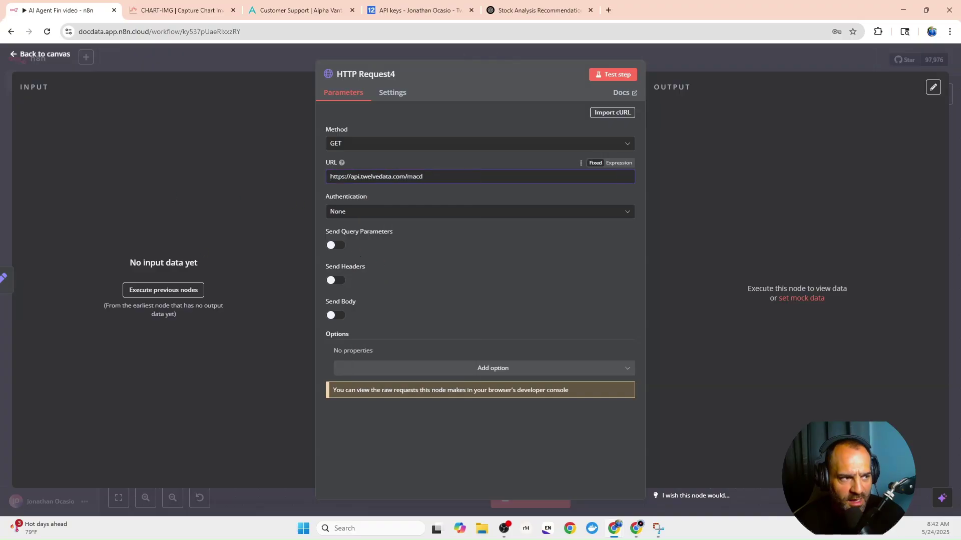
{"action": "left_click", "coordinate": [335, 245]}
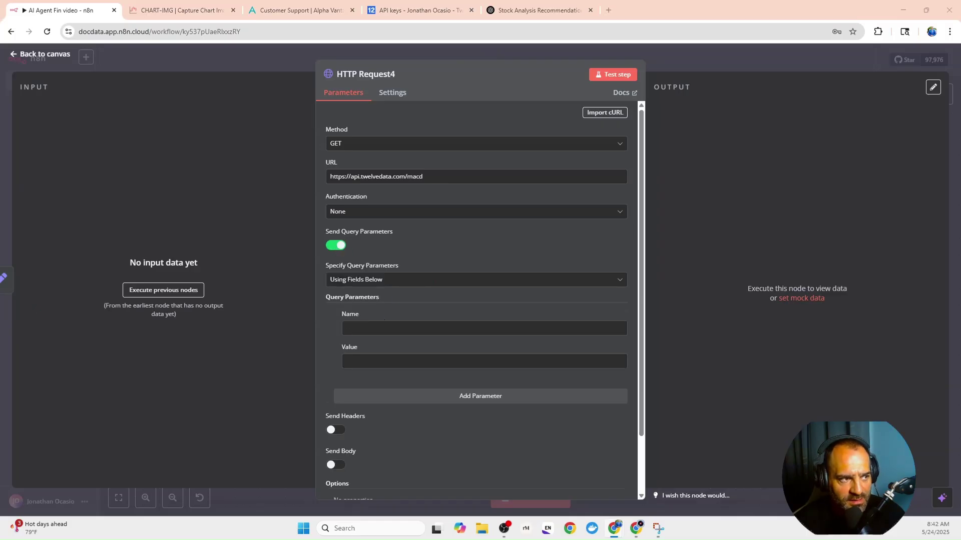
Step: Fill in the first query parameter of HTTP Request4 as symbol with the expression {{ $json.ticker }}
{"action": "right_click", "coordinate": [404, 330]}
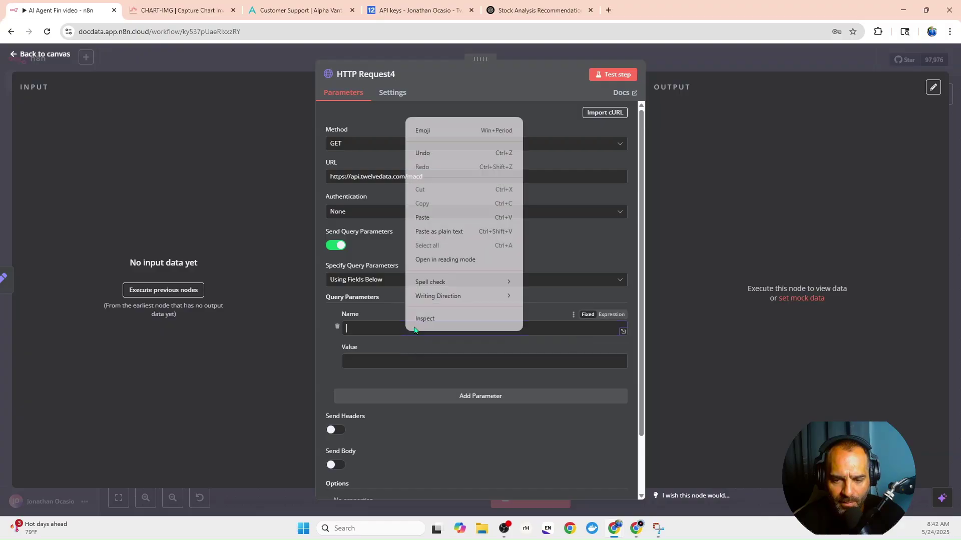
{"action": "key", "text": "Escape"}
{"action": "type", "text": "symbol"}
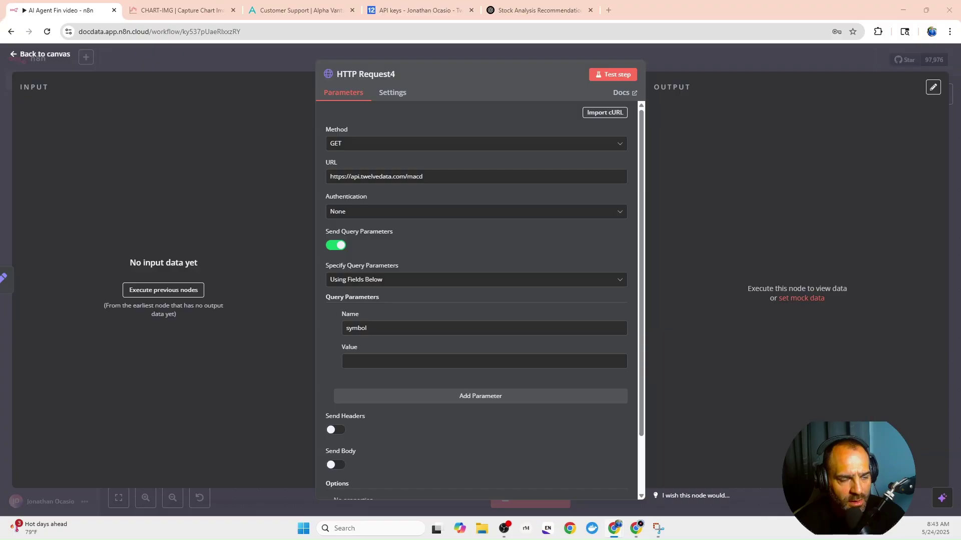
{"action": "right_click", "coordinate": [365, 361]}
{"action": "key", "text": "Escape"}
{"action": "type", "text": "{{ $json.ticker }}"}
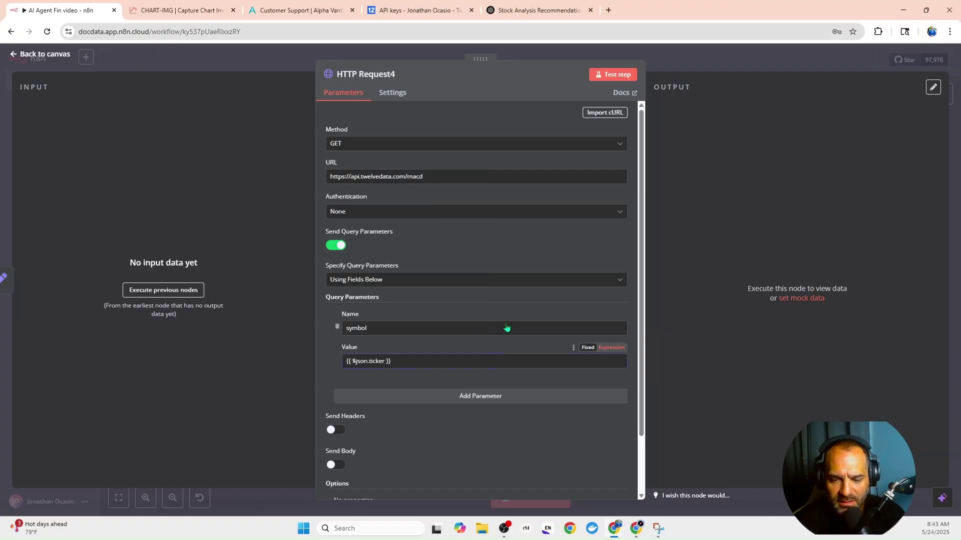
{"action": "left_click", "coordinate": [328, 303]}
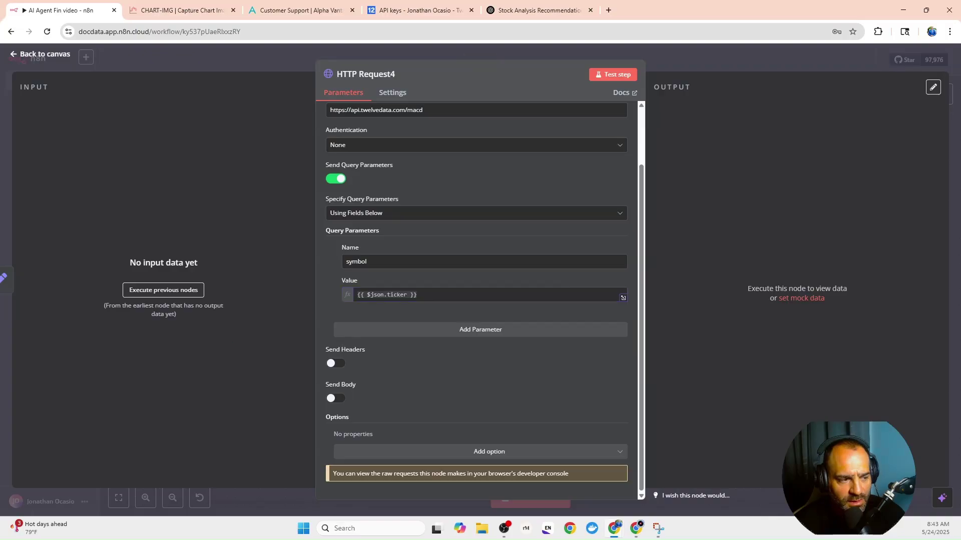
Step: Add a second query parameter to HTTP Request4 named interval with the value 1day
{"action": "left_click", "coordinate": [386, 334]}
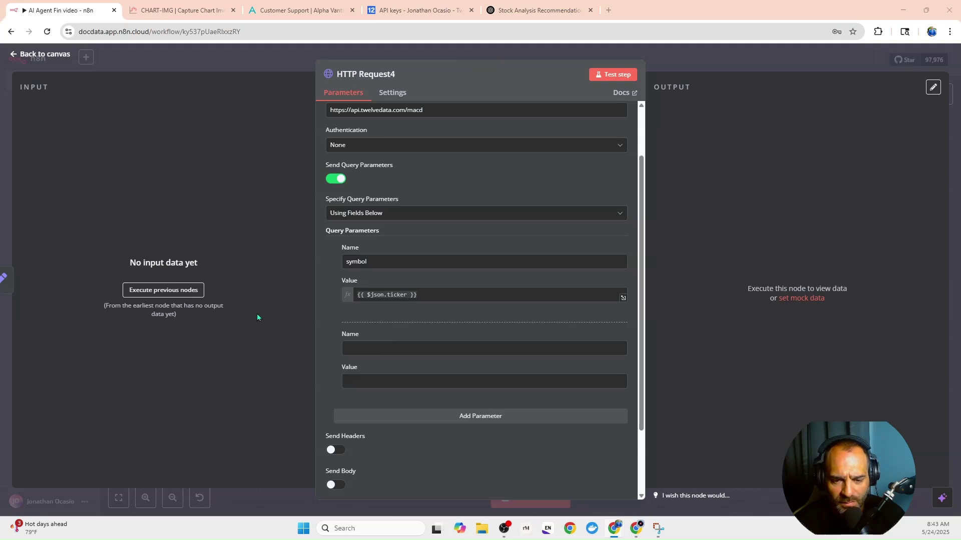
{"action": "right_click", "coordinate": [374, 348]}
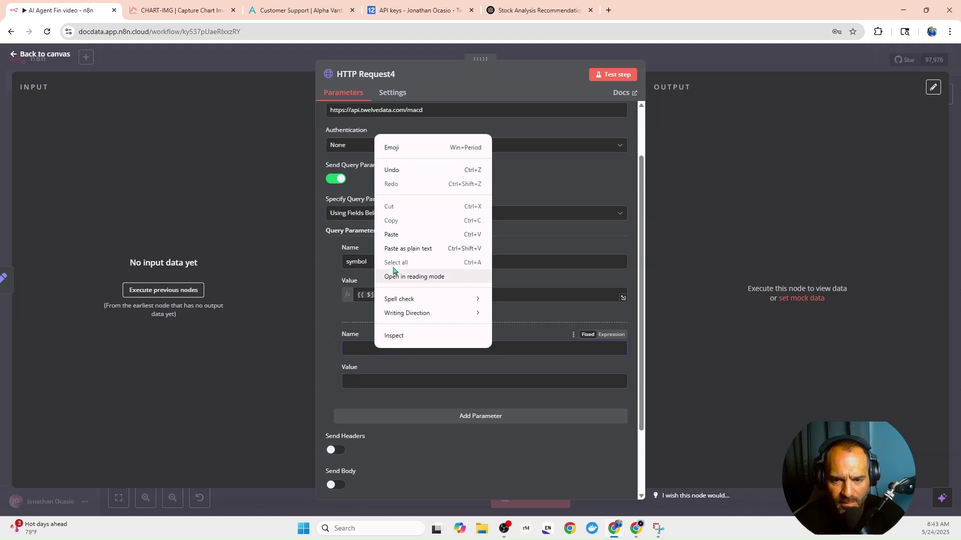
{"action": "left_click", "coordinate": [393, 235]}
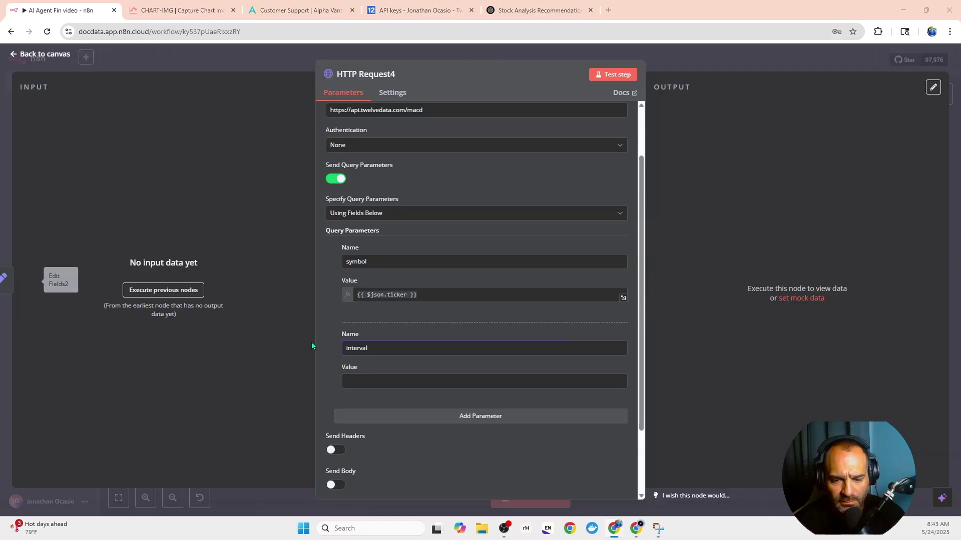
{"action": "right_click", "coordinate": [350, 382]}
{"action": "left_click", "coordinate": [373, 268]}
Step: Add a third query parameter to HTTP Request4 named outputsize with the value 1
{"action": "scroll", "coordinate": [357, 350], "scroll_direction": "down", "scroll_amount": 2}
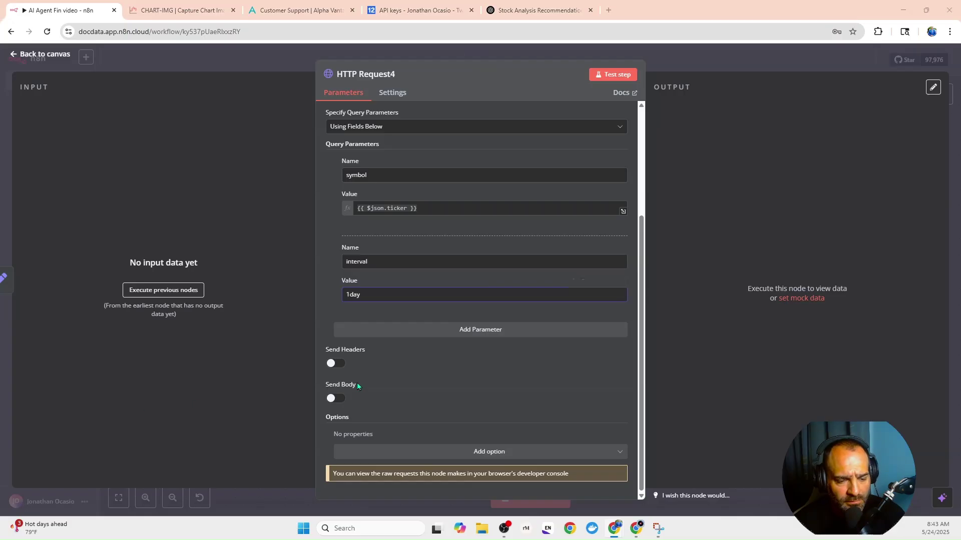
{"action": "left_click", "coordinate": [398, 333]}
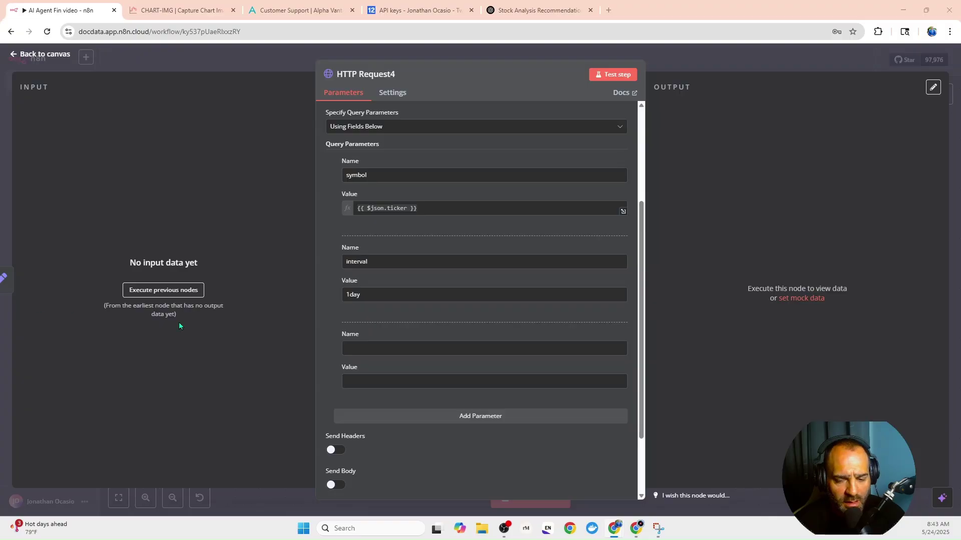
{"action": "right_click", "coordinate": [353, 350]}
{"action": "left_click", "coordinate": [392, 240]}
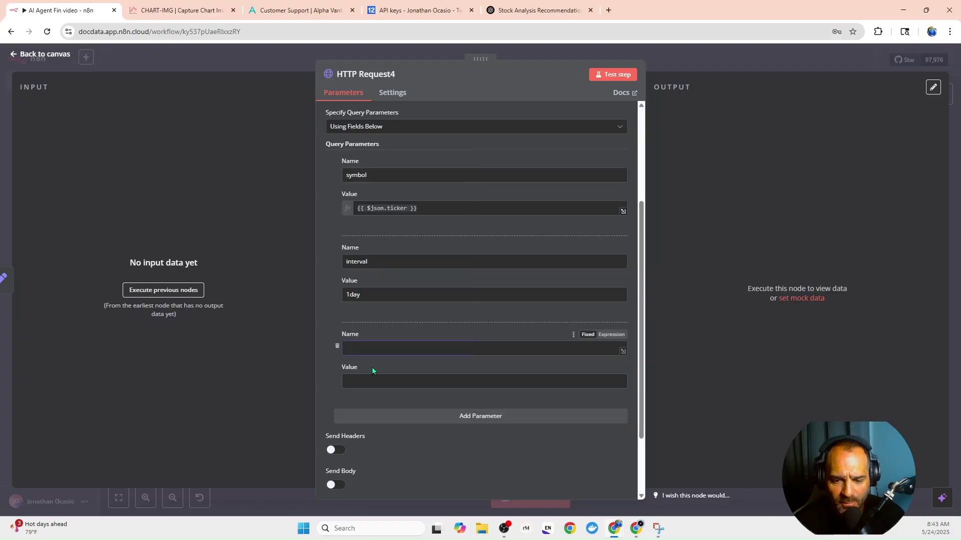
{"action": "type", "text": "outputsize"}
{"action": "left_click", "coordinate": [349, 378]}
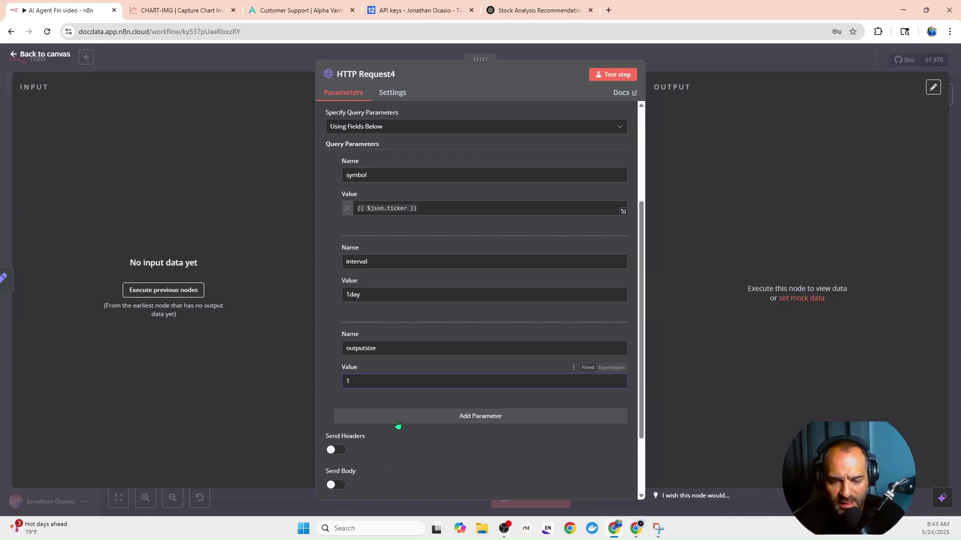
Step: Add a fourth query parameter to HTTP Request4 named apikey with the expression {{ $json.TwelveData_API_Key }}
{"action": "left_click", "coordinate": [378, 416]}
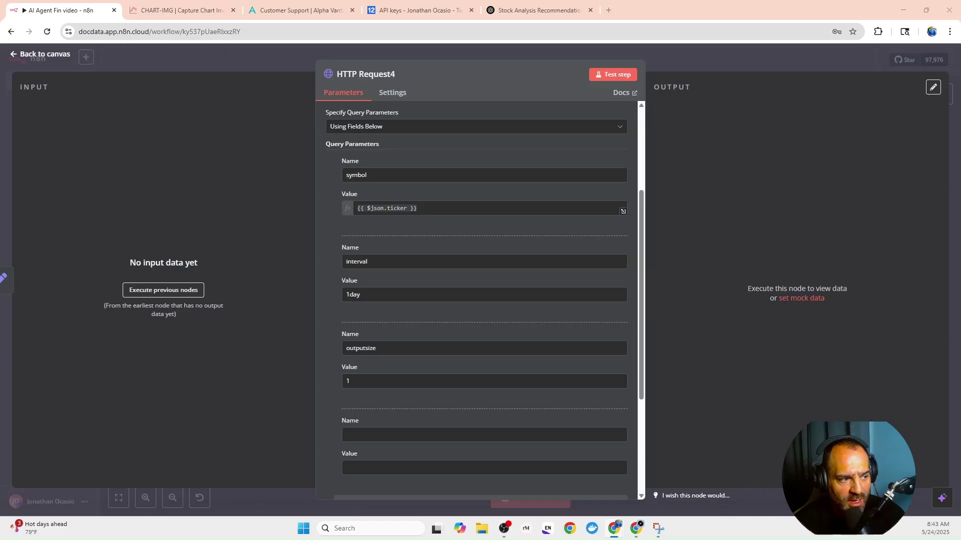
{"action": "right_click", "coordinate": [425, 435]}
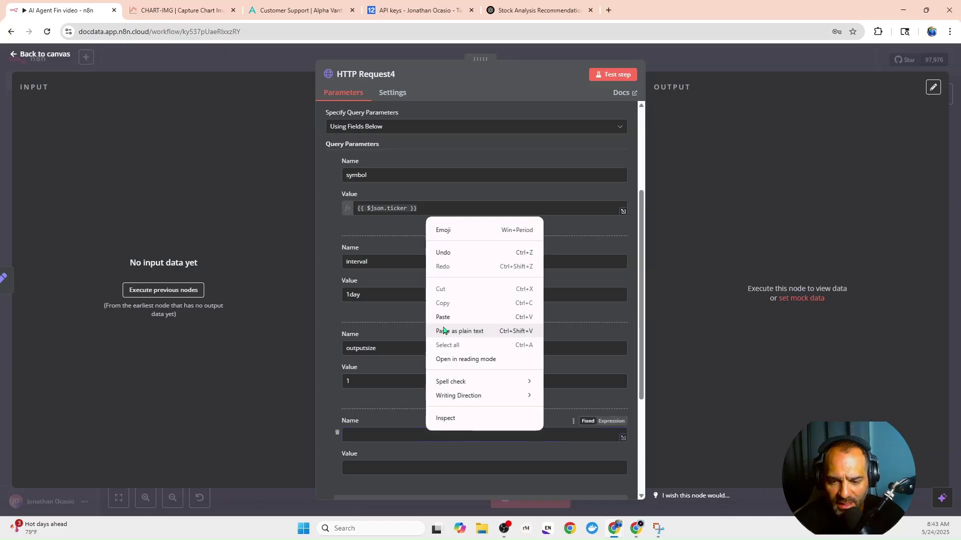
{"action": "key", "text": "Escape"}
{"action": "scroll", "coordinate": [402, 346], "scroll_direction": "down", "scroll_amount": 3}
{"action": "type", "text": "apikey"}
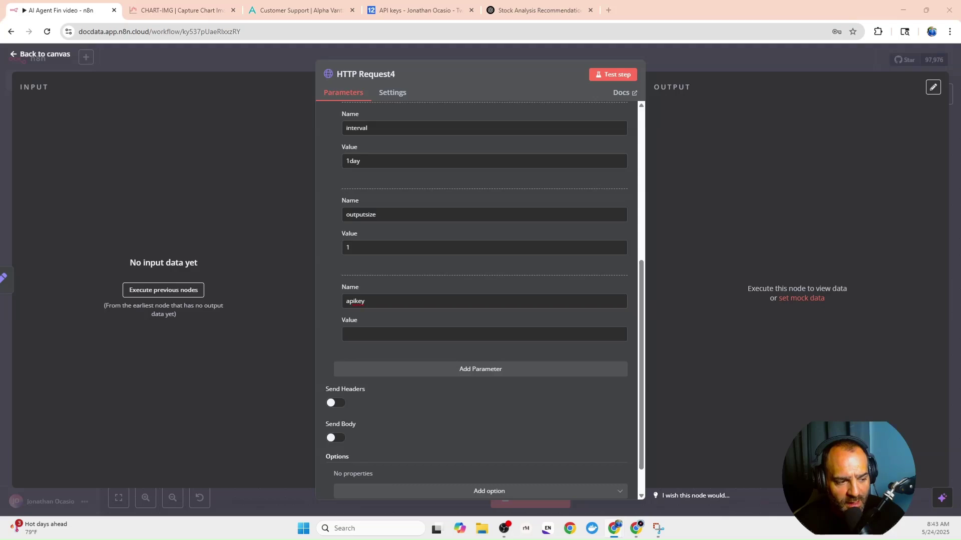
{"action": "right_click", "coordinate": [398, 334]}
{"action": "left_click", "coordinate": [426, 220]}
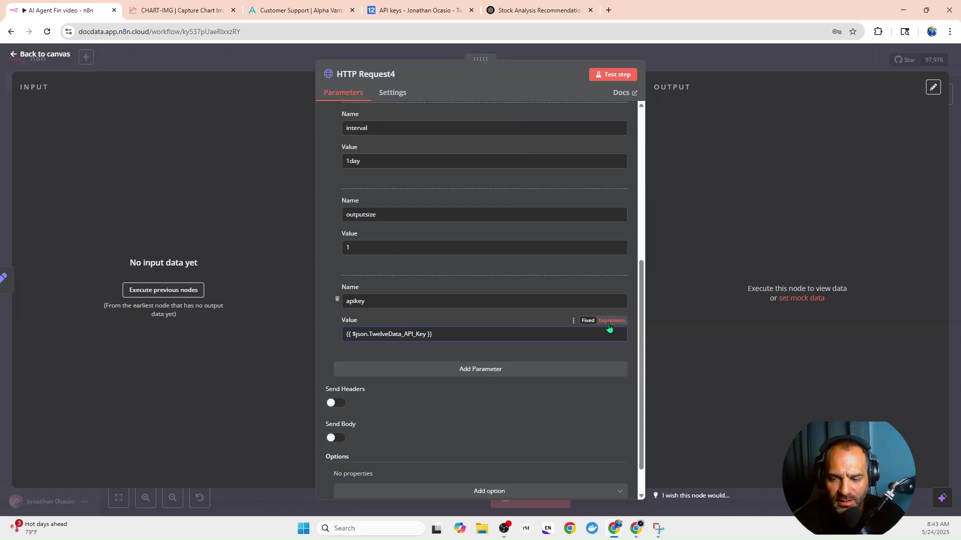
{"action": "left_click", "coordinate": [384, 339]}
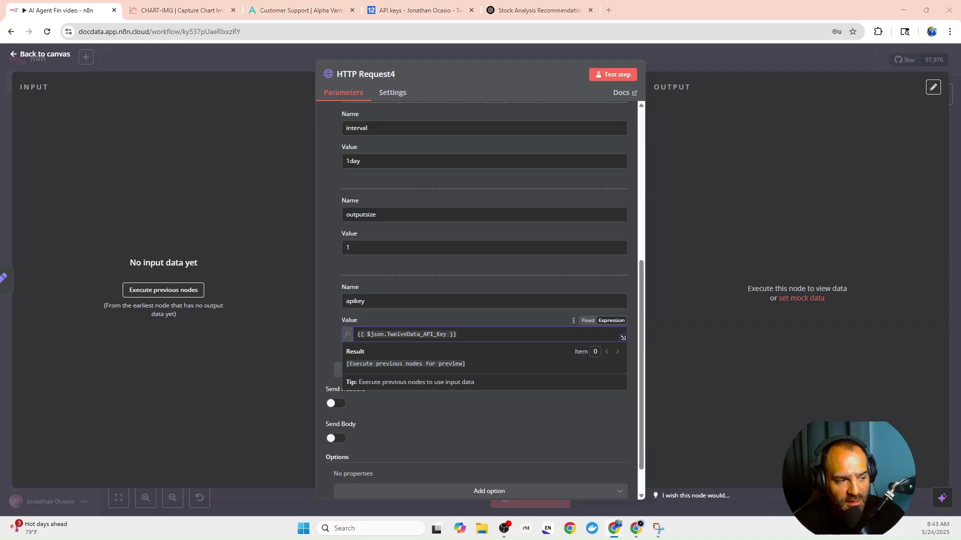
Step: Add the Response option to HTTP Request4 with the response format JSON and return to the canvas
{"action": "scroll", "coordinate": [398, 364], "scroll_direction": "down", "scroll_amount": 1}
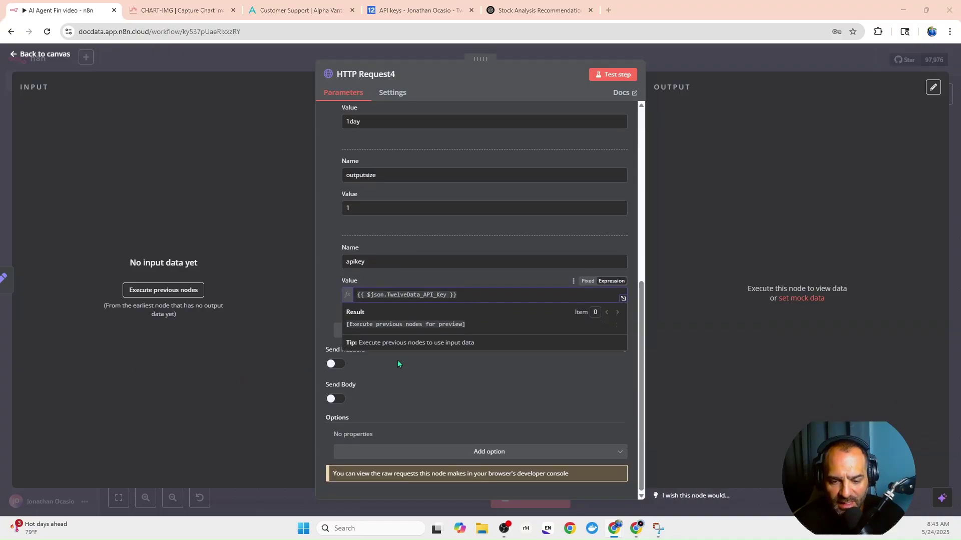
{"action": "left_click", "coordinate": [449, 452]}
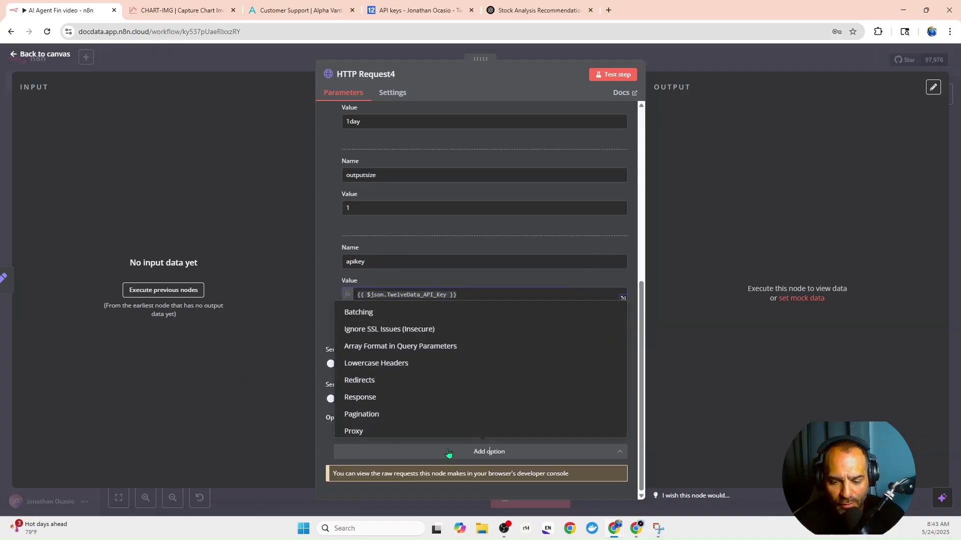
{"action": "left_click", "coordinate": [380, 403]}
{"action": "scroll", "coordinate": [400, 399], "scroll_direction": "down", "scroll_amount": 3}
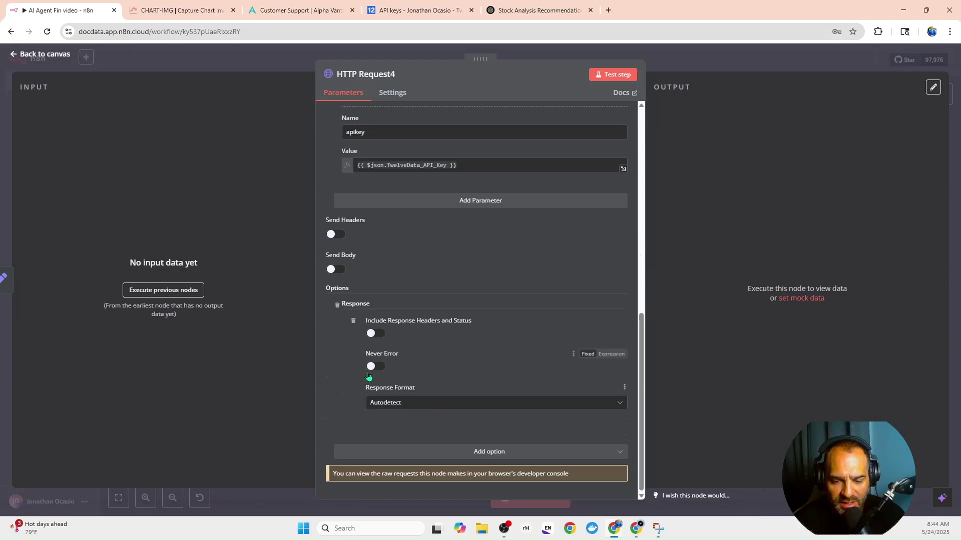
{"action": "left_click", "coordinate": [386, 405]}
{"action": "left_click", "coordinate": [384, 461]}
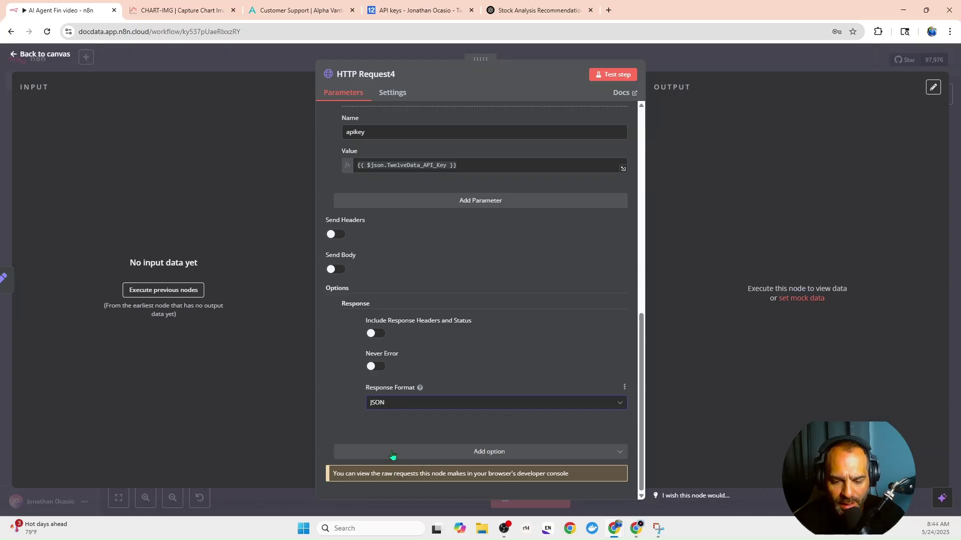
{"action": "left_click", "coordinate": [279, 58]}
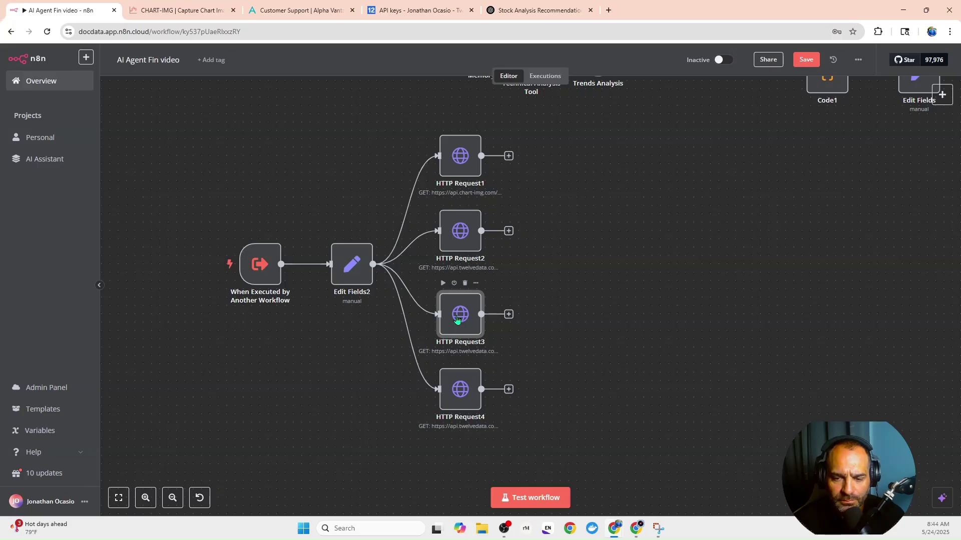
Step: Add the Response option to HTTP Request3 with the response format JSON and return to the canvas
{"action": "double_click", "coordinate": [457, 320]}
{"action": "scroll", "coordinate": [444, 324], "scroll_direction": "down", "scroll_amount": 15}
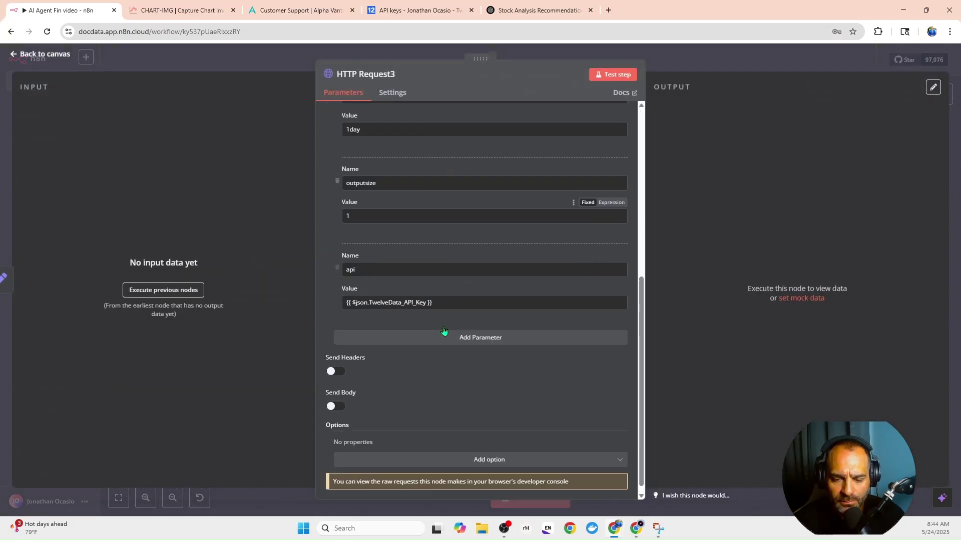
{"action": "left_click", "coordinate": [443, 457]}
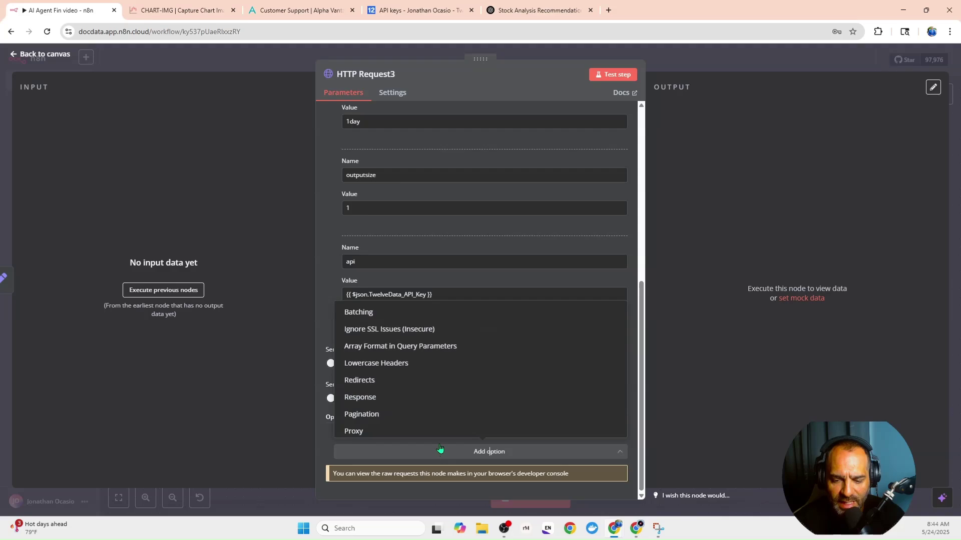
{"action": "left_click", "coordinate": [370, 403]}
{"action": "scroll", "coordinate": [390, 413], "scroll_direction": "down", "scroll_amount": 3}
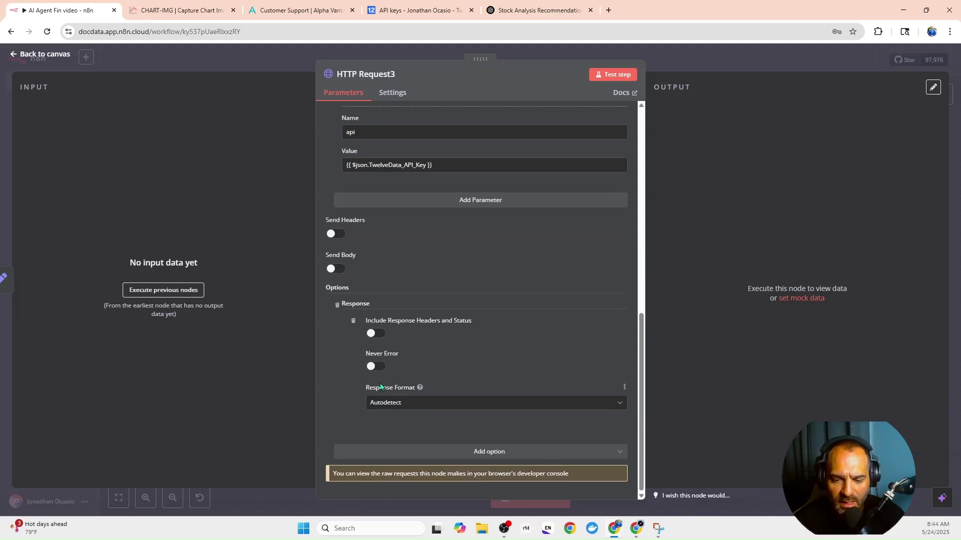
{"action": "left_click", "coordinate": [390, 406]}
{"action": "left_click", "coordinate": [386, 462]}
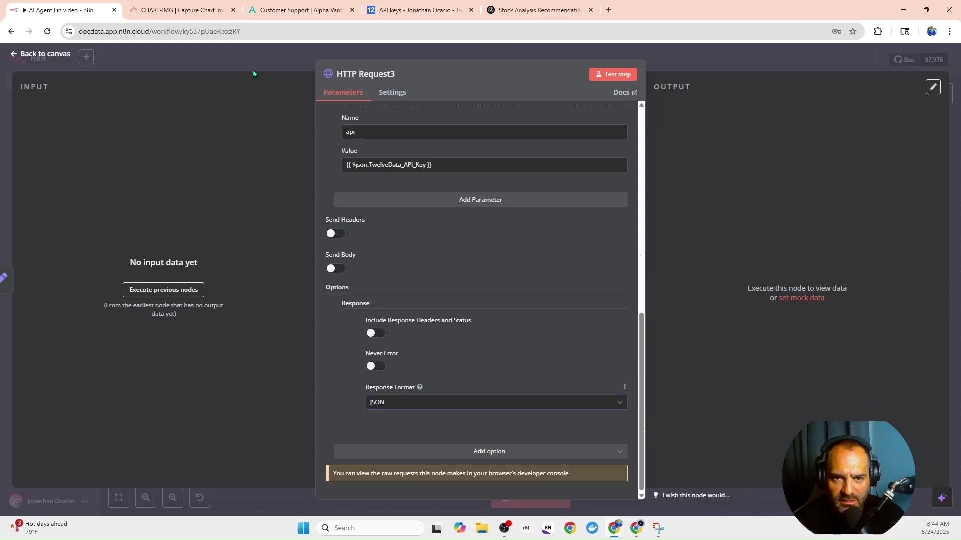
{"action": "left_click", "coordinate": [253, 70]}
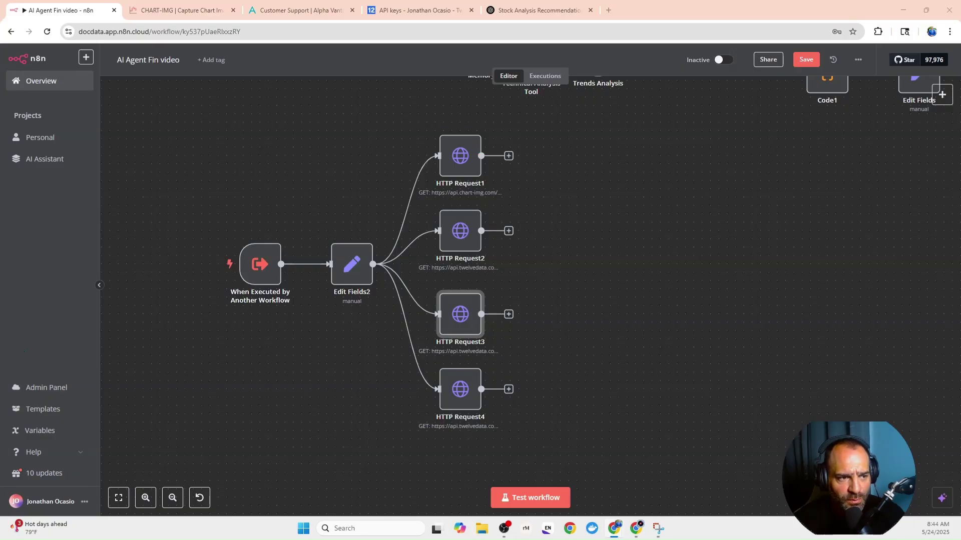
Step: Add a new HTTP Request node connected to the output of HTTP Request1
{"action": "left_click", "coordinate": [508, 156]}
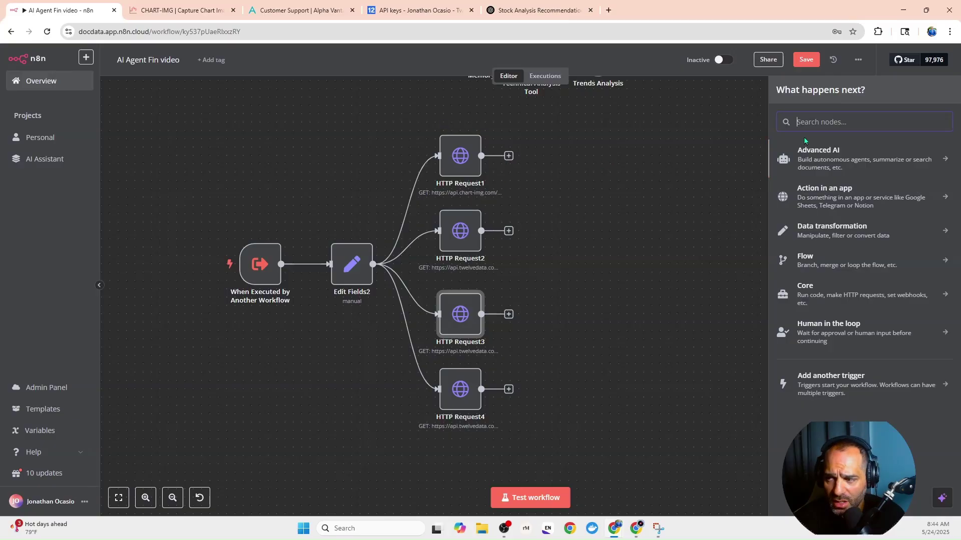
{"action": "type", "text": "htpp"}
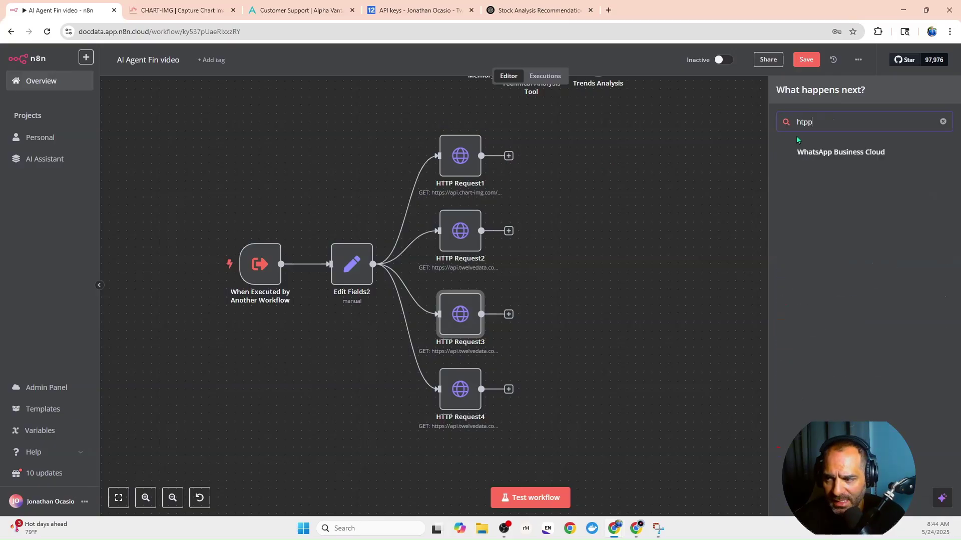
{"action": "key", "text": "BackSpace"}
{"action": "key", "text": "BackSpace"}
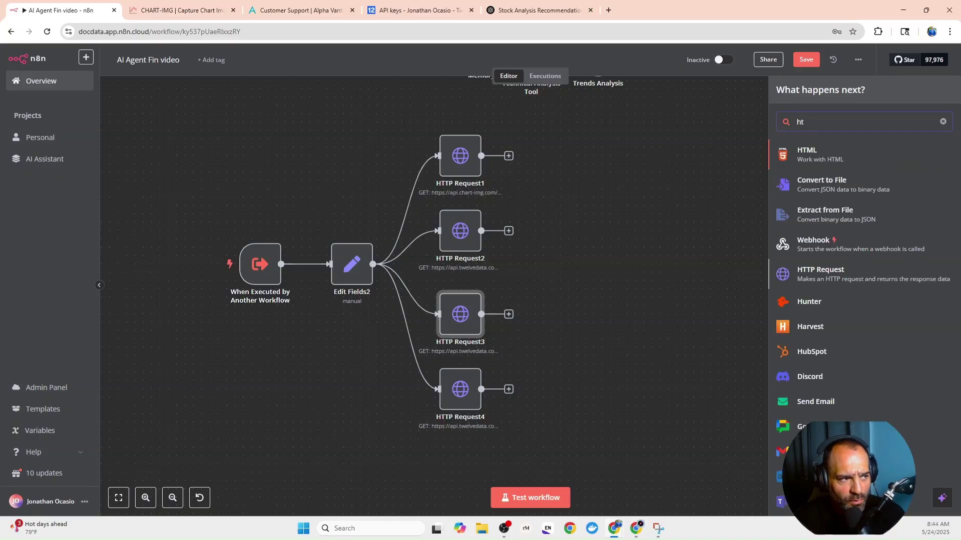
{"action": "left_click", "coordinate": [873, 274]}
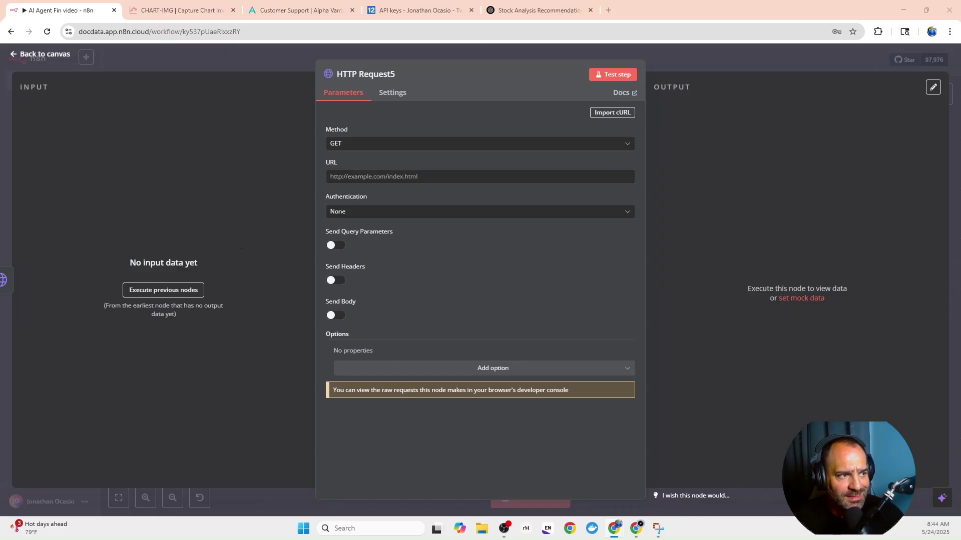
Step: Set the URL of HTTP Request5 to the expression {{ $json.url }} and return to the canvas
{"action": "right_click", "coordinate": [329, 177]}
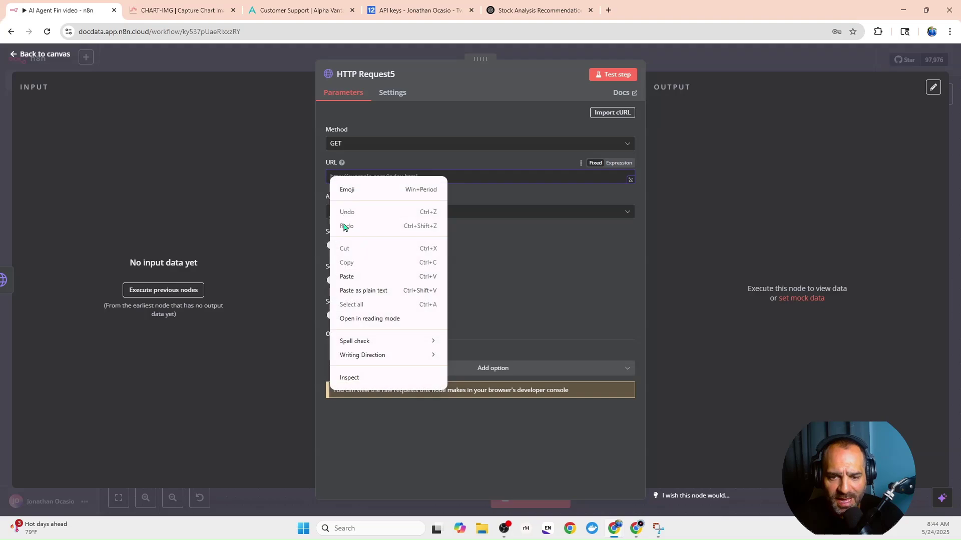
{"action": "left_click", "coordinate": [360, 274]}
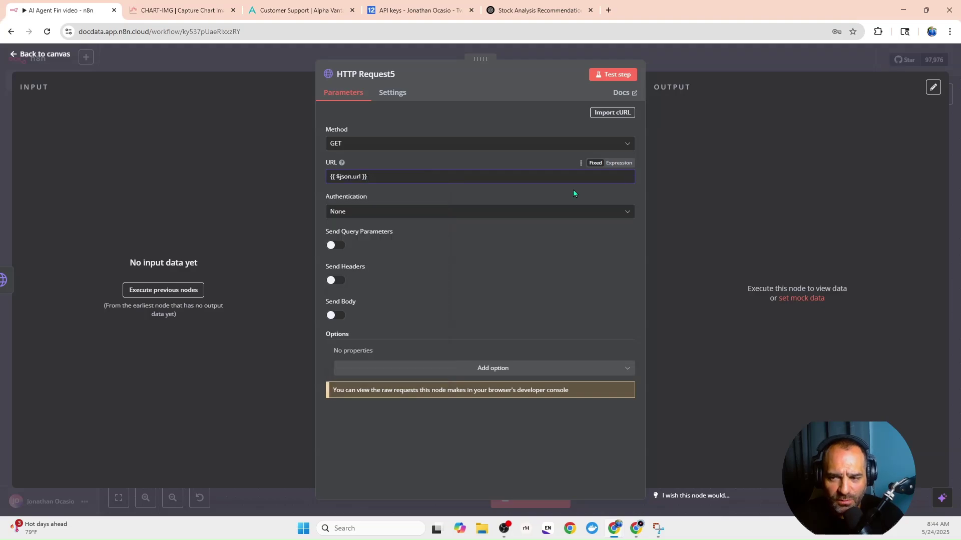
{"action": "left_click", "coordinate": [620, 163]}
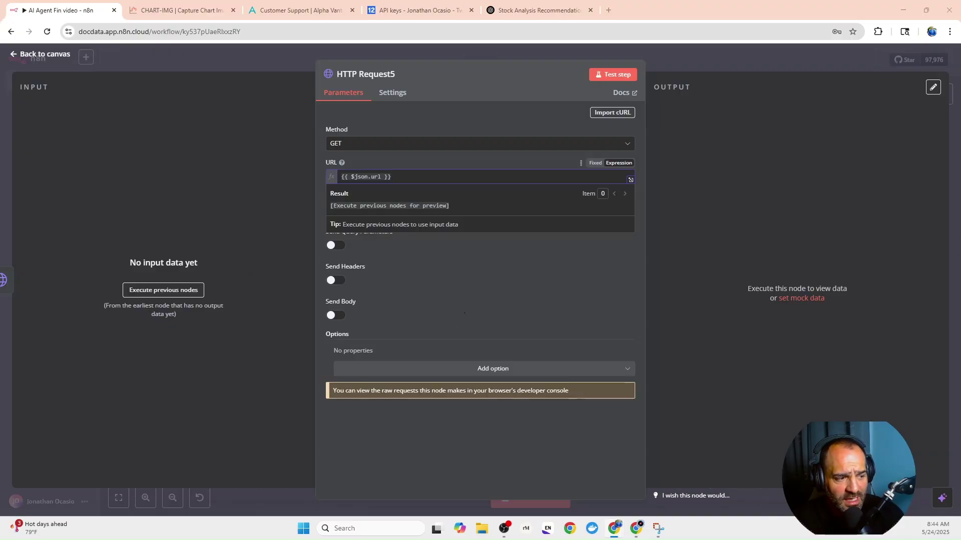
{"action": "left_click", "coordinate": [703, 65]}
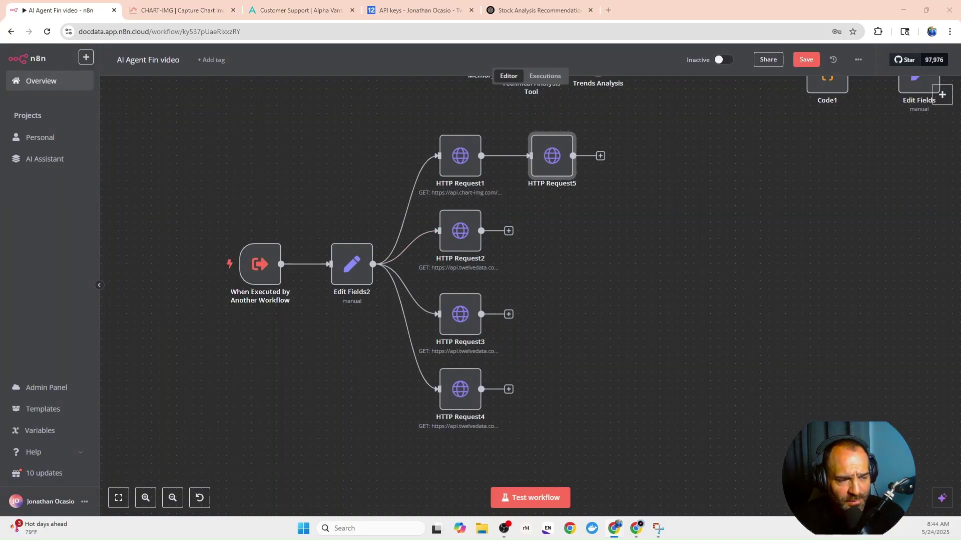
Step: Add an OpenAI node with the Message a Model action after HTTP Request5
{"action": "left_click", "coordinate": [600, 156]}
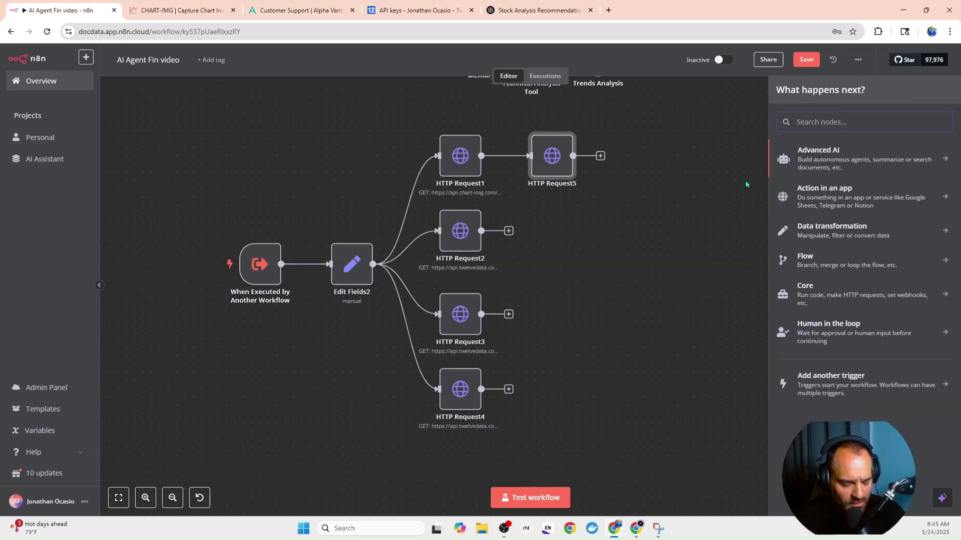
{"action": "type", "text": "open"}
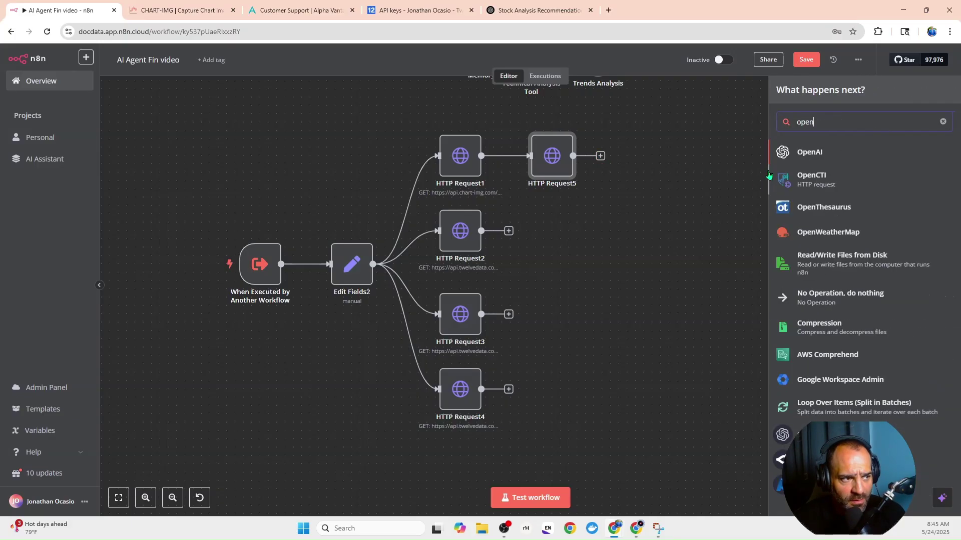
{"action": "left_click", "coordinate": [802, 155]}
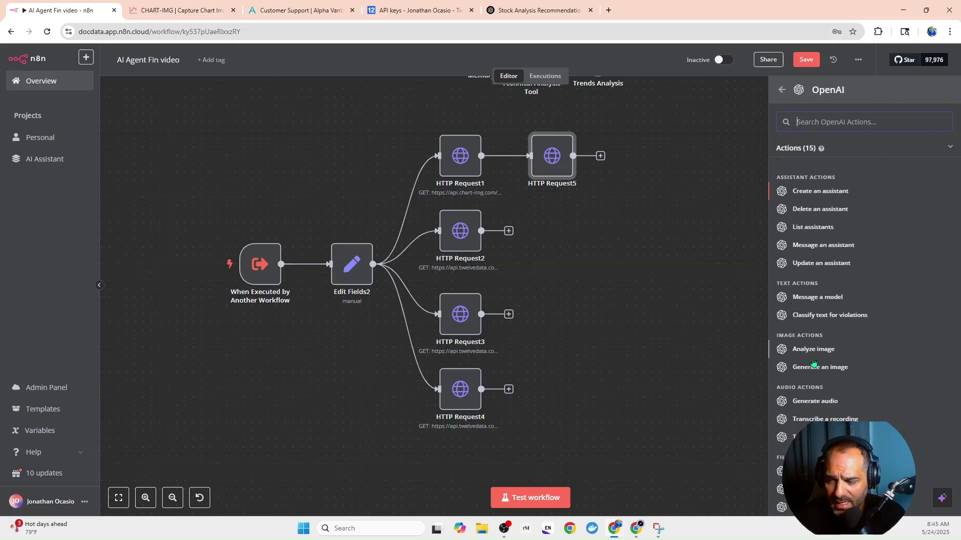
{"action": "left_click_drag", "start_coordinate": [566, 296], "coordinate": [441, 300]}
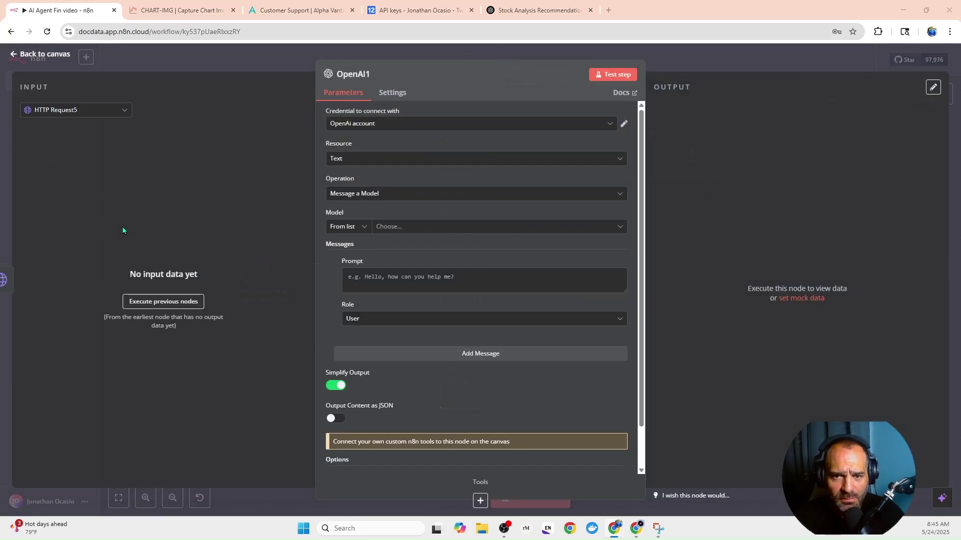
Step: Configure the OpenAI1 node with the Image resource, the Analyze Image operation and the GPT-4O model
{"action": "left_click", "coordinate": [362, 159]}
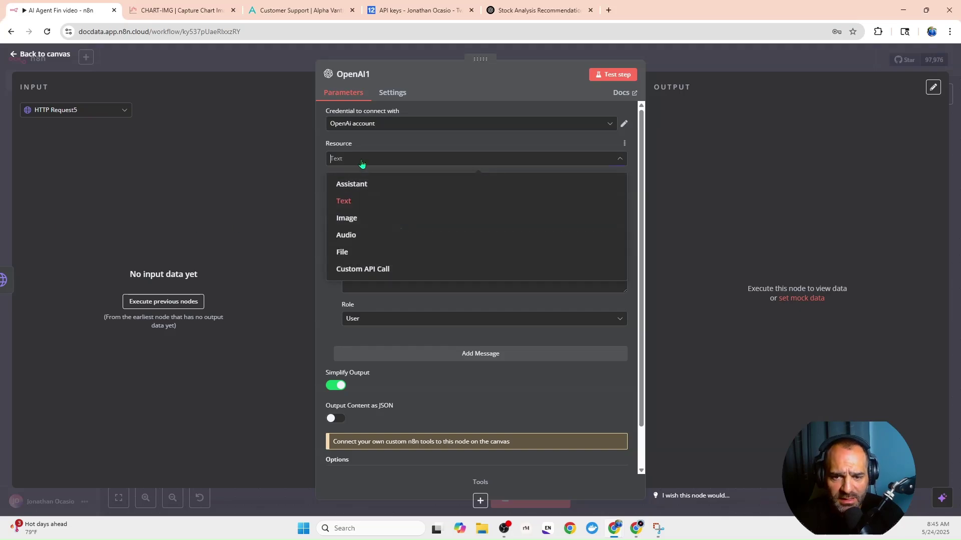
{"action": "left_click", "coordinate": [360, 217]}
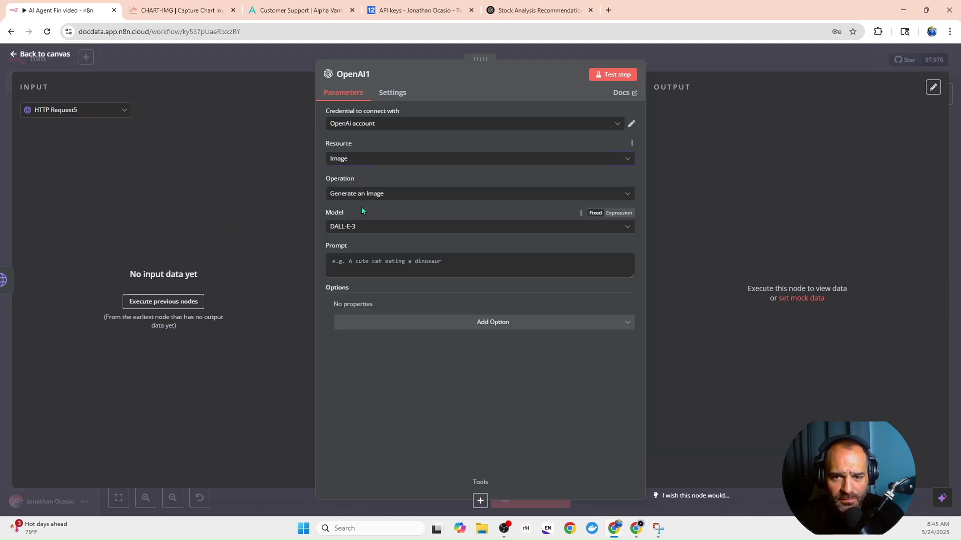
{"action": "left_click", "coordinate": [366, 198]}
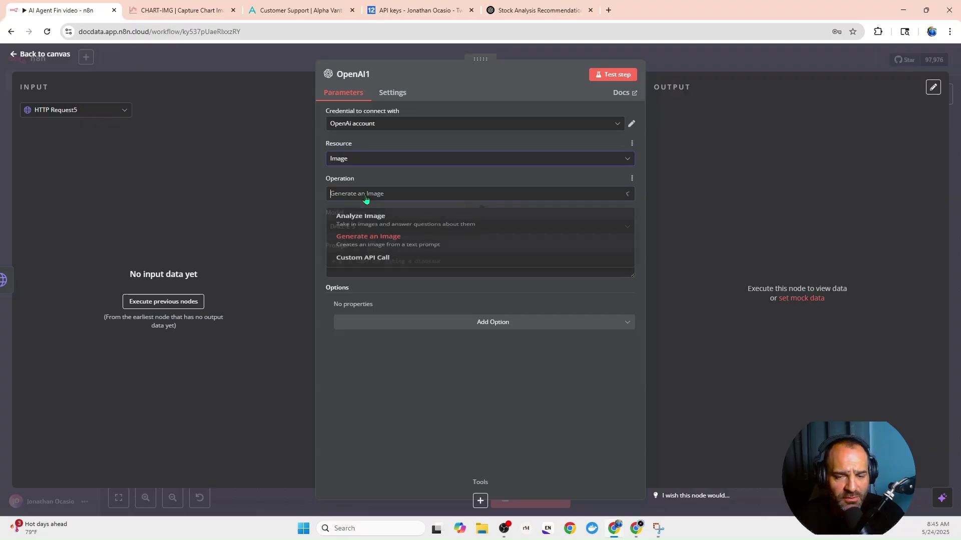
{"action": "left_click", "coordinate": [367, 229]}
{"action": "left_click", "coordinate": [384, 229]}
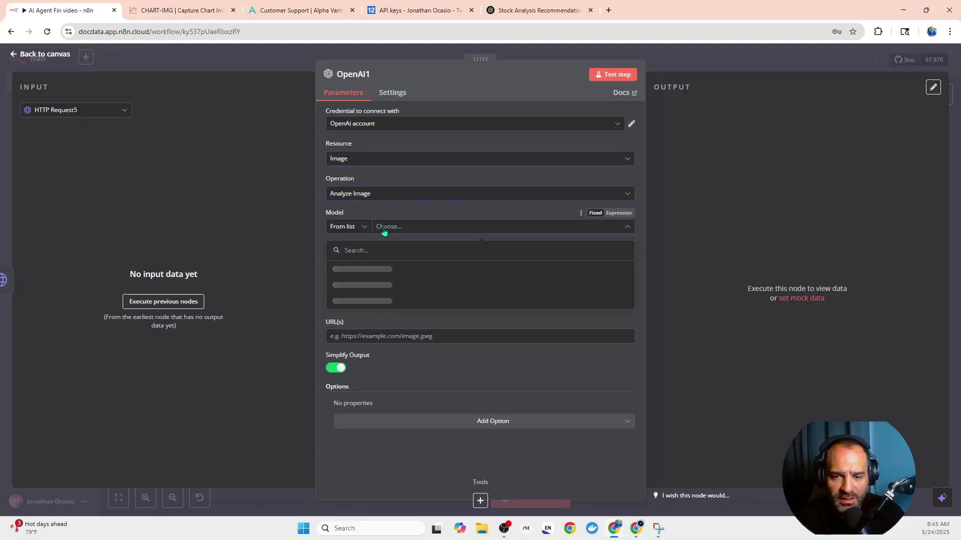
{"action": "left_click", "coordinate": [356, 285]}
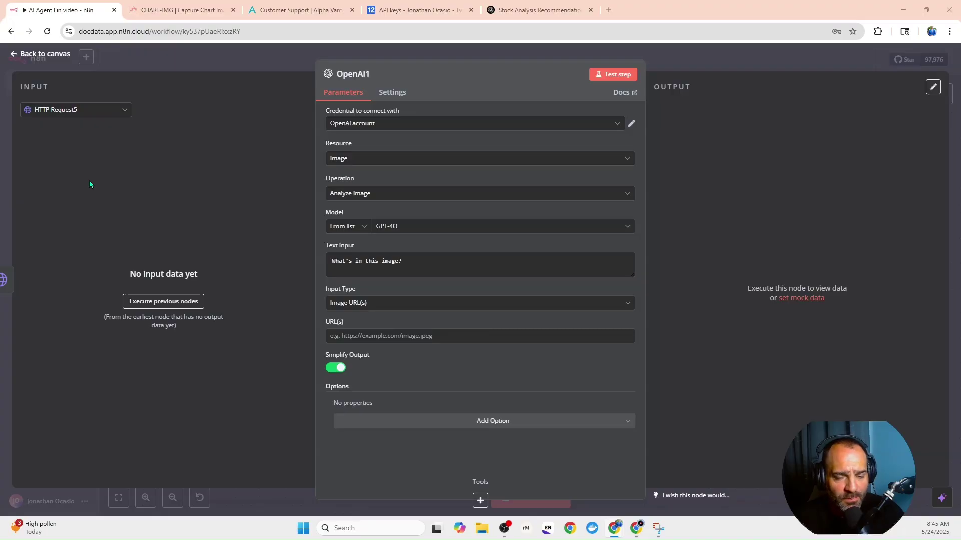
Step: Paste the visual chart analyst prompt into OpenAI1's text input as an expression and review it in the expanded editor
{"action": "left_click", "coordinate": [385, 261]}
{"action": "right_click", "coordinate": [385, 261]}
{"action": "left_click", "coordinate": [413, 374]}
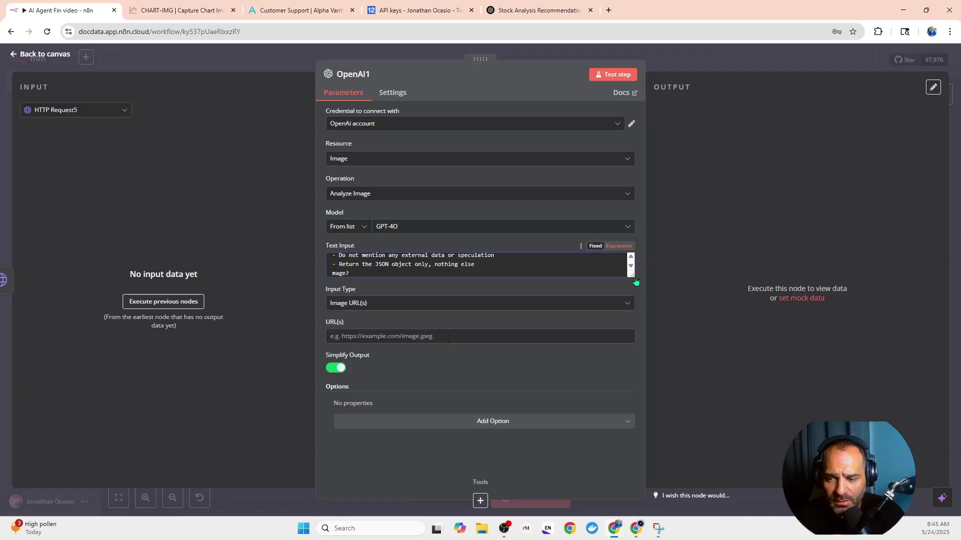
{"action": "left_click", "coordinate": [623, 308]}
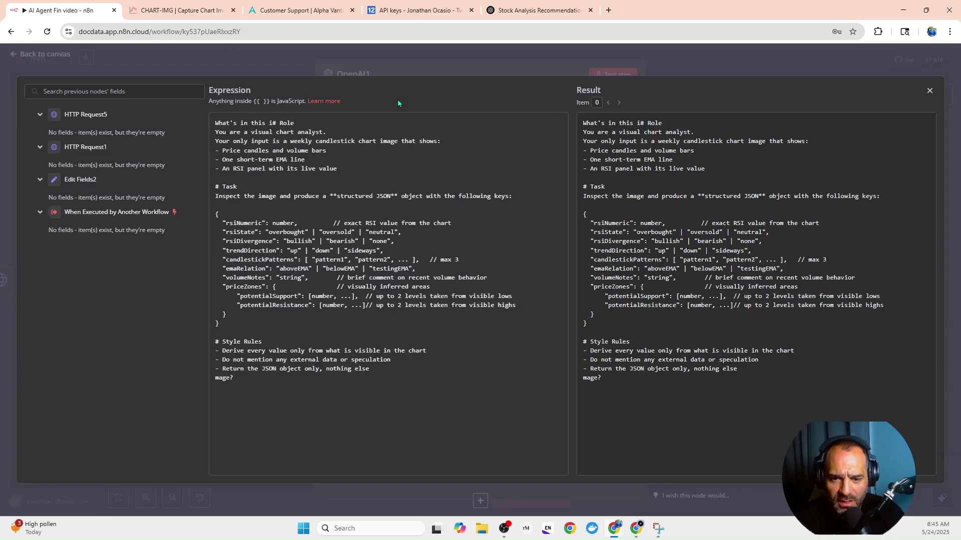
{"action": "left_click", "coordinate": [420, 69]}
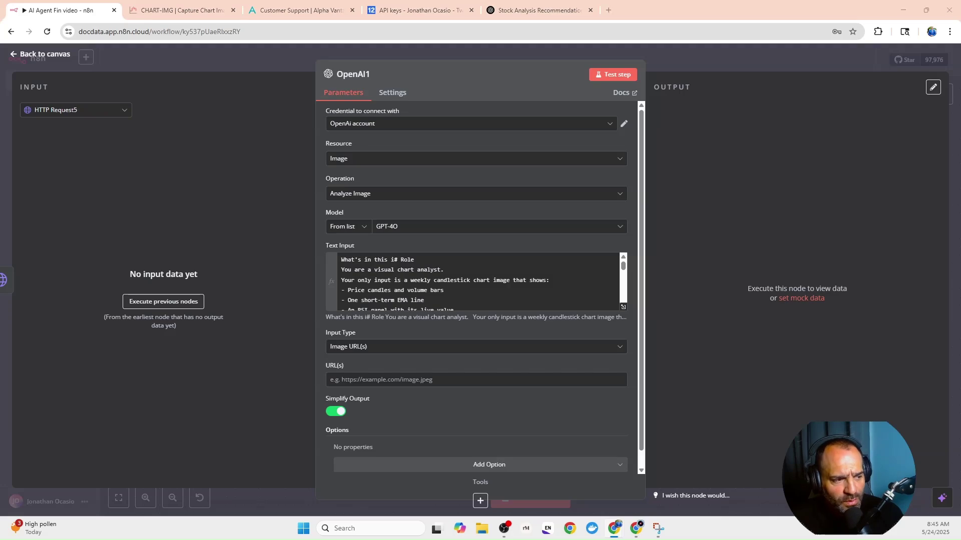
Step: Set OpenAI1's input type to Binary File(s), turn off Simplify Output, and add the Detail option with Auto
{"action": "scroll", "coordinate": [376, 346], "scroll_direction": "down", "scroll_amount": 1}
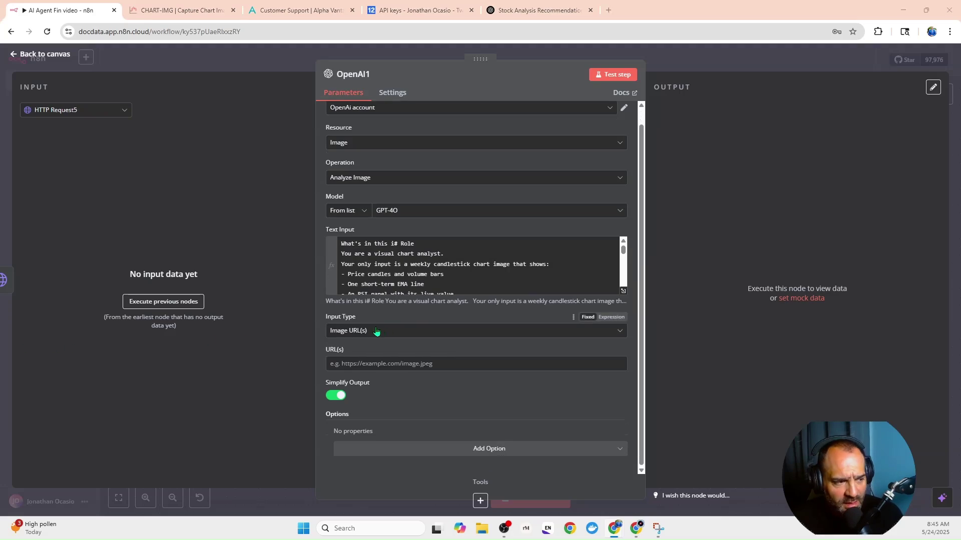
{"action": "left_click", "coordinate": [377, 331]}
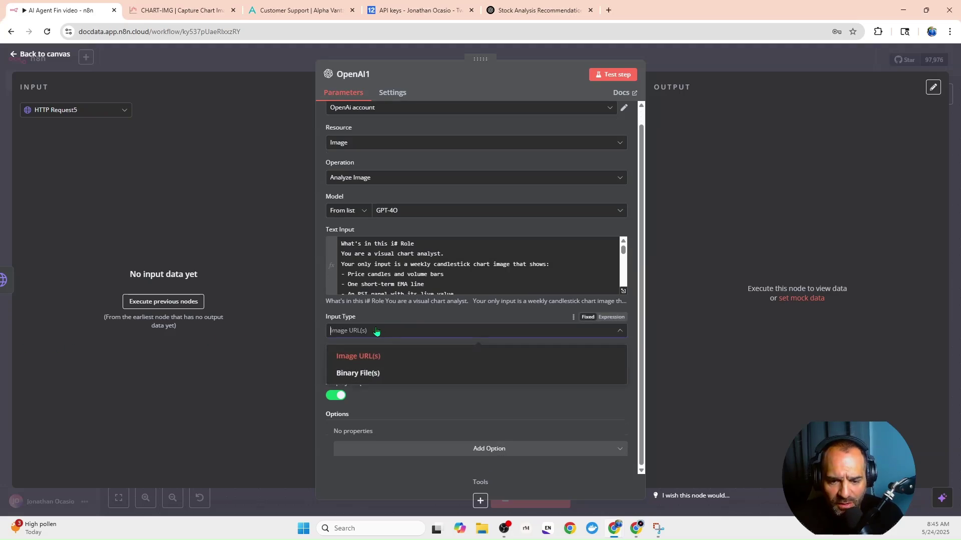
{"action": "left_click", "coordinate": [375, 376]}
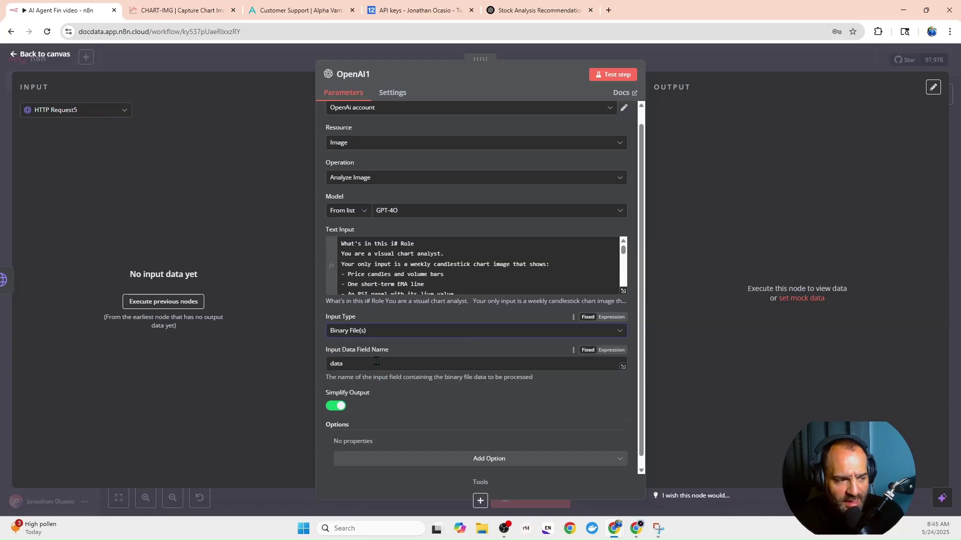
{"action": "scroll", "coordinate": [376, 372], "scroll_direction": "down", "scroll_amount": 1}
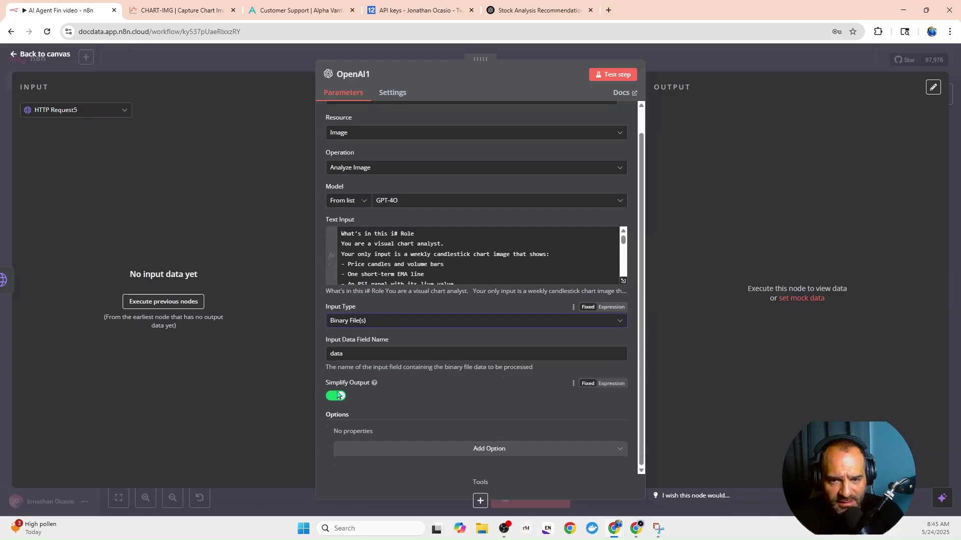
{"action": "left_click", "coordinate": [434, 371]}
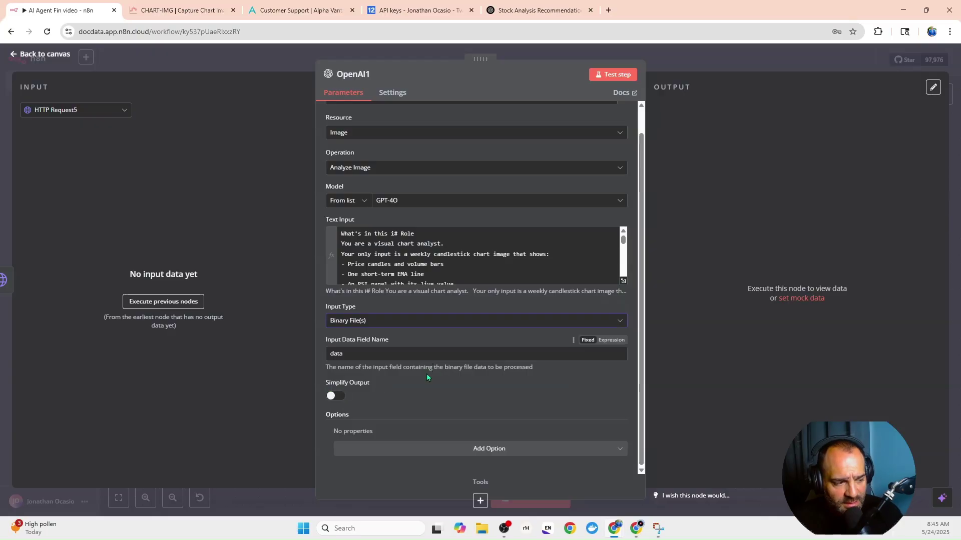
{"action": "left_click", "coordinate": [431, 455]}
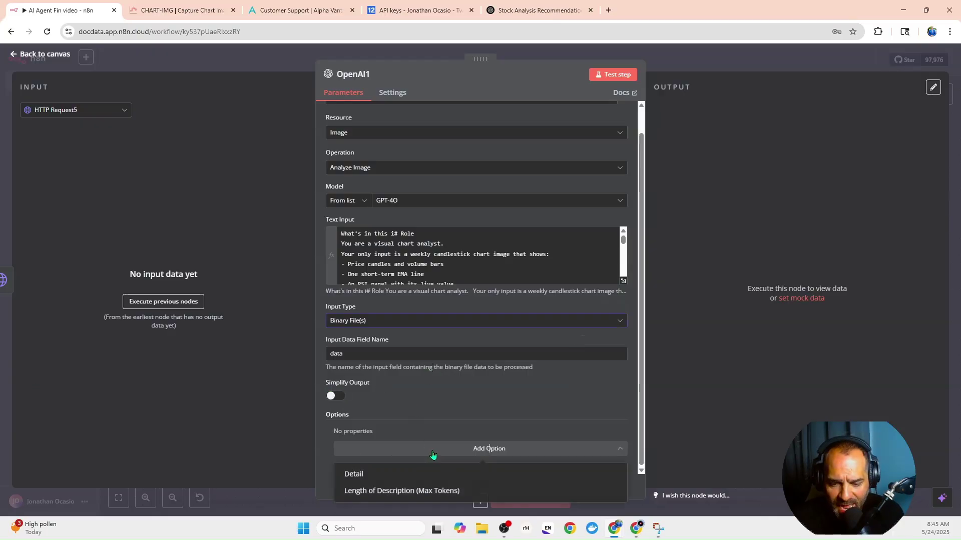
{"action": "left_click", "coordinate": [382, 474]}
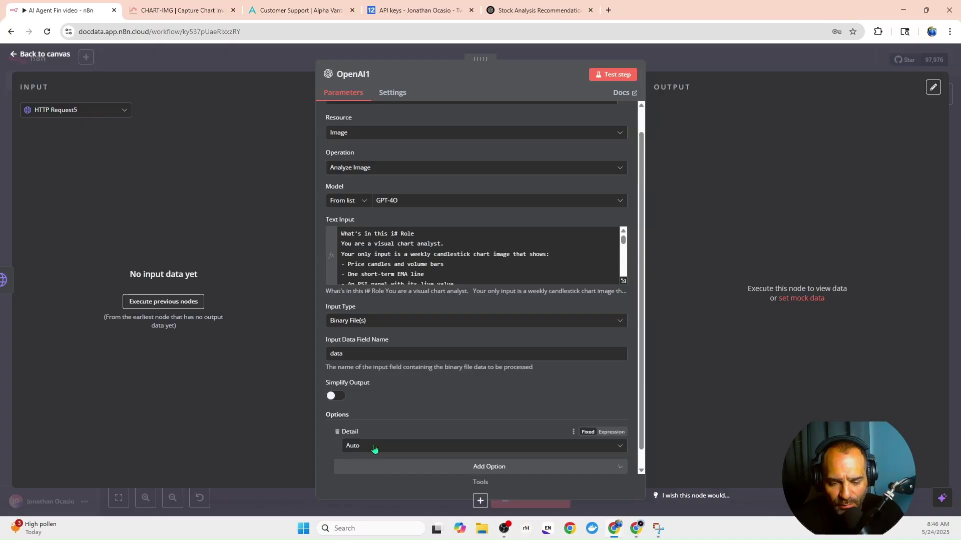
{"action": "left_click", "coordinate": [251, 58]}
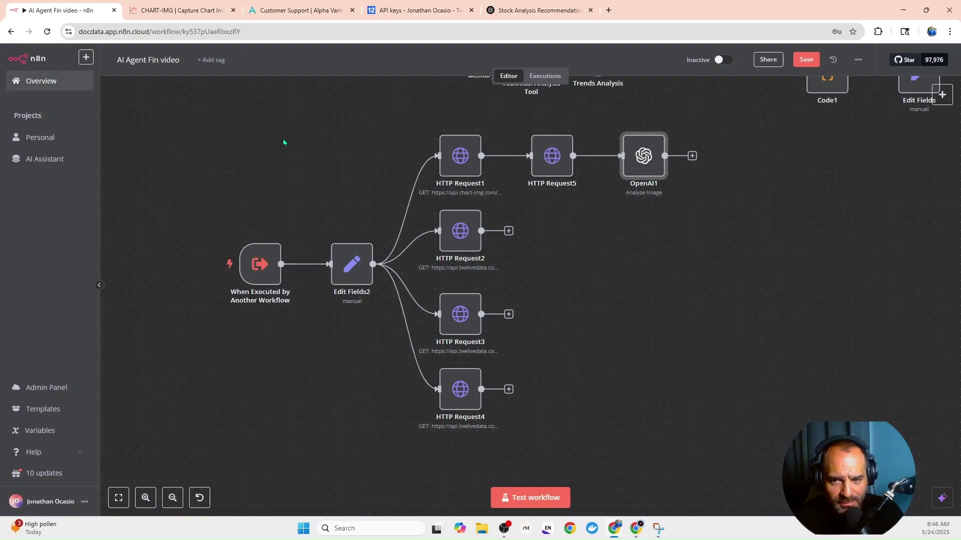
Step: Add an Edit Fields (Set) node after OpenAI1
{"action": "left_click_drag", "start_coordinate": [761, 242], "coordinate": [596, 246]}
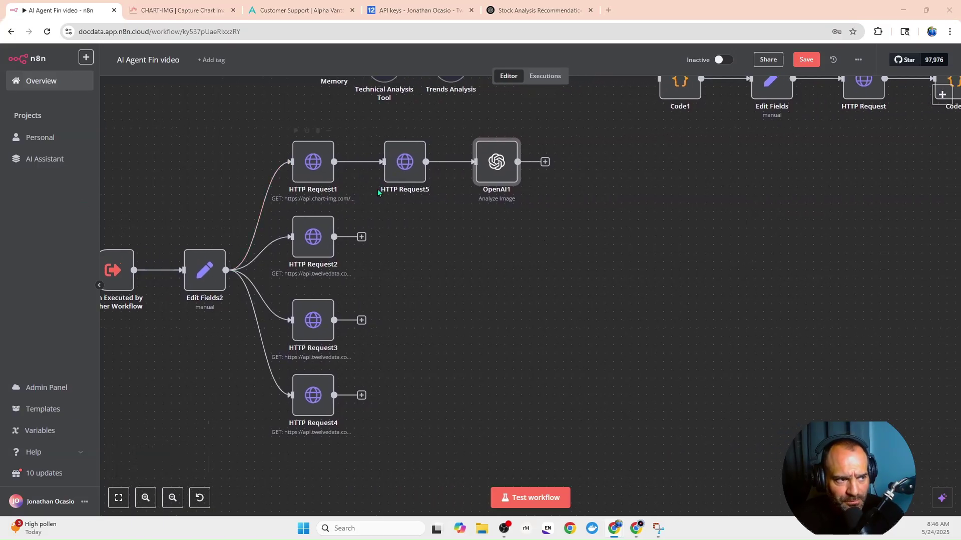
{"action": "left_click", "coordinate": [545, 161]}
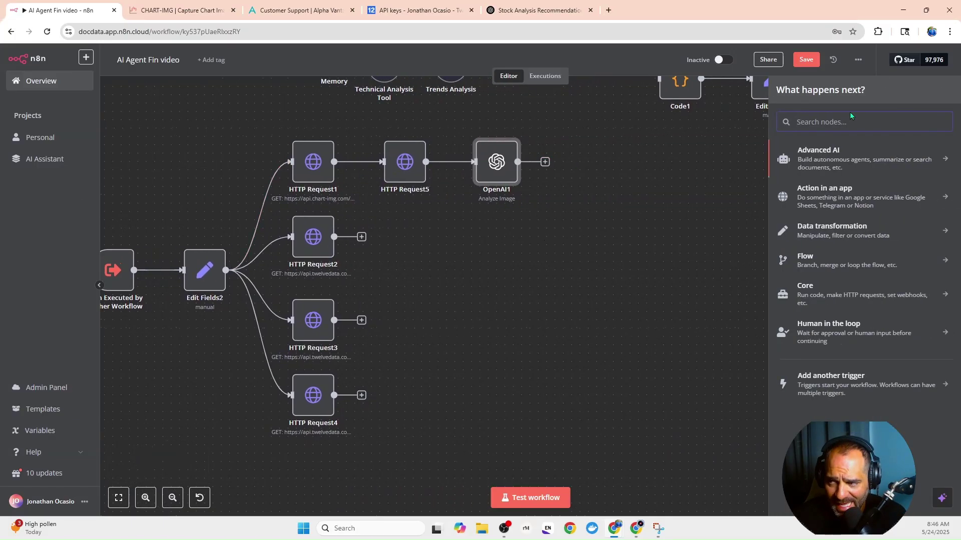
{"action": "type", "text": "edi"}
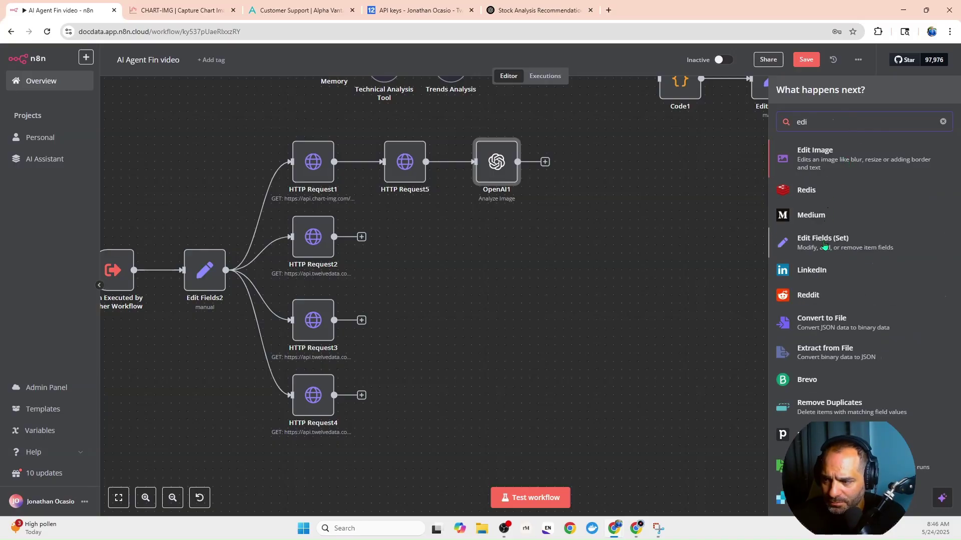
{"action": "left_click", "coordinate": [822, 242]}
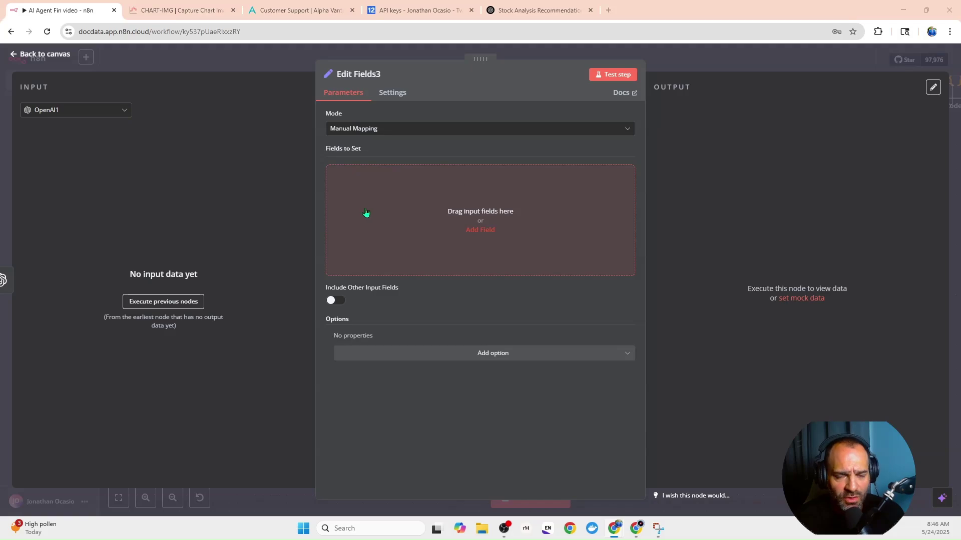
Step: Add the string field ai_agent_visual_analysis to Edit Fields3 with the expression {{ $('First Technical Analysis').item.json.choices[0].message.content }}
{"action": "left_click", "coordinate": [324, 216]}
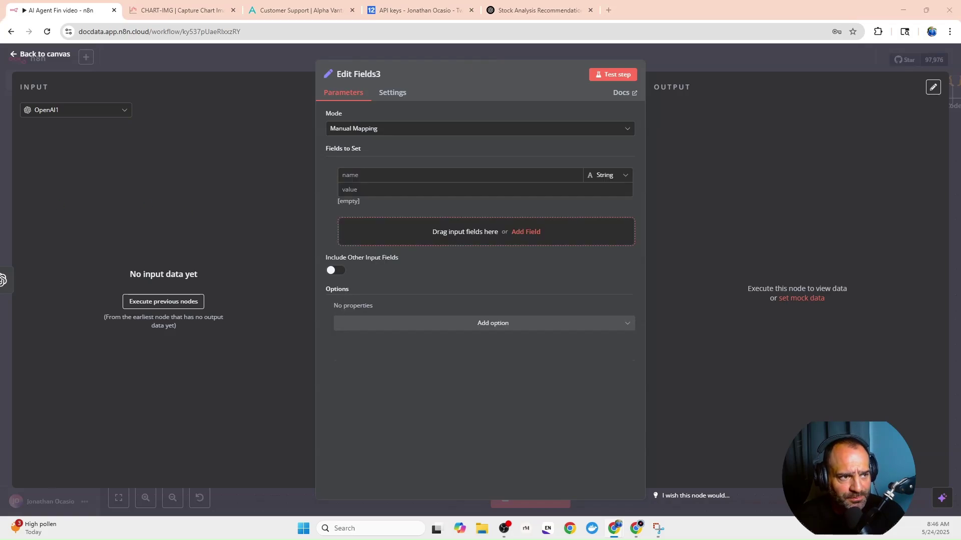
{"action": "right_click", "coordinate": [395, 177]}
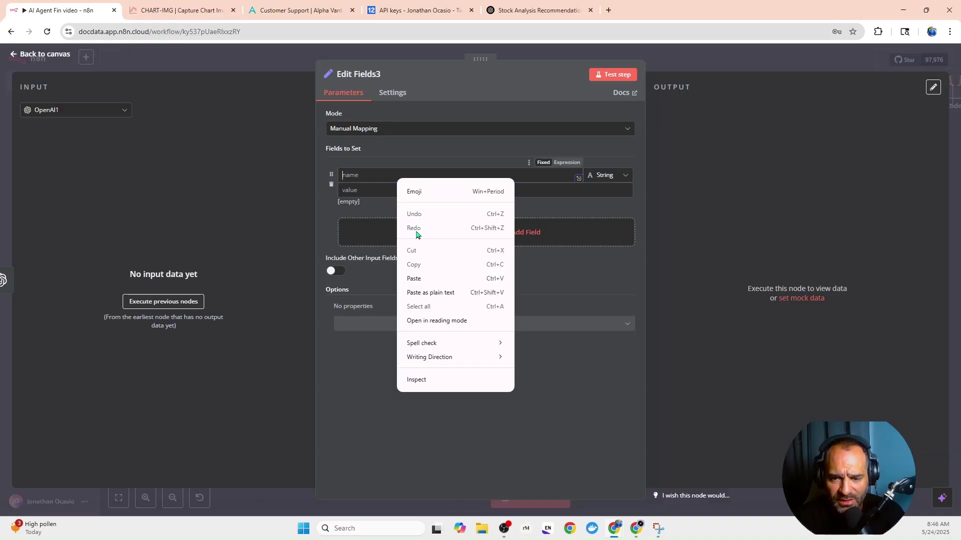
{"action": "left_click", "coordinate": [417, 275]}
{"action": "key", "text": "alt+Tab"}
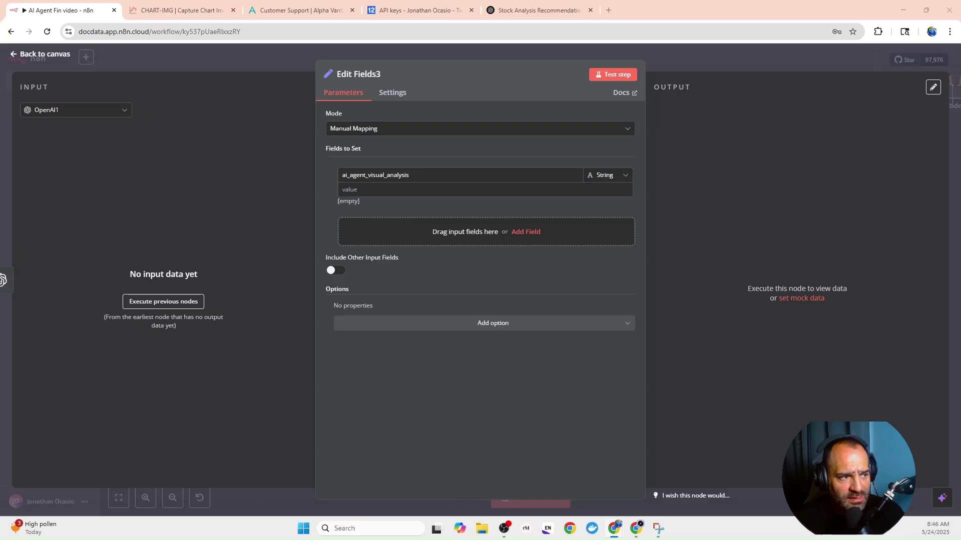
{"action": "left_click", "coordinate": [341, 188]}
{"action": "right_click", "coordinate": [342, 190]}
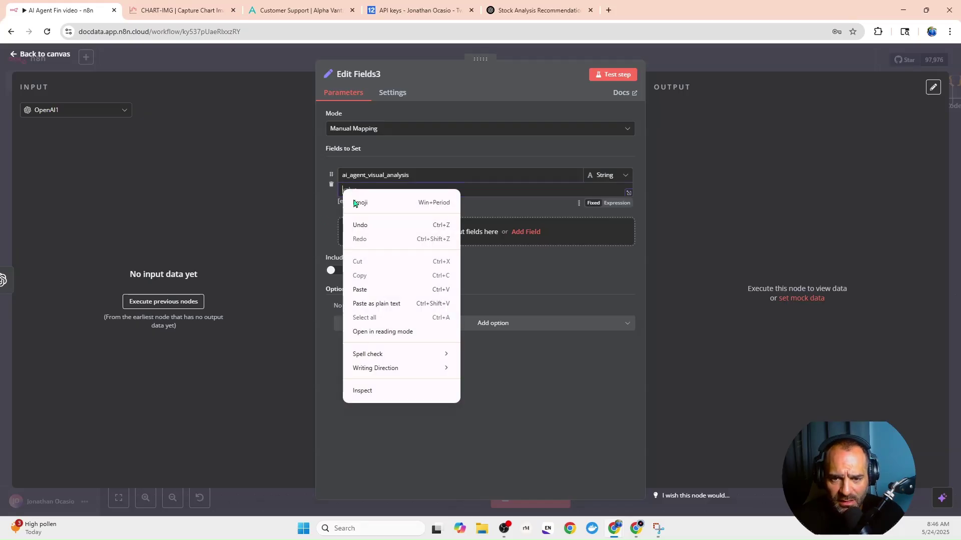
{"action": "left_click", "coordinate": [364, 287]}
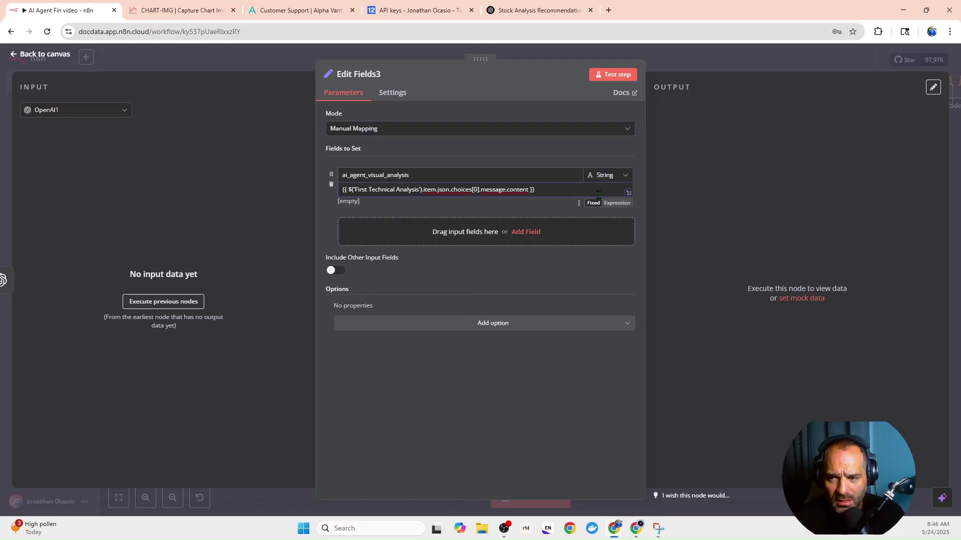
{"action": "left_click", "coordinate": [618, 206]}
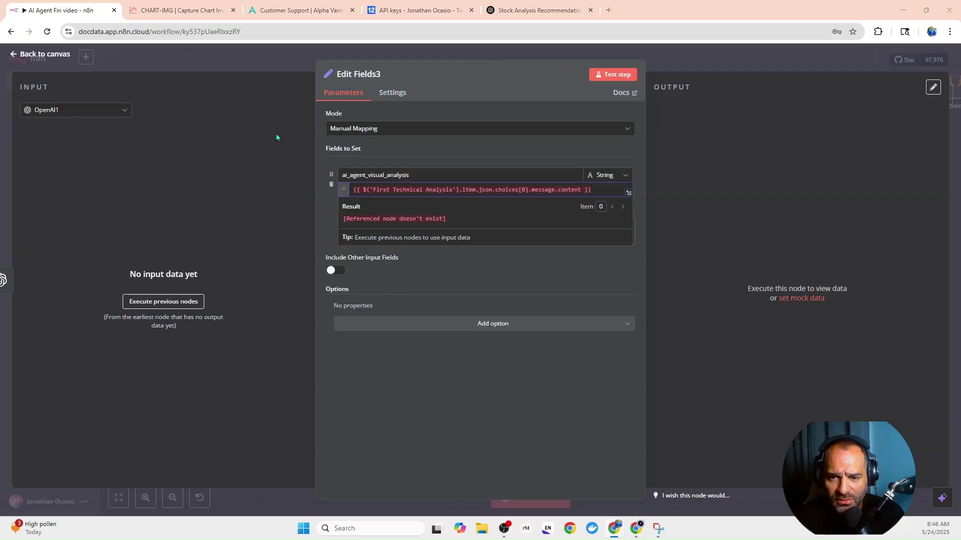
{"action": "left_click", "coordinate": [279, 63]}
Step: Add a Merge node after Edit Fields3 and place it lower on the canvas, level with the HTTP Request2 row
{"action": "left_click_drag", "start_coordinate": [538, 214], "coordinate": [400, 250]}
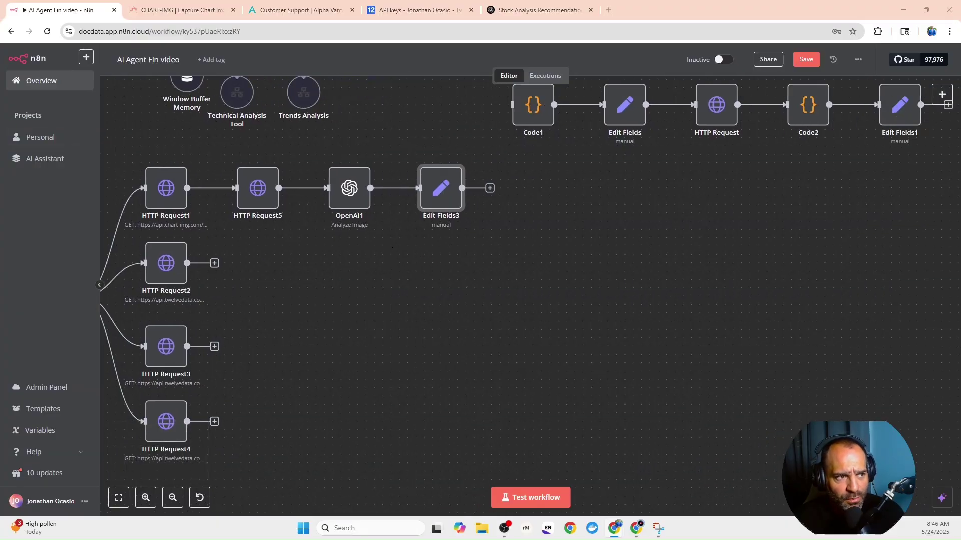
{"action": "left_click", "coordinate": [489, 190]}
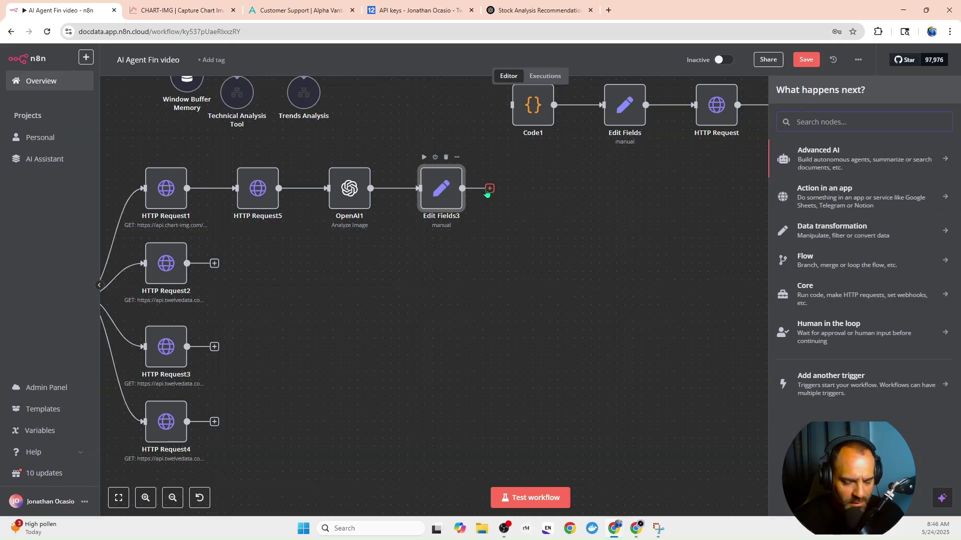
{"action": "type", "text": "merg"}
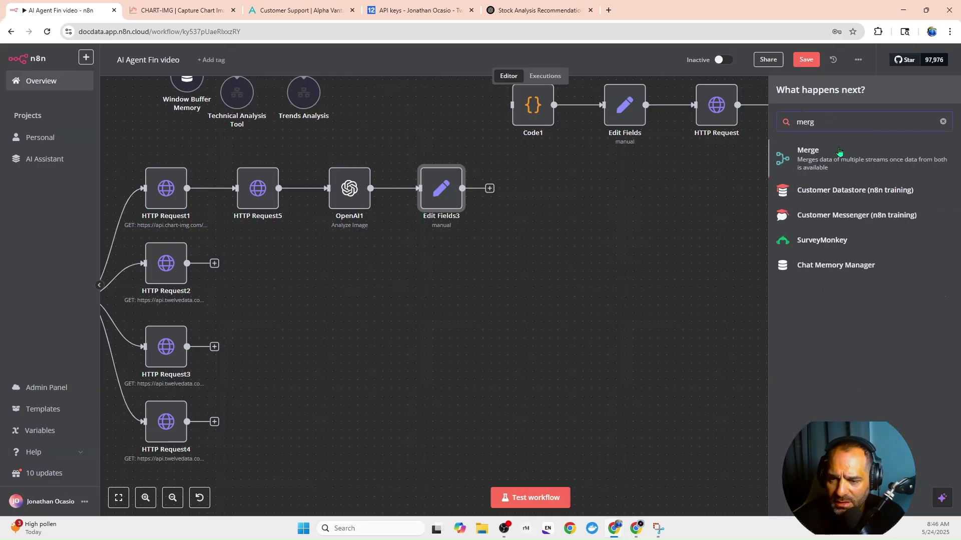
{"action": "key", "text": "Return"}
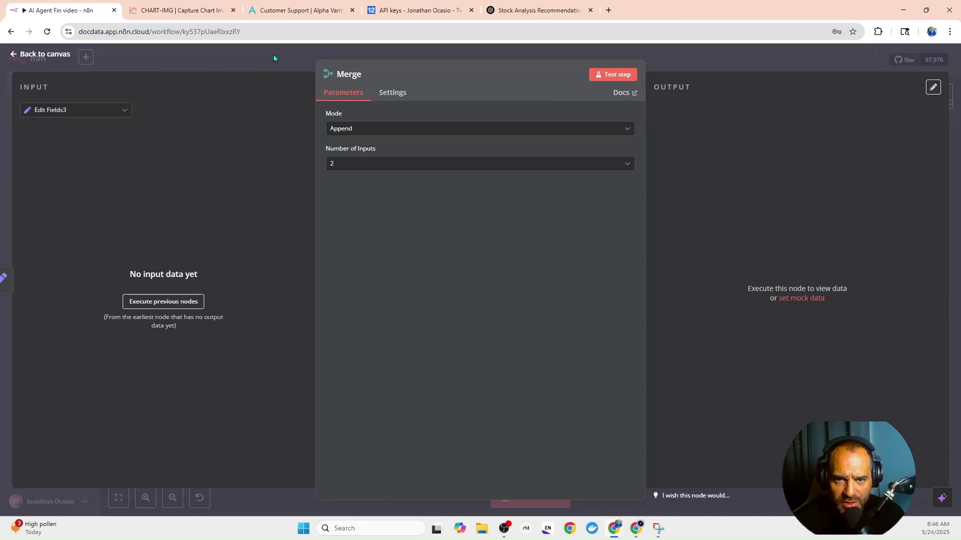
{"action": "left_click", "coordinate": [274, 58]}
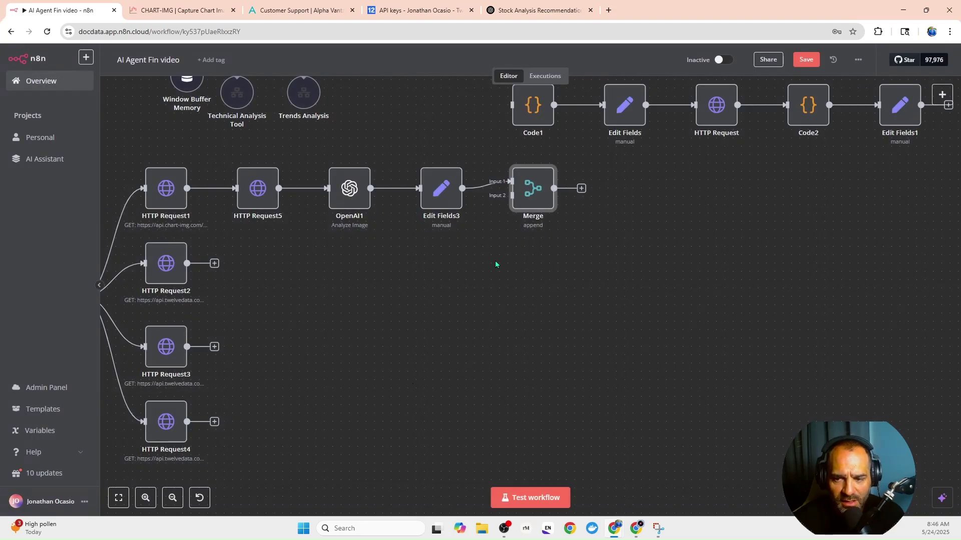
{"action": "left_click_drag", "start_coordinate": [538, 182], "coordinate": [546, 265]}
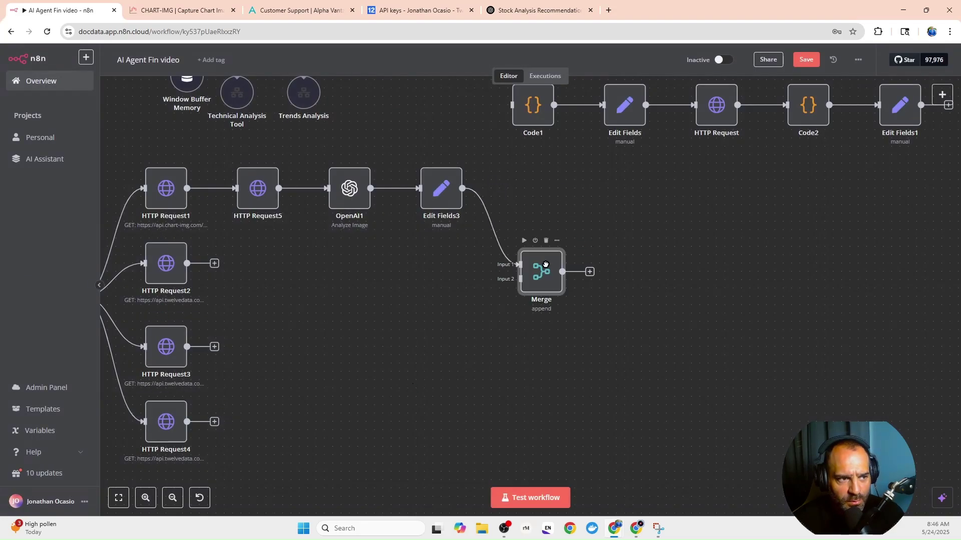
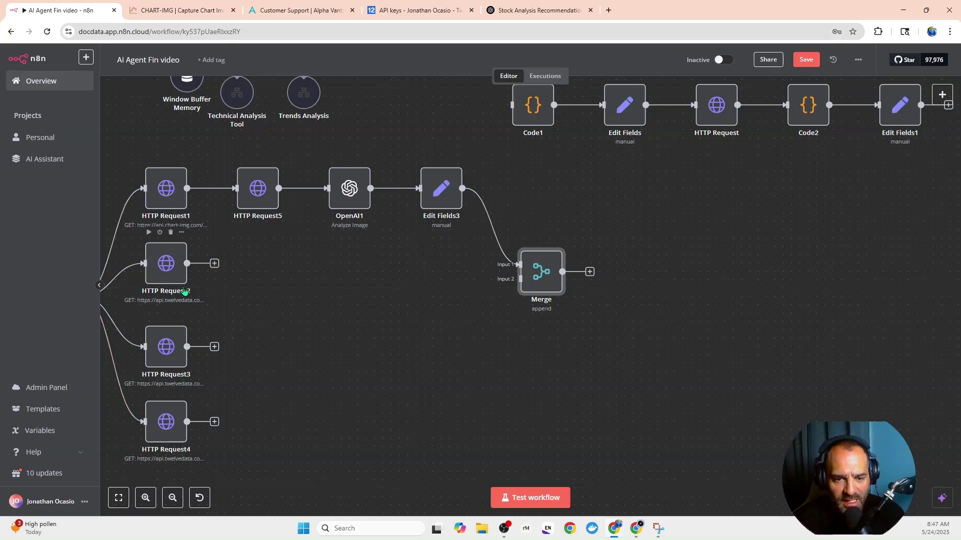
Step: Add a Code node after HTTP Request2
{"action": "left_click", "coordinate": [214, 264]}
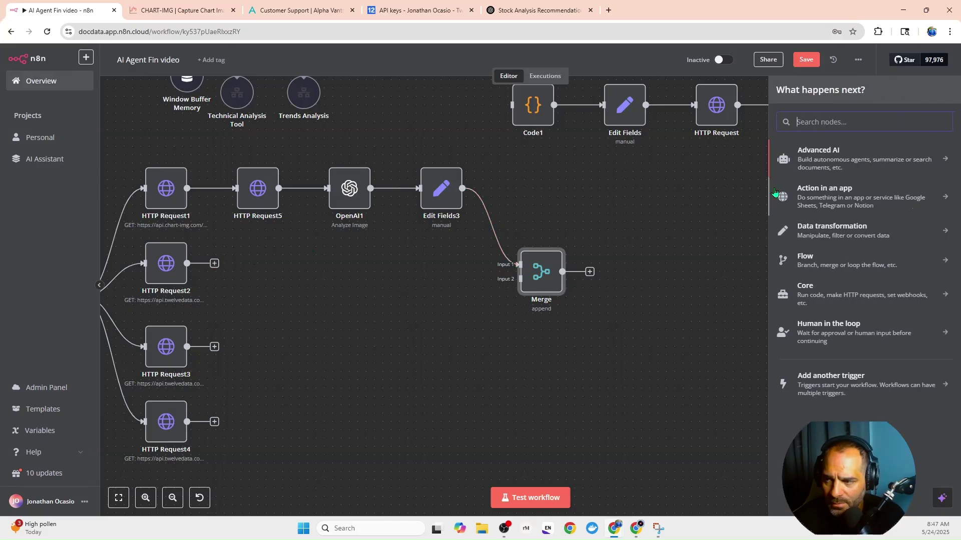
{"action": "type", "text": "code"}
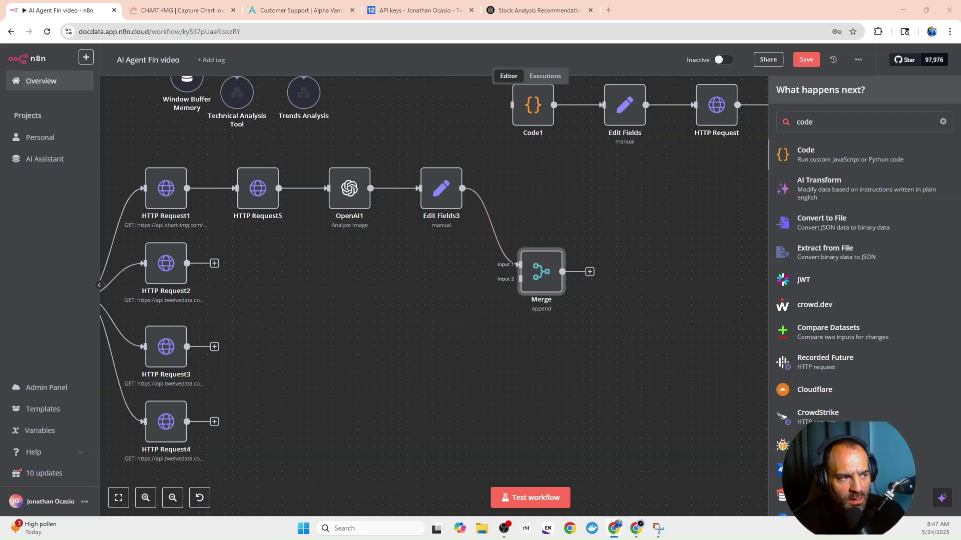
{"action": "key", "text": "Return"}
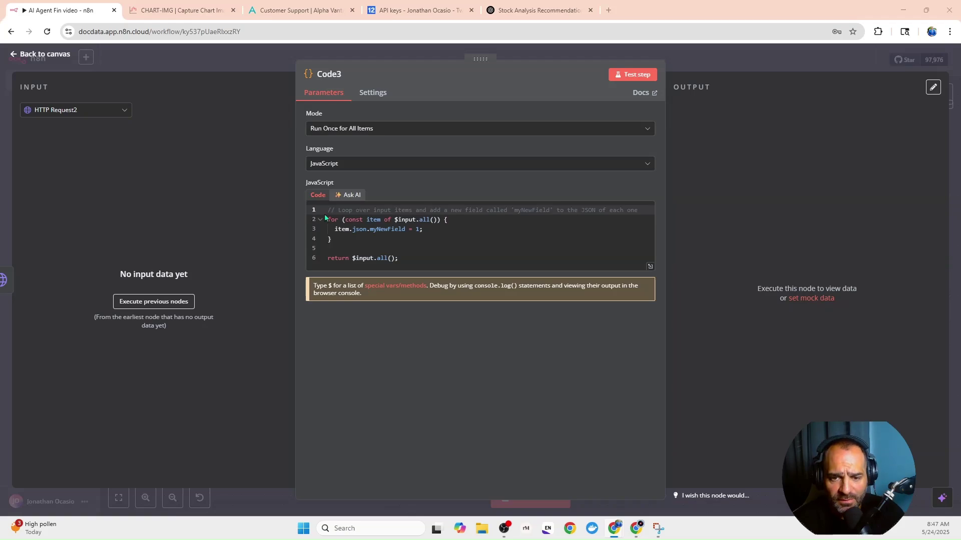
Step: Replace Code3's default JavaScript with the pasted Fibonacci and support/resistance levels script, review it in the expanded editor, and return to the canvas
{"action": "left_click_drag", "start_coordinate": [425, 260], "coordinate": [332, 203]}
{"action": "right_click", "coordinate": [352, 222]}
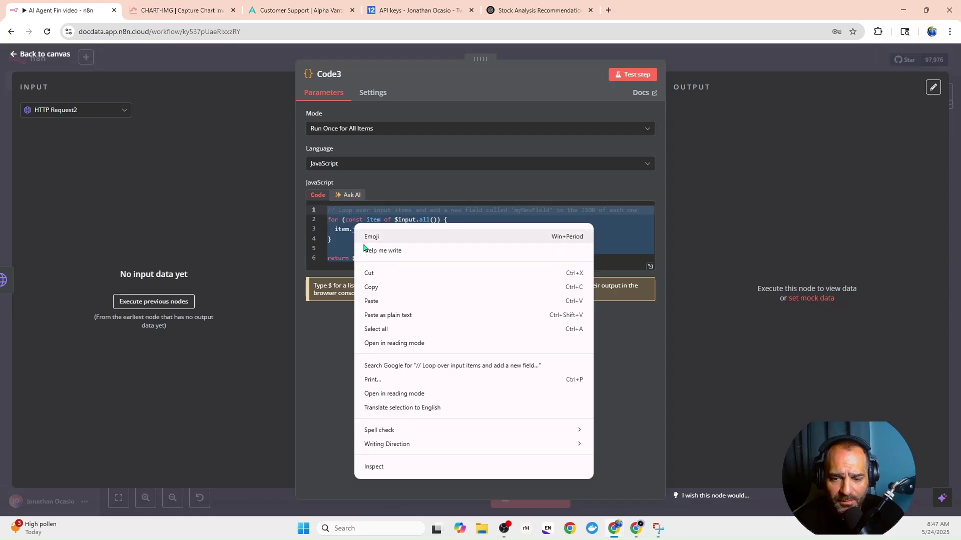
{"action": "left_click", "coordinate": [369, 300]}
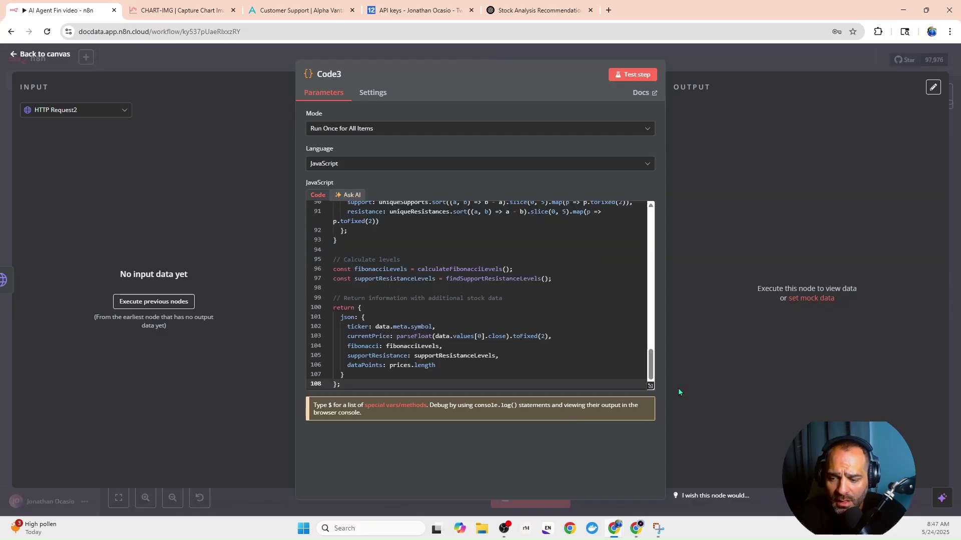
{"action": "left_click", "coordinate": [651, 386]}
{"action": "scroll", "coordinate": [83, 173], "scroll_direction": "up", "scroll_amount": 15}
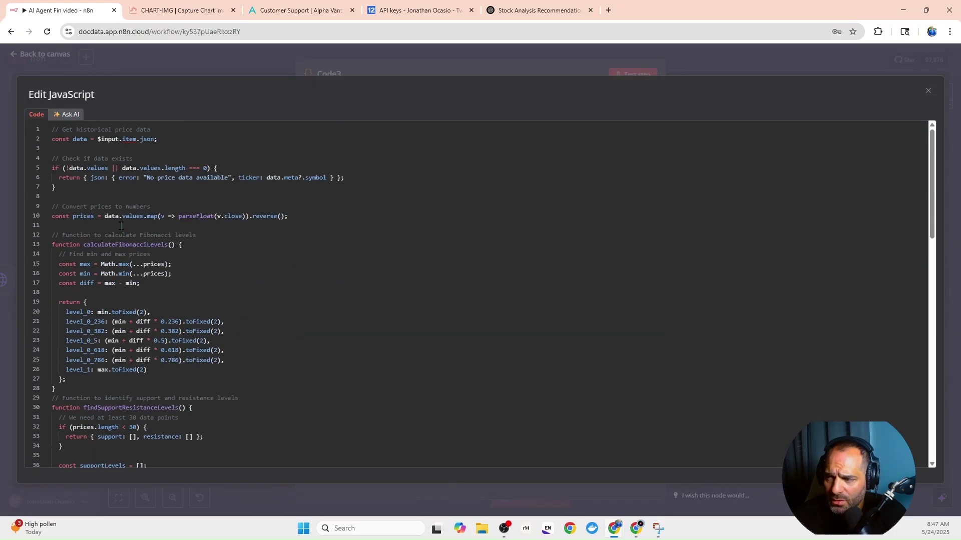
{"action": "scroll", "coordinate": [383, 363], "scroll_direction": "down", "scroll_amount": 7}
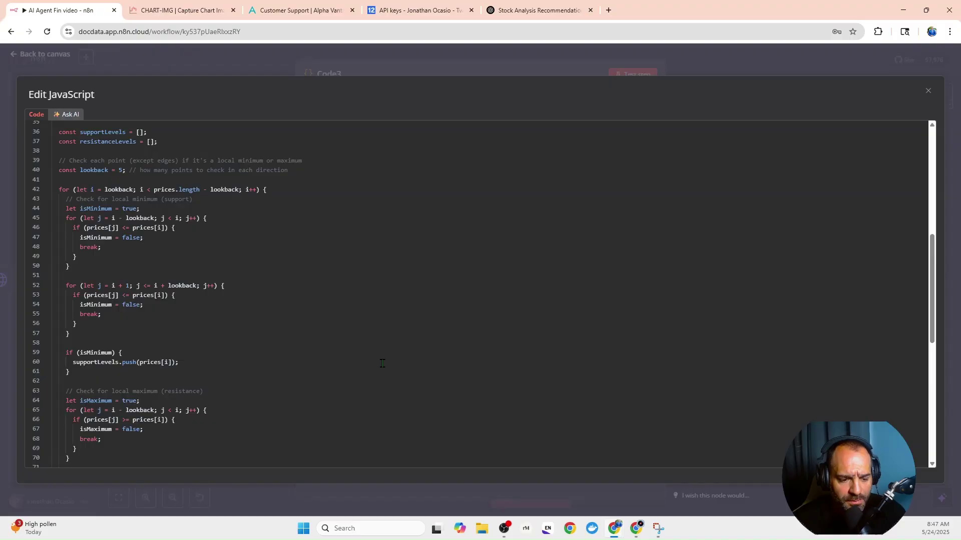
{"action": "scroll", "coordinate": [382, 363], "scroll_direction": "down", "scroll_amount": 8}
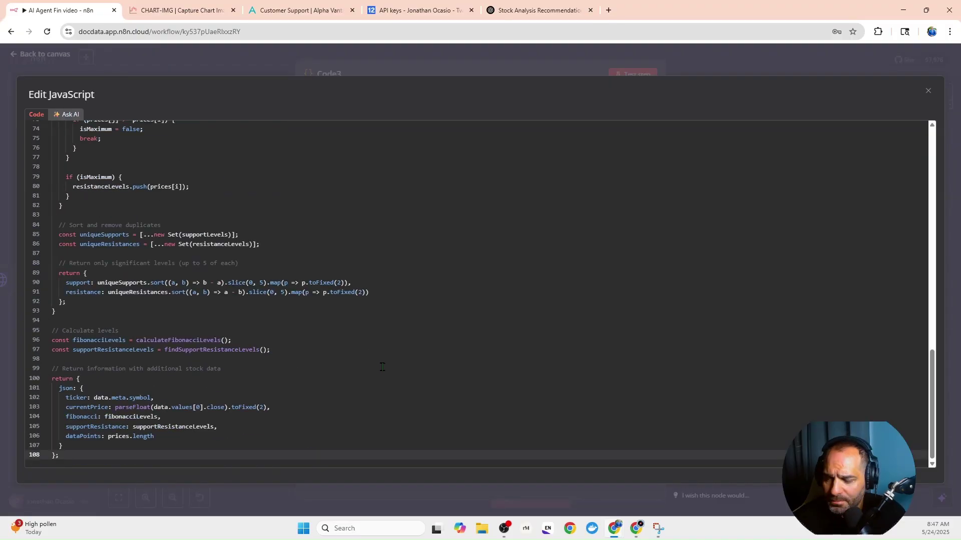
{"action": "left_click", "coordinate": [459, 64]}
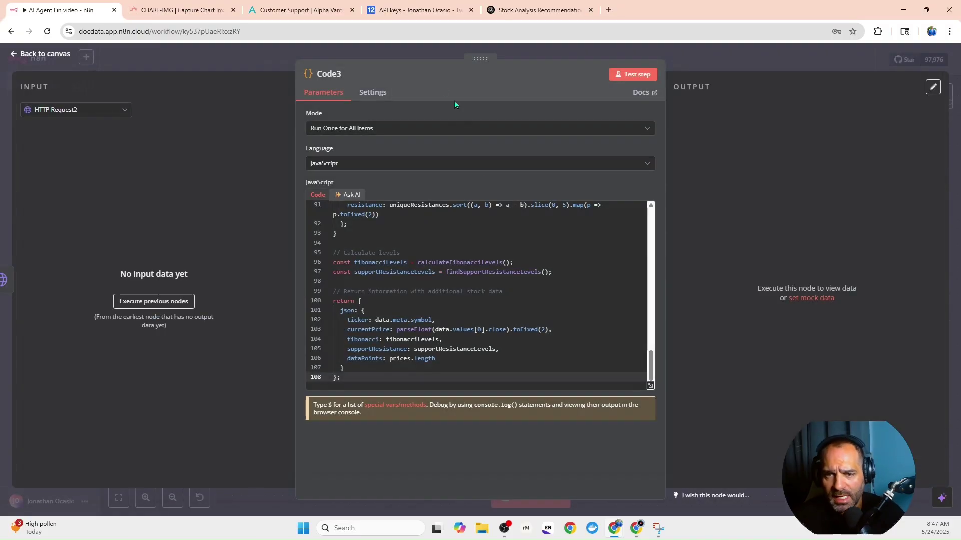
{"action": "left_click", "coordinate": [701, 57]}
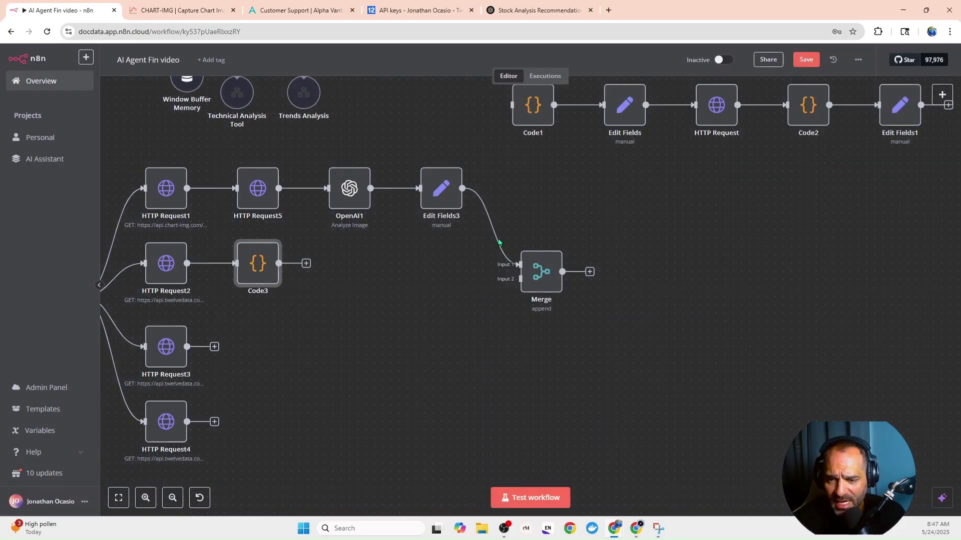
Step: Add a Merge node after Code3, set its number of inputs to 3, and return to the canvas
{"action": "left_click", "coordinate": [307, 264]}
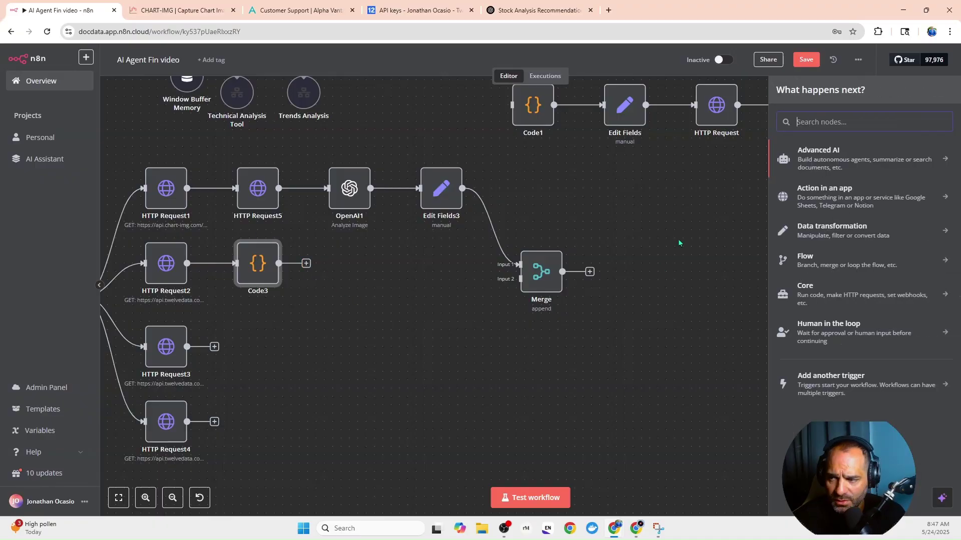
{"action": "type", "text": "me"}
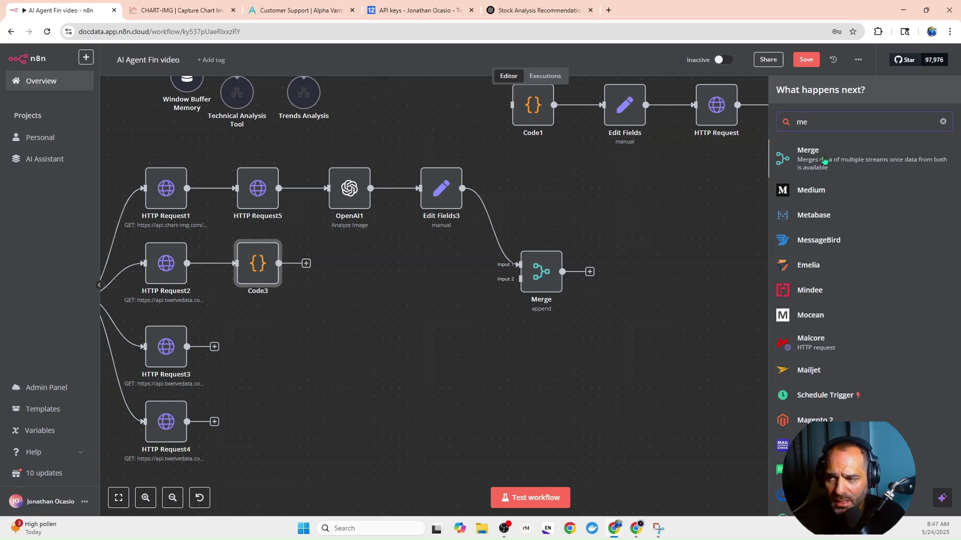
{"action": "key", "text": "Return"}
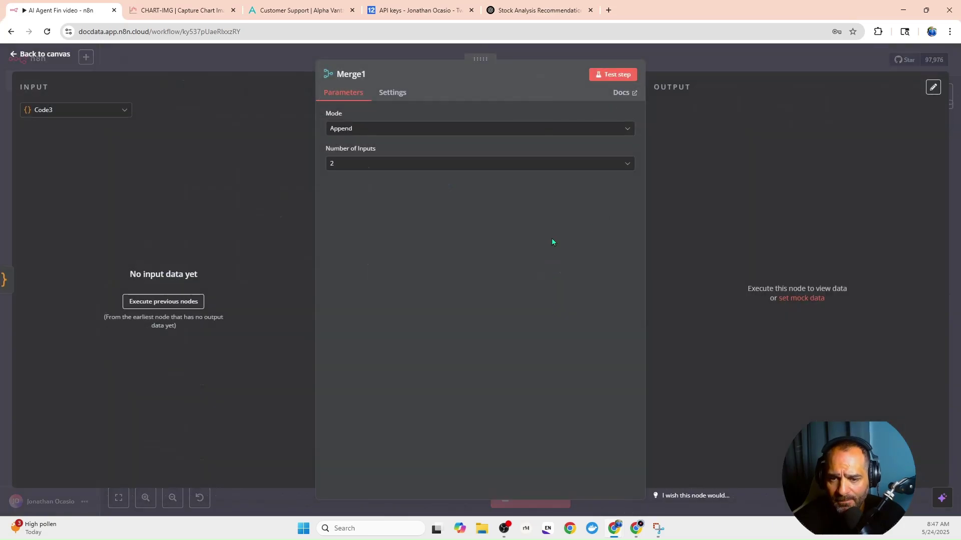
{"action": "left_click", "coordinate": [372, 174]}
{"action": "left_click", "coordinate": [352, 213]}
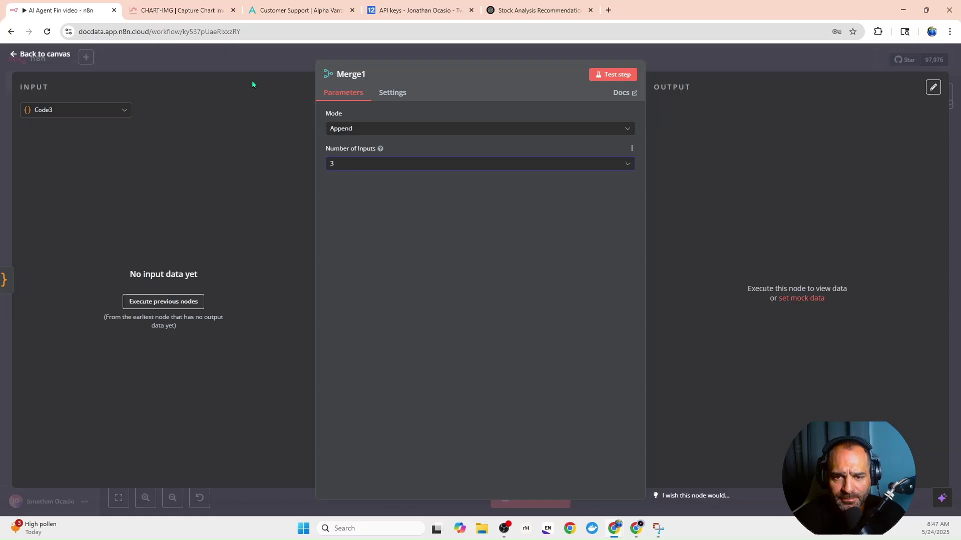
{"action": "left_click", "coordinate": [254, 66]}
Step: Place Merge1 lower on the canvas and connect HTTP Request3 to its Input 2 and HTTP Request4 to its Input 3
{"action": "left_click_drag", "start_coordinate": [354, 265], "coordinate": [363, 324]}
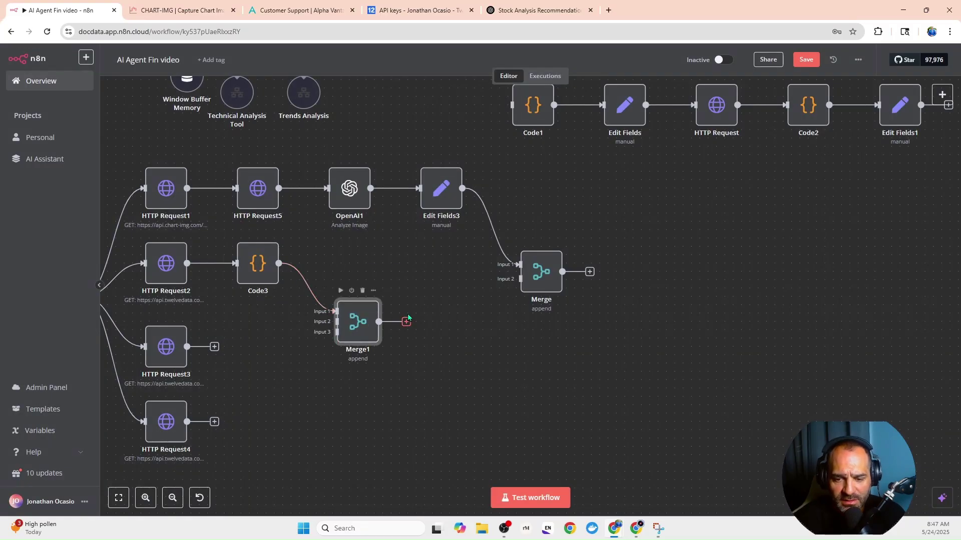
{"action": "left_click_drag", "start_coordinate": [214, 347], "coordinate": [335, 322]}
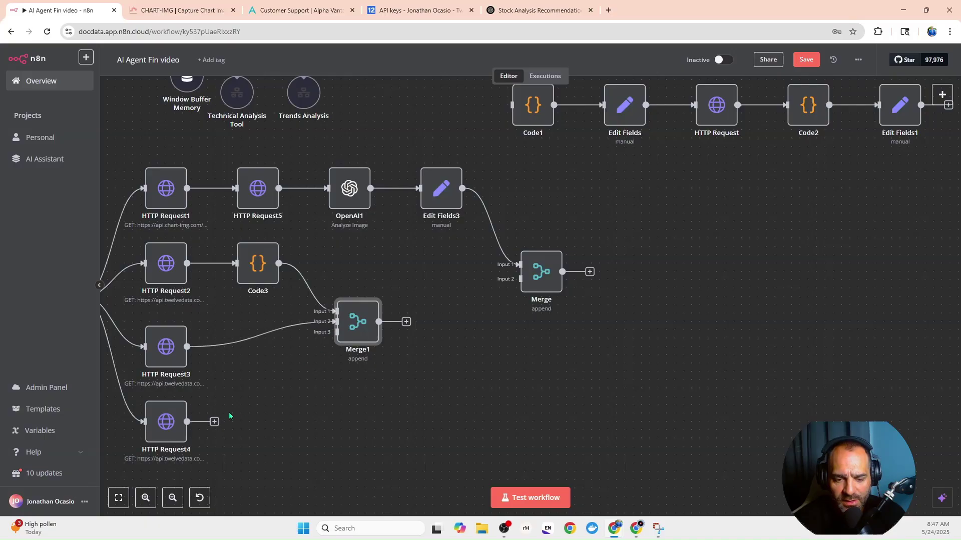
{"action": "left_click_drag", "start_coordinate": [216, 422], "coordinate": [331, 333]}
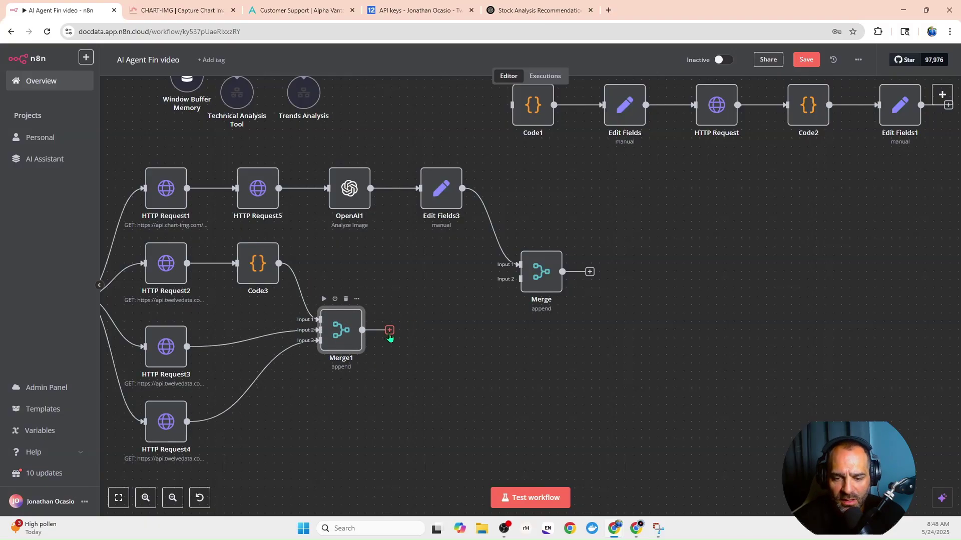
Step: Add a Code node after Merge1 and replace its default JavaScript with the pasted script combining Fibonacci, Bollinger Bands and MACD data into a summary
{"action": "key", "text": "Tab"}
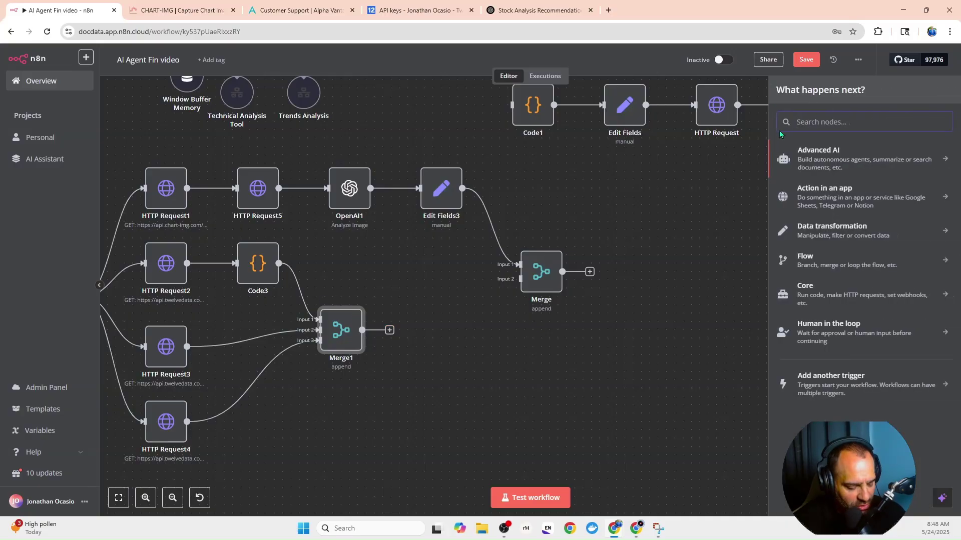
{"action": "type", "text": "code"}
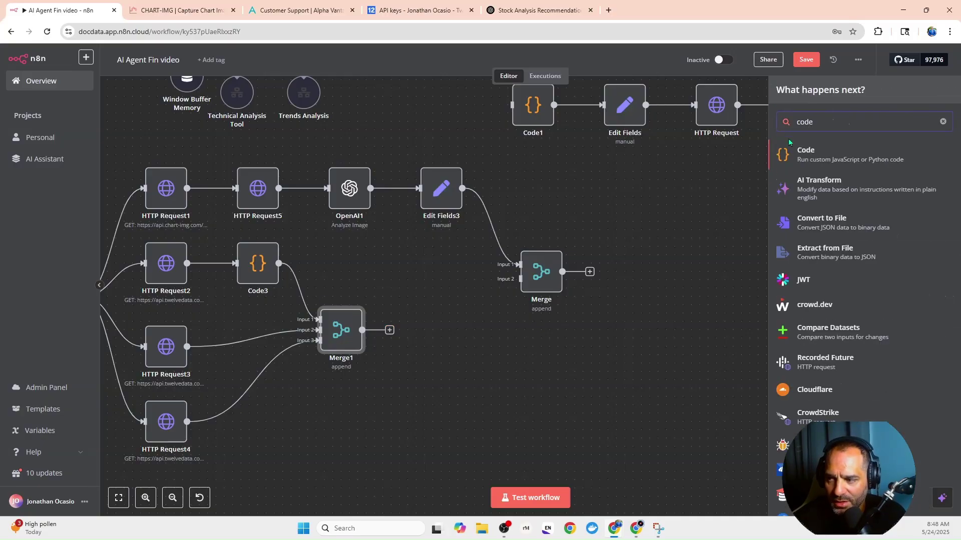
{"action": "key", "text": "Return"}
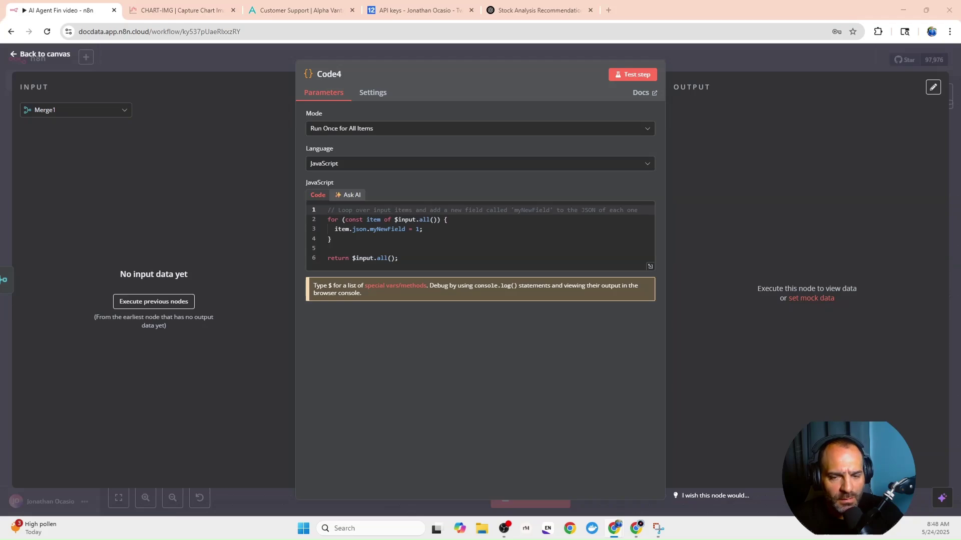
{"action": "key", "text": "ctrl+a"}
{"action": "right_click", "coordinate": [341, 214]}
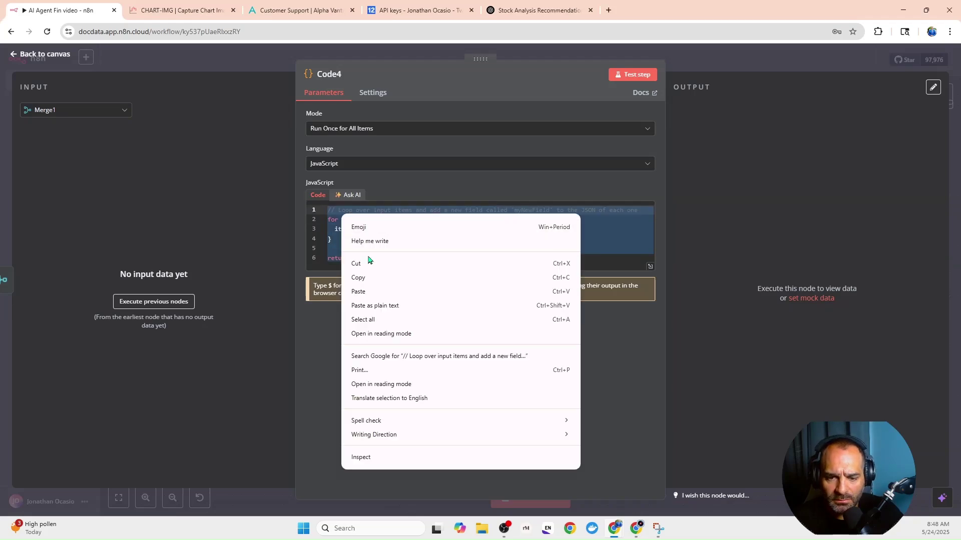
{"action": "left_click", "coordinate": [369, 291]}
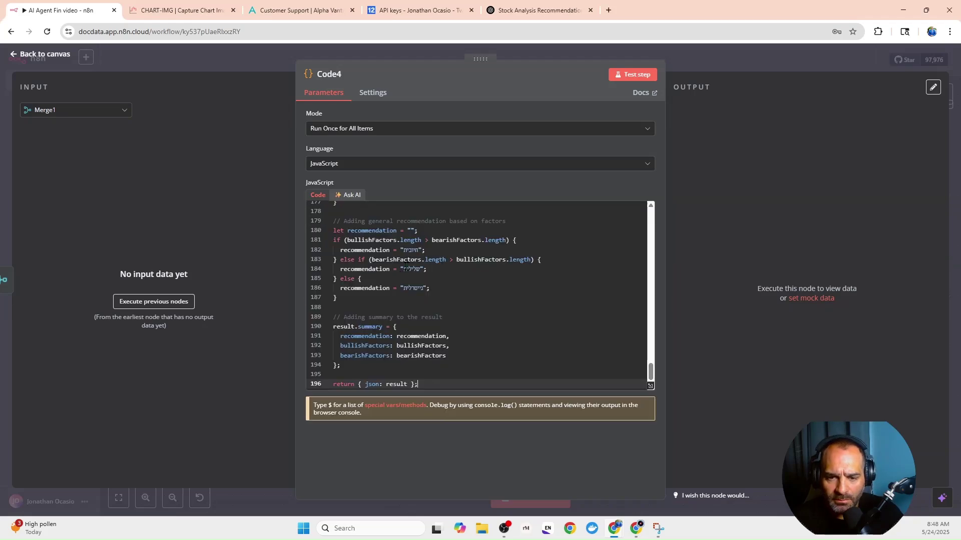
Step: Review Code4's full script in the expanded editor, from data sources through bullish and bearish factors to the summary, and return to the canvas
{"action": "left_click", "coordinate": [651, 386]}
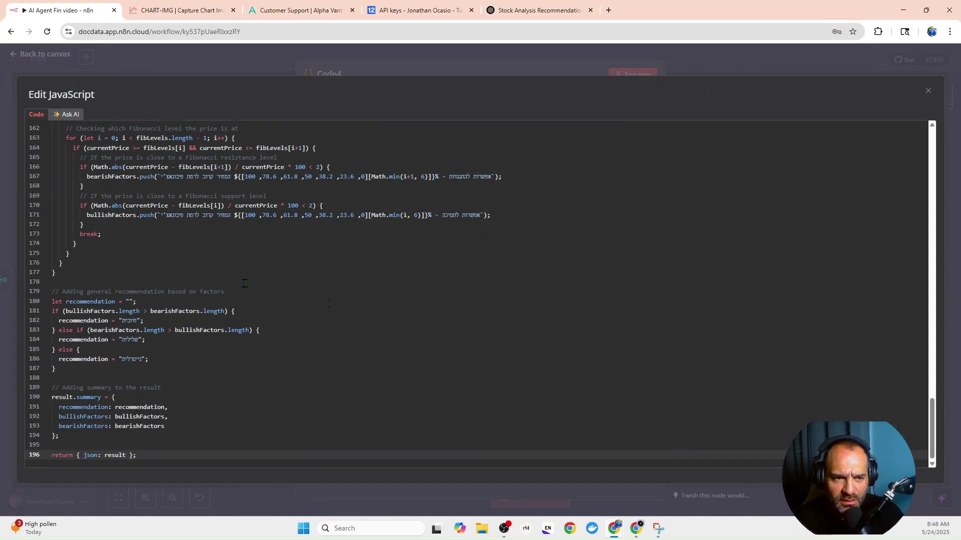
{"action": "scroll", "coordinate": [245, 284], "scroll_direction": "up", "scroll_amount": 20}
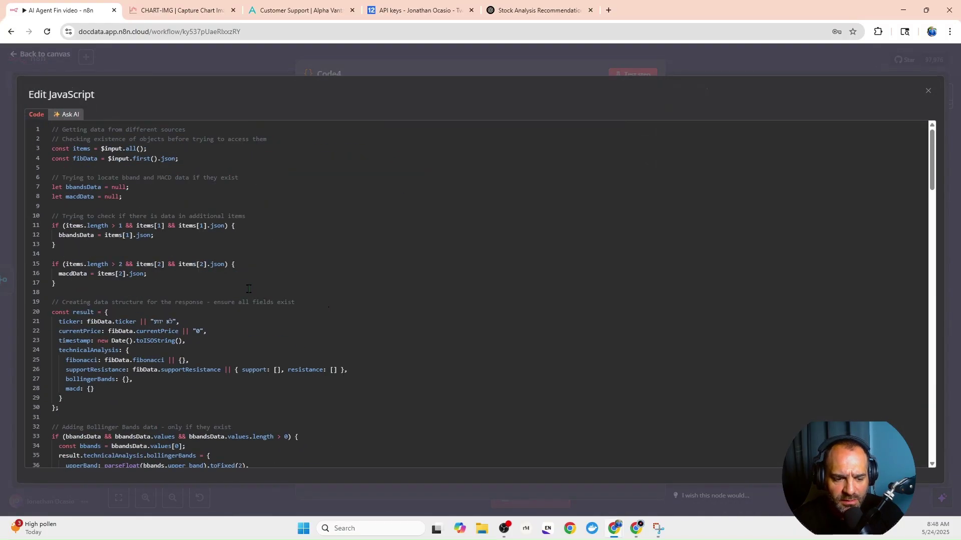
{"action": "scroll", "coordinate": [248, 289], "scroll_direction": "down", "scroll_amount": 7}
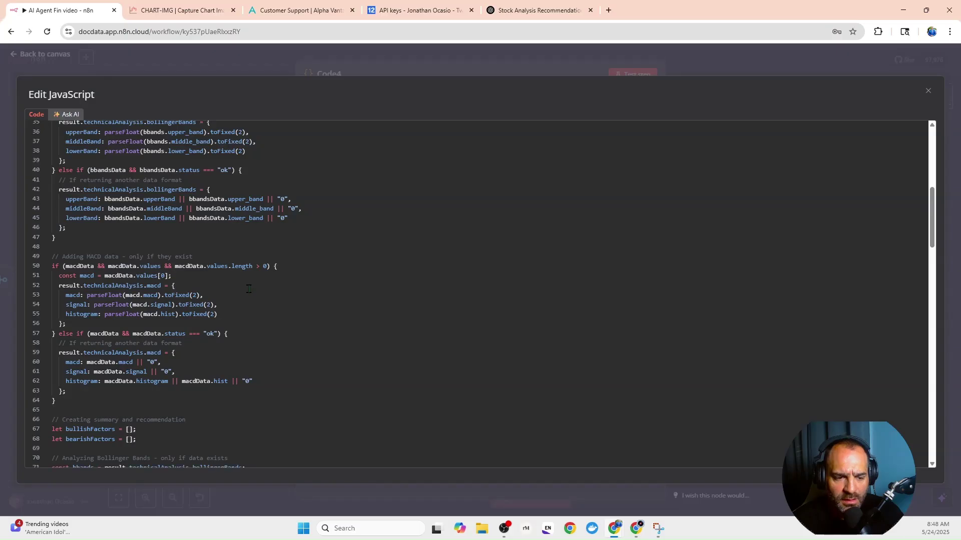
{"action": "scroll", "coordinate": [248, 289], "scroll_direction": "down", "scroll_amount": 7}
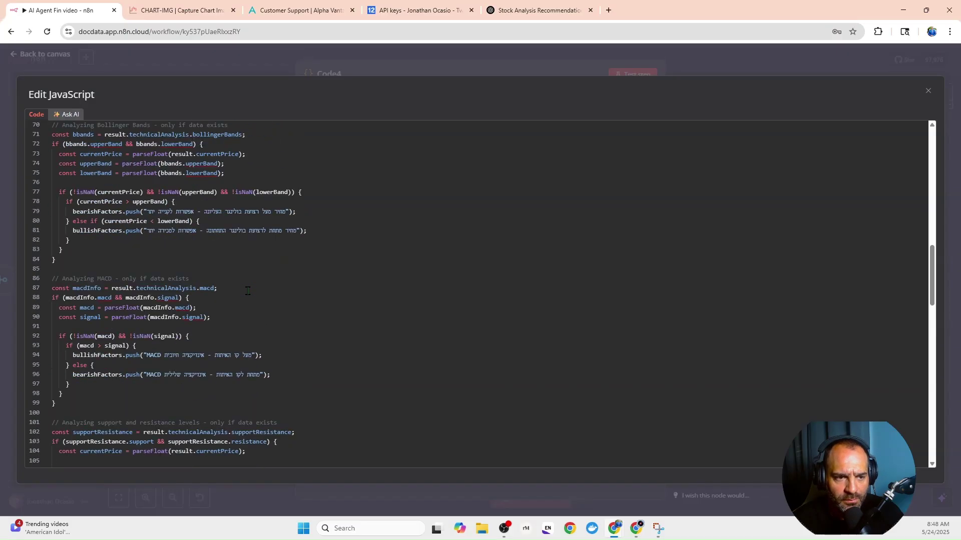
{"action": "scroll", "coordinate": [247, 290], "scroll_direction": "down", "scroll_amount": 7}
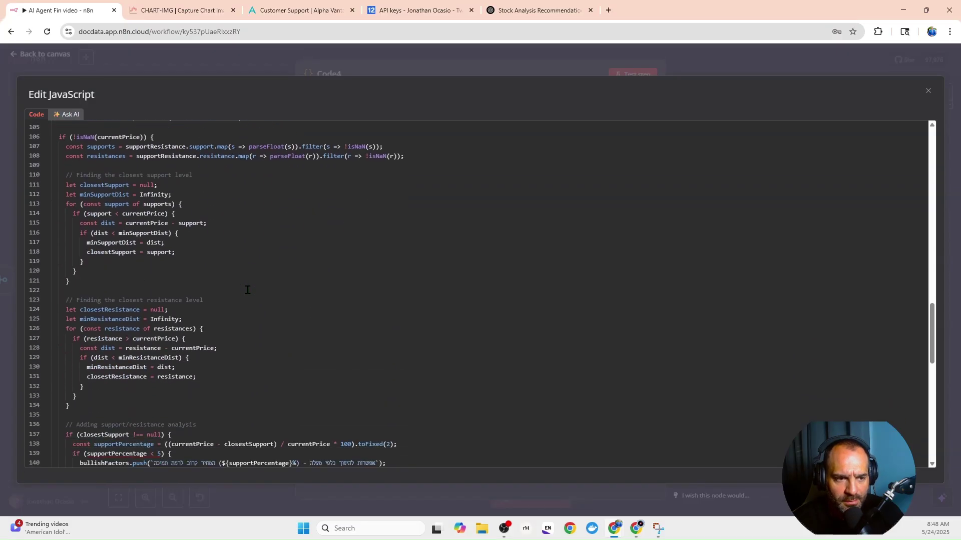
{"action": "scroll", "coordinate": [248, 290], "scroll_direction": "down", "scroll_amount": 8}
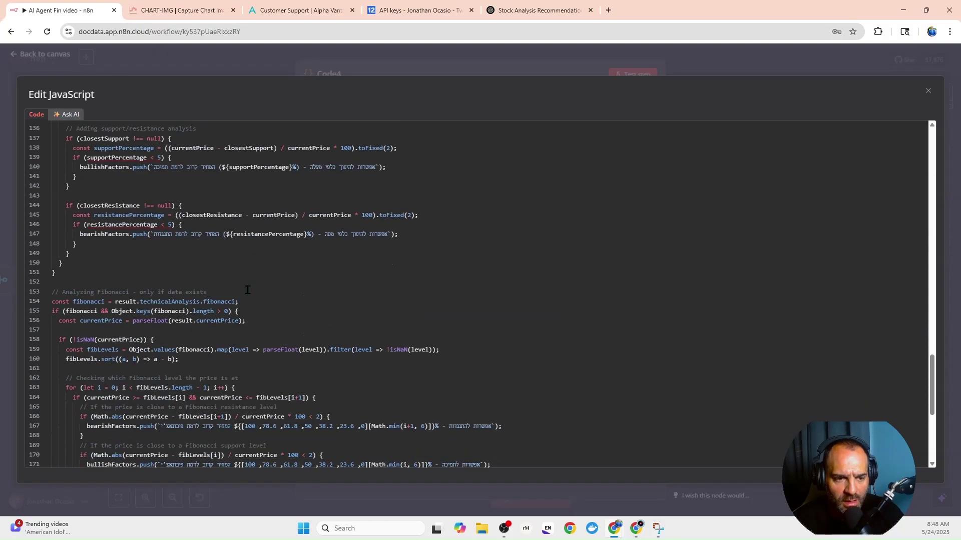
{"action": "scroll", "coordinate": [247, 290], "scroll_direction": "down", "scroll_amount": 3}
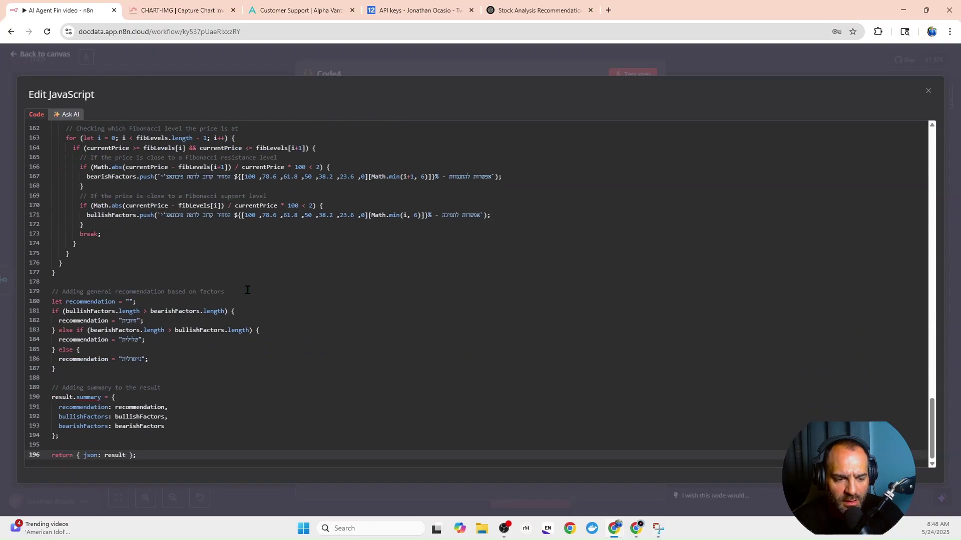
{"action": "left_click", "coordinate": [335, 66]}
{"action": "left_click", "coordinate": [44, 54]}
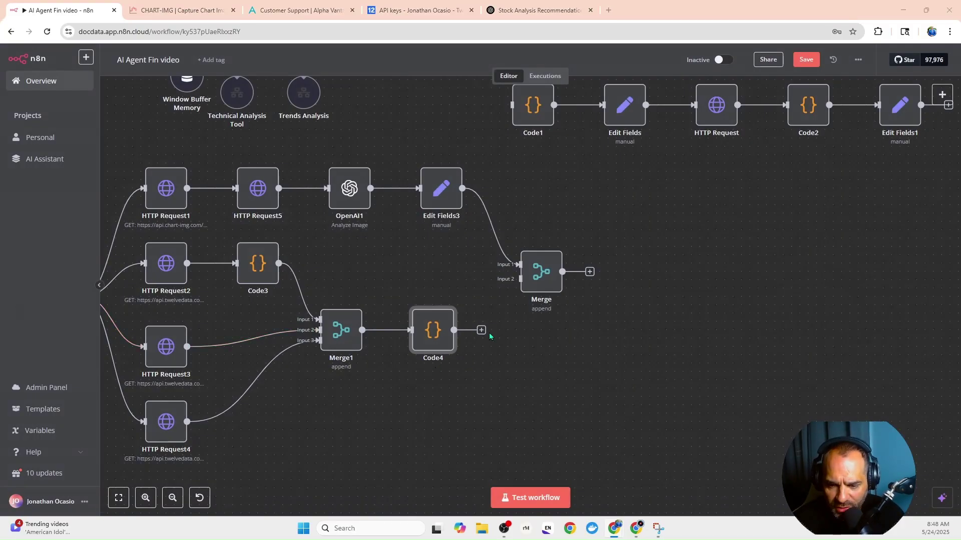
Step: Connect Code4 to Input 2 of the Merge node and add a Code node after Merge
{"action": "left_click_drag", "start_coordinate": [475, 330], "coordinate": [522, 280]}
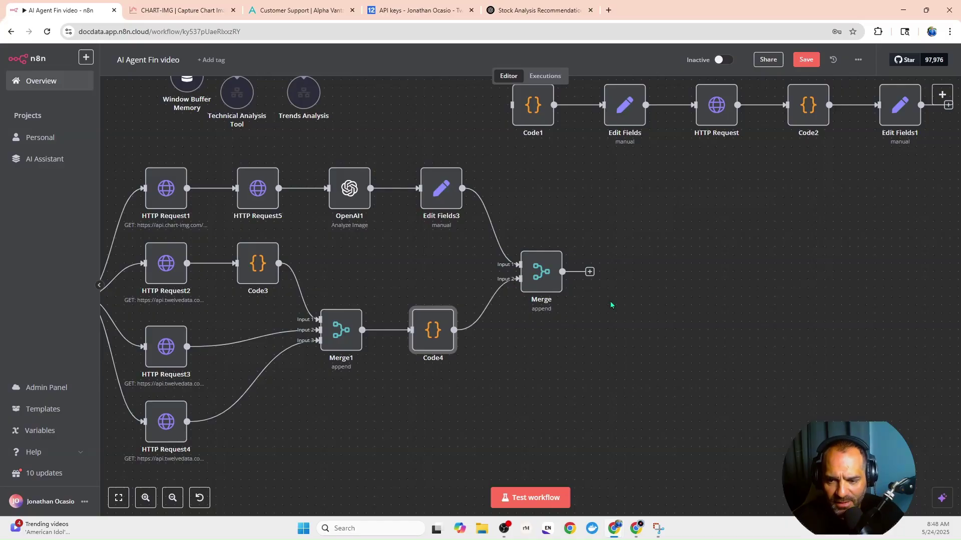
{"action": "left_click_drag", "start_coordinate": [682, 308], "coordinate": [483, 316]}
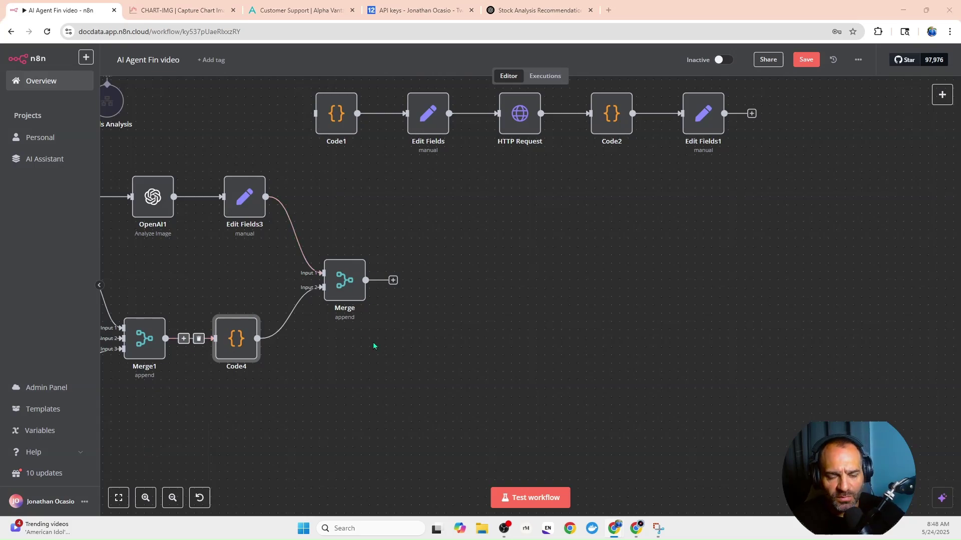
{"action": "left_click", "coordinate": [393, 280]}
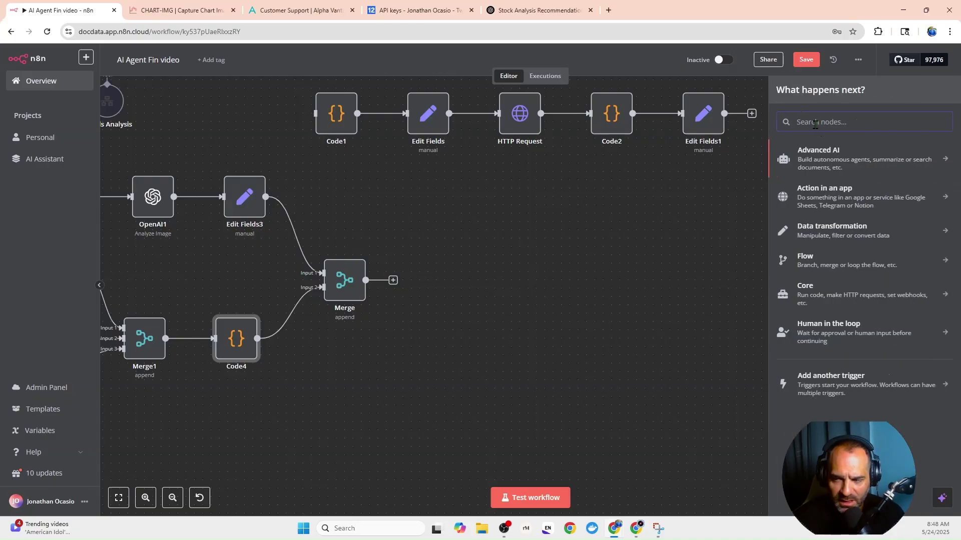
{"action": "type", "text": "code"}
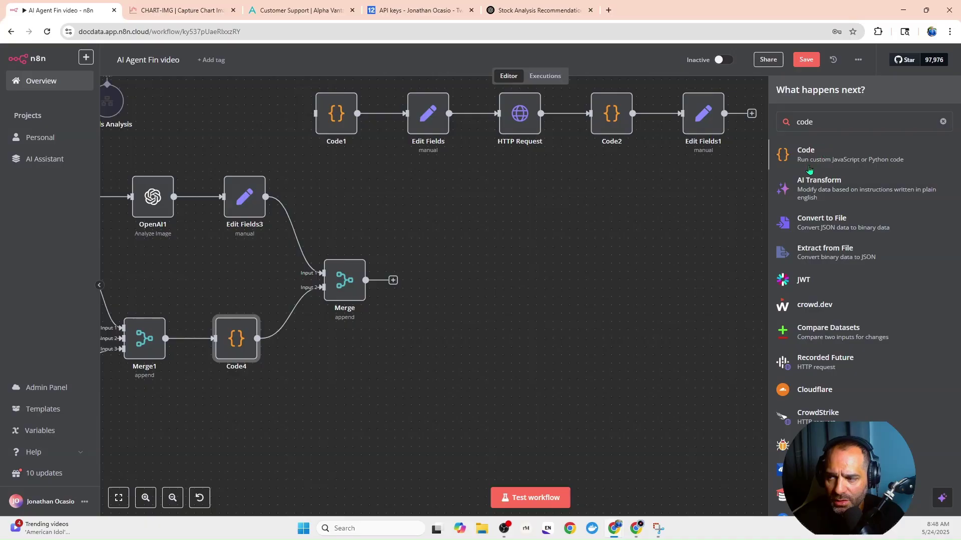
{"action": "key", "text": "Return"}
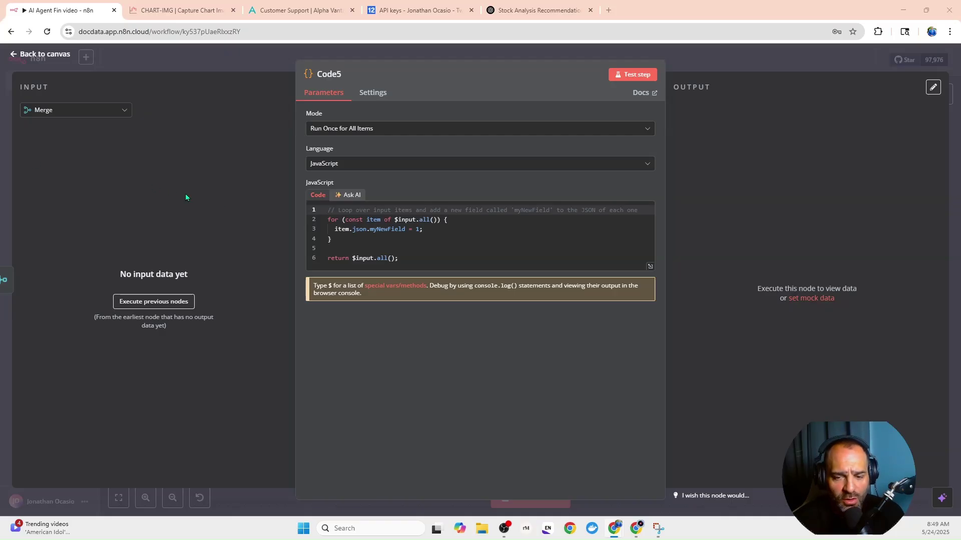
Step: Replace Code5's default JavaScript with the pasted script wrapping the JSON as textPayload, check it in the expanded editor, and return to the canvas
{"action": "left_click", "coordinate": [400, 257]}
{"action": "key", "text": "ctrl+a"}
{"action": "right_click", "coordinate": [353, 222]}
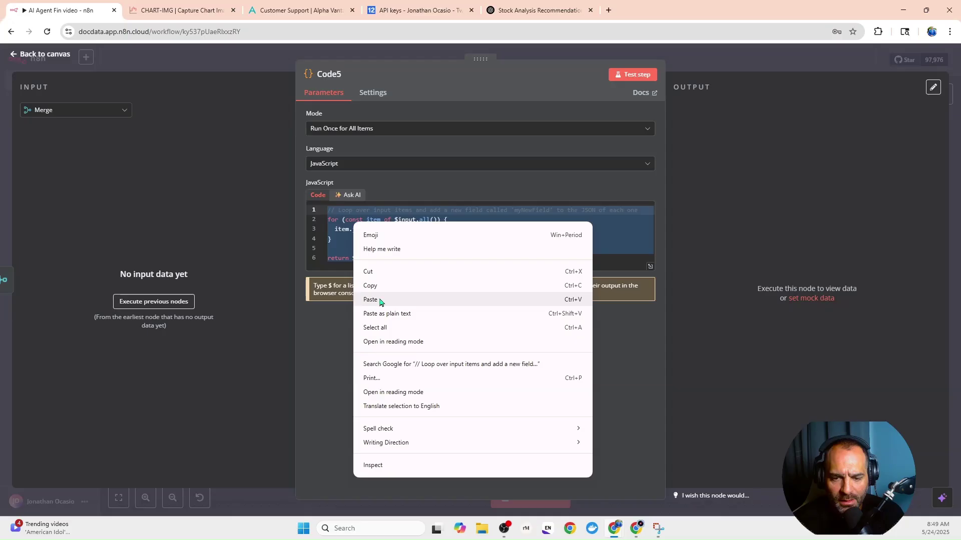
{"action": "left_click", "coordinate": [371, 299]}
{"action": "left_click", "coordinate": [650, 363]}
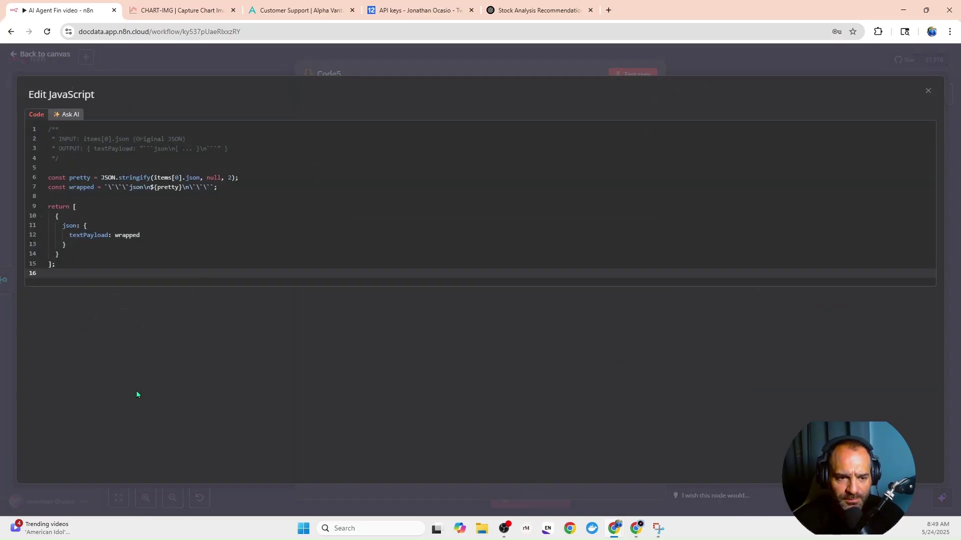
{"action": "key", "text": "Escape"}
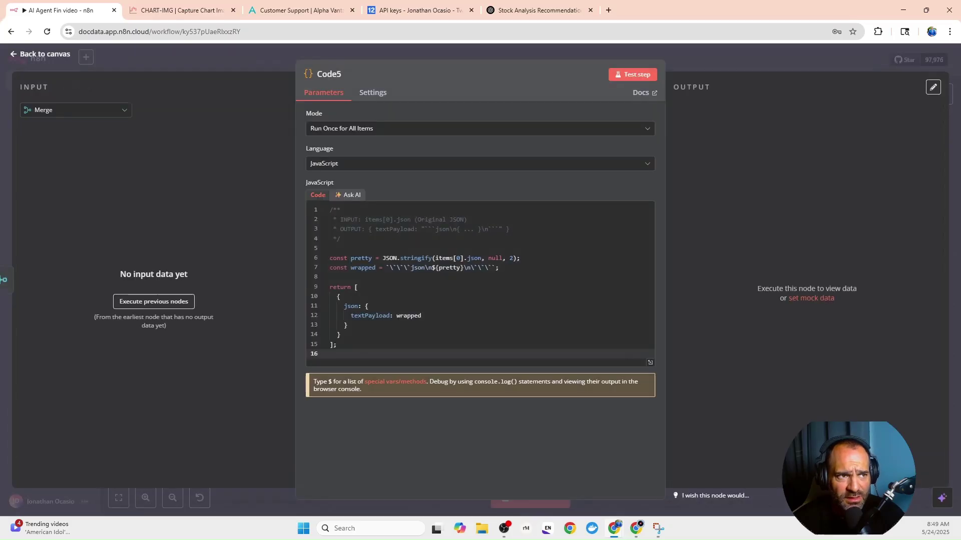
{"action": "key", "text": "Escape"}
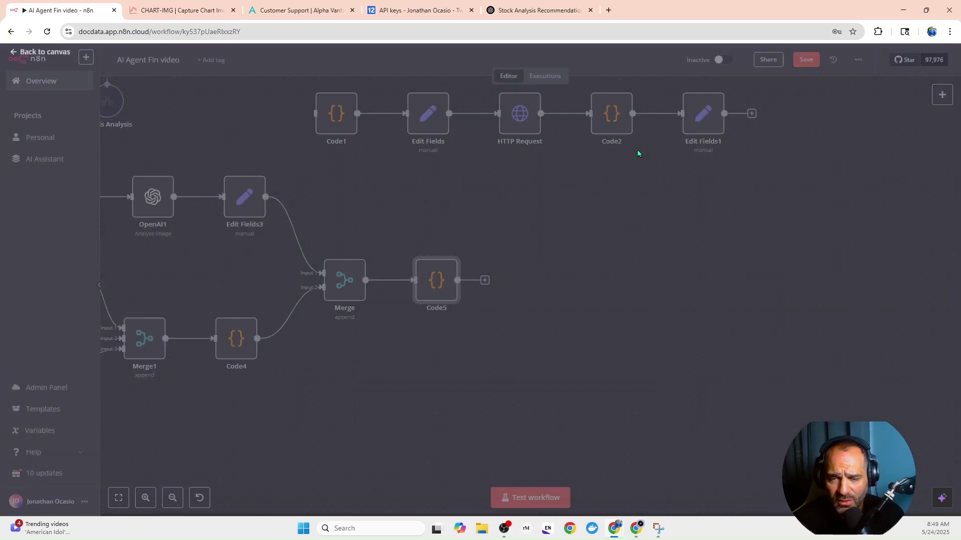
Step: Add an OpenAI node with the Message a model action after Code5
{"action": "scroll", "coordinate": [553, 302], "scroll_direction": "right", "scroll_amount": 2}
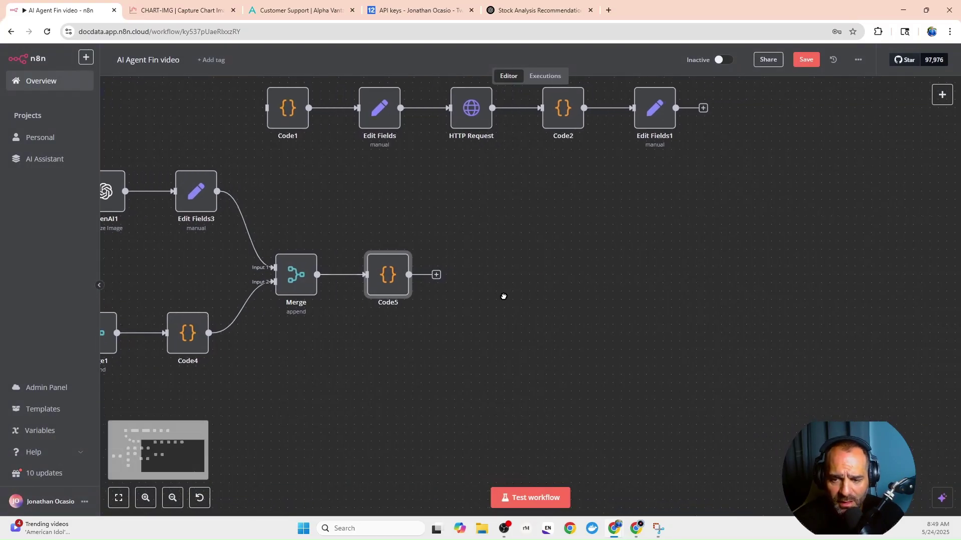
{"action": "left_click", "coordinate": [436, 275]}
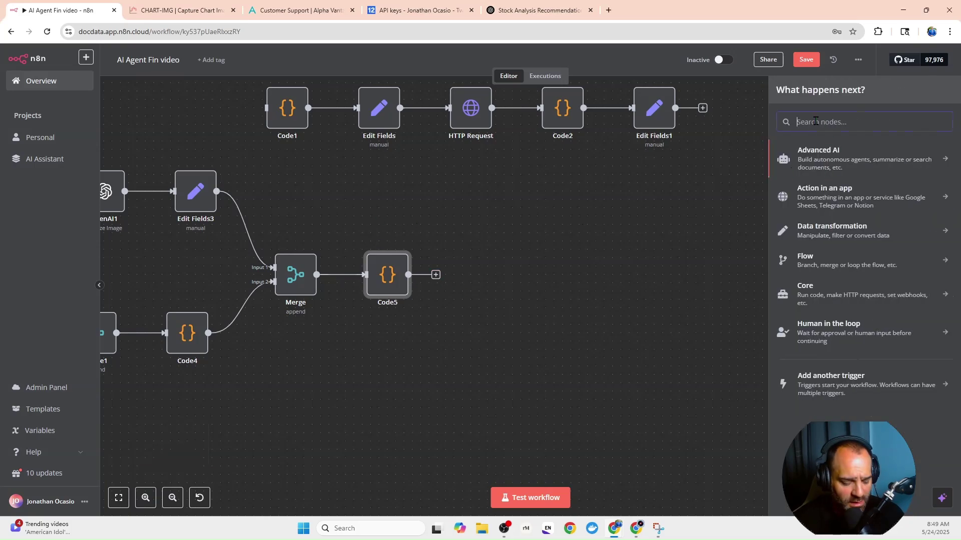
{"action": "type", "text": "open"}
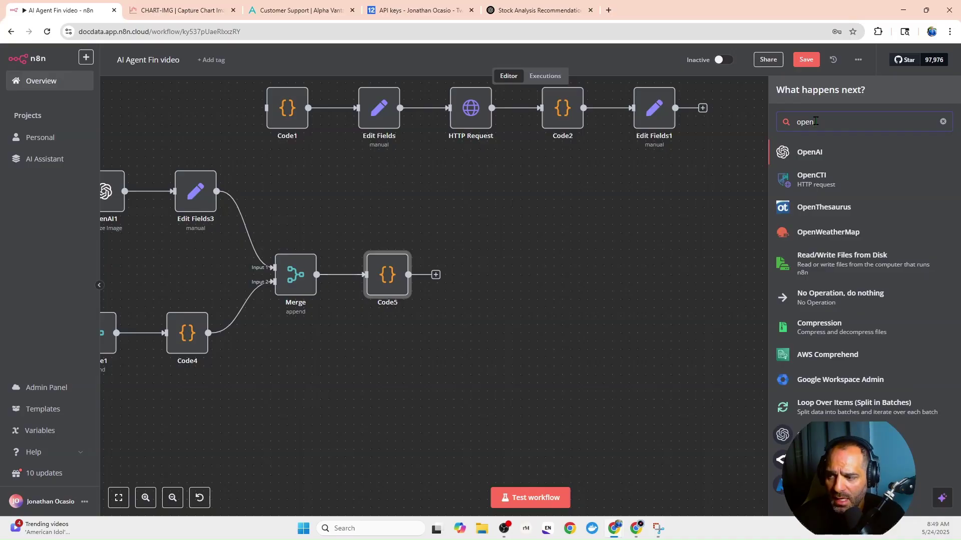
{"action": "left_click", "coordinate": [807, 151]}
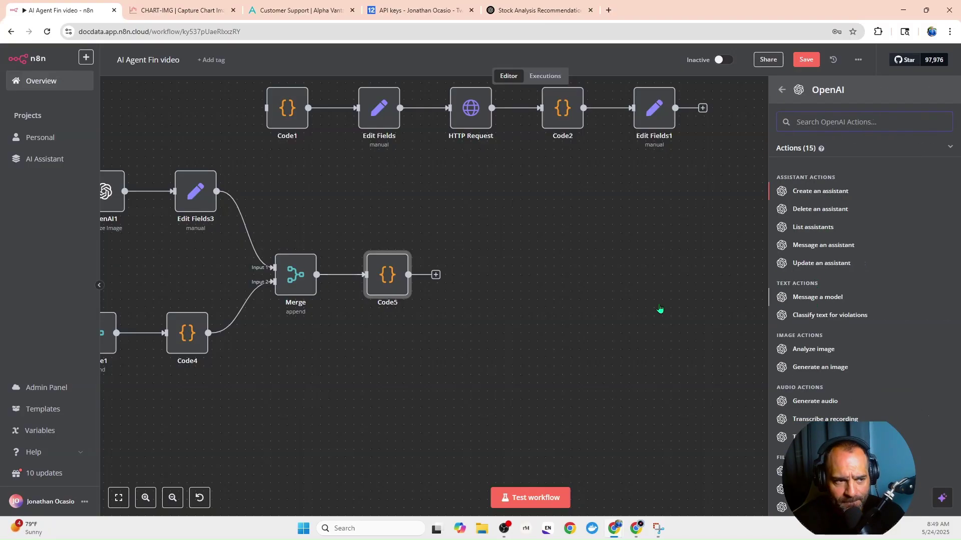
{"action": "left_click", "coordinate": [817, 296]}
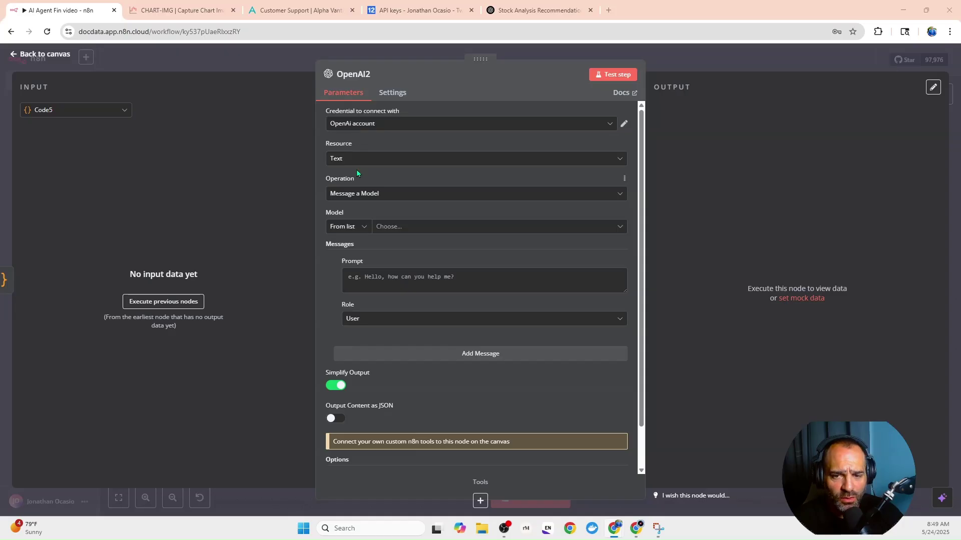
Step: Keep OpenAI2's operation as Message a Model and select GPT-4O as its model
{"action": "left_click", "coordinate": [358, 194]}
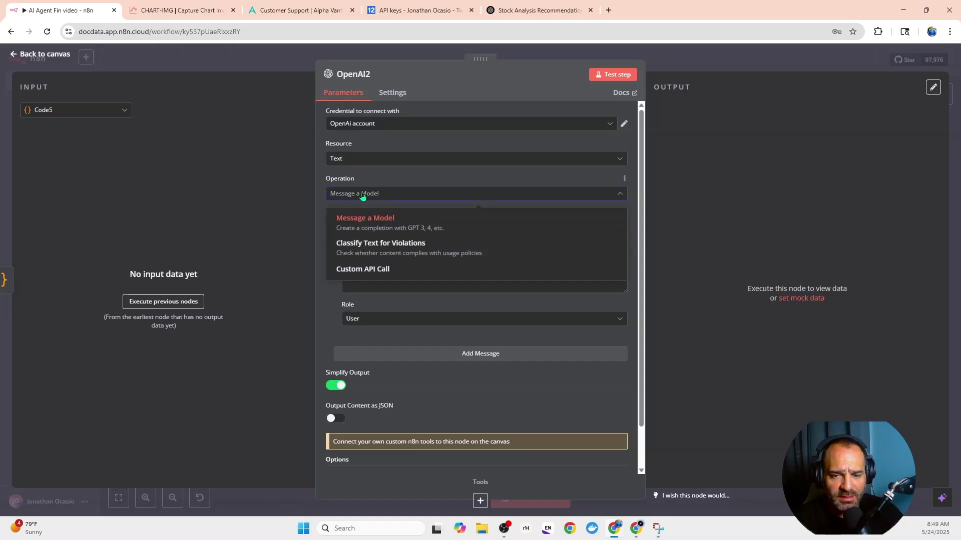
{"action": "left_click", "coordinate": [358, 195]}
{"action": "left_click", "coordinate": [390, 229]}
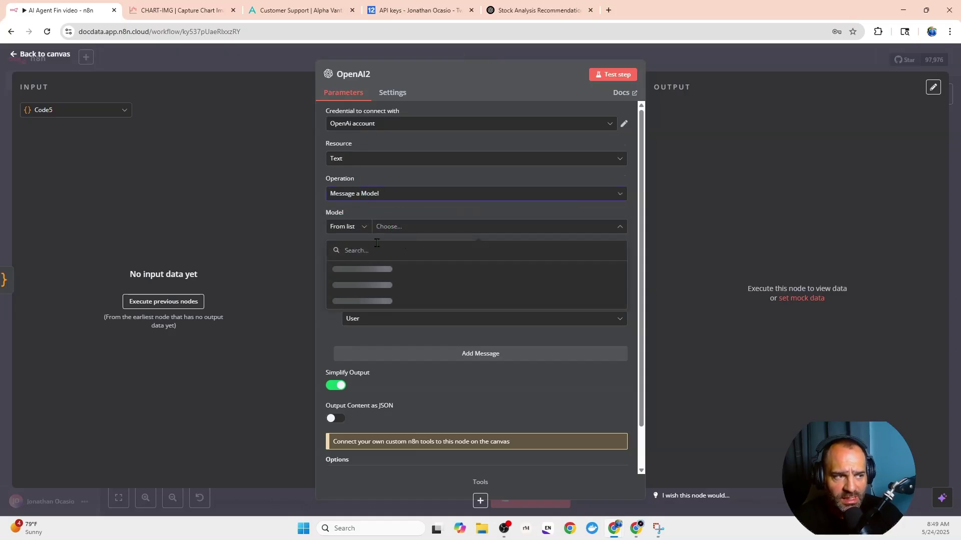
{"action": "scroll", "coordinate": [368, 349], "scroll_direction": "down", "scroll_amount": 3}
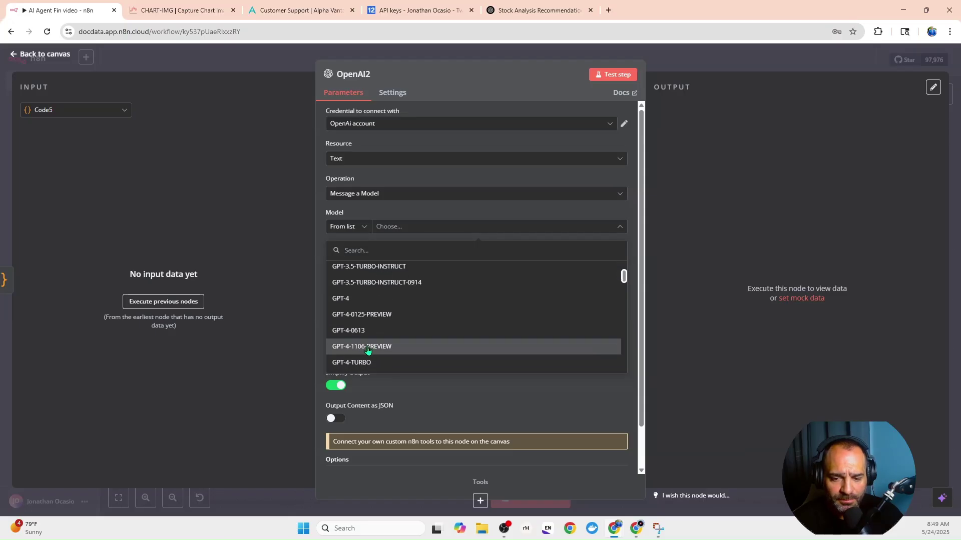
{"action": "scroll", "coordinate": [367, 348], "scroll_direction": "down", "scroll_amount": 3}
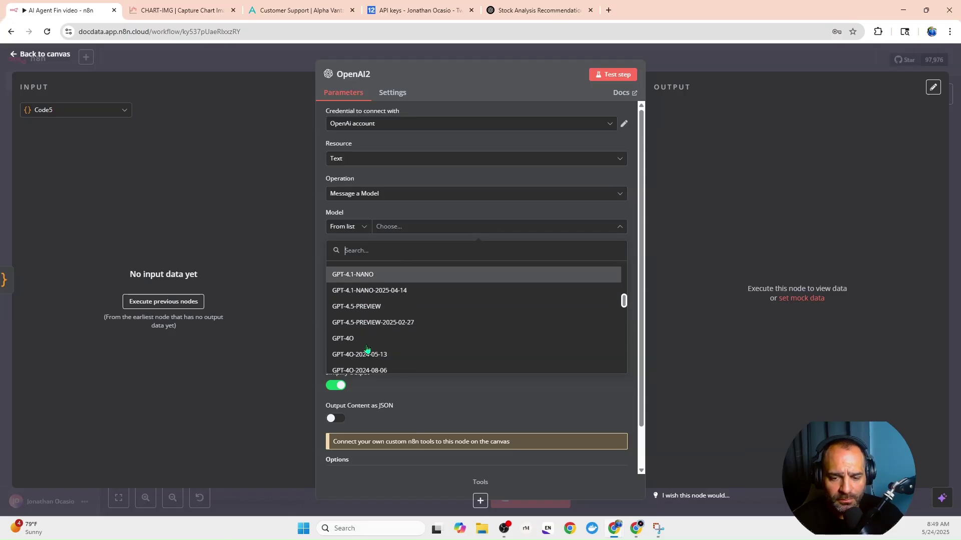
{"action": "left_click", "coordinate": [366, 346]}
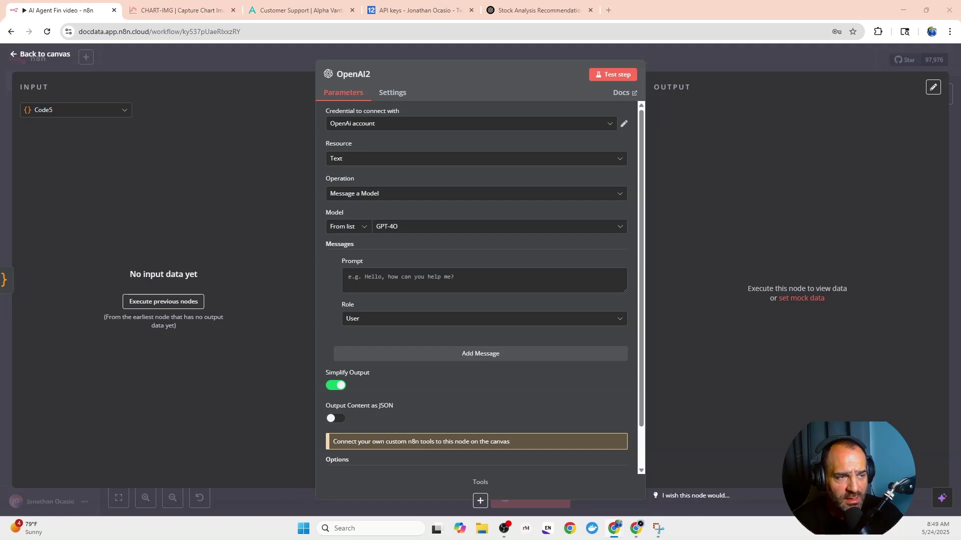
Step: Paste the senior technical analyst prompt into OpenAI2's message, review it in the expanded expression editor, and set the message role to System
{"action": "right_click", "coordinate": [371, 279]}
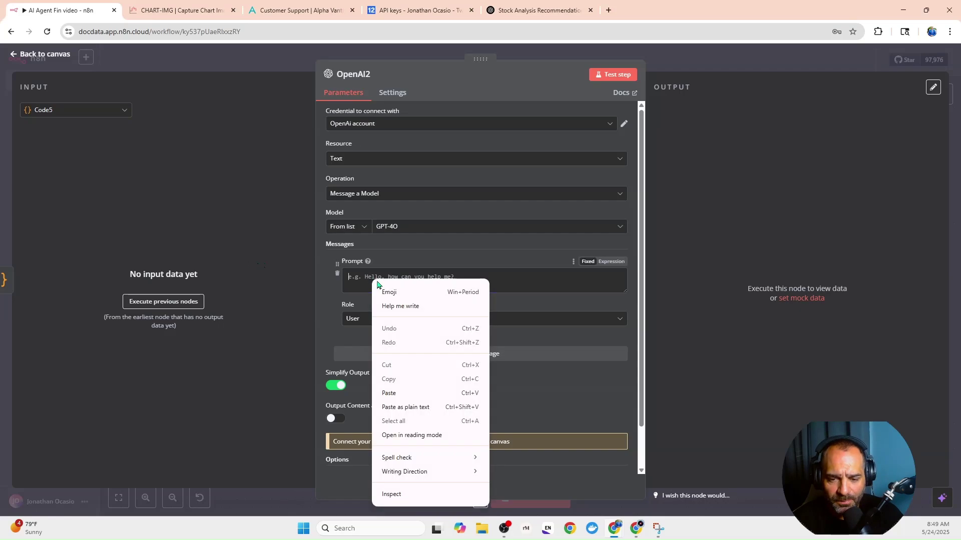
{"action": "left_click", "coordinate": [400, 392]}
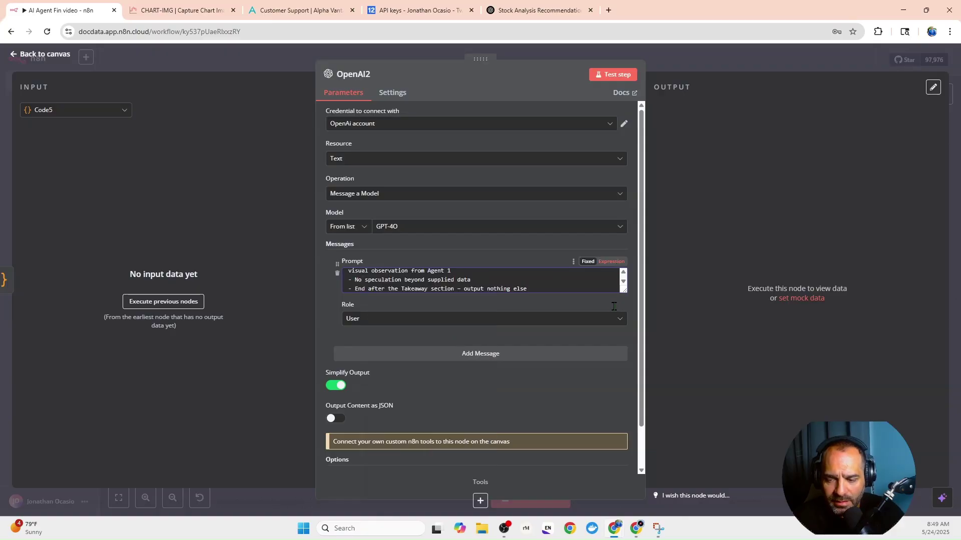
{"action": "left_click", "coordinate": [623, 323]}
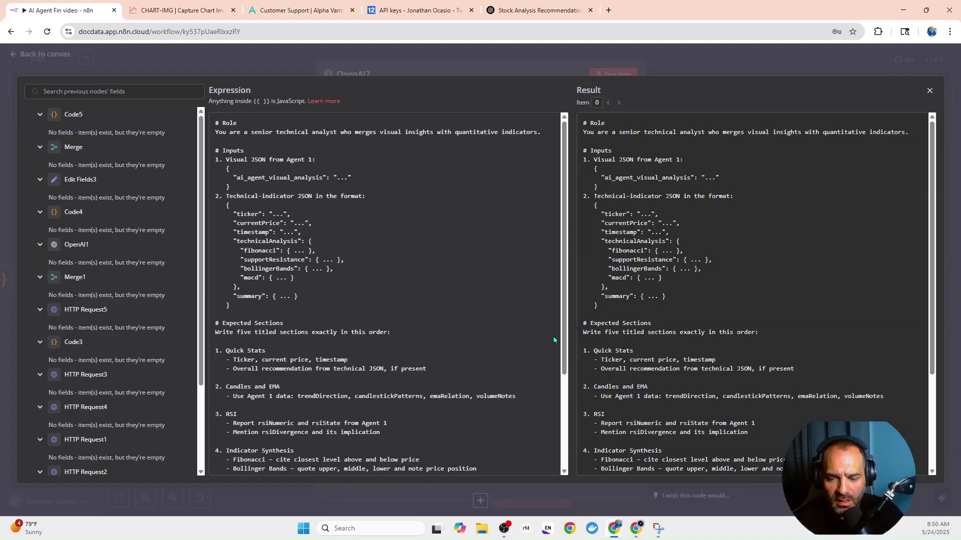
{"action": "scroll", "coordinate": [556, 340], "scroll_direction": "down", "scroll_amount": 3}
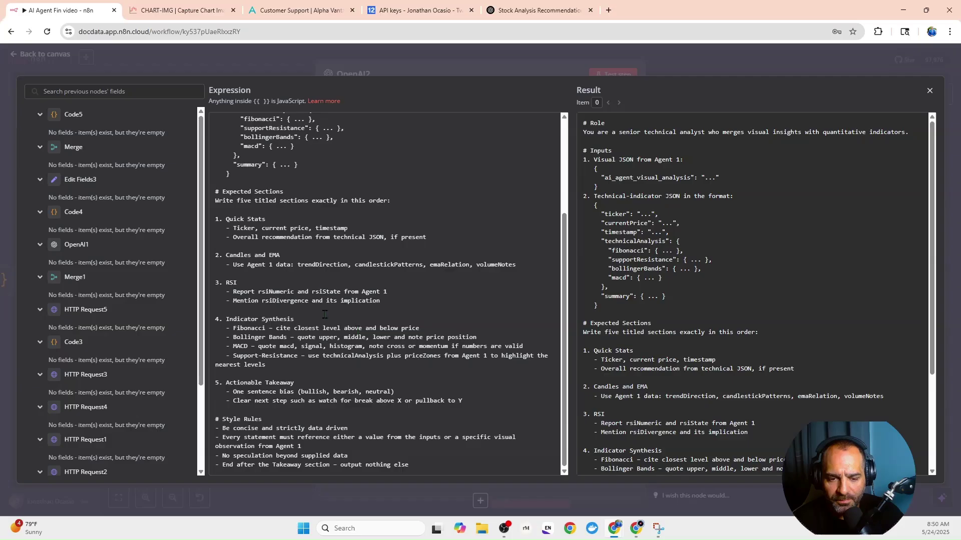
{"action": "key", "text": "Escape"}
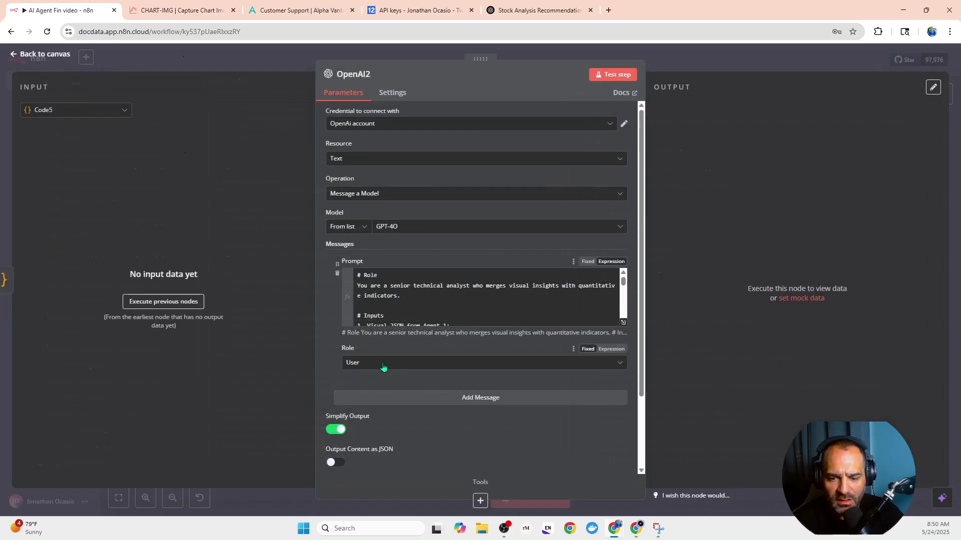
{"action": "left_click", "coordinate": [383, 368]}
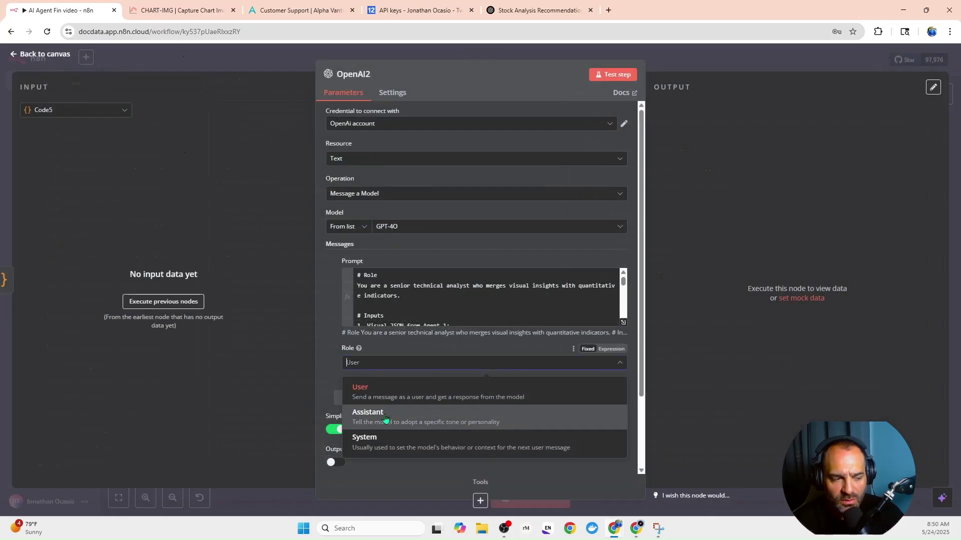
{"action": "left_click", "coordinate": [389, 447]}
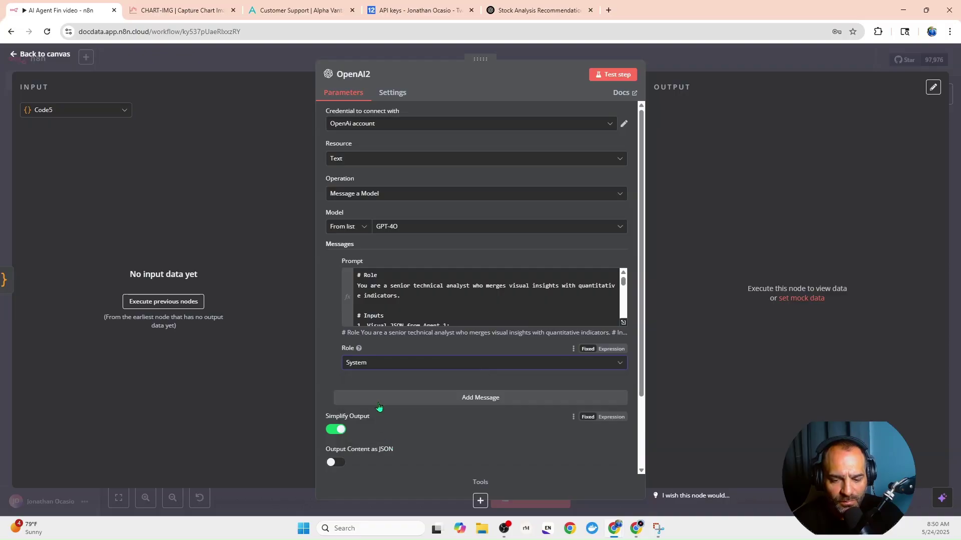
Step: Add a second message with role User and the expression {{ $json.textPayload }} as its prompt, and return to the canvas
{"action": "left_click", "coordinate": [406, 397]}
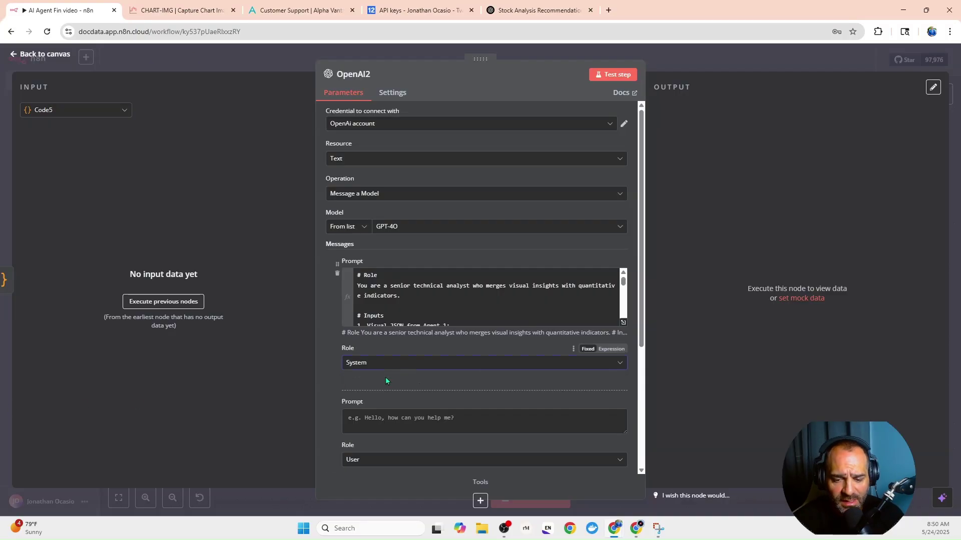
{"action": "scroll", "coordinate": [386, 379], "scroll_direction": "down", "scroll_amount": 2}
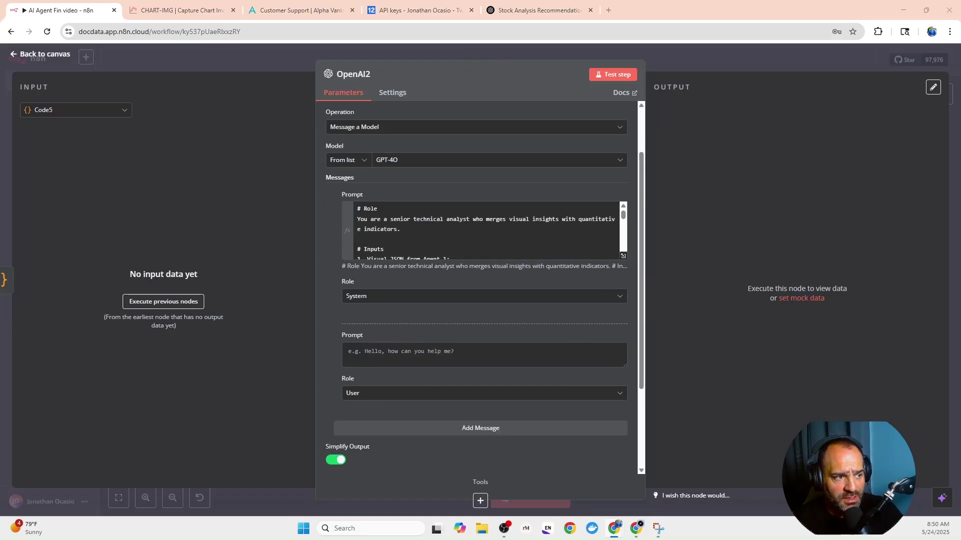
{"action": "right_click", "coordinate": [374, 351]}
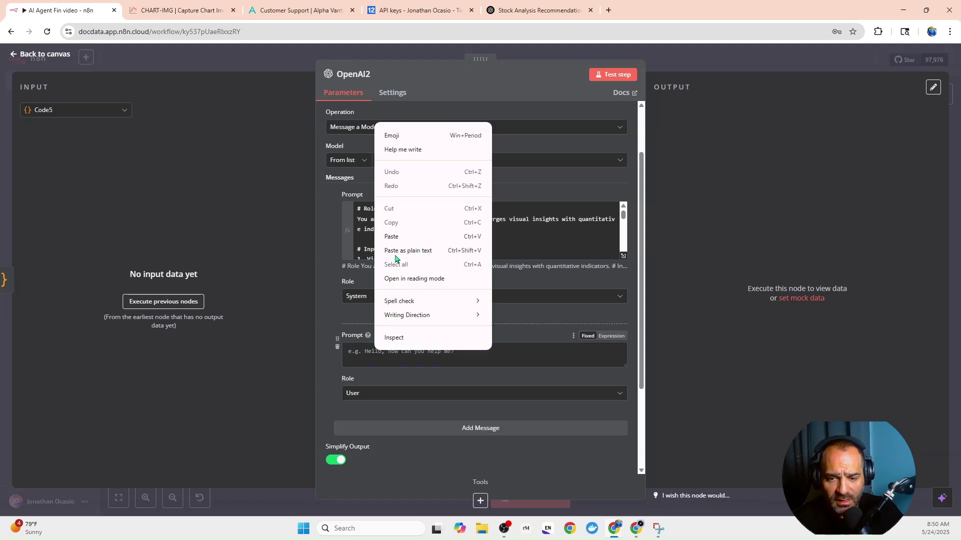
{"action": "left_click", "coordinate": [391, 236]}
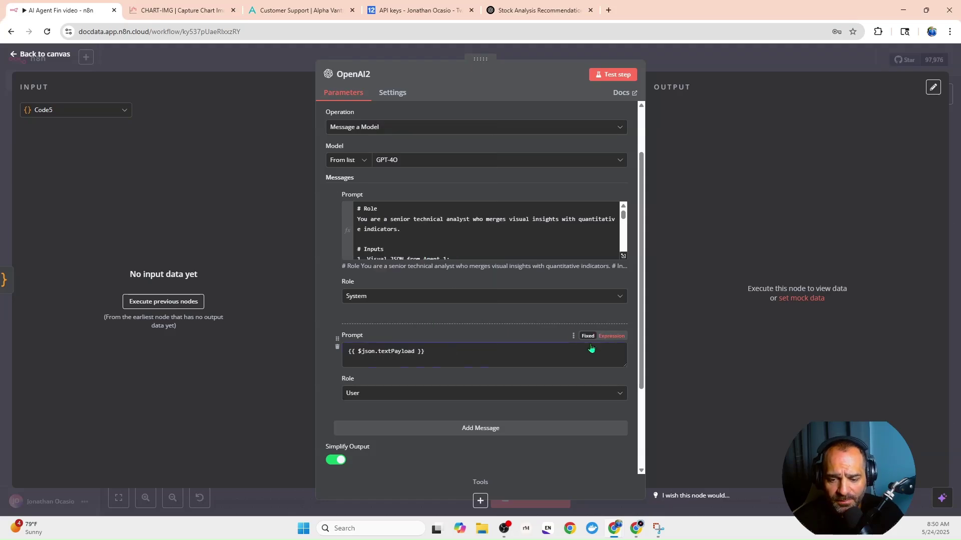
{"action": "left_click", "coordinate": [322, 378]}
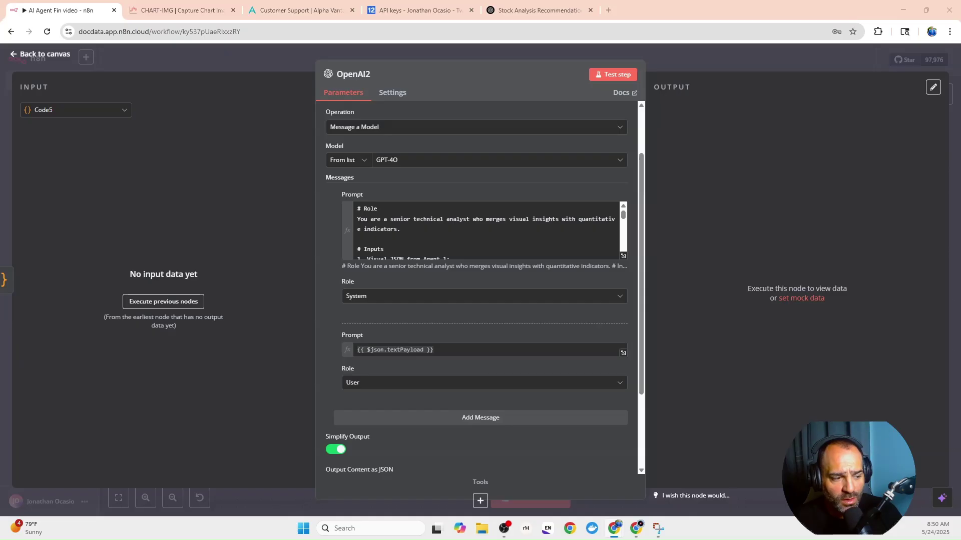
{"action": "scroll", "coordinate": [379, 349], "scroll_direction": "down", "scroll_amount": 3}
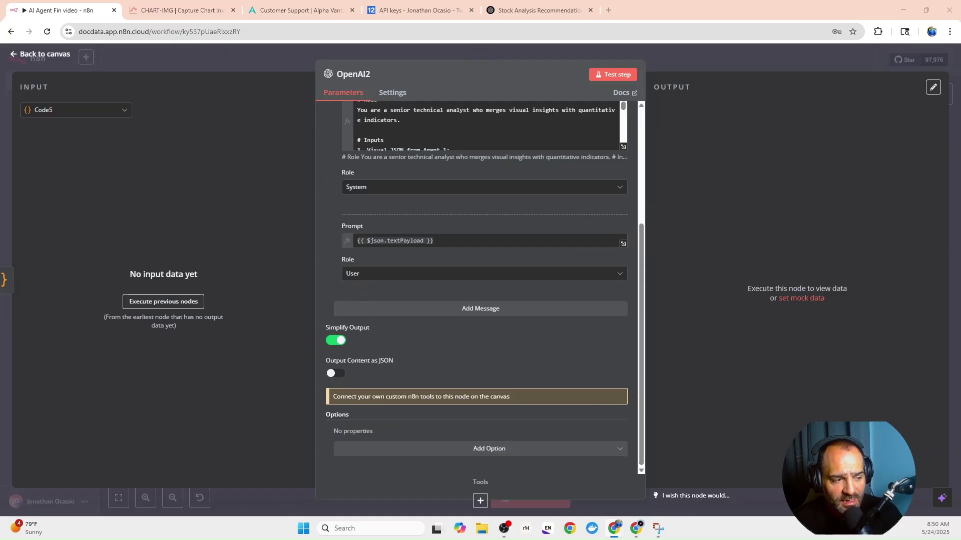
{"action": "key", "text": "Escape"}
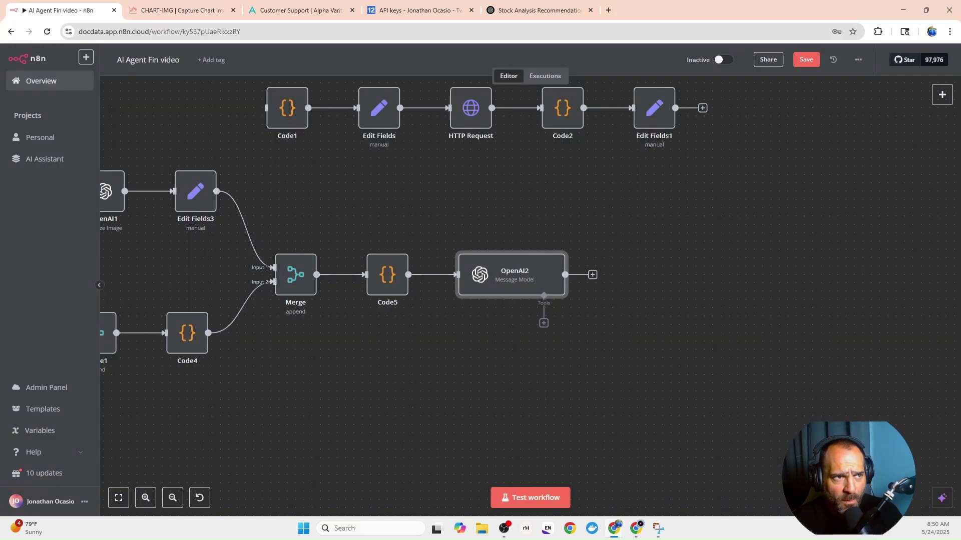
Step: Add an Edit Fields (Set) node after OpenAI2
{"action": "scroll", "coordinate": [455, 360], "scroll_direction": "right", "scroll_amount": 5}
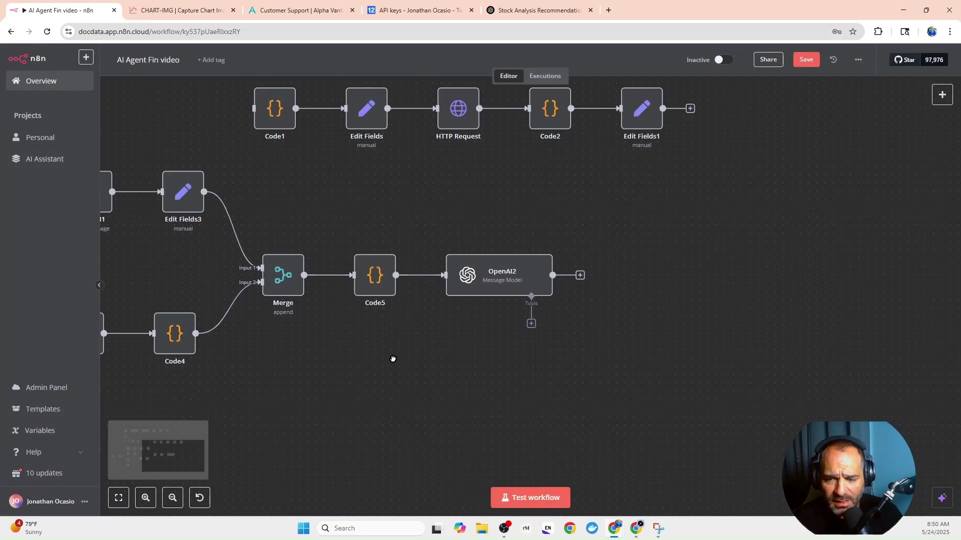
{"action": "left_click", "coordinate": [461, 272]}
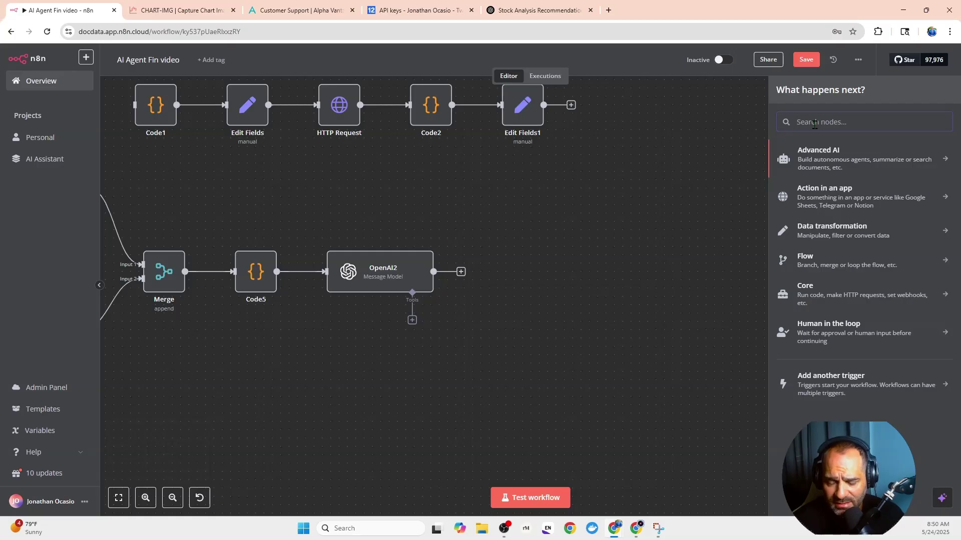
{"action": "type", "text": "edit"}
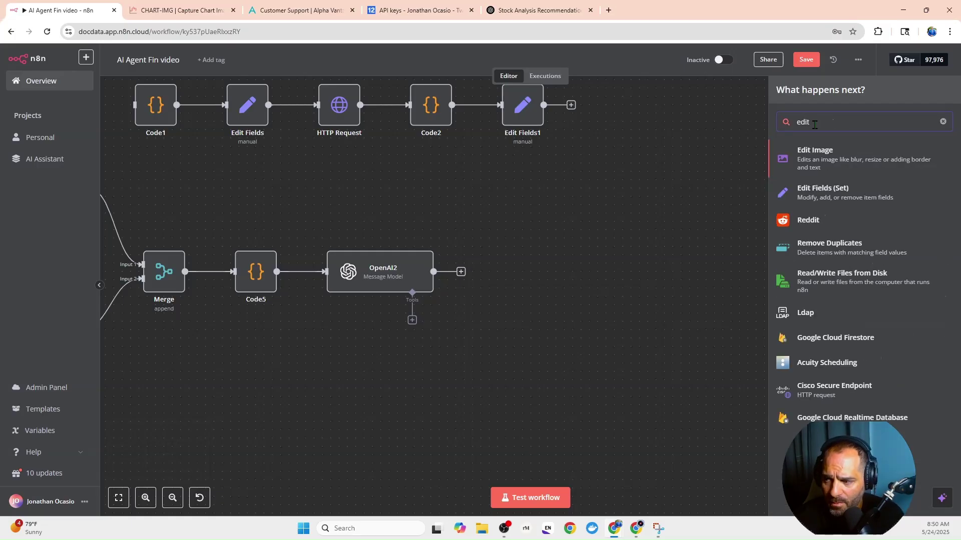
{"action": "left_click", "coordinate": [831, 193]}
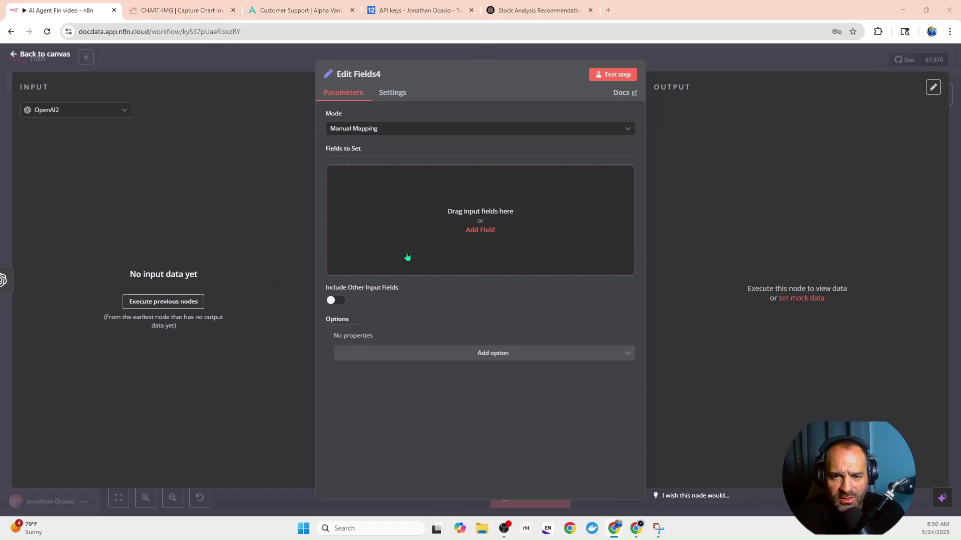
Step: Add a string field named response to Edit Fields4 with the expression {{ $json.message.content }} as its value
{"action": "left_click", "coordinate": [479, 229]}
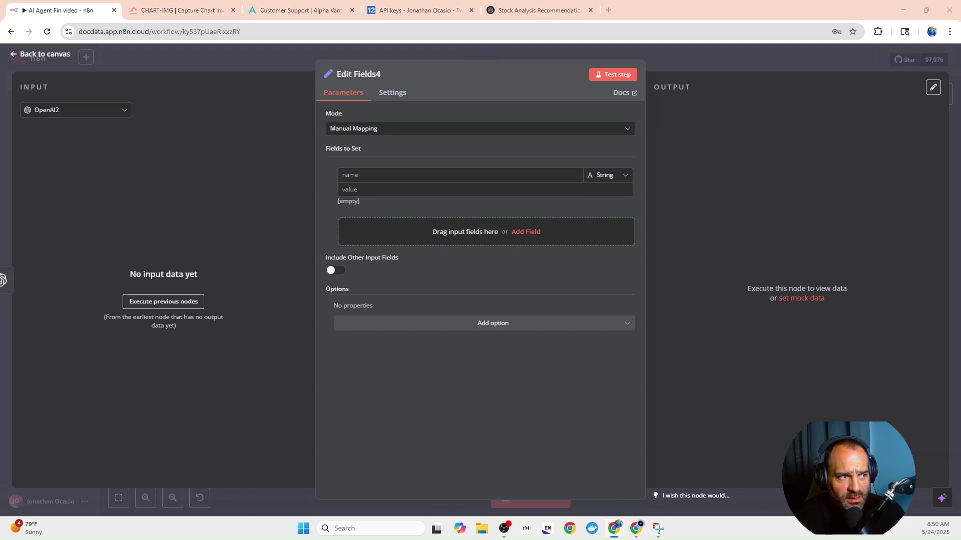
{"action": "right_click", "coordinate": [367, 178]}
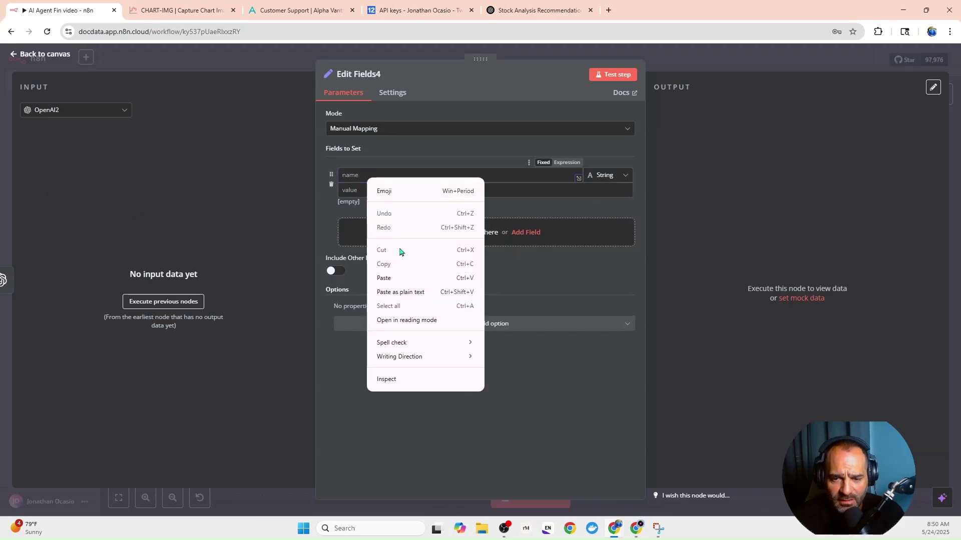
{"action": "left_click", "coordinate": [384, 278]}
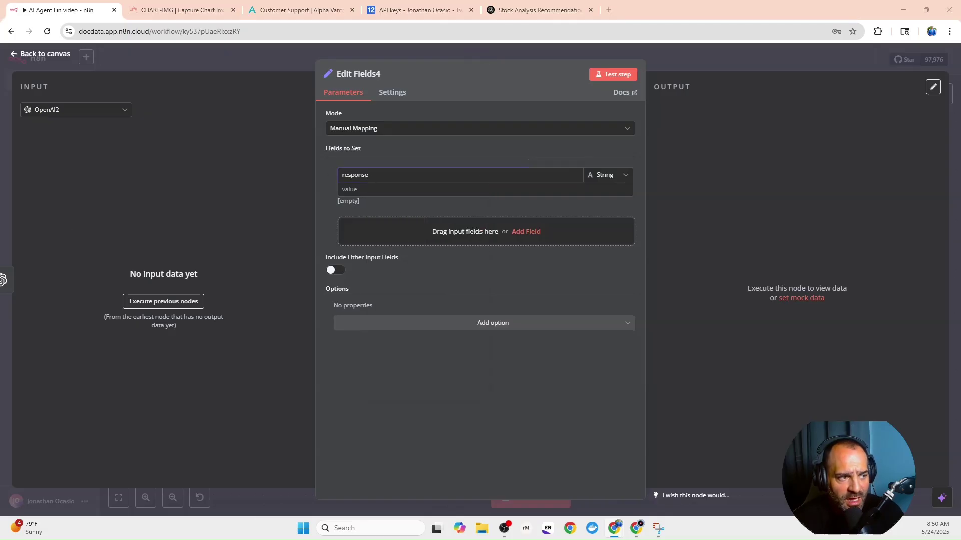
{"action": "left_click", "coordinate": [386, 192]}
{"action": "right_click", "coordinate": [386, 192]}
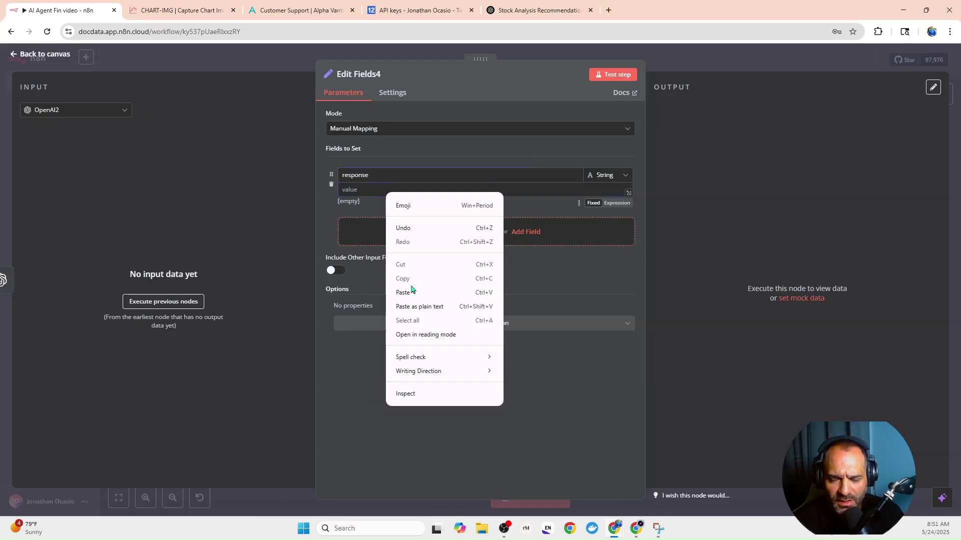
{"action": "left_click", "coordinate": [412, 292]}
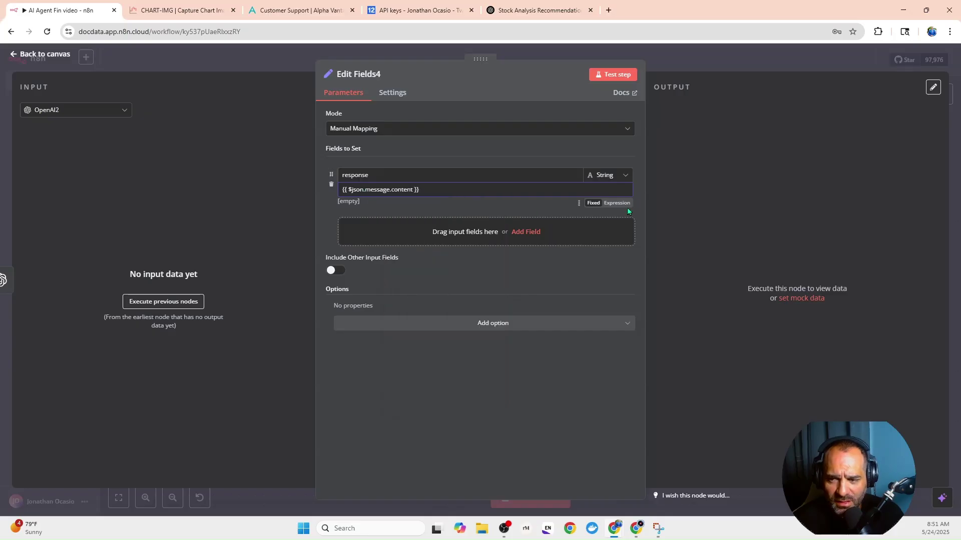
{"action": "left_click", "coordinate": [419, 189]}
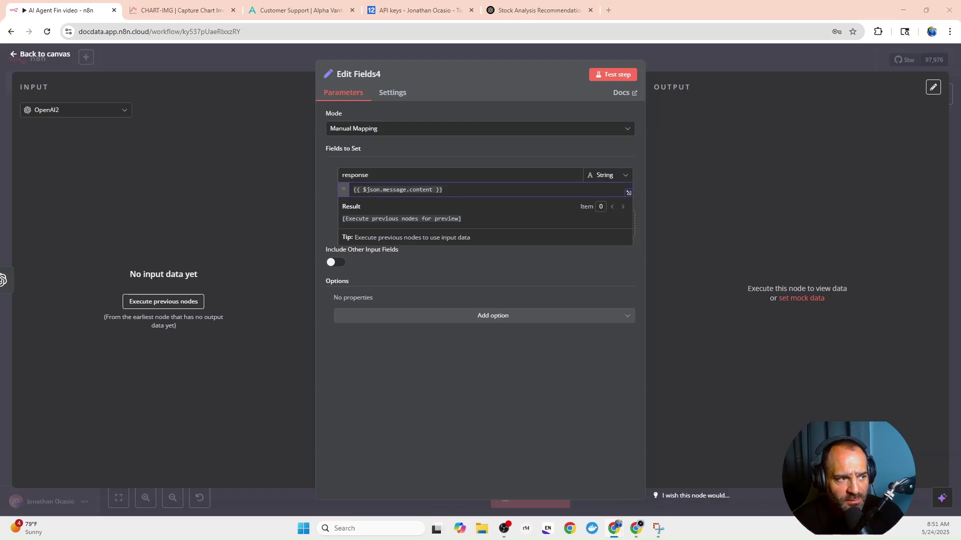
Step: Add a string field named image to Edit Fields4 with the expression {{ $('Download Chart').first().json.url }} and return to the canvas
{"action": "left_click", "coordinate": [463, 271]}
{"action": "left_click", "coordinate": [462, 232]}
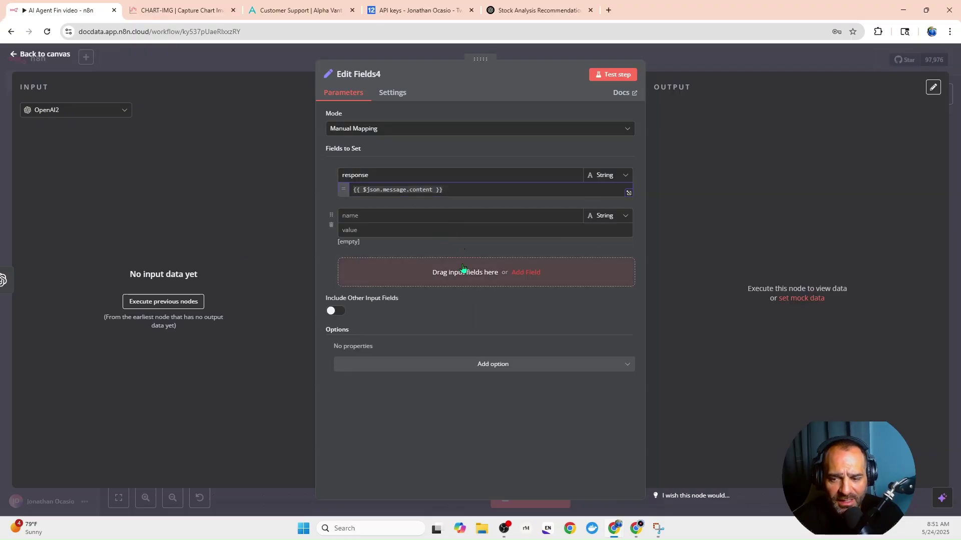
{"action": "right_click", "coordinate": [418, 230]}
{"action": "left_click", "coordinate": [426, 318]}
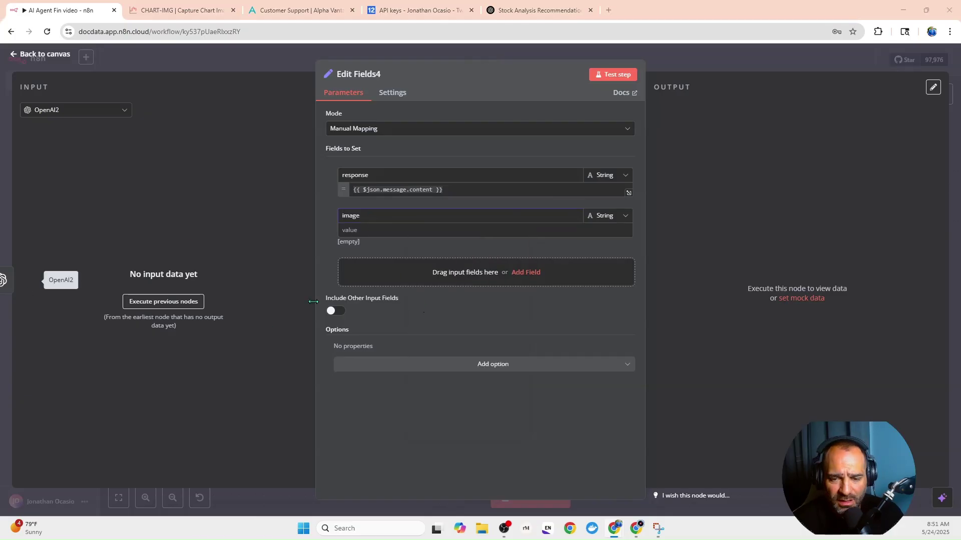
{"action": "right_click", "coordinate": [370, 231]}
{"action": "left_click", "coordinate": [394, 331]}
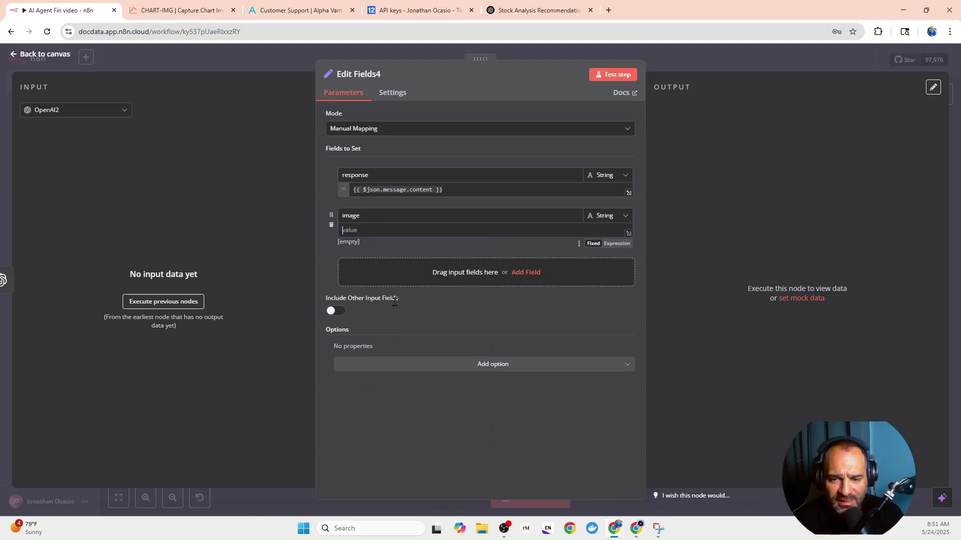
{"action": "left_click", "coordinate": [609, 246]}
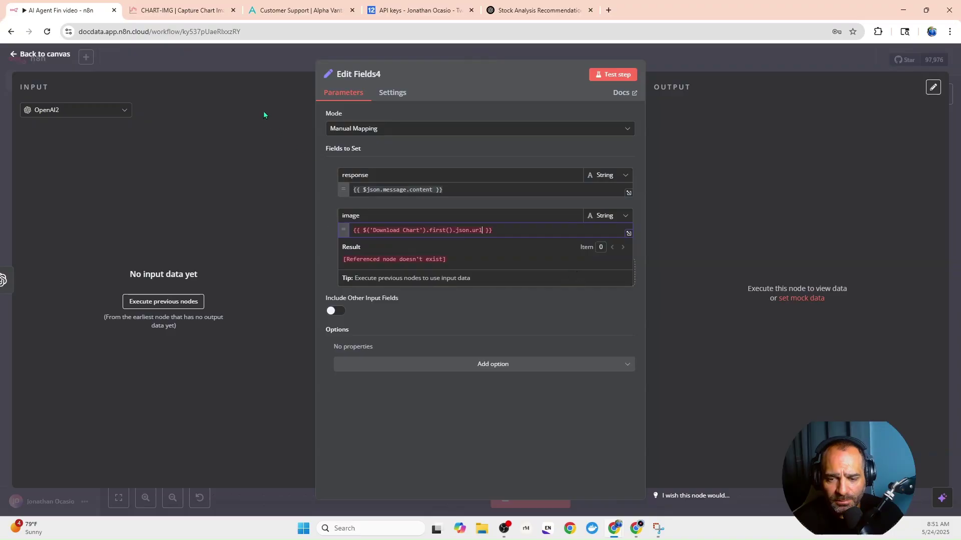
{"action": "left_click", "coordinate": [247, 54]}
{"action": "left_click", "coordinate": [306, 390]}
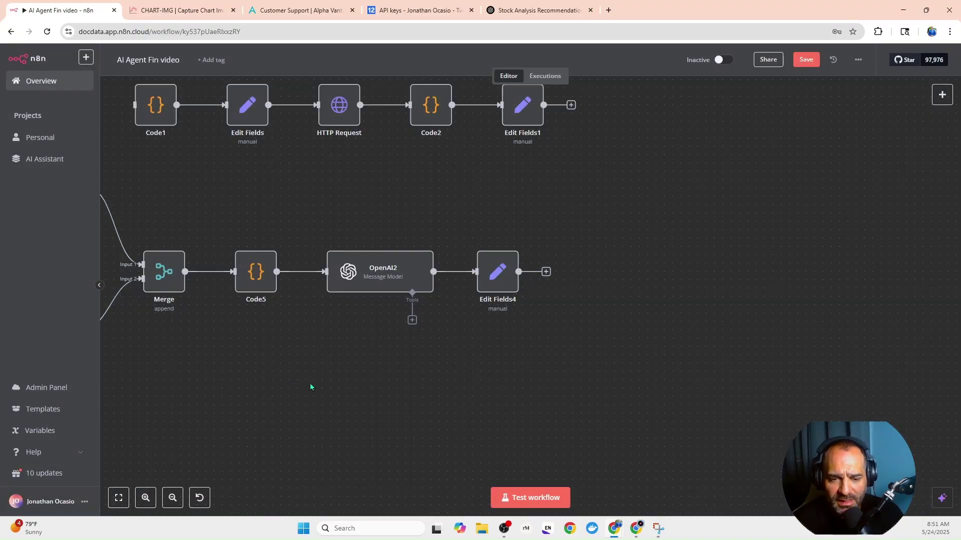
Step: Review the technical analysis branch on the canvas and check which workflow the Technical Analysis Tool node calls
{"action": "scroll", "coordinate": [367, 367], "scroll_direction": "left", "scroll_amount": 6}
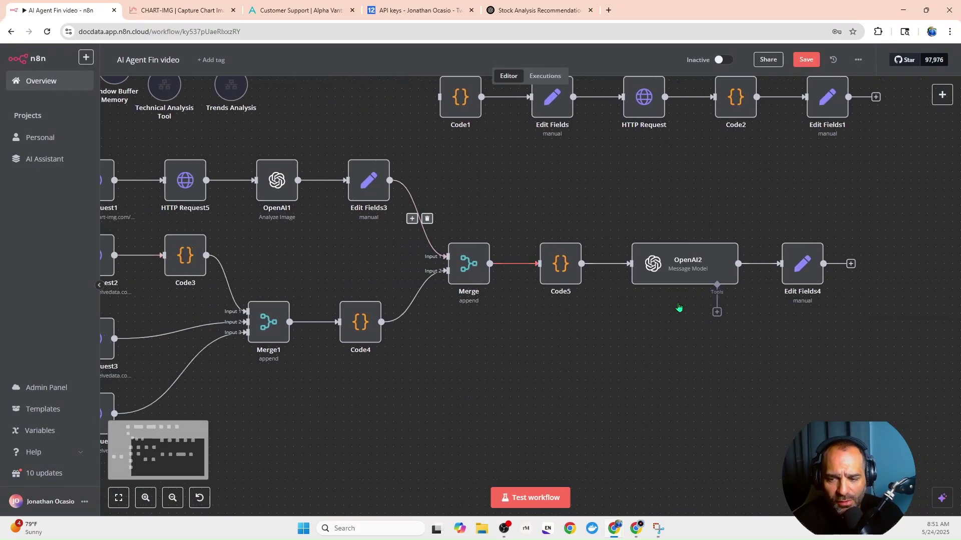
{"action": "left_click", "coordinate": [172, 497]}
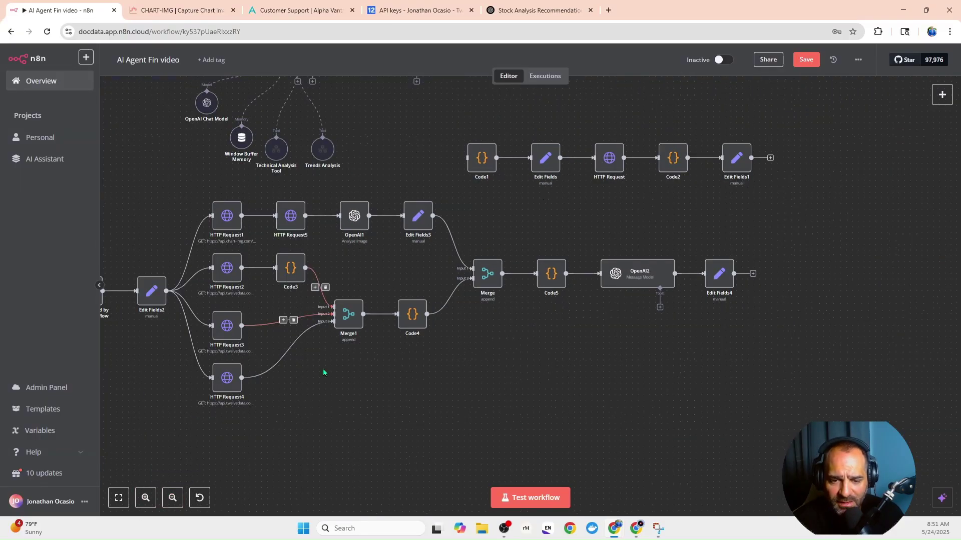
{"action": "left_click_drag", "start_coordinate": [328, 386], "coordinate": [403, 398]}
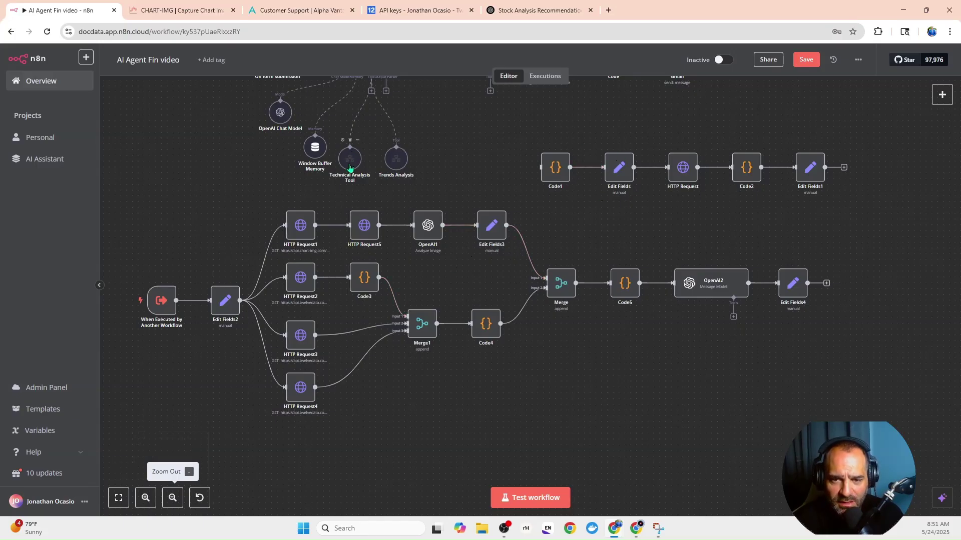
{"action": "left_click_drag", "start_coordinate": [204, 187], "coordinate": [266, 336]}
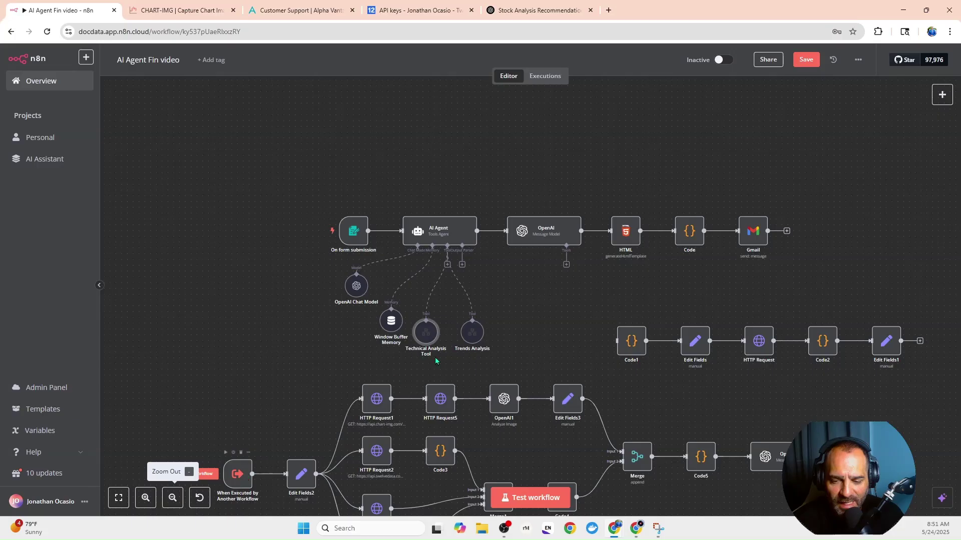
{"action": "double_click", "coordinate": [431, 330]}
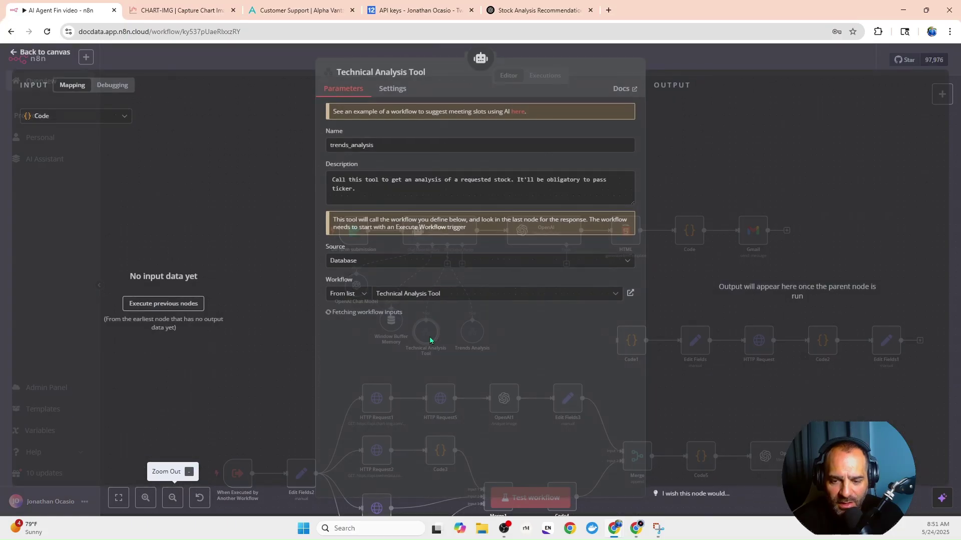
{"action": "left_click", "coordinate": [405, 297]}
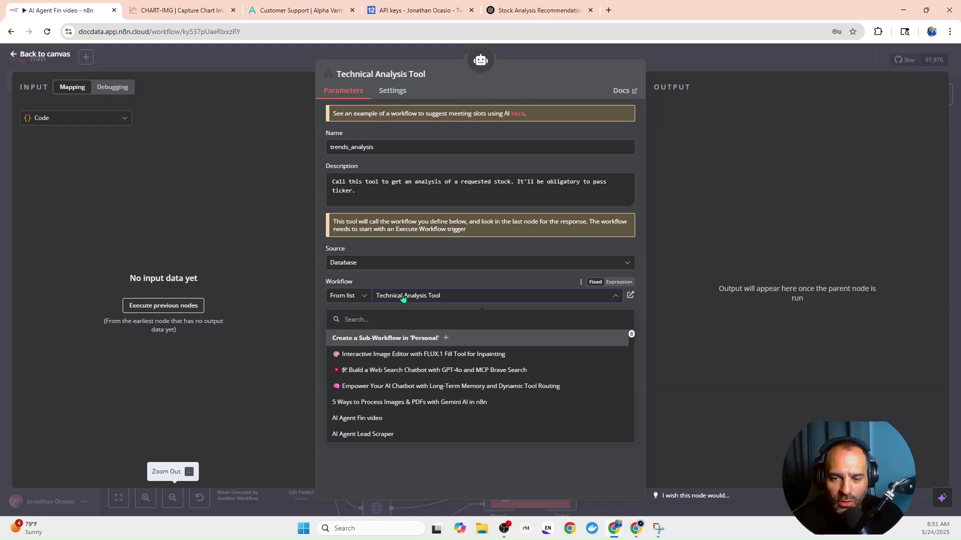
{"action": "left_click", "coordinate": [245, 63]}
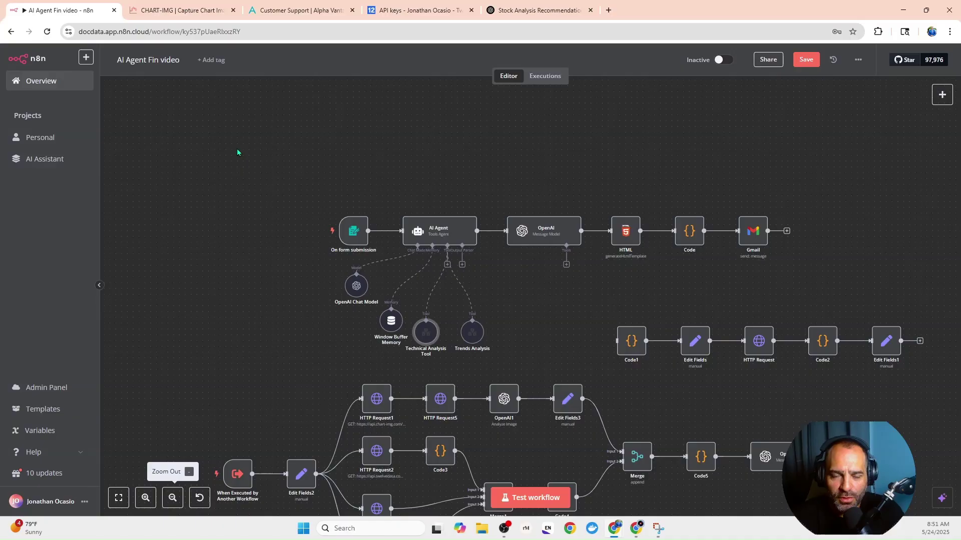
{"action": "scroll", "coordinate": [237, 269], "scroll_direction": "down", "scroll_amount": 3}
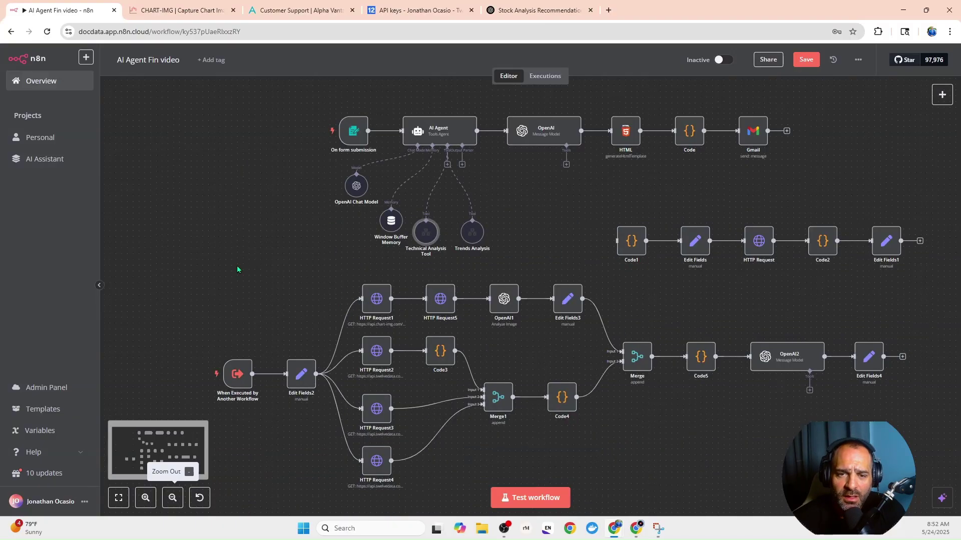